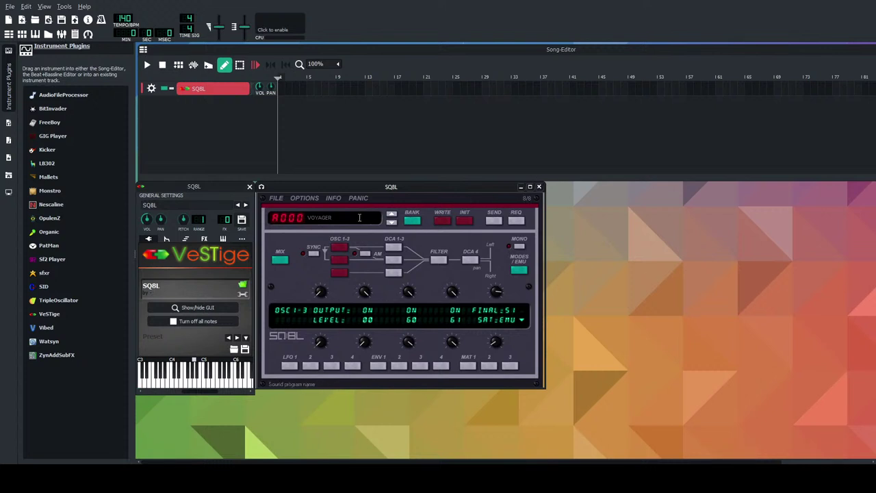
Load synth preset A001 BRASSY and audition it with a short run of notes.
{"action": "left_click", "coordinate": [391, 215]}
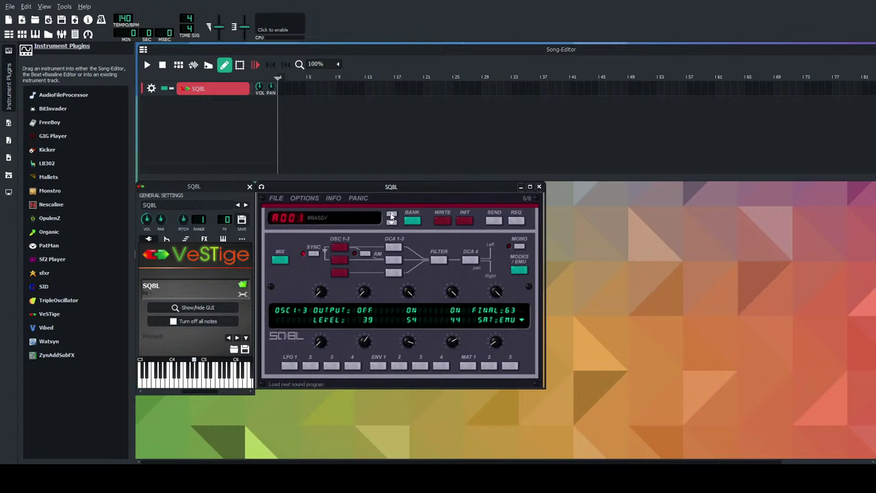
{"action": "key", "text": "x"}
{"action": "key", "text": "j"}
{"action": "key", "text": "b"}
{"action": "key", "text": "j"}
{"action": "key", "text": "v"}
{"action": "key", "text": "j"}
{"action": "key", "text": "comma"}
{"action": "key", "text": "comma"}
{"action": "key", "text": "j"}
{"action": "key", "text": "z"}
{"action": "key", "text": "j"}
{"action": "key", "text": "j"}
{"action": "key", "text": "period"}
{"action": "key", "text": "comma"}
Load synth preset A002 BOTTLE and audition it with a few notes.
{"action": "left_click", "coordinate": [391, 217]}
{"action": "key", "text": "c"}
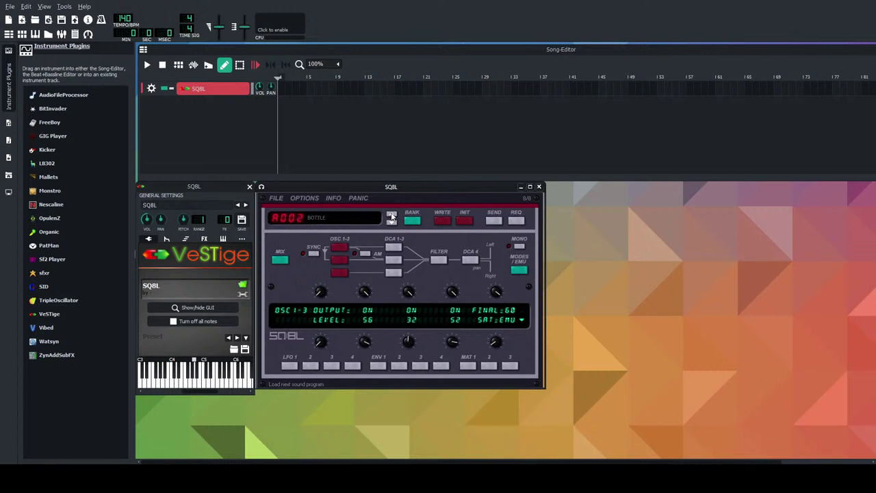
{"action": "key", "text": "z"}
{"action": "key", "text": "comma"}
Advance to synth preset A003 and audition it with a few notes.
{"action": "left_click", "coordinate": [392, 215]}
{"action": "key", "text": "n"}
{"action": "key", "text": "b"}
{"action": "key", "text": "n"}
{"action": "key", "text": "m"}
Load synth preset A004 ANABAS and audition it with a short phrase.
{"action": "left_click", "coordinate": [394, 215]}
{"action": "key", "text": "m"}
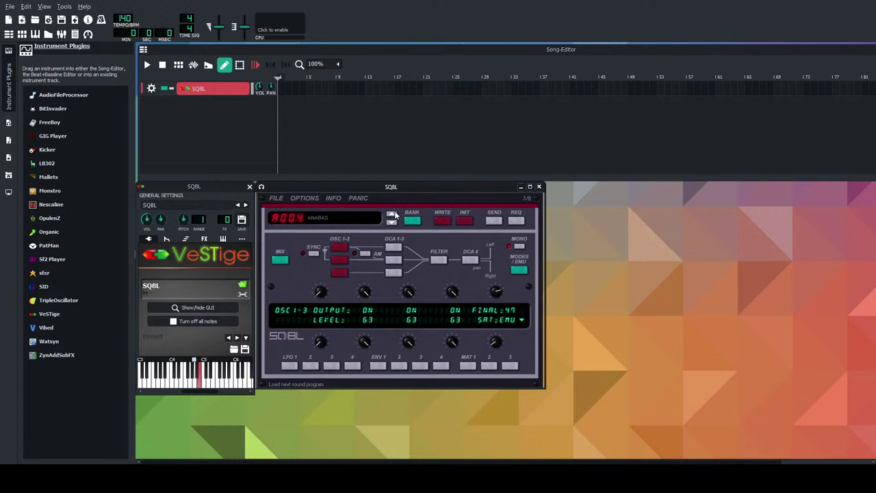
{"action": "key", "text": "comma"}
{"action": "key", "text": "comma"}
{"action": "key", "text": "comma"}
{"action": "key", "text": "m"}
{"action": "key", "text": "n"}
{"action": "key", "text": "b"}
Load synth preset A005 CLOCK BELL and audition it with a longer phrase.
{"action": "left_click", "coordinate": [394, 215]}
{"action": "key", "text": "c"}
{"action": "key", "text": "x"}
{"action": "key", "text": "c"}
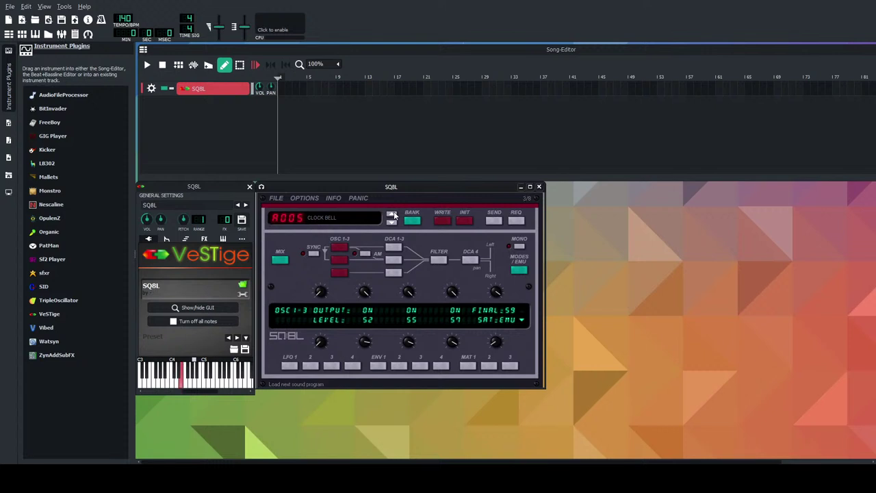
{"action": "key", "text": "j"}
{"action": "key", "text": "x"}
{"action": "key", "text": "b"}
{"action": "key", "text": "j"}
{"action": "key", "text": "n"}
{"action": "key", "text": "j"}
{"action": "key", "text": "n"}
{"action": "key", "text": "comma"}
{"action": "key", "text": "n"}
{"action": "key", "text": "comma"}
Load synth preset A006 WAH EP, play some notes with it, and close the synth window.
{"action": "left_click", "coordinate": [394, 216]}
{"action": "key", "text": "n"}
{"action": "key", "text": "x"}
{"action": "key", "text": "z"}
{"action": "key", "text": "v"}
{"action": "key", "text": "n"}
{"action": "key", "text": "comma"}
{"action": "key", "text": "b"}
{"action": "key", "text": "m"}
{"action": "key", "text": "c"}
{"action": "key", "text": "v"}
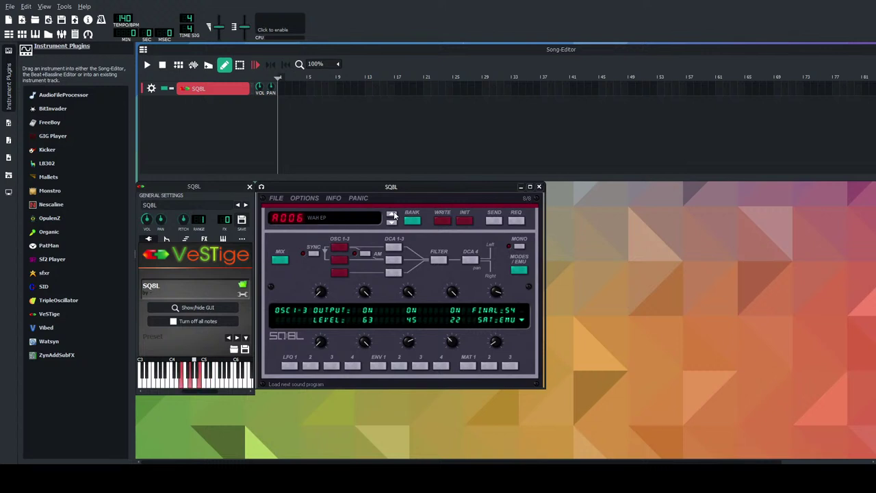
{"action": "key", "text": "v"}
{"action": "key", "text": "comma"}
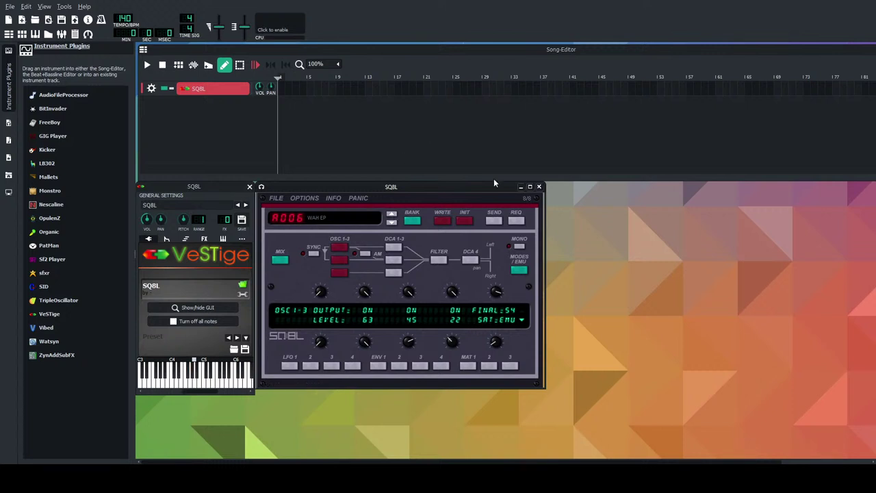
{"action": "left_click", "coordinate": [539, 187]}
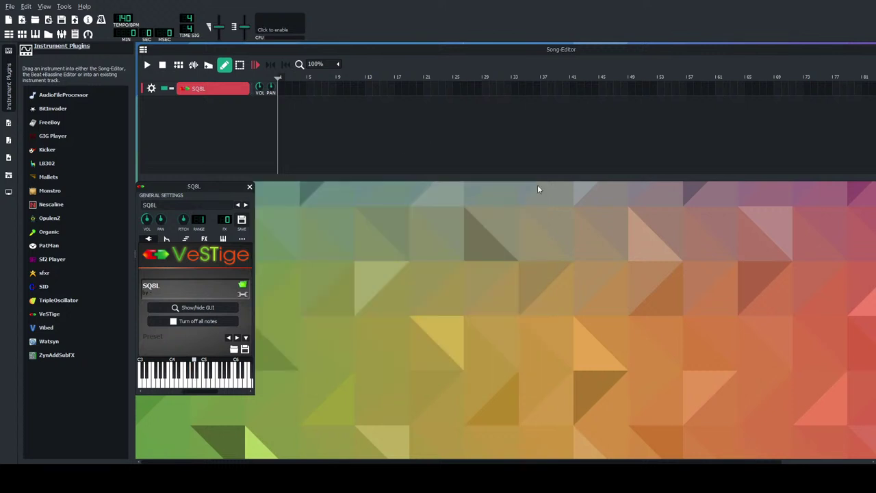
Open the SQ8L track's first pattern in the piano roll and set its scale to Major.
{"action": "double_click", "coordinate": [280, 90]}
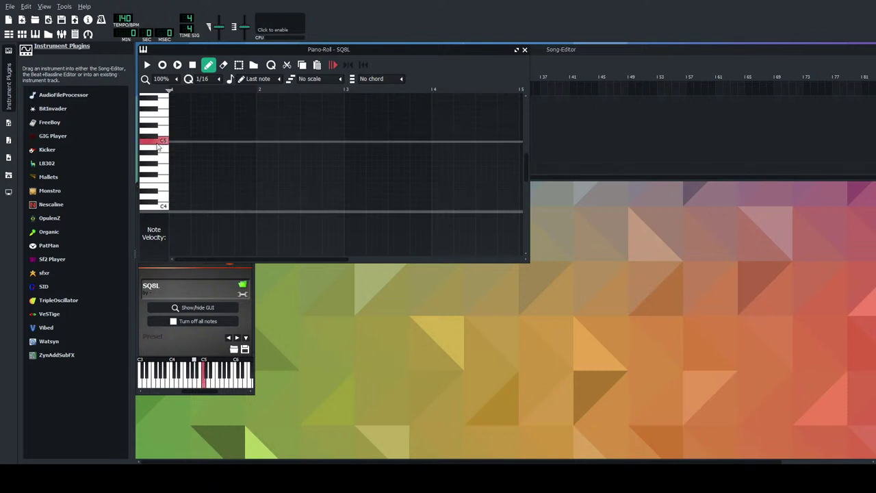
{"action": "left_click", "coordinate": [164, 171]}
{"action": "scroll", "coordinate": [311, 80], "scroll_direction": "down", "scroll_amount": 1}
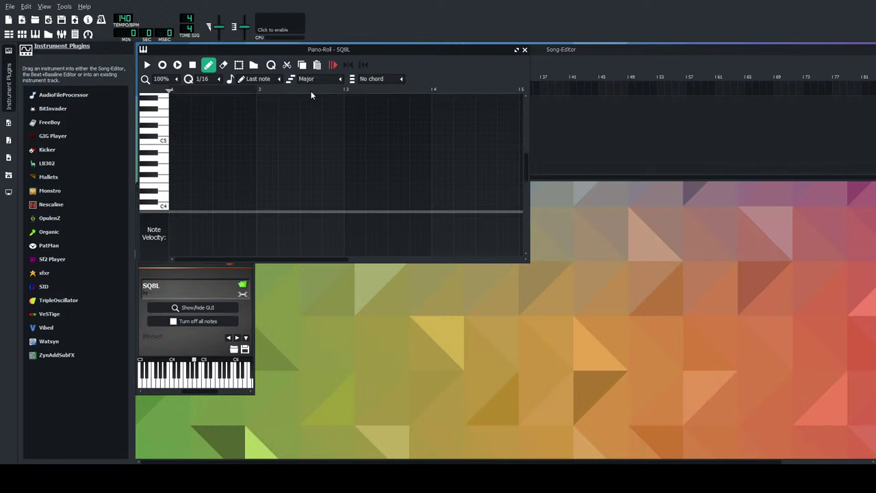
Set the drawing length to one bar by stretching a temporary C5 note across bar 1, and delete that note.
{"action": "scroll", "coordinate": [185, 179], "scroll_direction": "up", "scroll_amount": 3}
{"action": "left_click", "coordinate": [173, 163]}
{"action": "left_click_drag", "start_coordinate": [188, 163], "coordinate": [256, 164]}
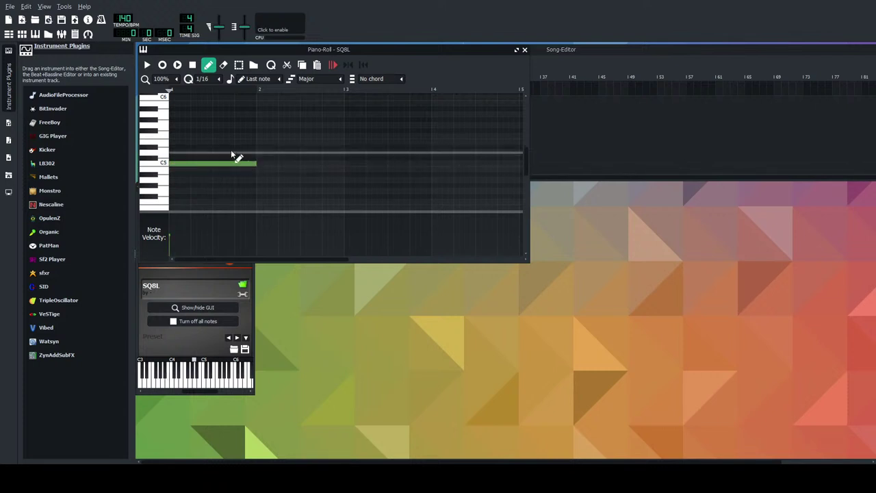
{"action": "right_click", "coordinate": [175, 162]}
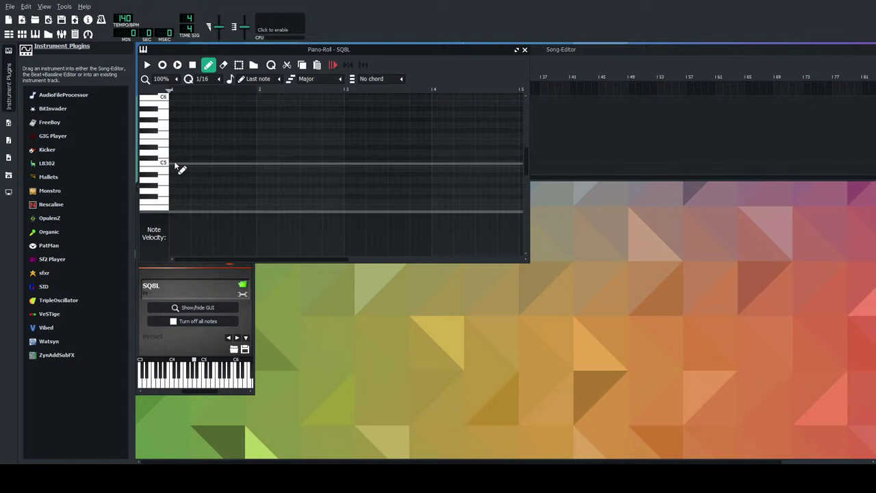
Draw a one-bar chord of F5, A5 and C6 in bar 1.
{"action": "scroll", "coordinate": [179, 161], "scroll_direction": "up", "scroll_amount": 3}
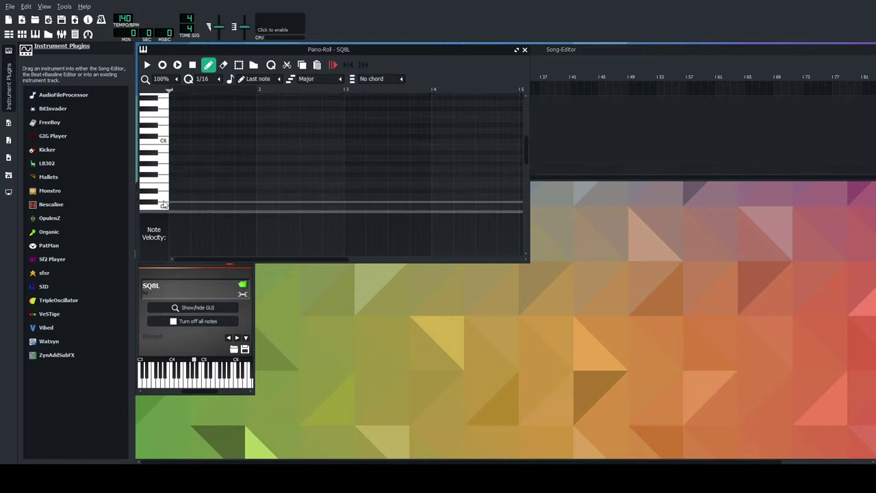
{"action": "left_click", "coordinate": [173, 179]}
{"action": "left_click", "coordinate": [174, 158]}
{"action": "left_click", "coordinate": [174, 142]}
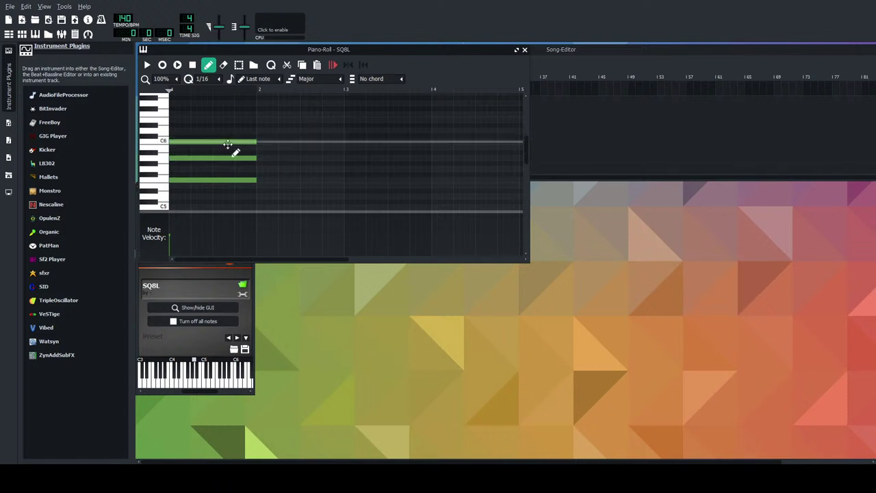
Draw a one-bar chord of G5, B5 and D6 in bar 2.
{"action": "left_click", "coordinate": [260, 185]}
{"action": "left_click_drag", "start_coordinate": [261, 183], "coordinate": [261, 169]}
{"action": "left_click", "coordinate": [258, 148]}
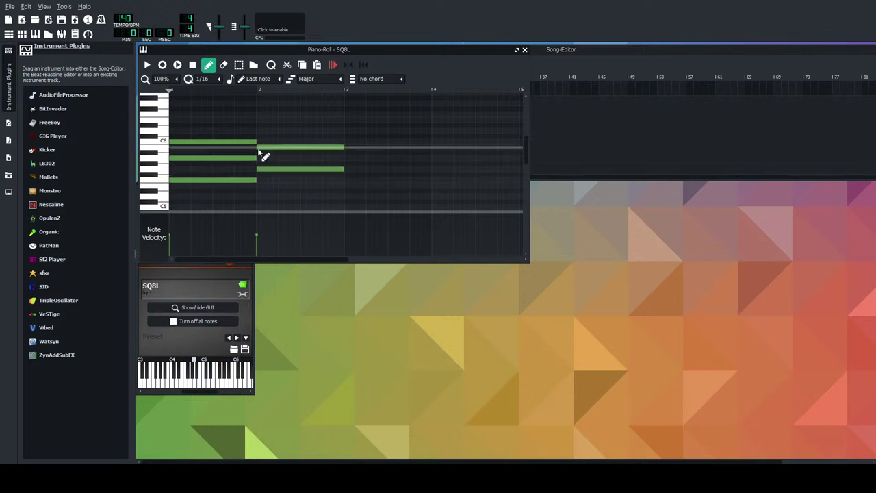
{"action": "left_click", "coordinate": [262, 130]}
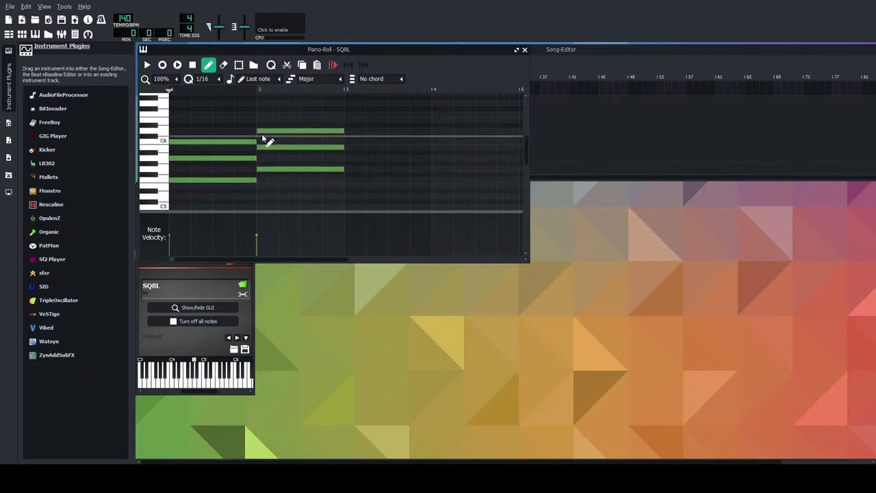
Draw a one-bar chord of E5, G5 and B5 in bar 3.
{"action": "left_click", "coordinate": [350, 185]}
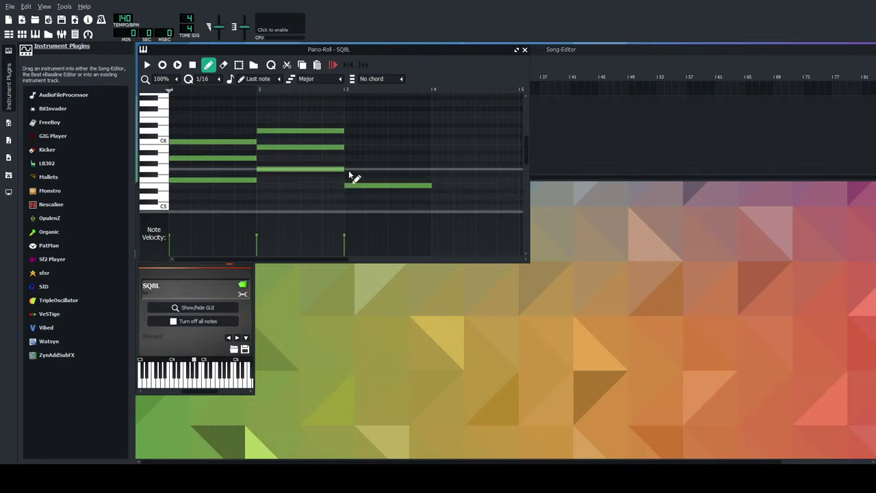
{"action": "left_click", "coordinate": [350, 168]}
{"action": "left_click", "coordinate": [349, 169]}
{"action": "left_click", "coordinate": [349, 148]}
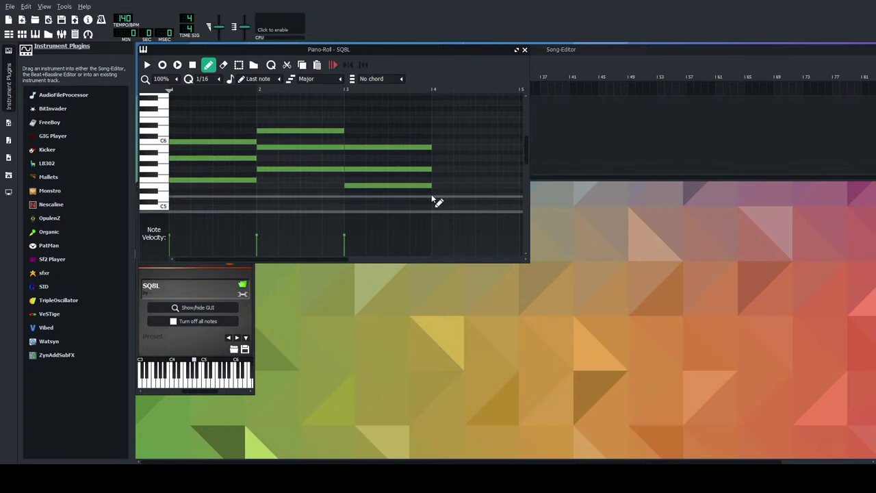
Draw a one-bar chord of F5, G5 and C6 in bar 4.
{"action": "scroll", "coordinate": [417, 196], "scroll_direction": "down", "scroll_amount": 1}
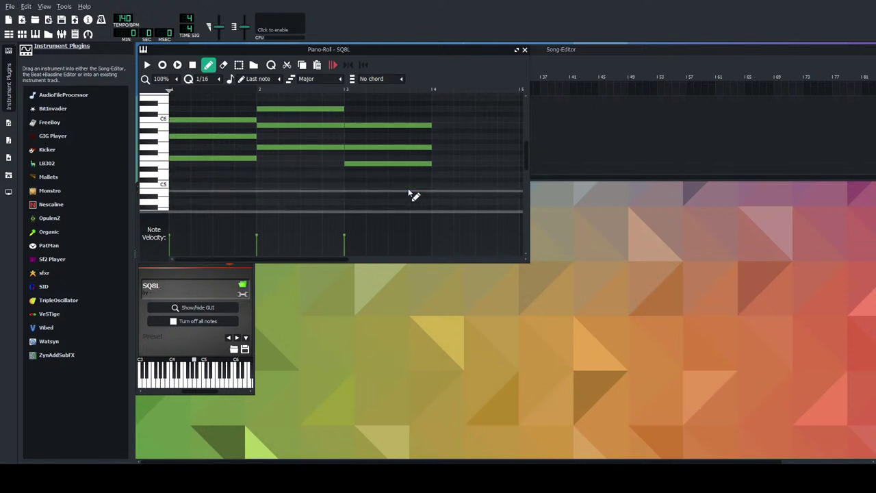
{"action": "left_click", "coordinate": [435, 158]}
{"action": "left_click", "coordinate": [436, 148]}
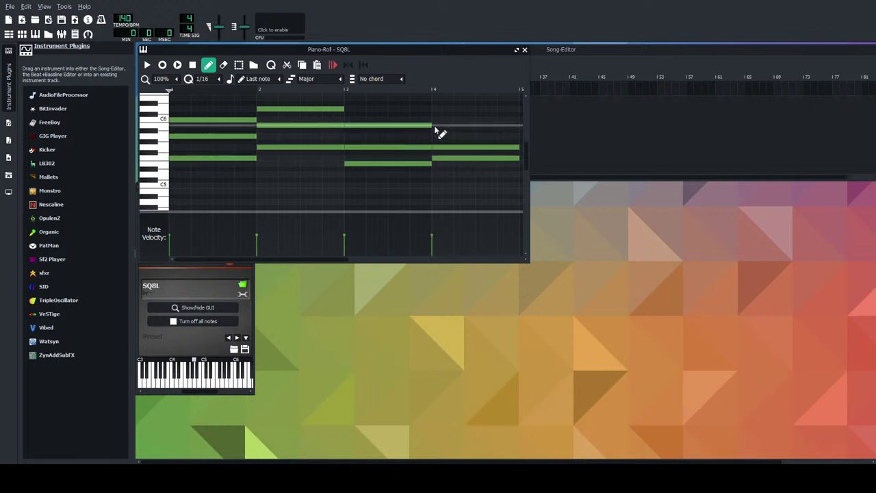
{"action": "left_click", "coordinate": [435, 126]}
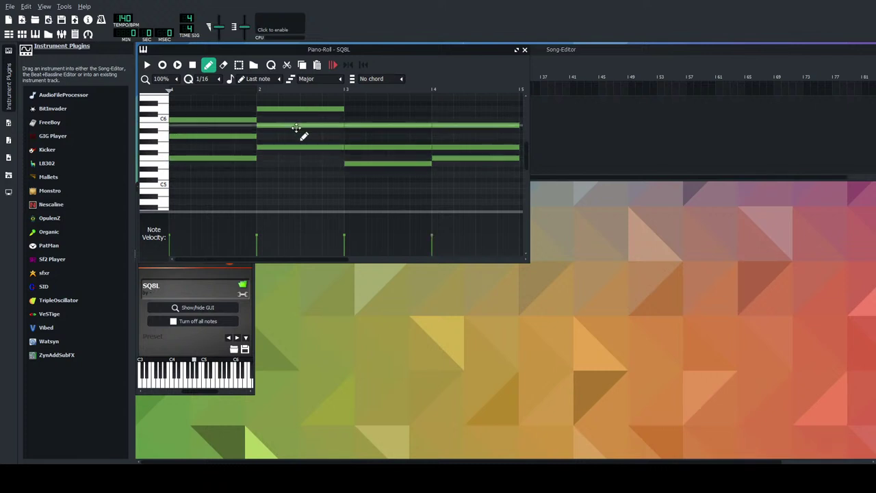
{"action": "left_click_drag", "start_coordinate": [445, 125], "coordinate": [446, 119]}
Start playing the pattern and add one-bar bass notes F4, G4, E4 and F4 in bars 1 to 4.
{"action": "left_click", "coordinate": [148, 66]}
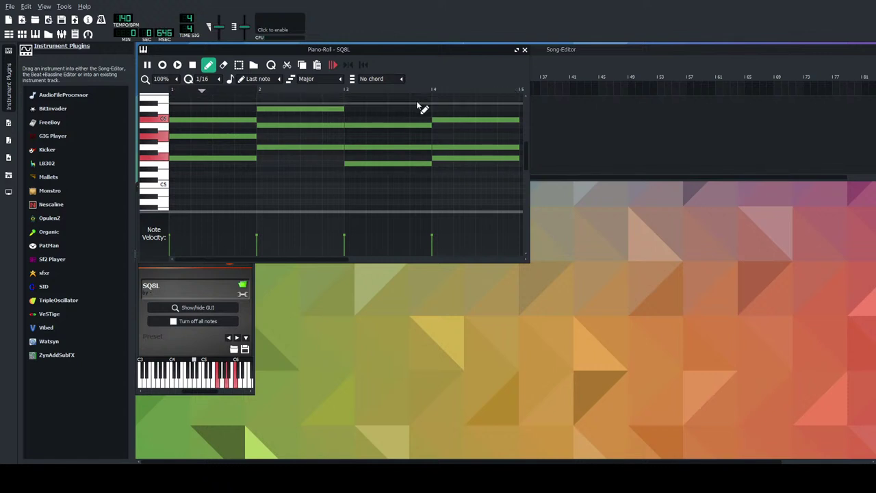
{"action": "scroll", "coordinate": [401, 126], "scroll_direction": "up", "scroll_amount": 3}
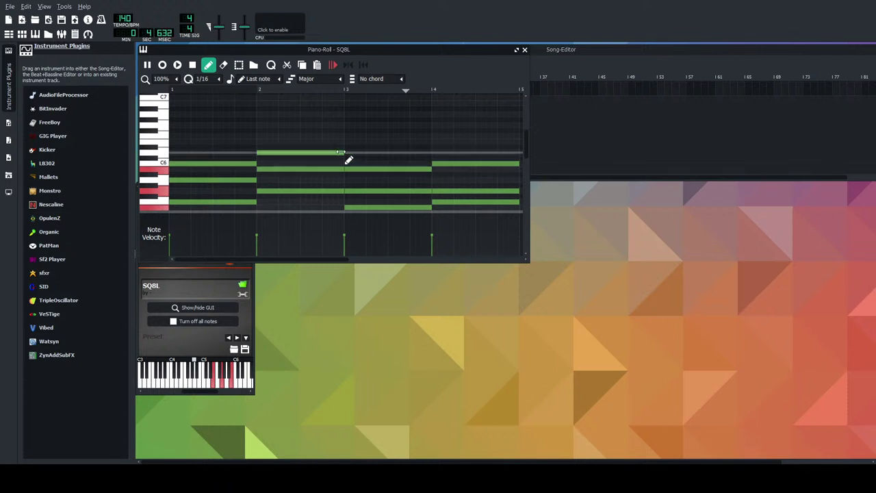
{"action": "scroll", "coordinate": [219, 199], "scroll_direction": "down", "scroll_amount": 3}
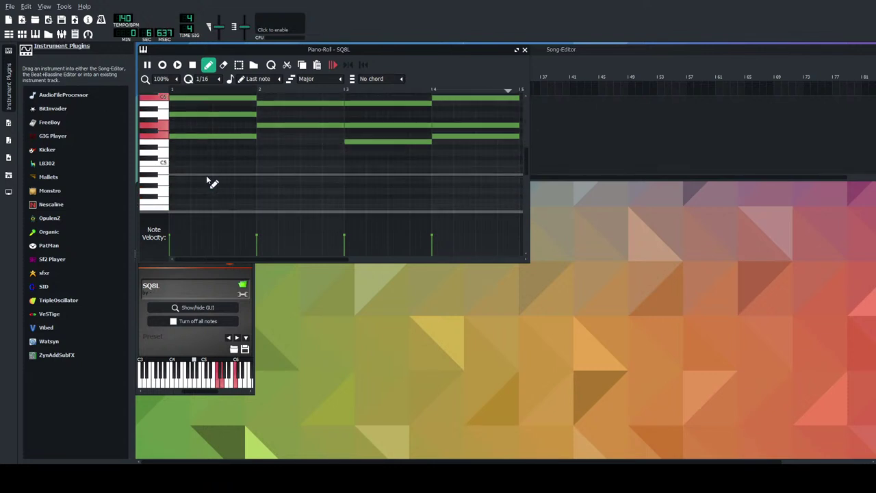
{"action": "scroll", "coordinate": [176, 145], "scroll_direction": "down", "scroll_amount": 1}
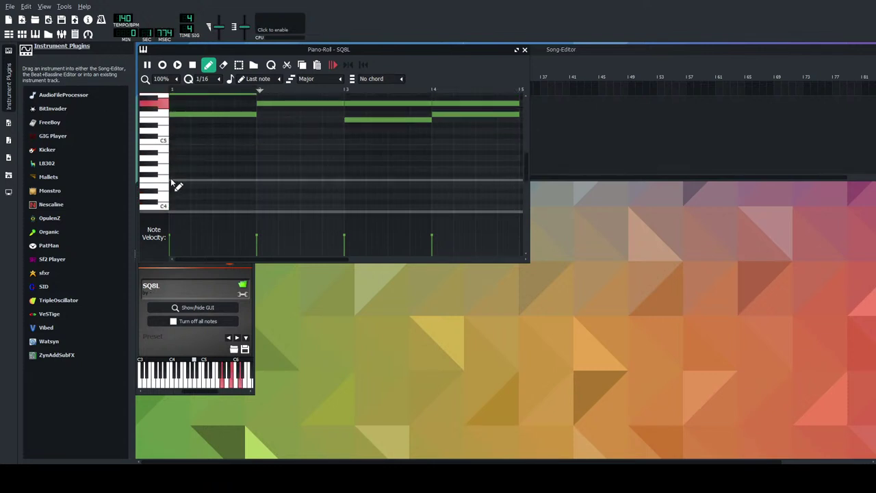
{"action": "mouse_move", "coordinate": [162, 208]}
{"action": "left_mouse_down"}
{"action": "mouse_move", "coordinate": [171, 183]}
{"action": "mouse_move", "coordinate": [177, 209]}
{"action": "left_mouse_up"}
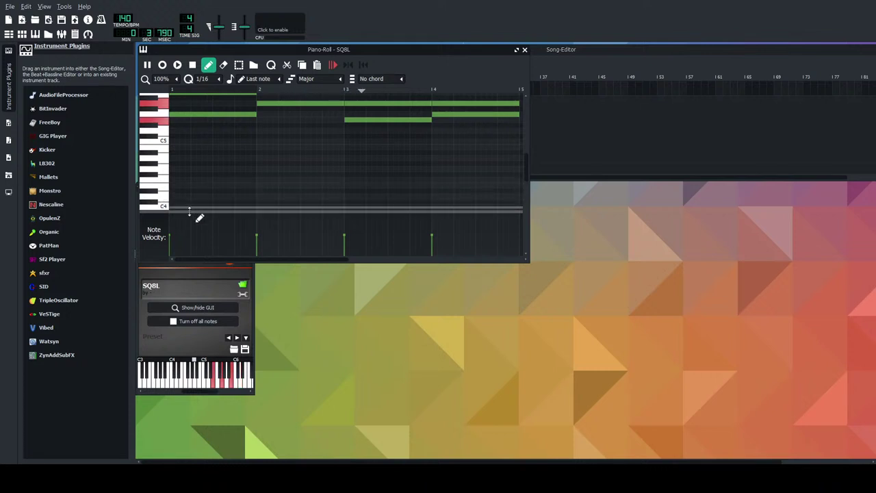
{"action": "left_click", "coordinate": [176, 179]}
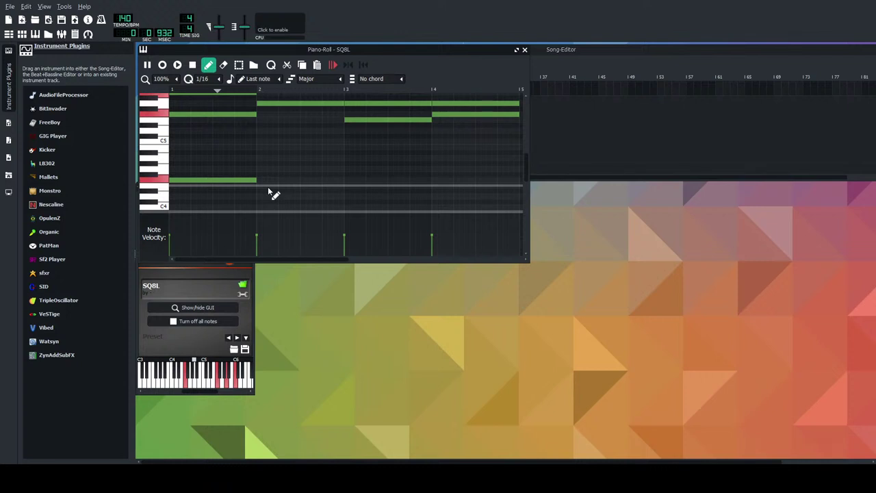
{"action": "left_click", "coordinate": [261, 168]}
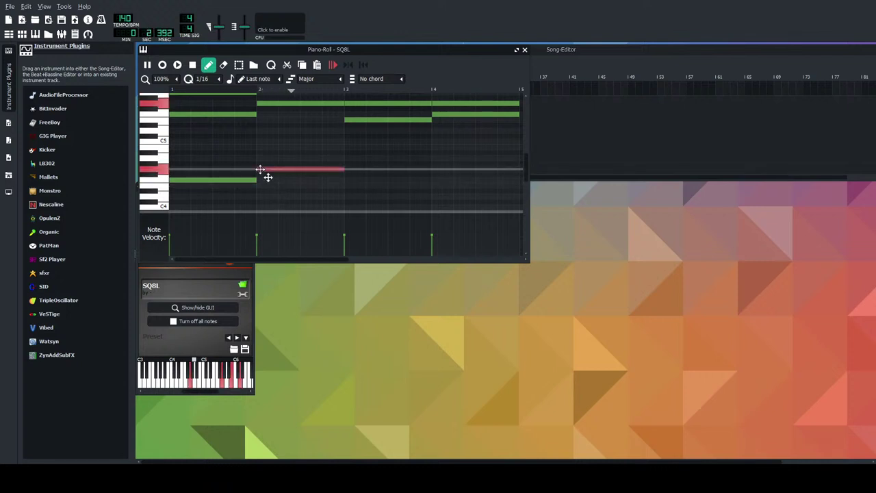
{"action": "left_click", "coordinate": [347, 196]}
{"action": "left_click_drag", "start_coordinate": [348, 196], "coordinate": [348, 185]}
{"action": "left_click", "coordinate": [435, 180]}
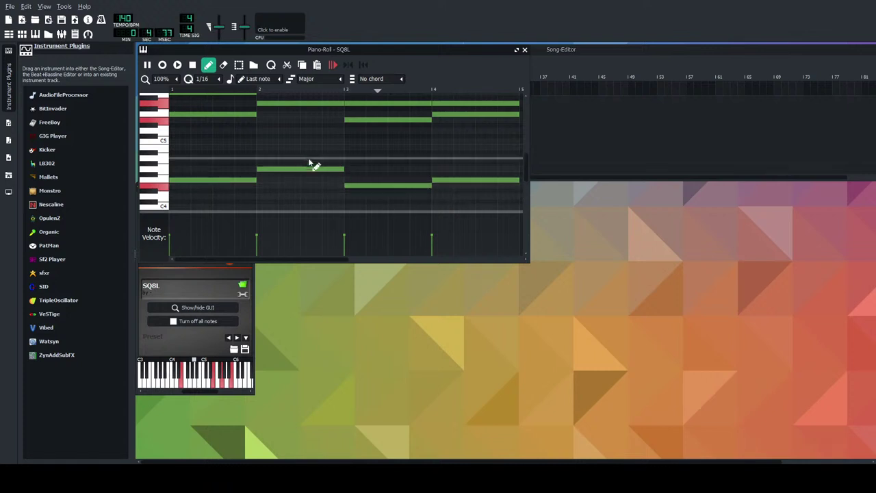
Examine the chord notes and the empty octave above them while the pattern plays.
{"action": "scroll", "coordinate": [345, 170], "scroll_direction": "up", "scroll_amount": 2}
{"action": "scroll", "coordinate": [343, 166], "scroll_direction": "up", "scroll_amount": 3}
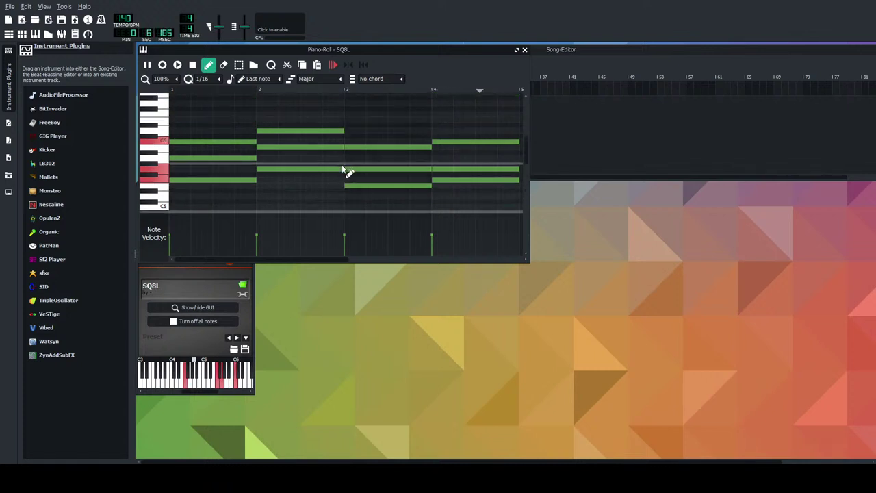
{"action": "scroll", "coordinate": [253, 190], "scroll_direction": "down", "scroll_amount": 2}
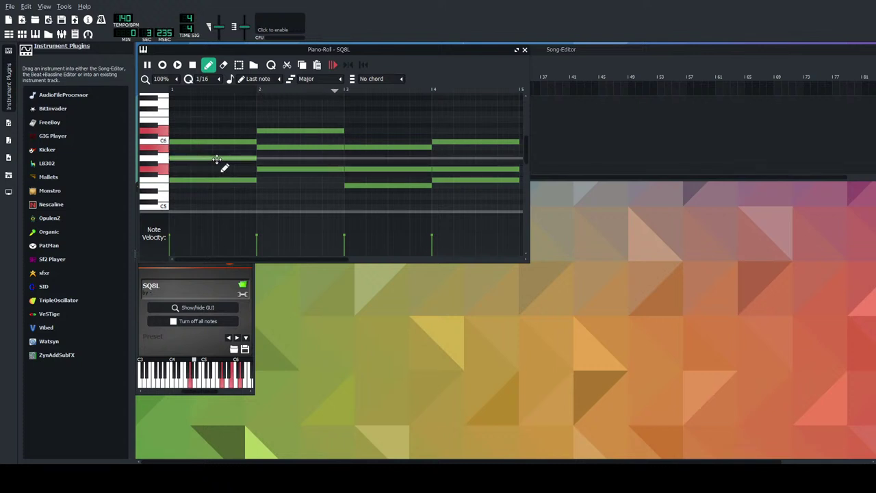
{"action": "scroll", "coordinate": [219, 167], "scroll_direction": "up", "scroll_amount": 2}
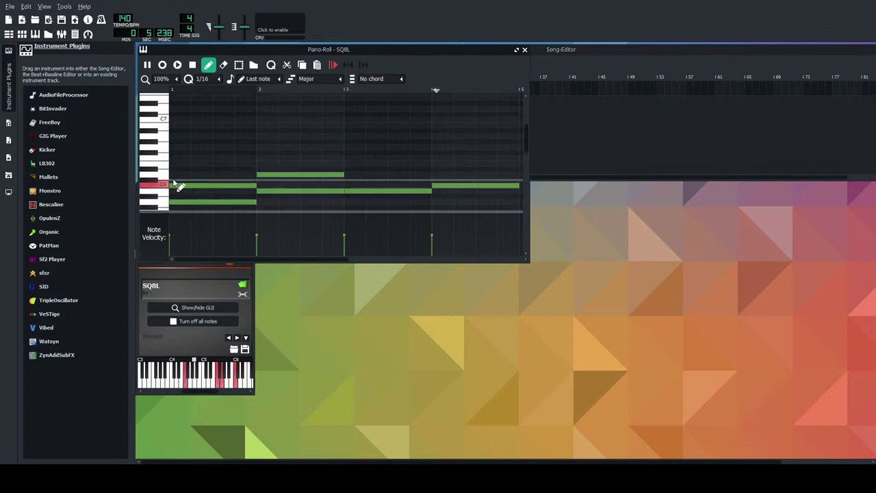
{"action": "scroll", "coordinate": [162, 176], "scroll_direction": "down", "scroll_amount": 1}
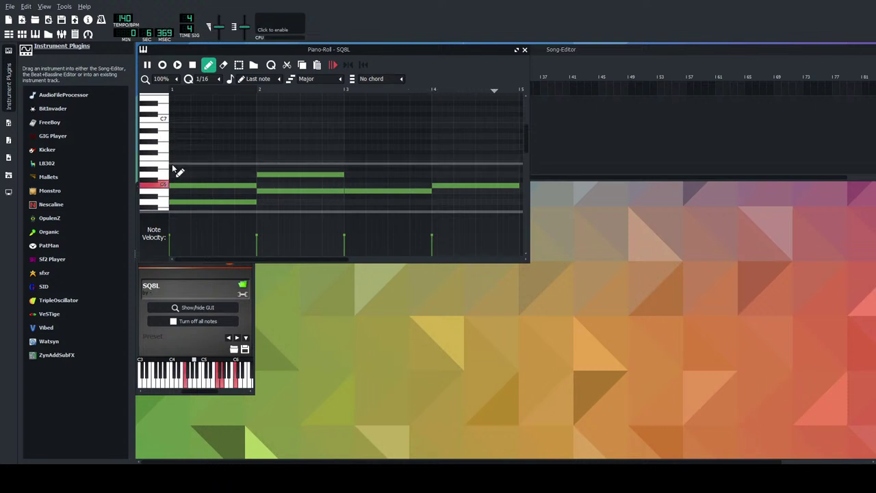
{"action": "scroll", "coordinate": [171, 171], "scroll_direction": "down", "scroll_amount": 3}
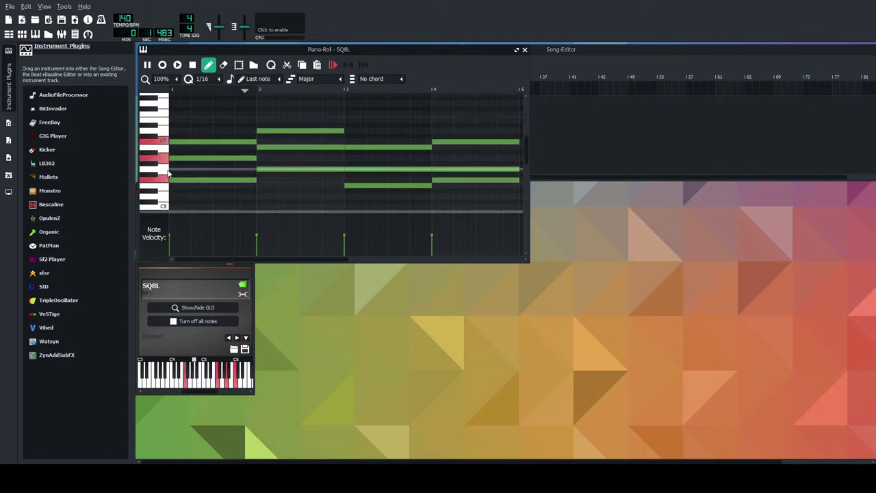
{"action": "scroll", "coordinate": [168, 175], "scroll_direction": "down", "scroll_amount": 2}
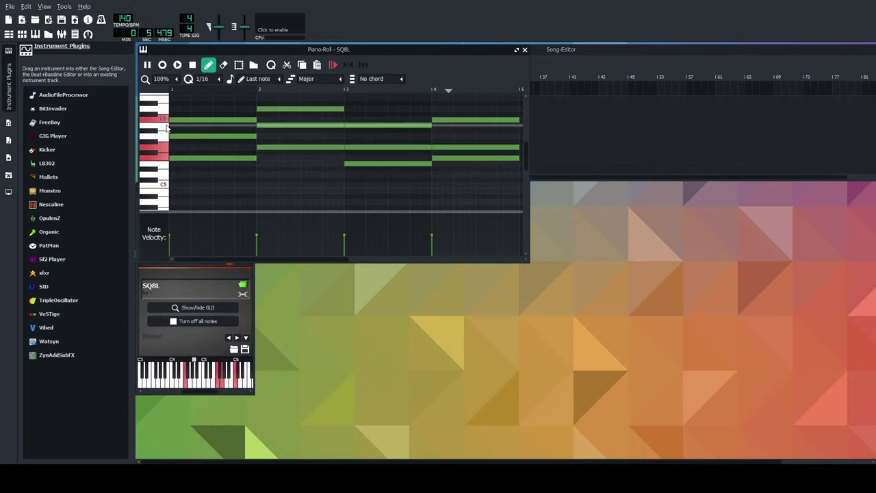
{"action": "scroll", "coordinate": [165, 141], "scroll_direction": "up", "scroll_amount": 2}
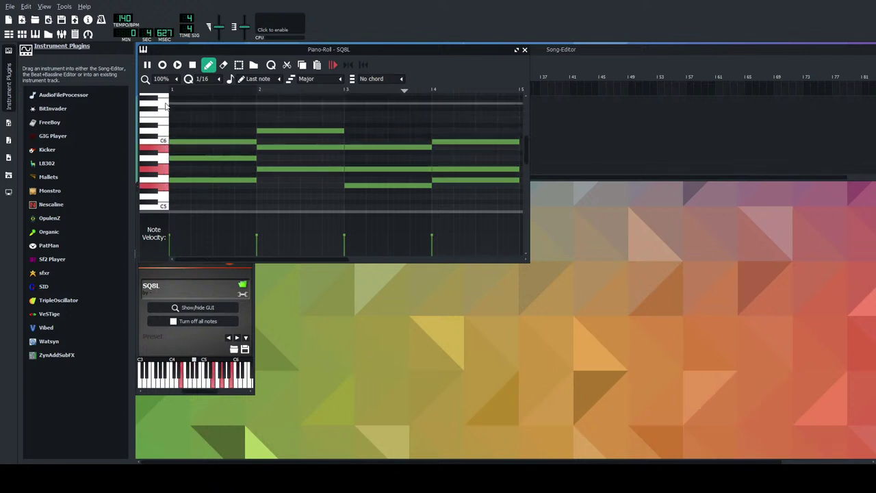
Add a one-bar E6 note in bar 1 and a one-bar G6 note in bar 2 above the chords.
{"action": "scroll", "coordinate": [164, 104], "scroll_direction": "up", "scroll_amount": 2}
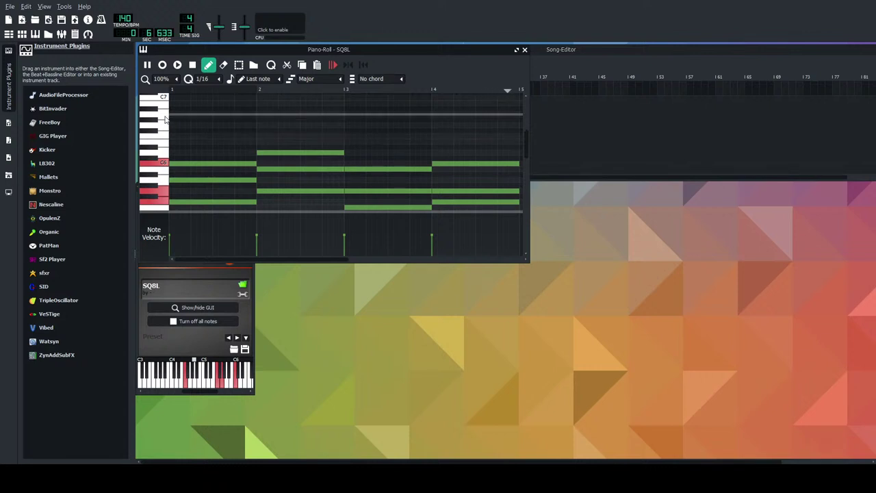
{"action": "scroll", "coordinate": [168, 126], "scroll_direction": "up", "scroll_amount": 2}
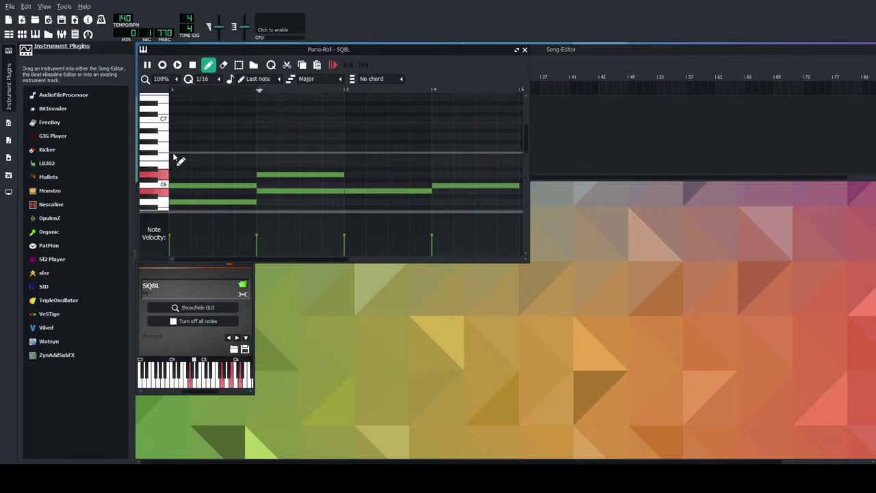
{"action": "left_click", "coordinate": [175, 165]}
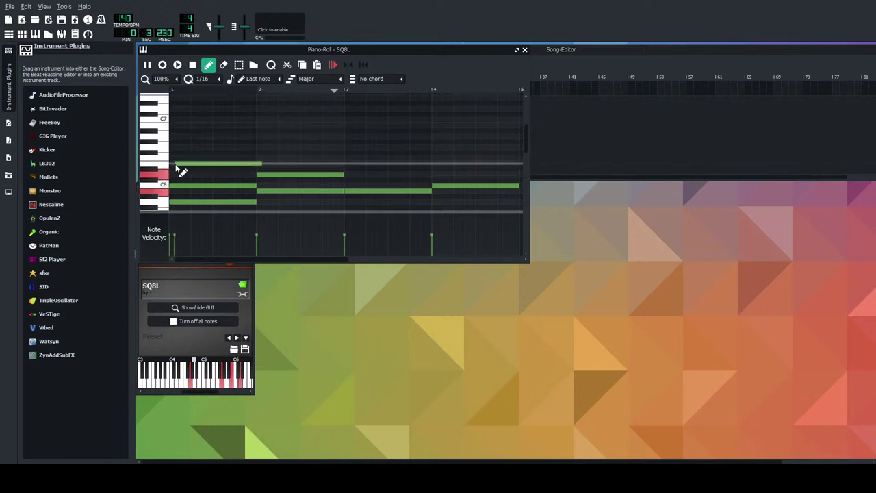
{"action": "left_click_drag", "start_coordinate": [241, 166], "coordinate": [234, 167]}
{"action": "left_click", "coordinate": [260, 149]}
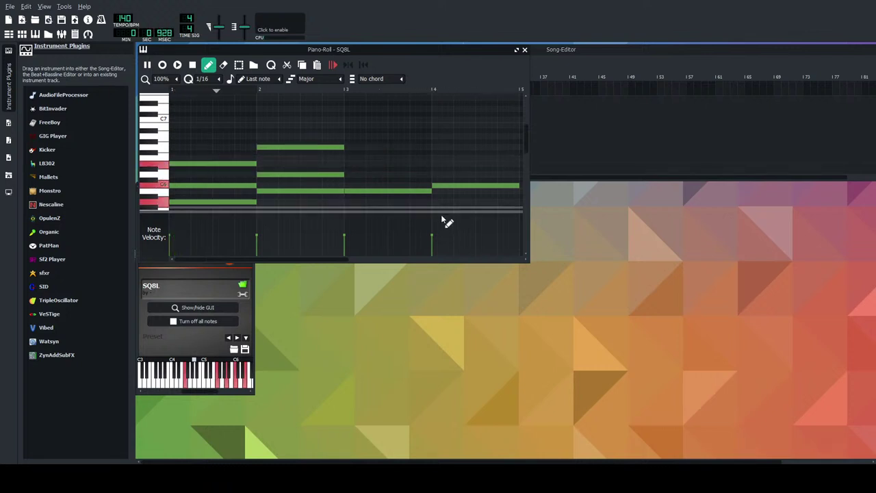
Add an Equalizer to the SQ8L track's effects chain, with a low cut around 300 Hz and a dip near 400 Hz.
{"action": "left_click", "coordinate": [524, 50]}
{"action": "left_click", "coordinate": [203, 238]}
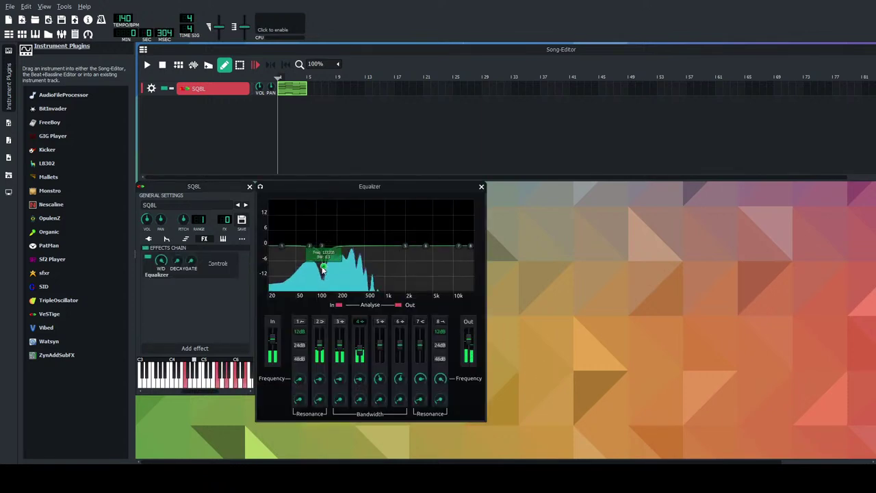
{"action": "left_click_drag", "start_coordinate": [282, 245], "coordinate": [359, 272]}
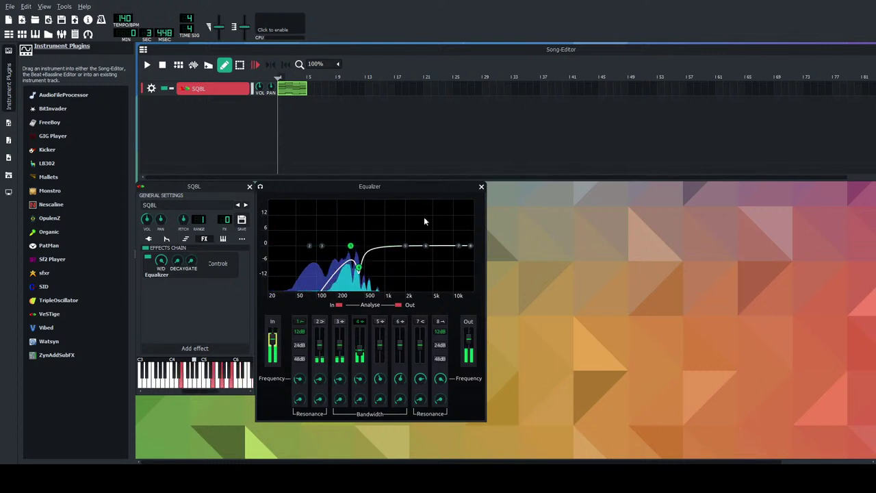
{"action": "left_click", "coordinate": [482, 186]}
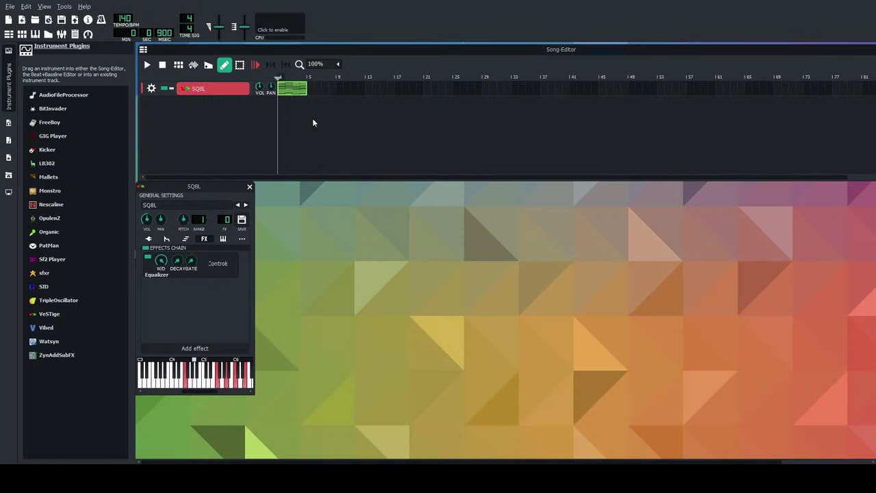
Reopen the SQ8L pattern, add one-bar notes D6 in bar 3 and E6 in bar 4, and play it back.
{"action": "key", "text": "space"}
{"action": "double_click", "coordinate": [292, 88]}
{"action": "scroll", "coordinate": [397, 180], "scroll_direction": "down", "scroll_amount": 1}
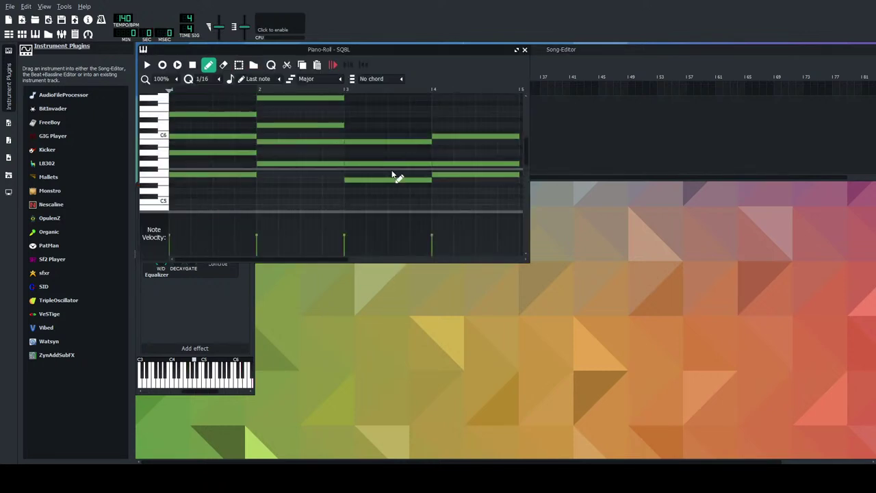
{"action": "scroll", "coordinate": [353, 130], "scroll_direction": "up", "scroll_amount": 2}
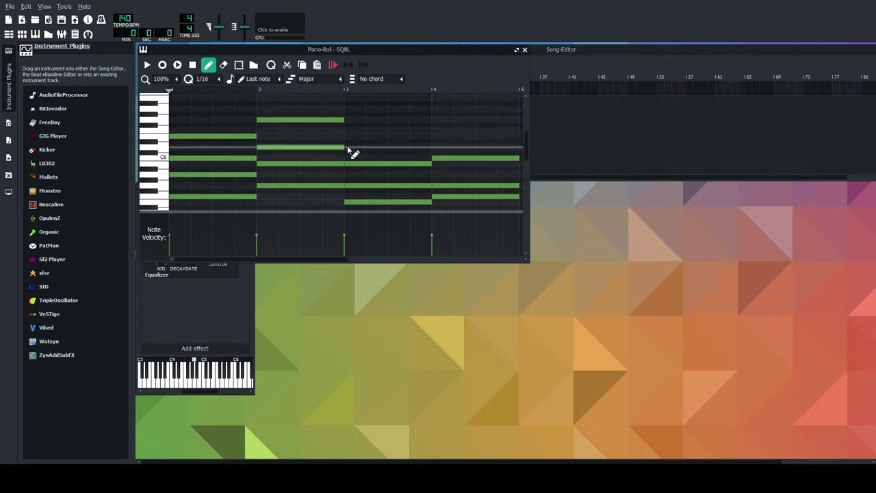
{"action": "left_click_drag", "start_coordinate": [350, 145], "coordinate": [345, 145]}
{"action": "left_click", "coordinate": [438, 136]}
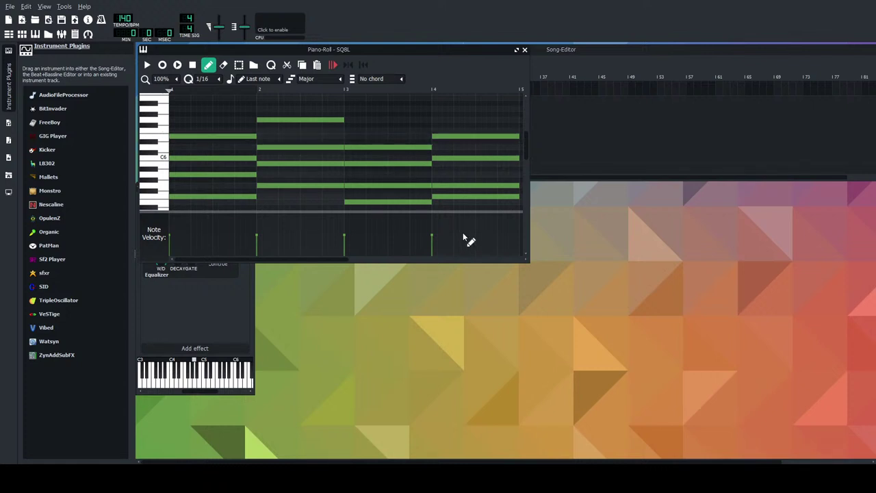
{"action": "key", "text": "space"}
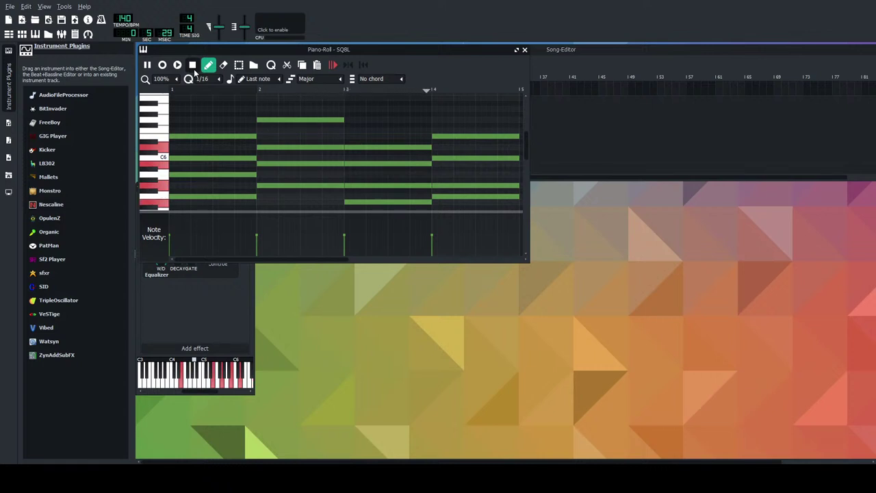
{"action": "left_click", "coordinate": [193, 65]}
Shorten the E6 in bar 1 to half a bar, fill the second half with F6, and play it back.
{"action": "scroll", "coordinate": [243, 161], "scroll_direction": "down", "scroll_amount": 2}
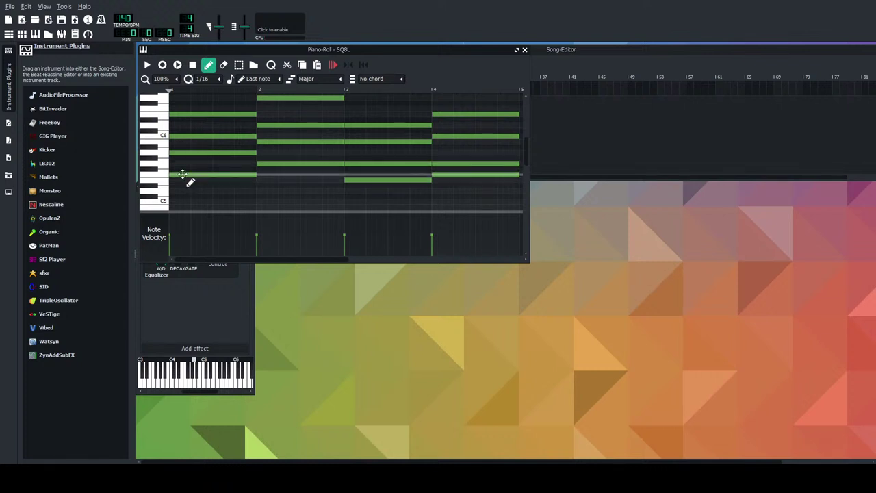
{"action": "scroll", "coordinate": [185, 177], "scroll_direction": "up", "scroll_amount": 1}
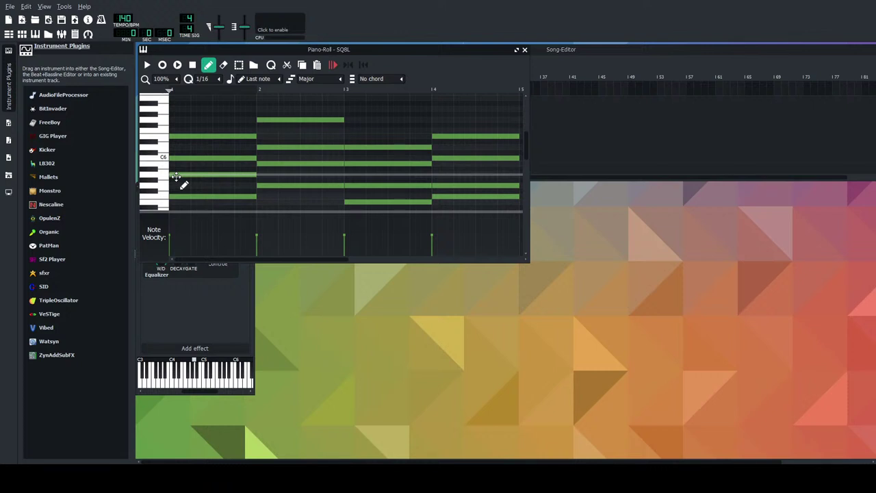
{"action": "scroll", "coordinate": [192, 192], "scroll_direction": "down", "scroll_amount": 1}
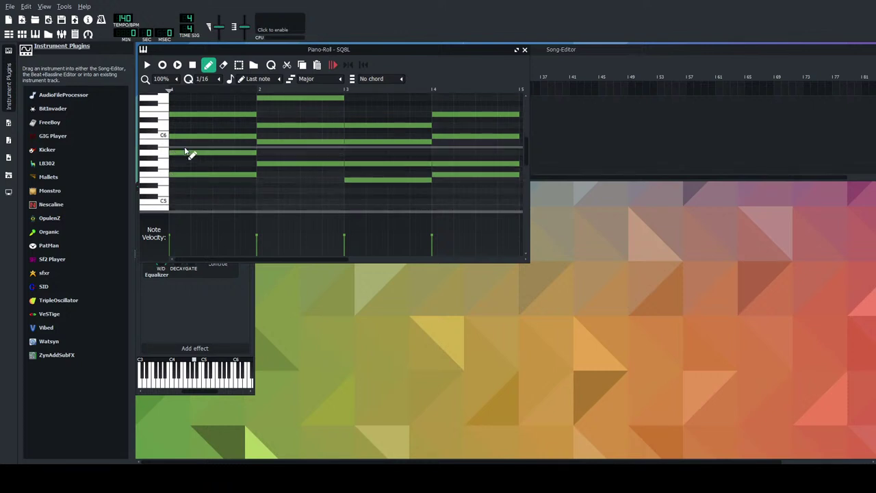
{"action": "scroll", "coordinate": [186, 151], "scroll_direction": "up", "scroll_amount": 2}
{"action": "scroll", "coordinate": [188, 147], "scroll_direction": "down", "scroll_amount": 1}
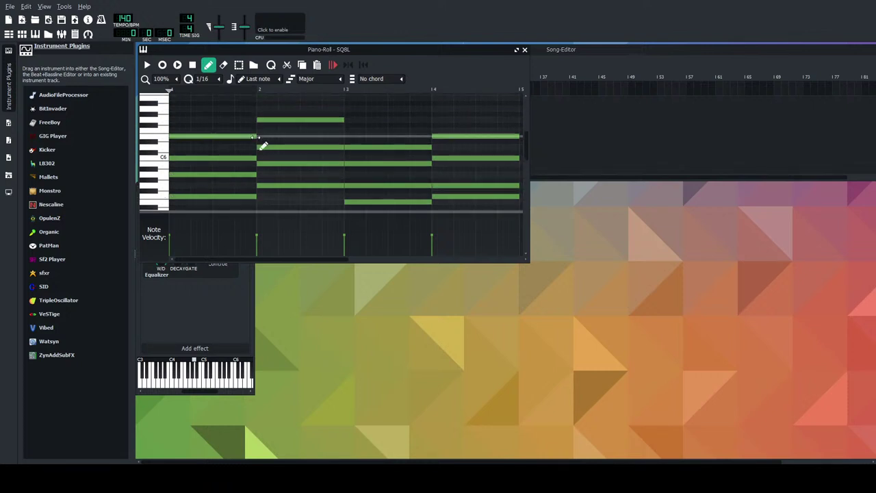
{"action": "left_click_drag", "start_coordinate": [257, 136], "coordinate": [212, 136]}
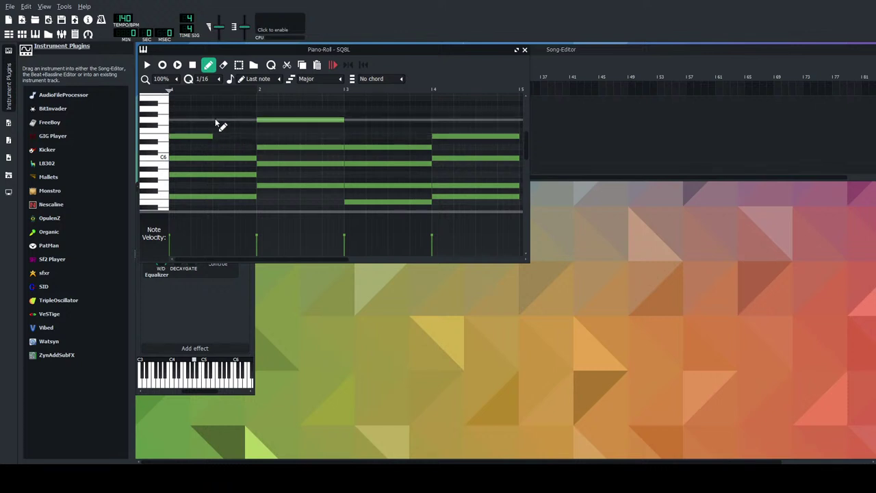
{"action": "left_click", "coordinate": [216, 130]}
{"action": "left_click", "coordinate": [146, 64]}
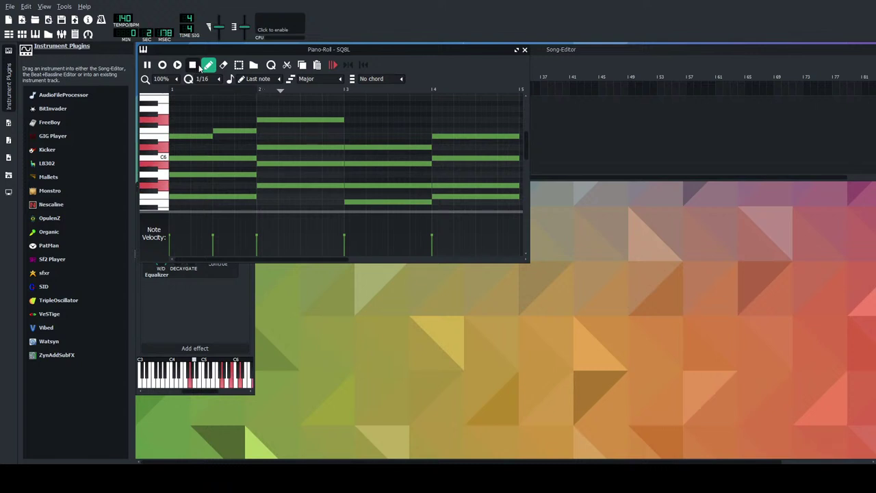
{"action": "left_click", "coordinate": [194, 65]}
Shorten the G6 in bar 2 to three quarters of the bar, fill the last quarter with E6, and play the pattern.
{"action": "left_click_drag", "start_coordinate": [344, 121], "coordinate": [322, 122]}
{"action": "left_click", "coordinate": [322, 136]}
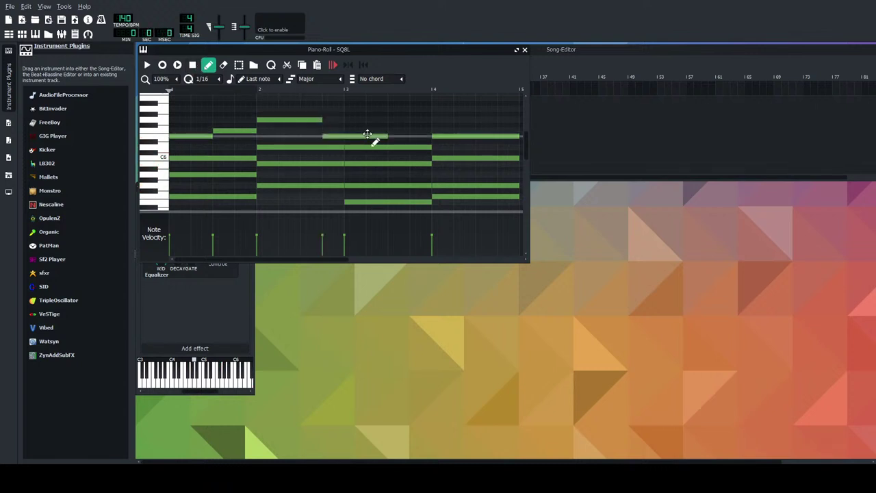
{"action": "left_click_drag", "start_coordinate": [383, 138], "coordinate": [344, 140]}
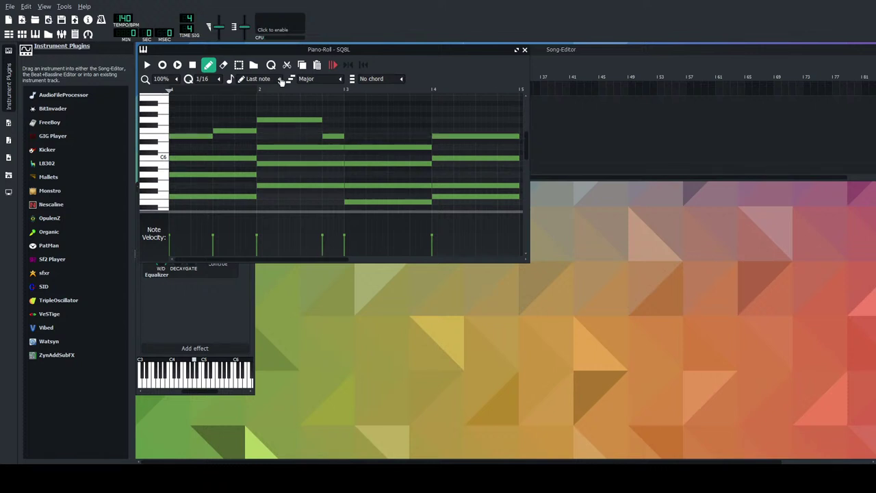
{"action": "left_click", "coordinate": [147, 65]}
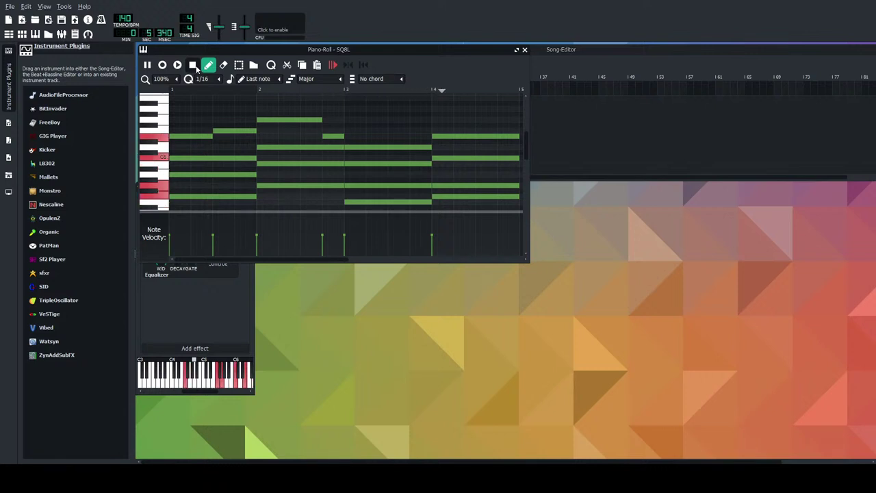
{"action": "left_click", "coordinate": [194, 66]}
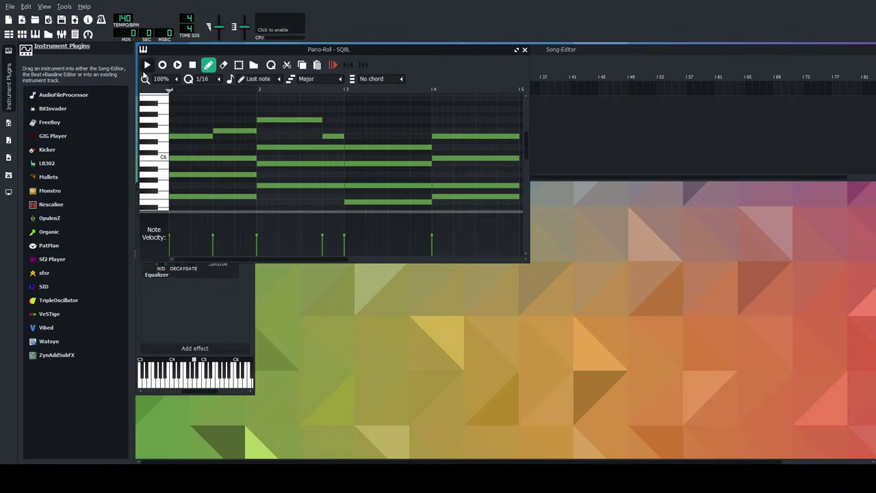
{"action": "left_click", "coordinate": [146, 65]}
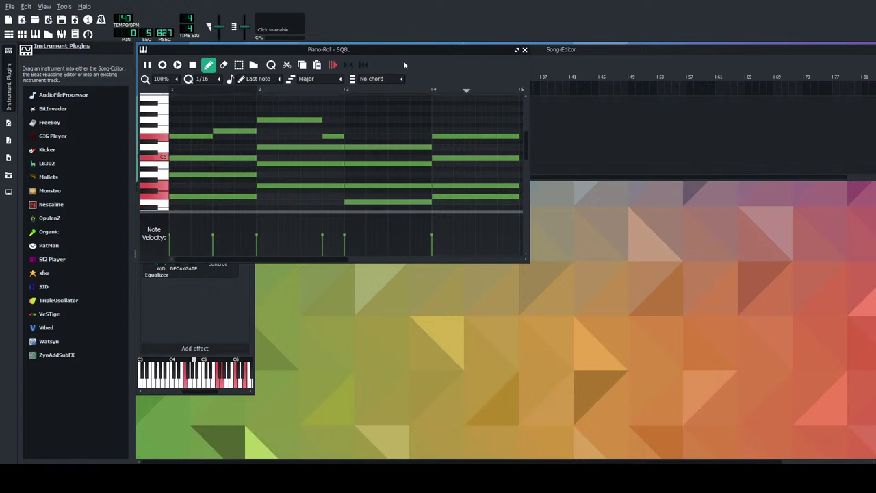
{"action": "left_click", "coordinate": [524, 50]}
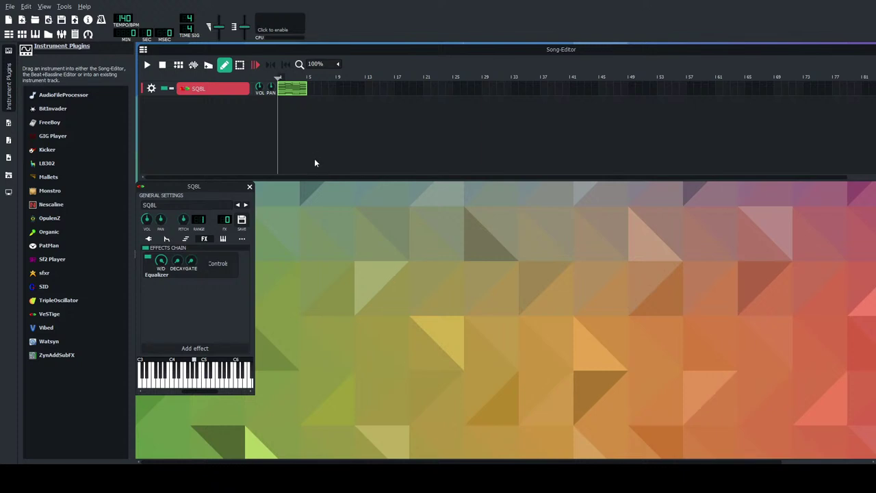
Place a copy of the four-bar pattern at bar 5 of the SQ8L track and play the song from the start.
{"action": "left_click", "coordinate": [321, 88]}
{"action": "left_click", "coordinate": [145, 65]}
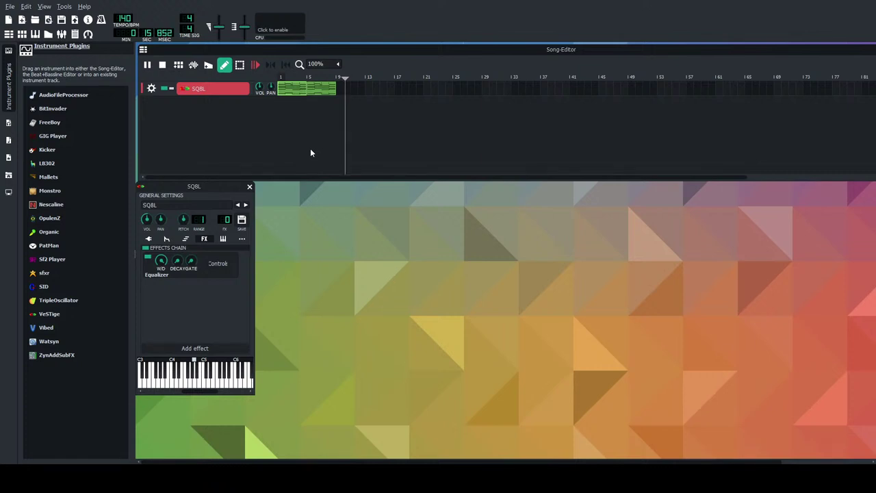
{"action": "left_click", "coordinate": [163, 65]}
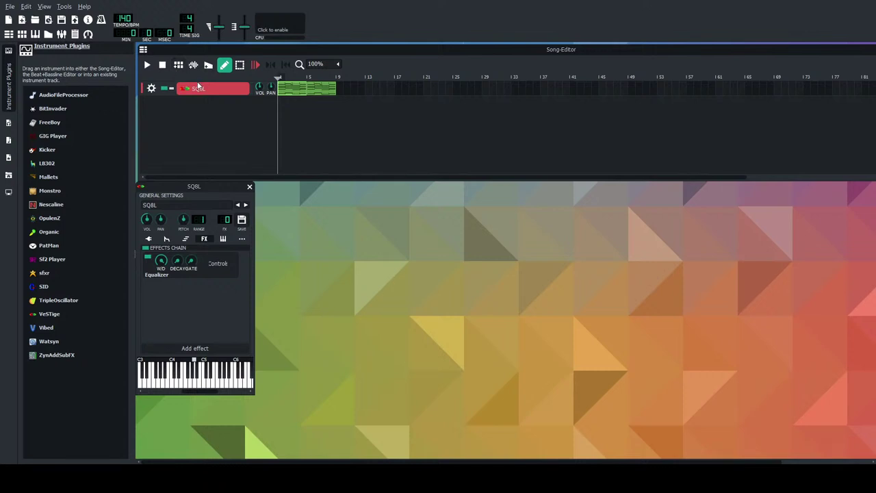
{"action": "left_click", "coordinate": [148, 68]}
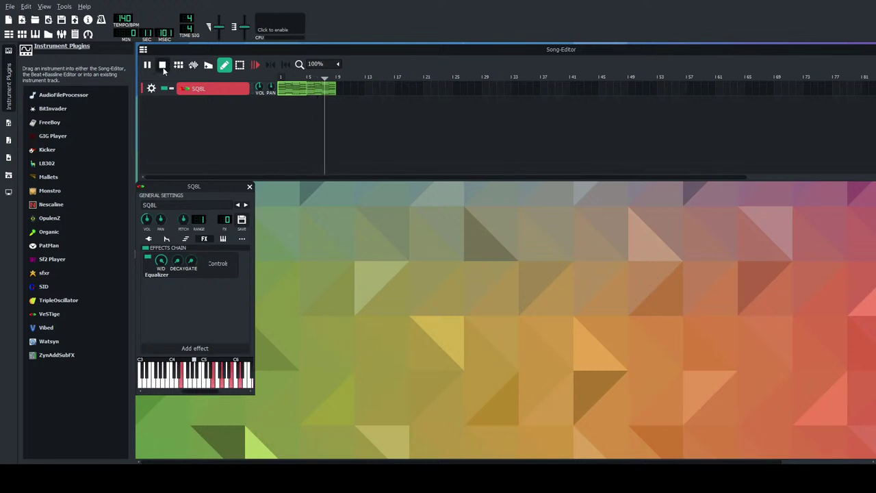
{"action": "left_click", "coordinate": [162, 65]}
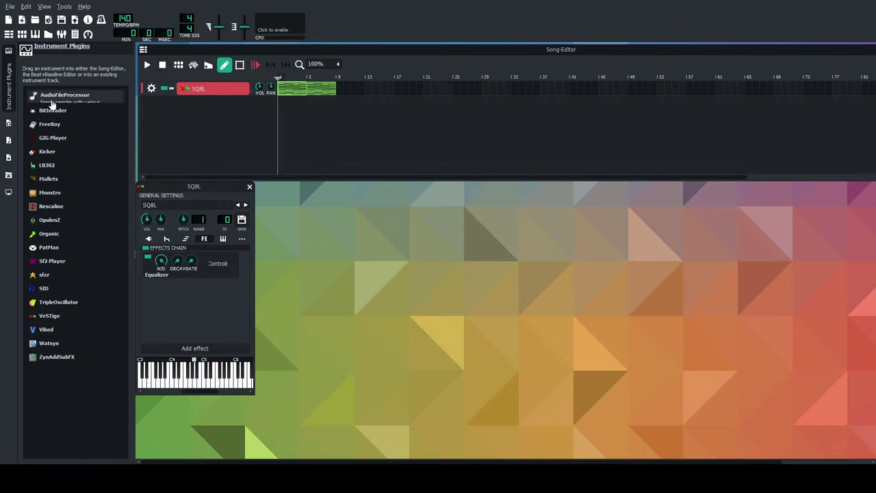
Clone the SQ8L track without its patterns and repeat the original track's patterns through bar 16.
{"action": "mouse_move", "coordinate": [46, 332]}
{"action": "left_click_drag", "start_coordinate": [46, 331], "coordinate": [210, 104]}
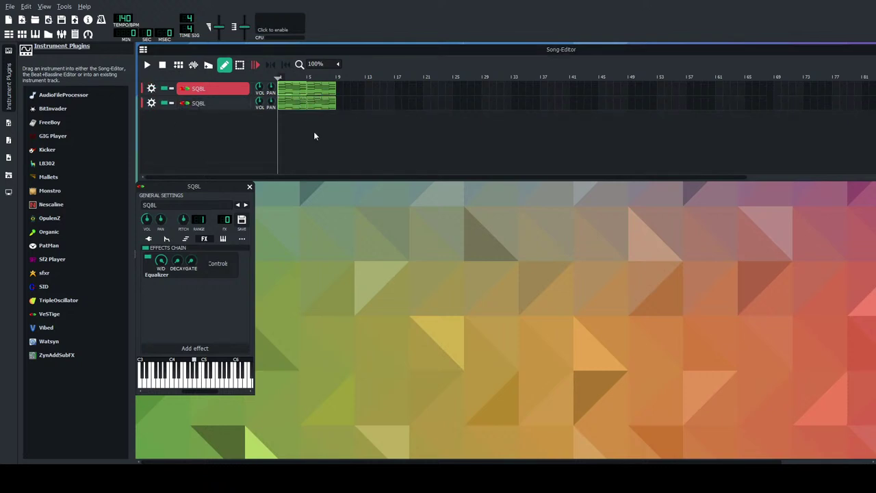
{"action": "left_click_drag", "start_coordinate": [288, 108], "coordinate": [316, 108]}
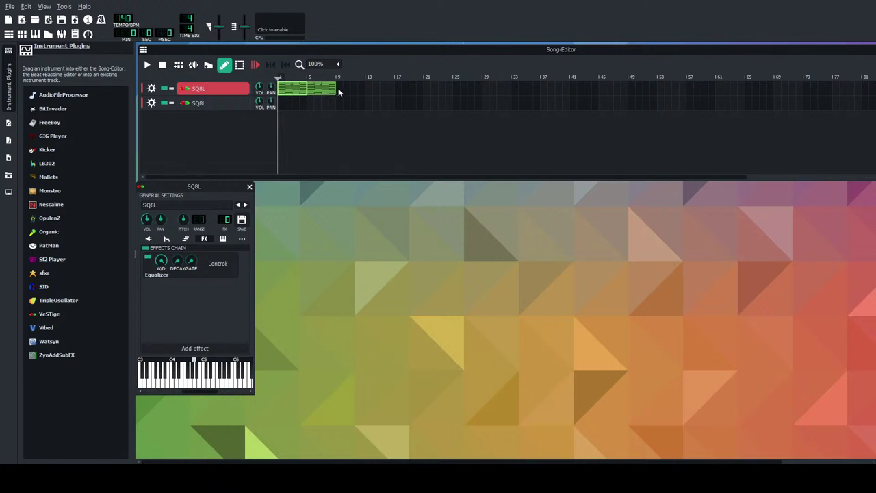
{"action": "left_click_drag", "start_coordinate": [335, 89], "coordinate": [377, 151]}
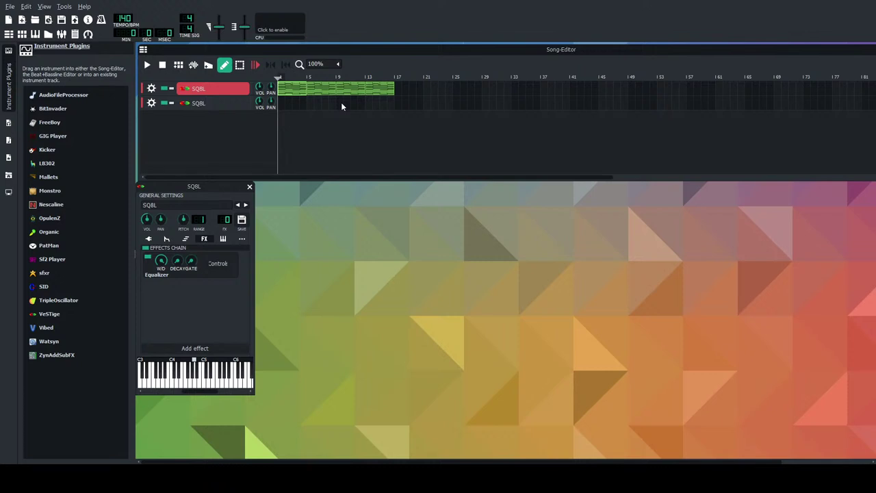
Open the cloned SQ8L track's instrument settings in place of the original's and show its synth interface.
{"action": "left_click", "coordinate": [235, 104]}
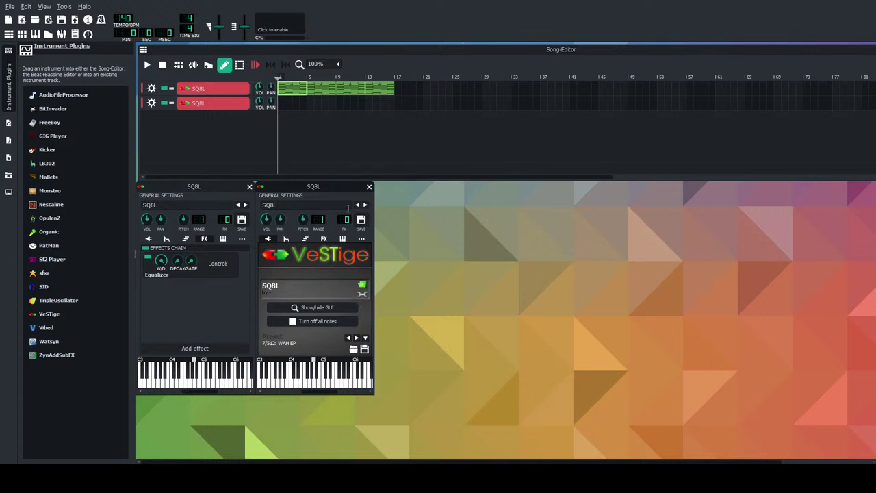
{"action": "left_click", "coordinate": [250, 188]}
{"action": "left_click", "coordinate": [324, 239]}
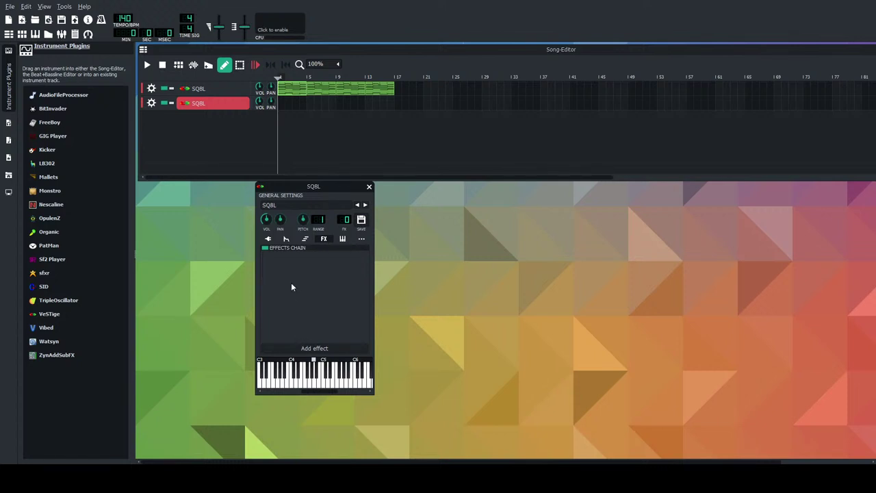
{"action": "left_click", "coordinate": [268, 239]}
{"action": "left_click", "coordinate": [287, 239]}
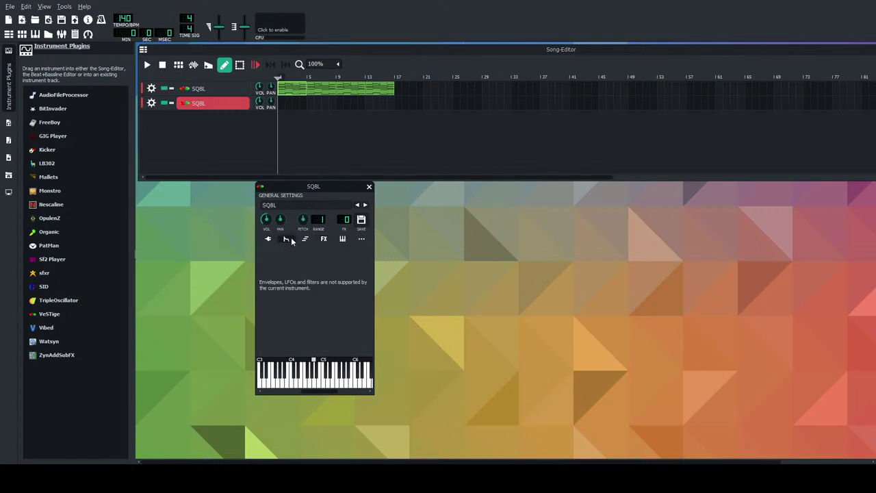
{"action": "left_click", "coordinate": [268, 239]}
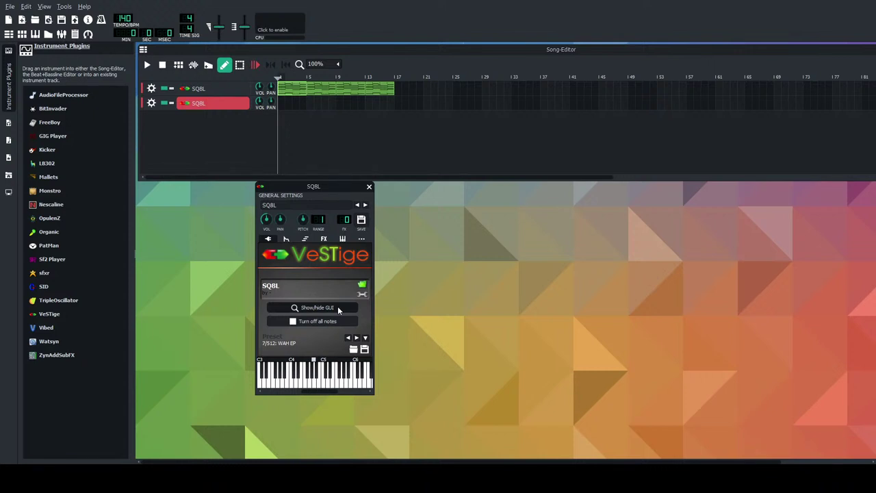
{"action": "left_click", "coordinate": [337, 309]}
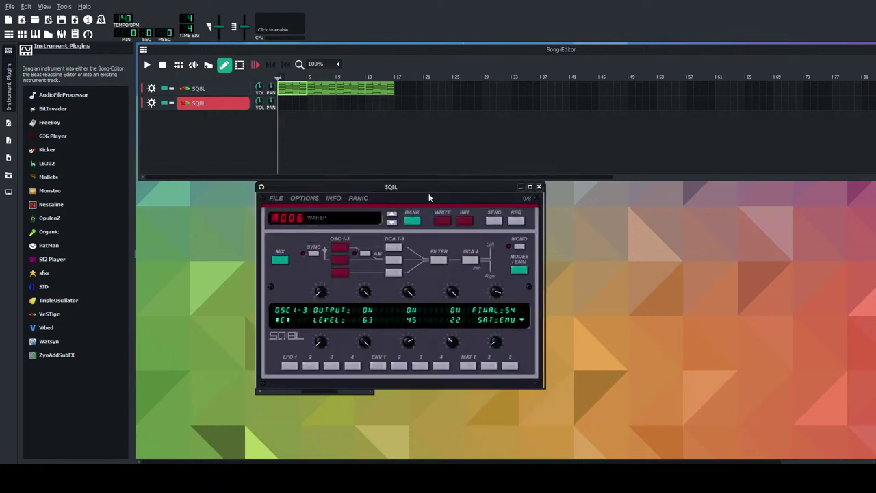
Load the SMALLEAD preset (A008) in the cloned SQ8L track's synth and close its interface.
{"action": "left_click_drag", "start_coordinate": [434, 189], "coordinate": [583, 190]}
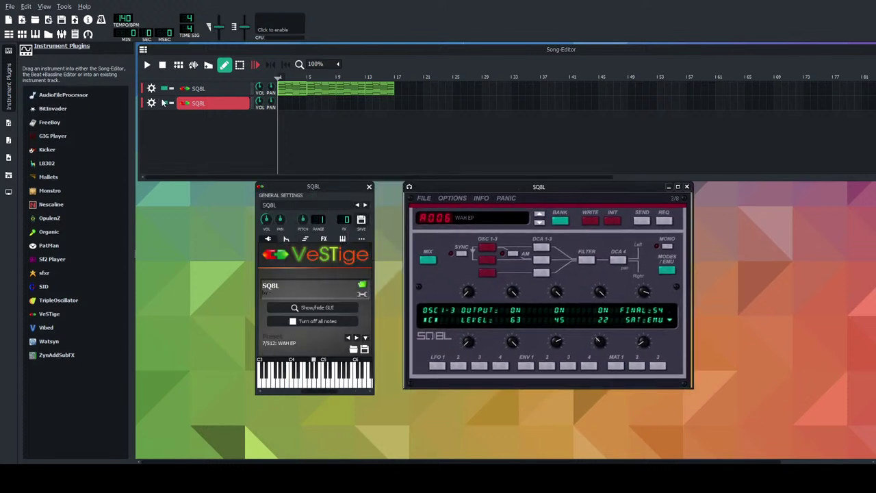
{"action": "left_click", "coordinate": [163, 118]}
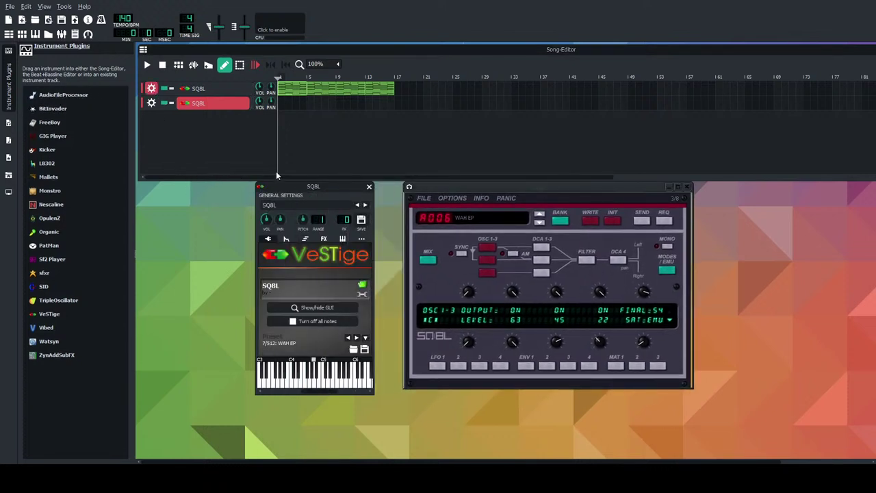
{"action": "left_click", "coordinate": [539, 214]}
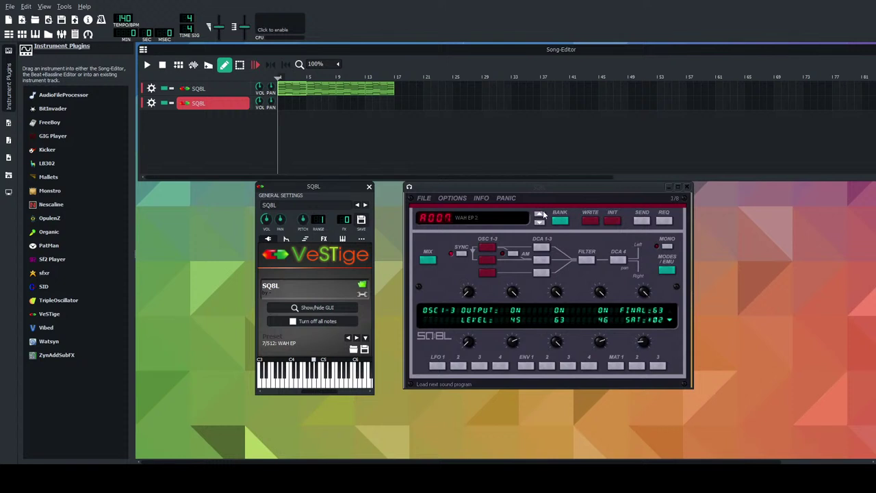
{"action": "left_click", "coordinate": [539, 215]}
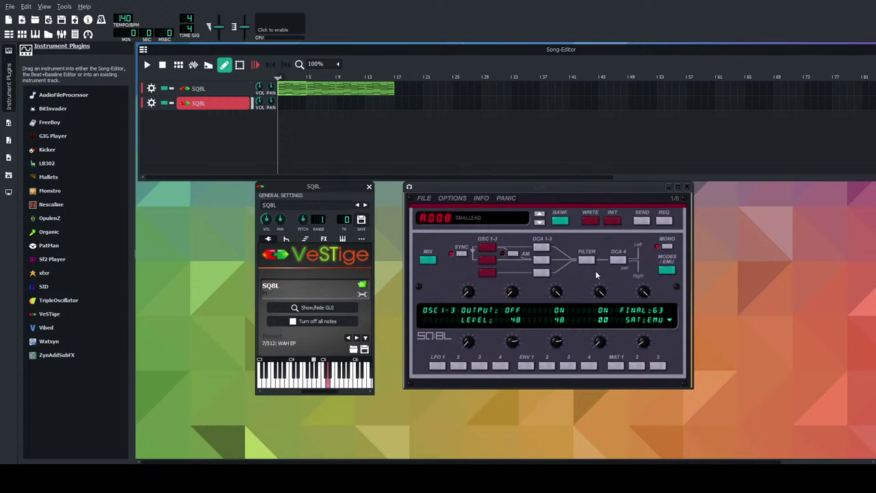
{"action": "left_click", "coordinate": [686, 187]}
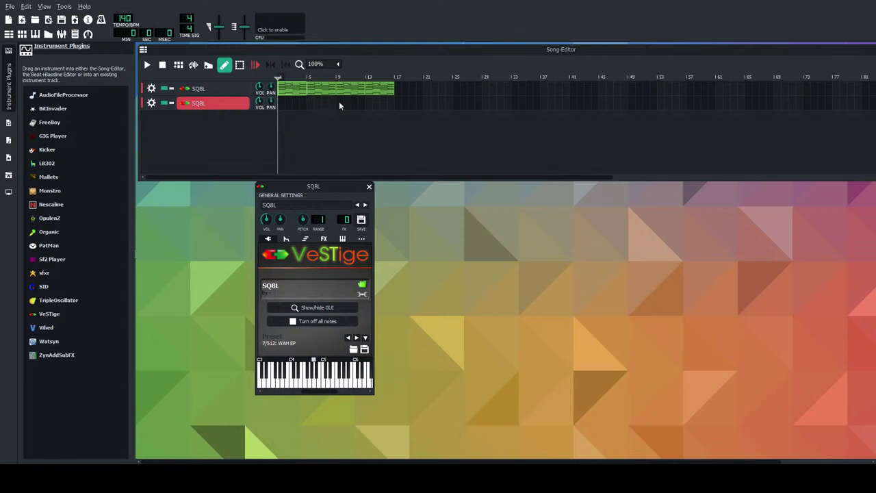
Move the cloned SQ8L track above the original and open a new pattern on it at bar 9.
{"action": "left_click", "coordinate": [154, 89]}
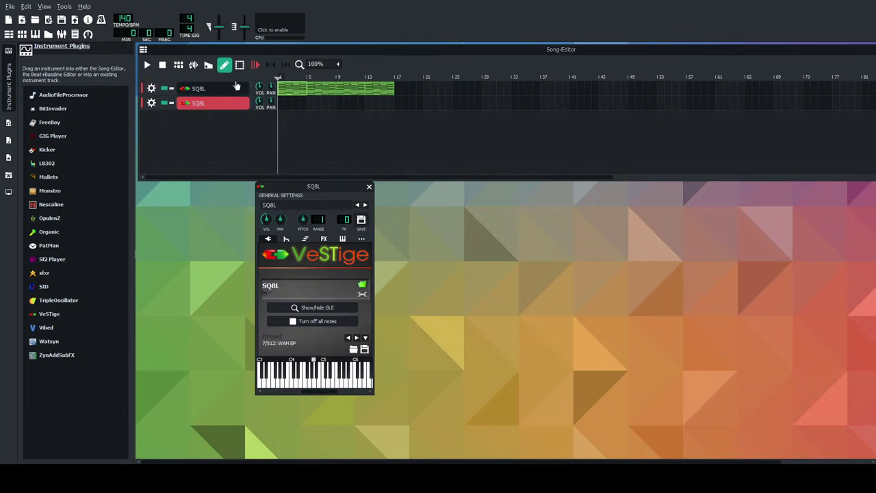
{"action": "left_click_drag", "start_coordinate": [250, 103], "coordinate": [251, 90]}
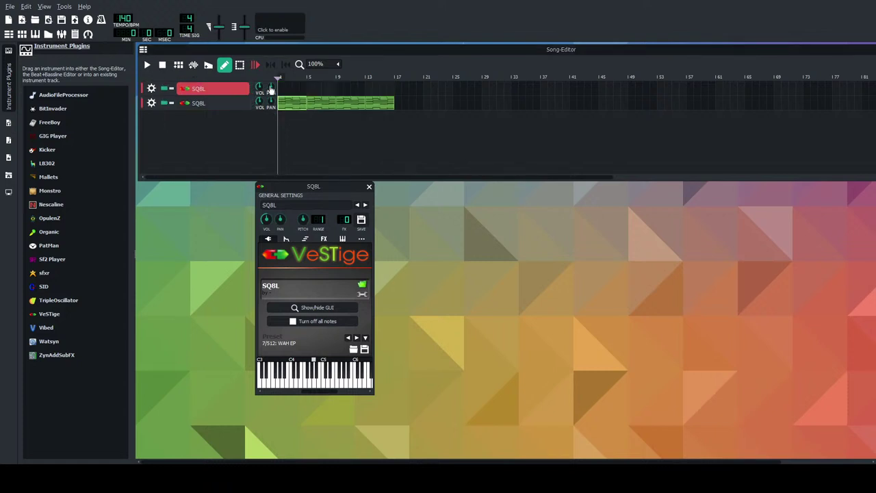
{"action": "double_click", "coordinate": [343, 88]}
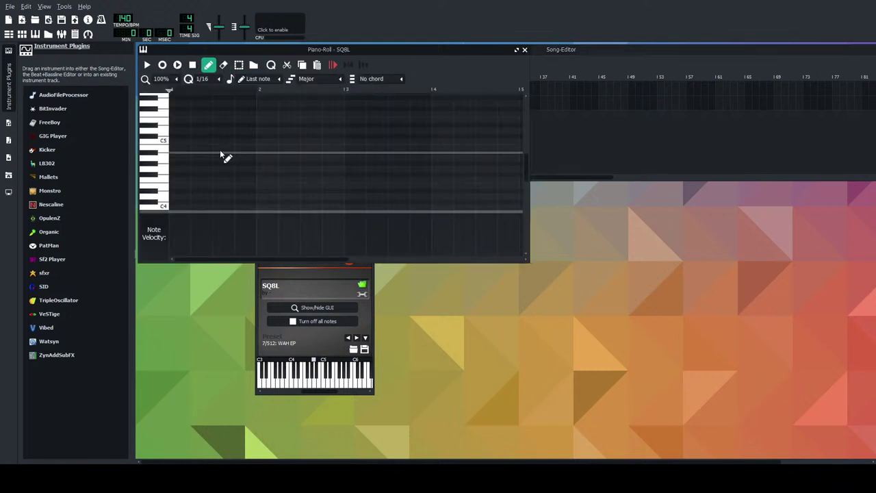
Enter the eighth notes D6, E6, F6, E6 and F6 from the start of bar 1 and play the pattern.
{"action": "scroll", "coordinate": [166, 142], "scroll_direction": "up", "scroll_amount": 4}
{"action": "left_click_drag", "start_coordinate": [163, 127], "coordinate": [163, 185]}
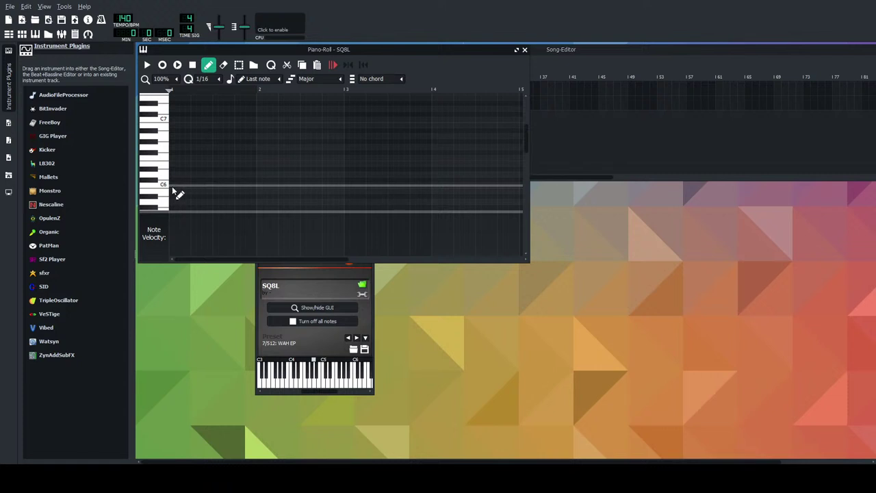
{"action": "left_click", "coordinate": [175, 175]}
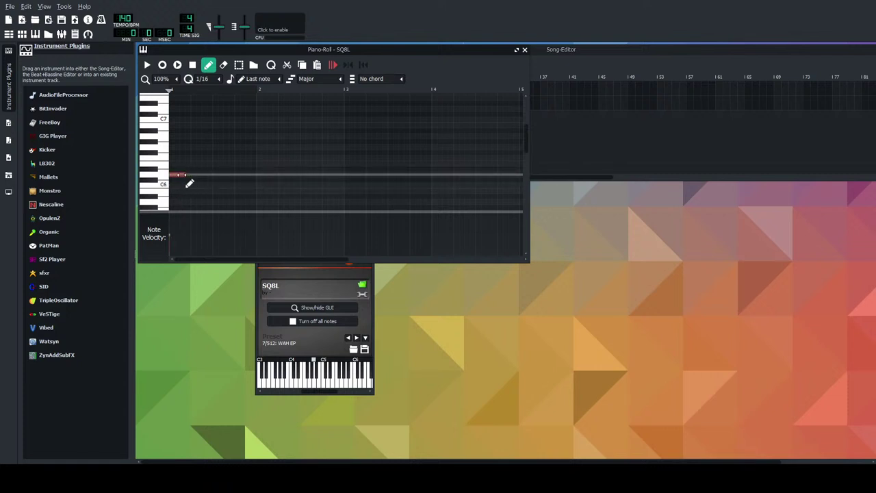
{"action": "left_click", "coordinate": [182, 163]}
{"action": "left_click", "coordinate": [194, 159]}
{"action": "left_click", "coordinate": [206, 163]}
{"action": "left_click", "coordinate": [223, 158]}
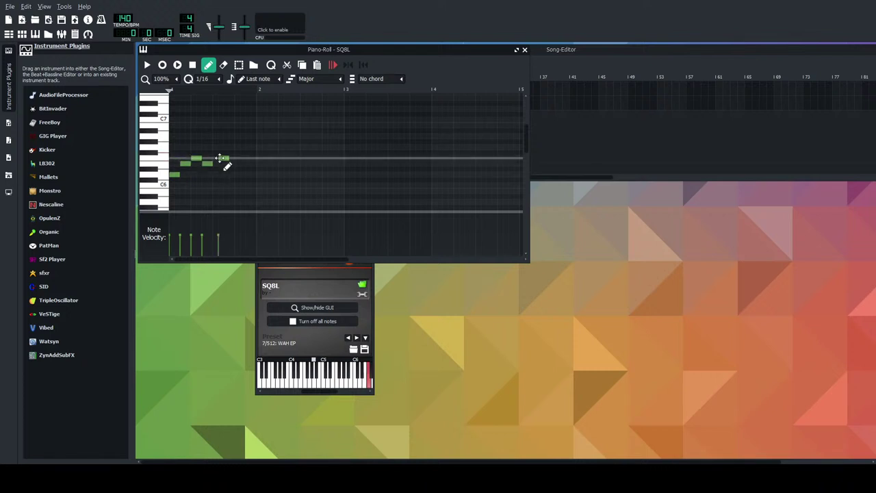
{"action": "left_click", "coordinate": [223, 158]}
{"action": "left_click_drag", "start_coordinate": [225, 165], "coordinate": [216, 163]}
{"action": "key", "text": "space"}
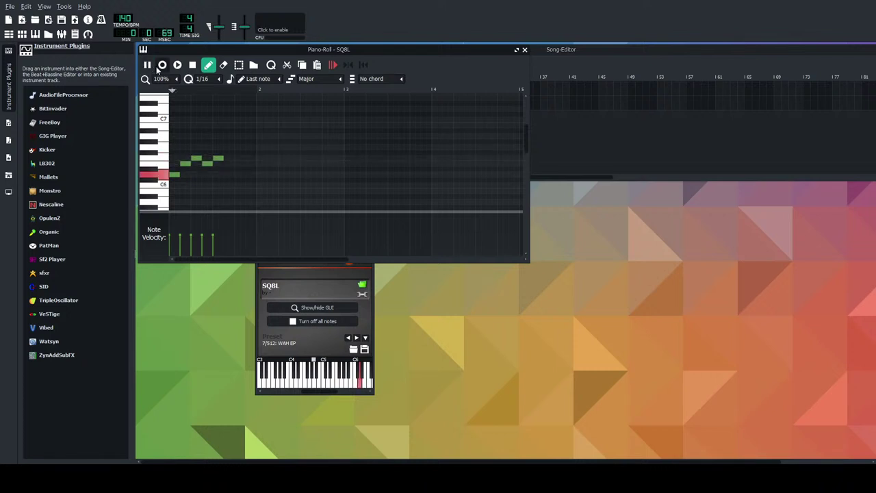
{"action": "left_click", "coordinate": [193, 65]}
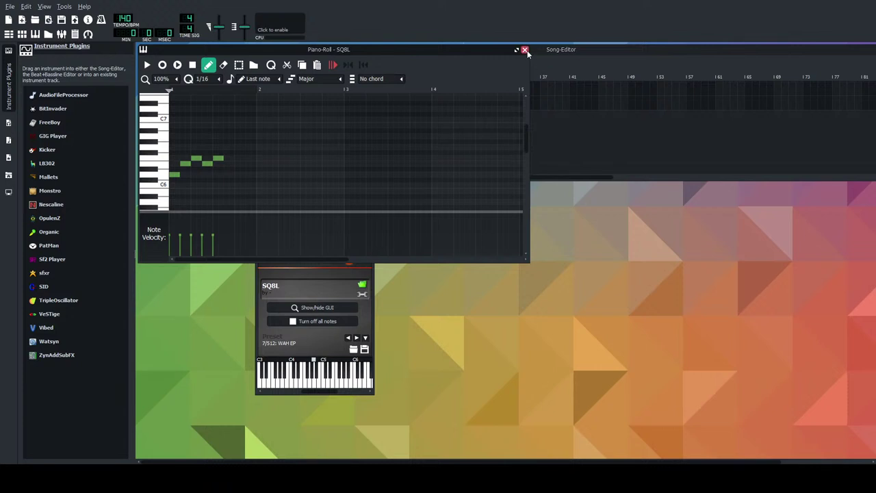
Add a ReverbSC effect to the cloned SQ8L track and play the song looped over bars 9 to 16.
{"action": "left_click", "coordinate": [525, 50]}
{"action": "left_click", "coordinate": [326, 239]}
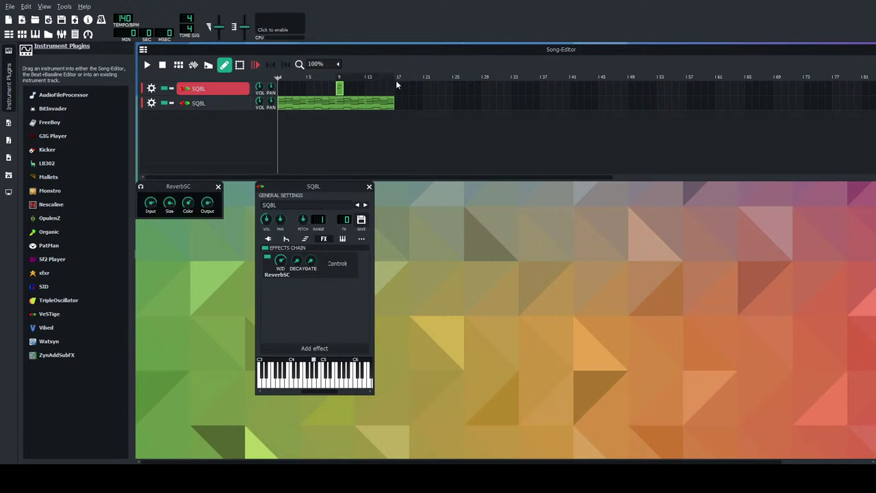
{"action": "left_click", "coordinate": [270, 63]}
{"action": "left_click", "coordinate": [146, 64]}
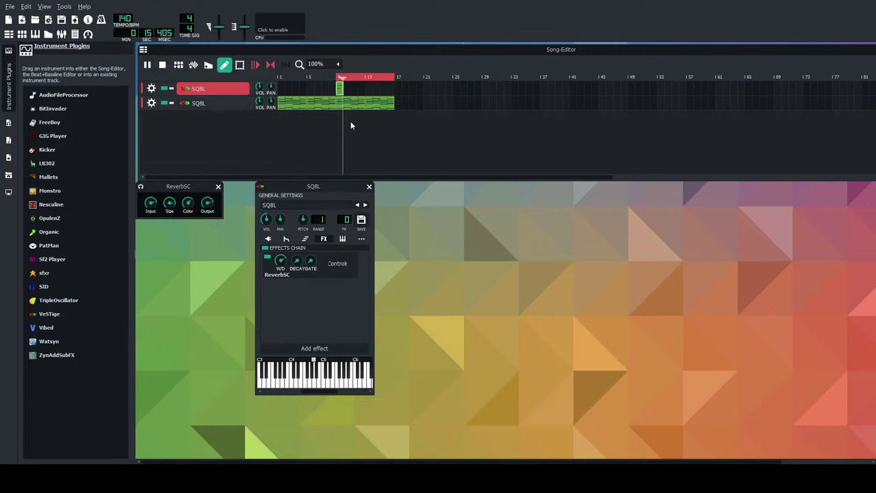
In the bar 9 pattern, add E6 on beat 4 of bar 1 and eighth notes F6, G6, F6, B6, F6, E6 in bar 2.
{"action": "double_click", "coordinate": [340, 88]}
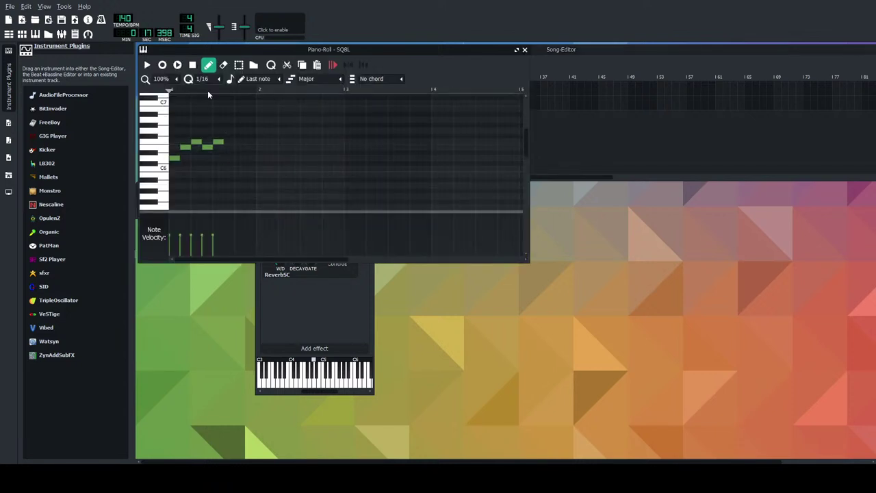
{"action": "left_click", "coordinate": [240, 148]}
{"action": "left_click", "coordinate": [260, 141]}
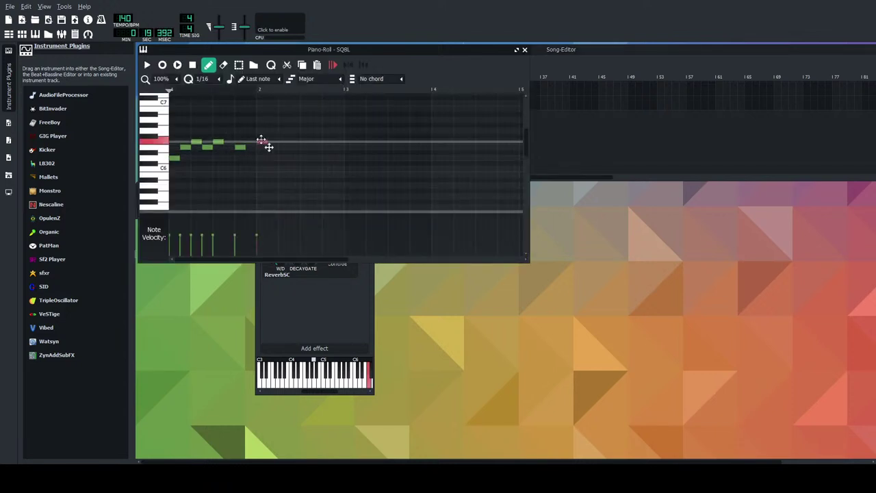
{"action": "left_click", "coordinate": [273, 131]}
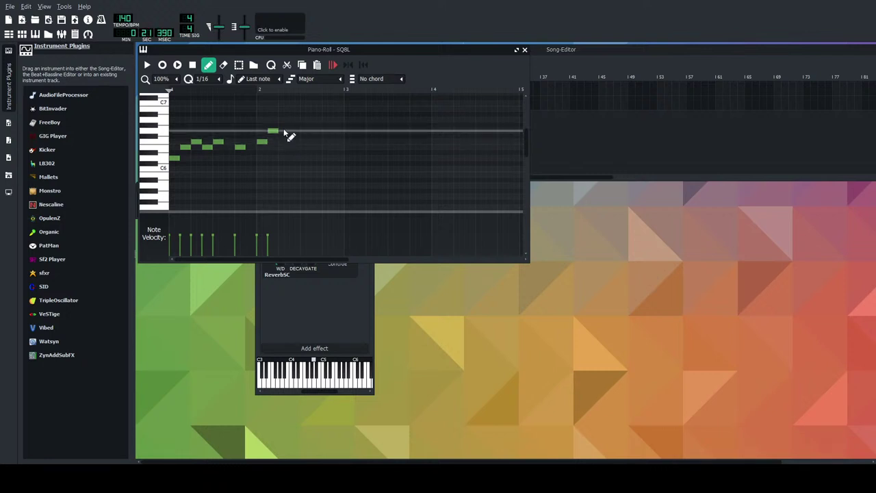
{"action": "left_click", "coordinate": [282, 141]}
{"action": "left_click", "coordinate": [293, 109]}
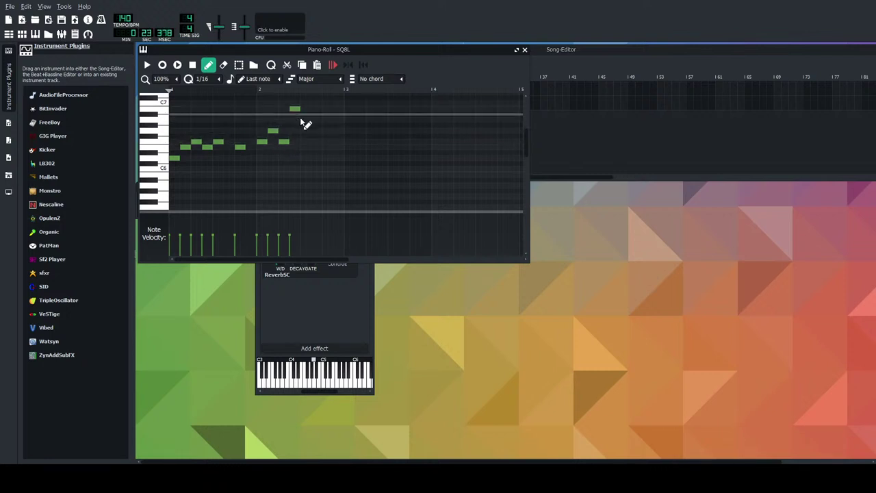
{"action": "left_click", "coordinate": [316, 142]}
{"action": "left_click", "coordinate": [327, 148]}
{"action": "key", "text": "space"}
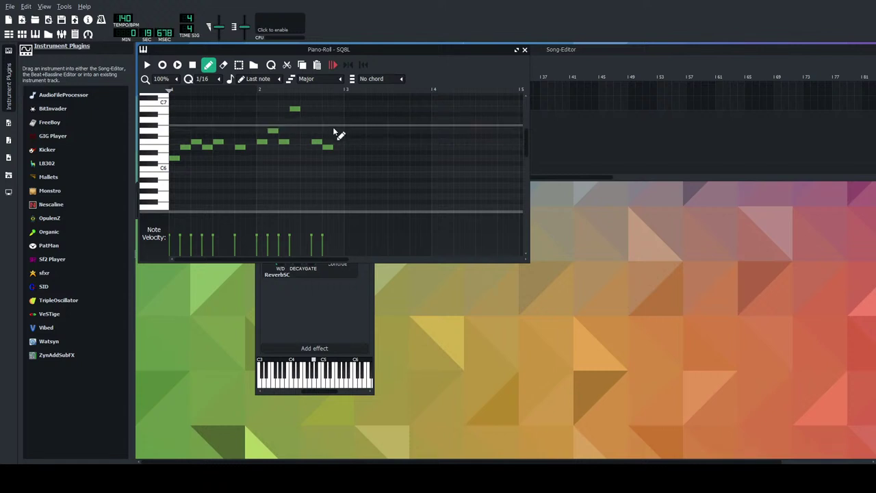
Fill bar 3 of the pattern with the eighth notes D6, A6, C6, D6, F6, G6 and A6.
{"action": "left_click", "coordinate": [352, 160]}
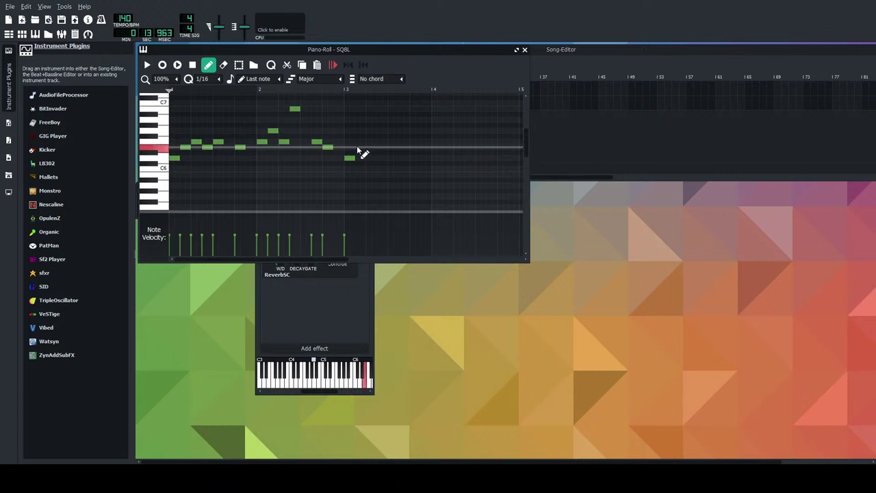
{"action": "left_click", "coordinate": [360, 121]}
{"action": "left_click", "coordinate": [370, 169]}
{"action": "left_click", "coordinate": [377, 174]}
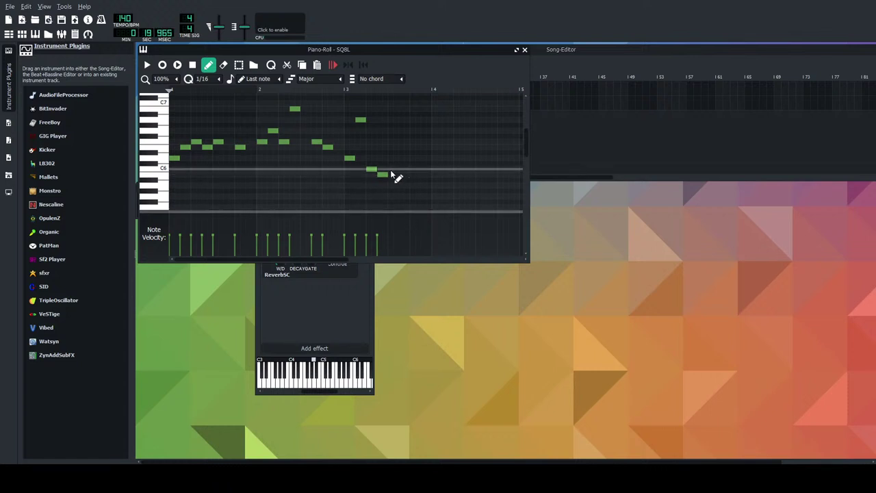
{"action": "left_click_drag", "start_coordinate": [384, 174], "coordinate": [425, 120]}
{"action": "left_click", "coordinate": [391, 137]}
{"action": "left_click", "coordinate": [403, 131]}
{"action": "left_click", "coordinate": [418, 125]}
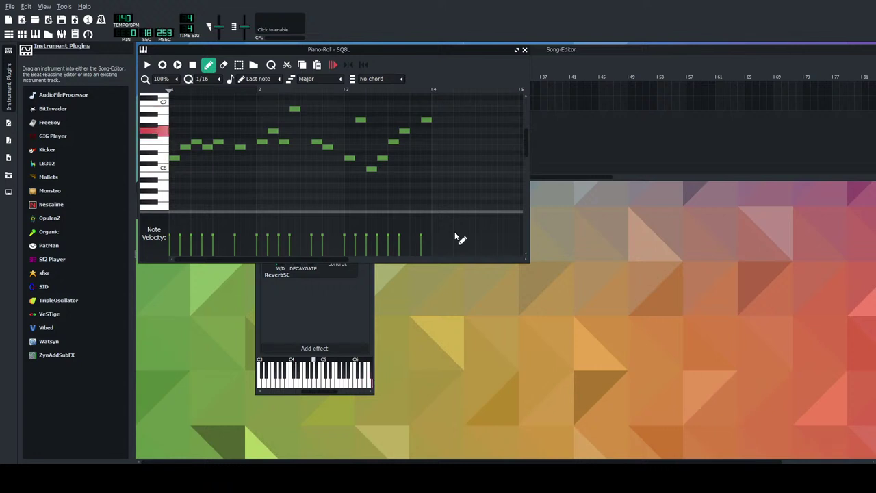
Fill bar 4 with the eighth notes G6, F6, E6, G6, F6, E6, D6, C6 and close the pattern.
{"action": "left_click", "coordinate": [437, 130]}
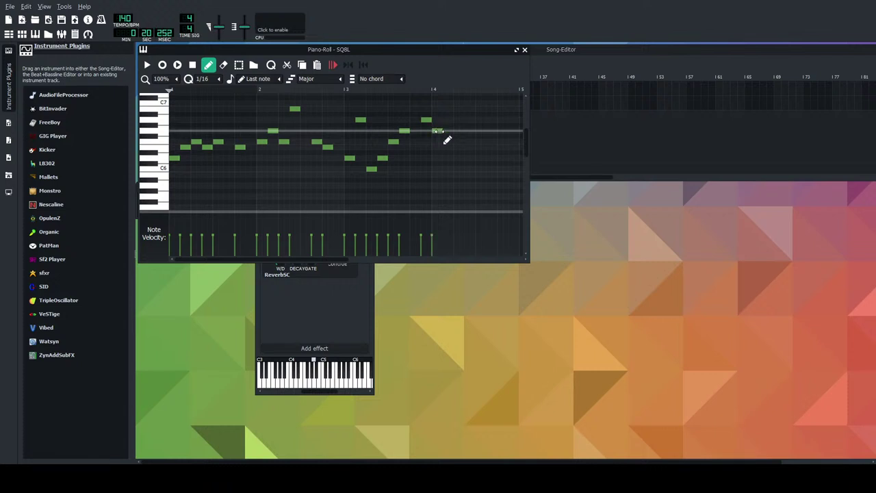
{"action": "left_click", "coordinate": [447, 141]}
{"action": "left_click", "coordinate": [458, 147]}
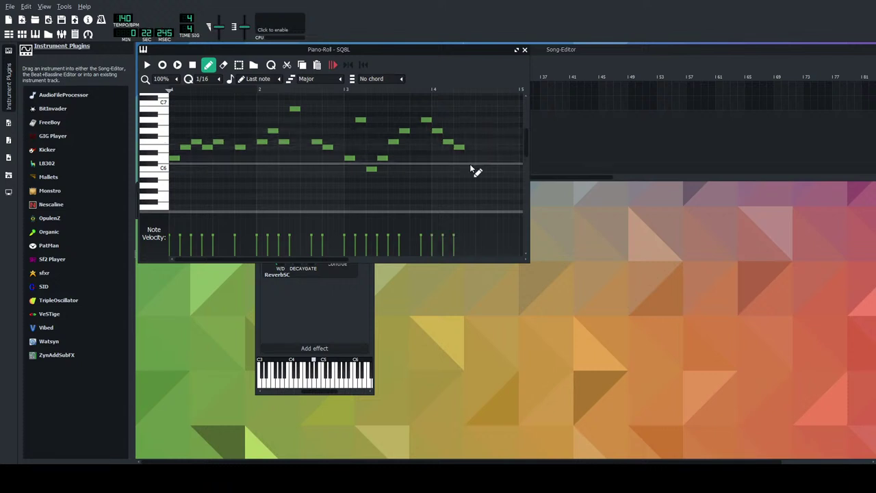
{"action": "left_click", "coordinate": [479, 136]}
{"action": "left_click_drag", "start_coordinate": [478, 137], "coordinate": [467, 130]}
{"action": "left_click", "coordinate": [480, 142]}
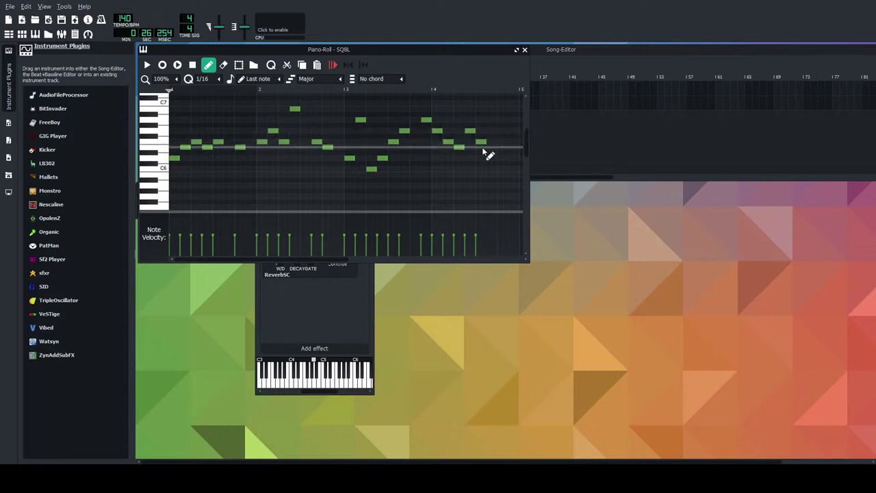
{"action": "left_click", "coordinate": [491, 147]}
{"action": "left_click", "coordinate": [501, 158]}
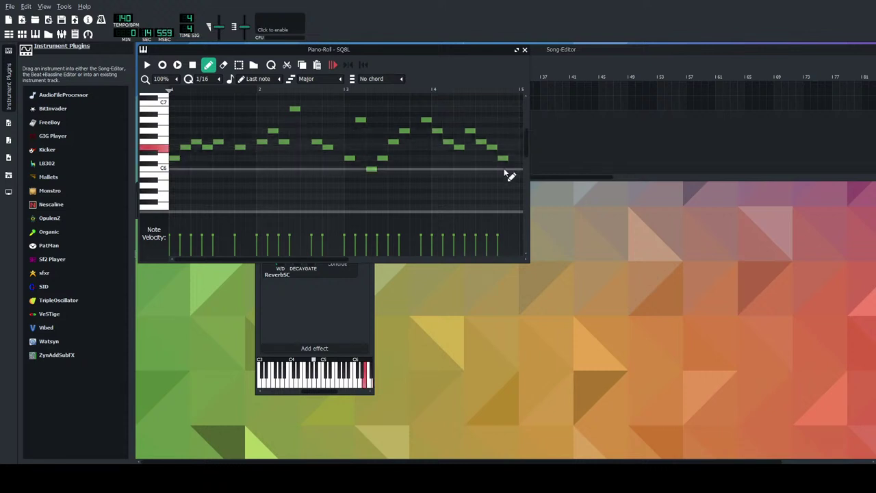
{"action": "left_click", "coordinate": [512, 169]}
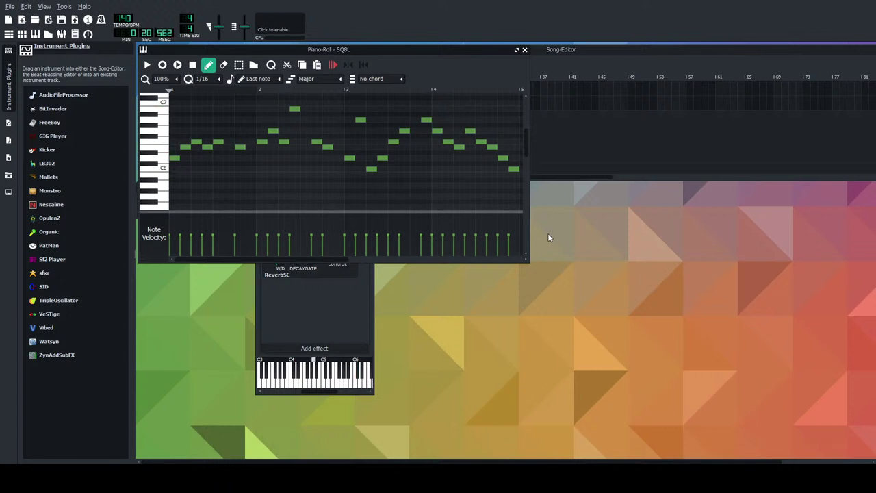
{"action": "left_click", "coordinate": [524, 51]}
Create a pattern at bar 13 of the cloned track and fill its first bar with quarter notes C6, D6, E6 and eighths F6, E6.
{"action": "double_click", "coordinate": [365, 85]}
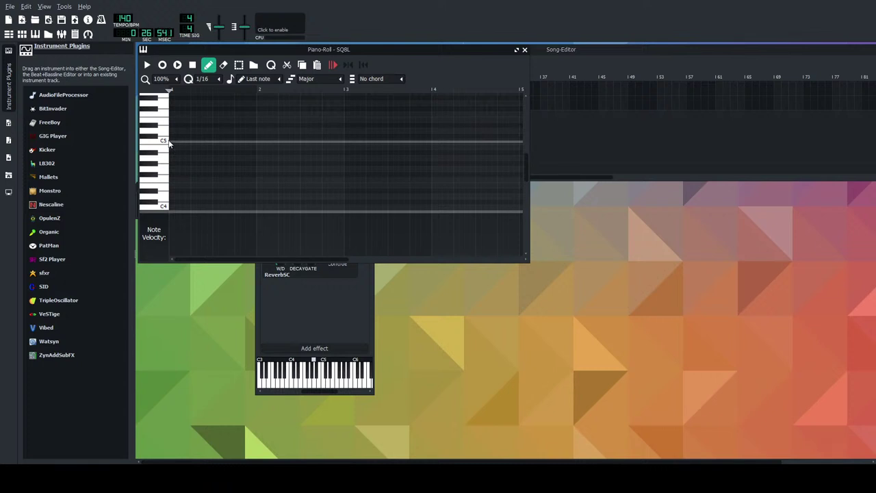
{"action": "scroll", "coordinate": [169, 143], "scroll_direction": "up", "scroll_amount": 5}
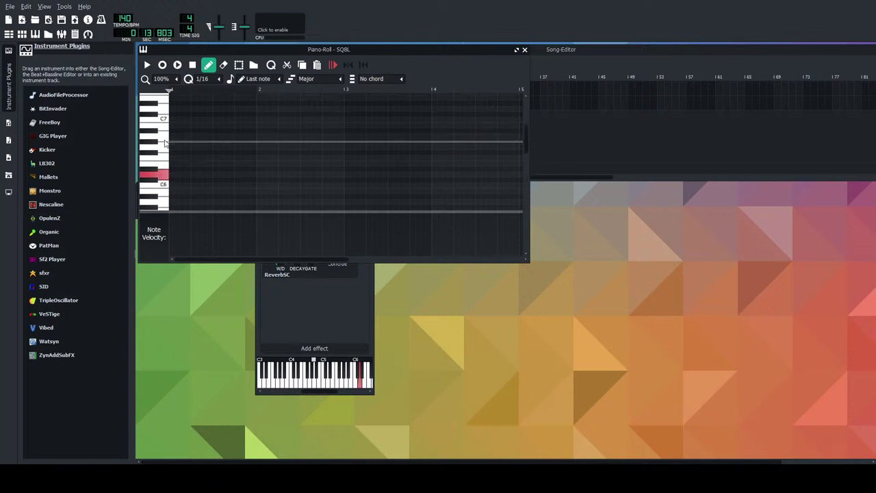
{"action": "left_click", "coordinate": [174, 185]}
{"action": "left_click", "coordinate": [198, 175]}
{"action": "left_click", "coordinate": [219, 164]}
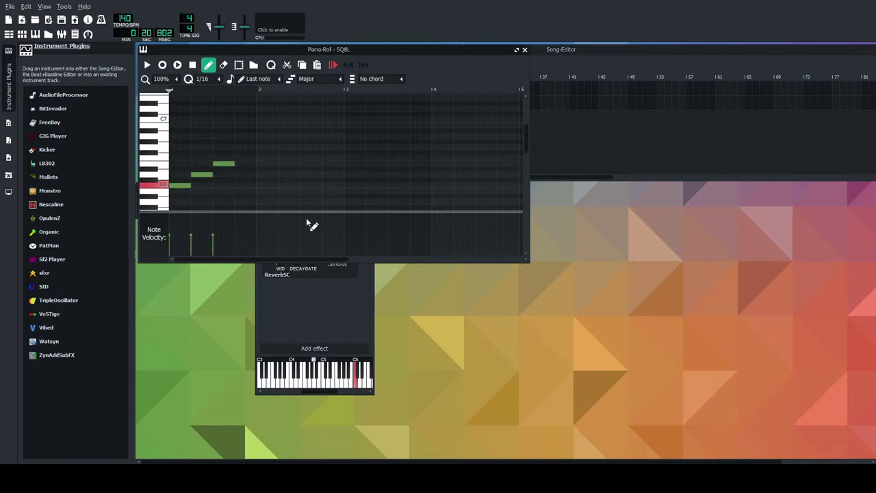
{"action": "left_click", "coordinate": [241, 160]}
{"action": "left_click_drag", "start_coordinate": [253, 158], "coordinate": [245, 161]}
{"action": "left_click", "coordinate": [248, 164]}
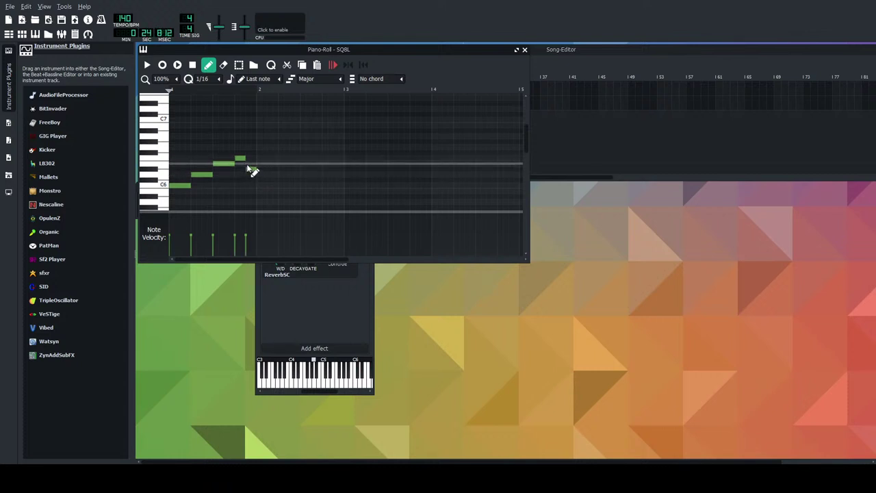
Enter eighth notes D6 and E6 at the start of bar 2, and F6, E6, D6 from beat 3.
{"action": "left_click", "coordinate": [263, 175]}
{"action": "left_click", "coordinate": [273, 164]}
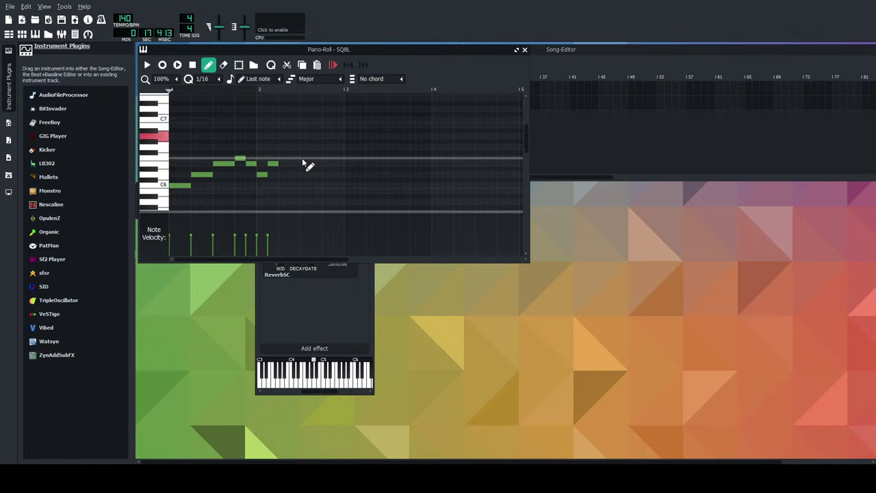
{"action": "left_click", "coordinate": [301, 159]}
{"action": "left_click", "coordinate": [316, 168]}
{"action": "left_click_drag", "start_coordinate": [317, 168], "coordinate": [312, 166]}
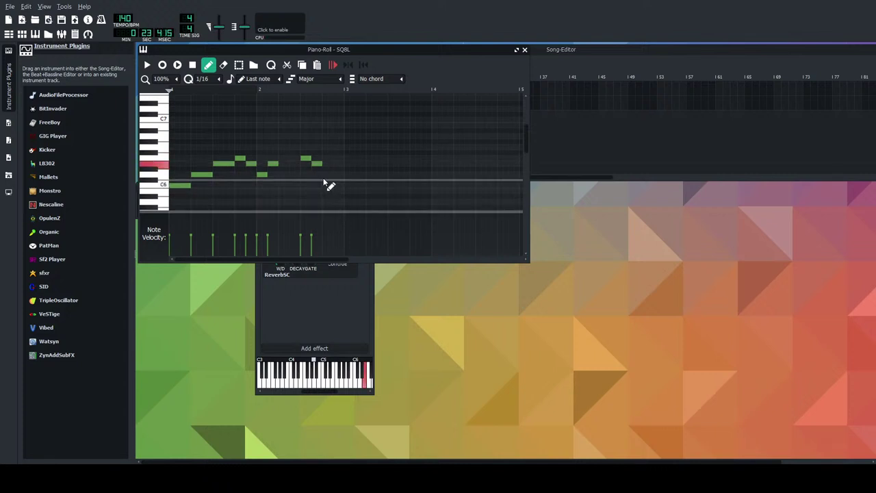
{"action": "left_click", "coordinate": [326, 174]}
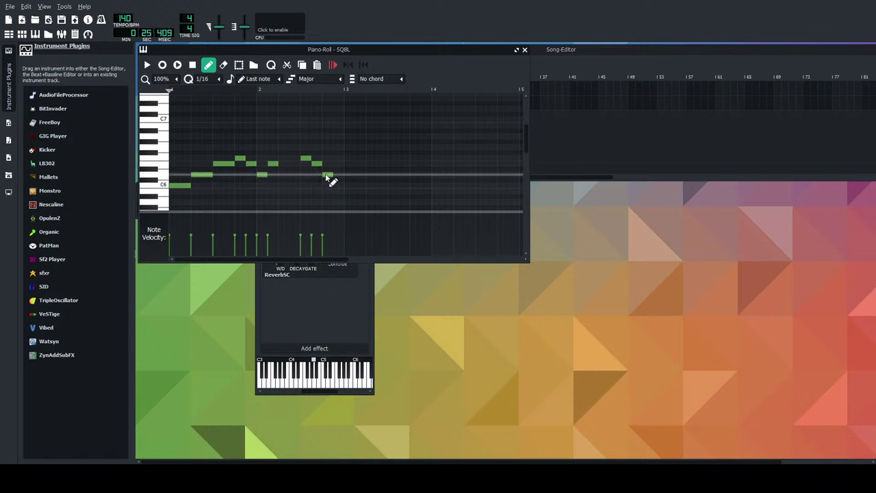
Add an eighth-note E6 at the end of bar 2, whole notes D6 in bar 3 and C6 in bar 4, and close the pattern.
{"action": "left_click", "coordinate": [357, 186]}
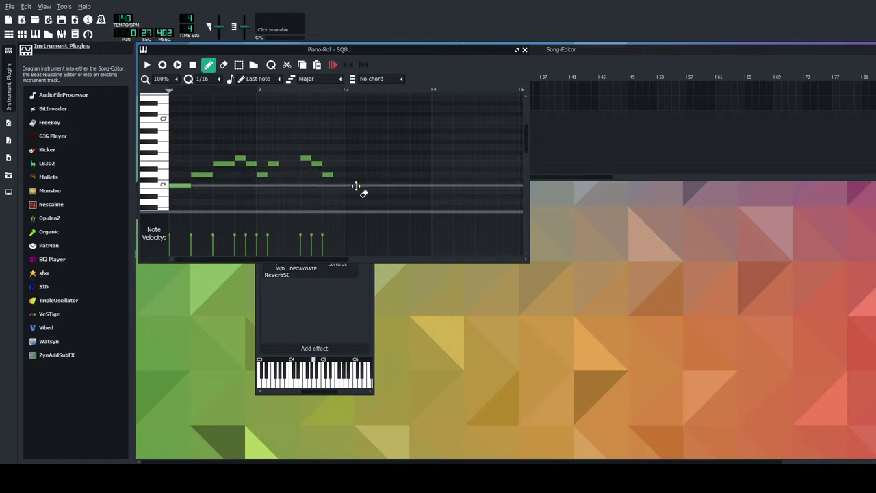
{"action": "left_click", "coordinate": [350, 186]}
{"action": "right_click", "coordinate": [350, 186]}
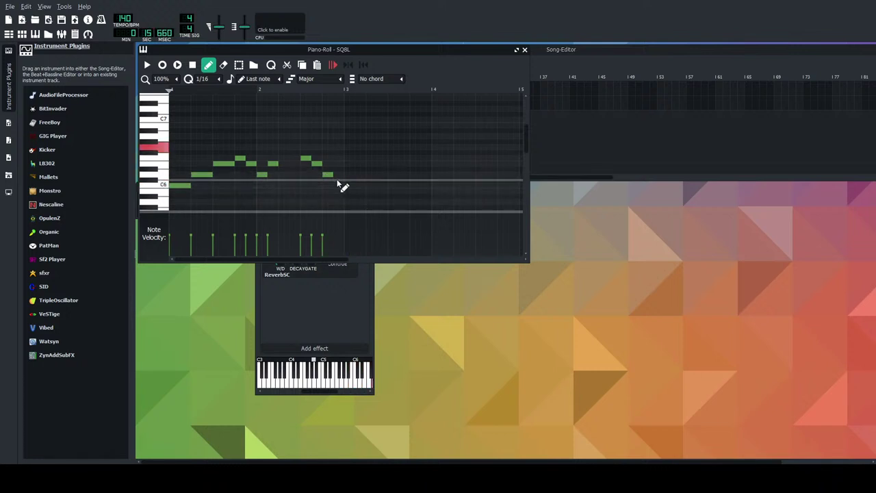
{"action": "left_click", "coordinate": [336, 163]}
{"action": "left_click", "coordinate": [346, 174]}
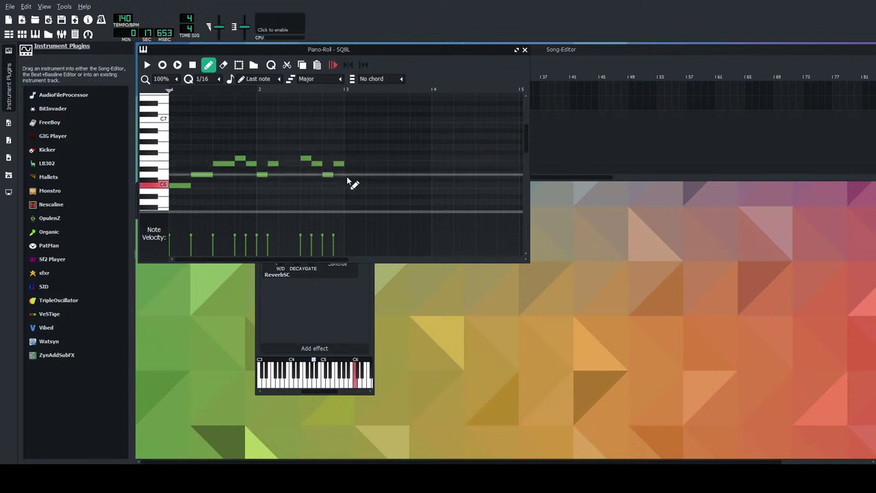
{"action": "left_click_drag", "start_coordinate": [351, 174], "coordinate": [432, 175]}
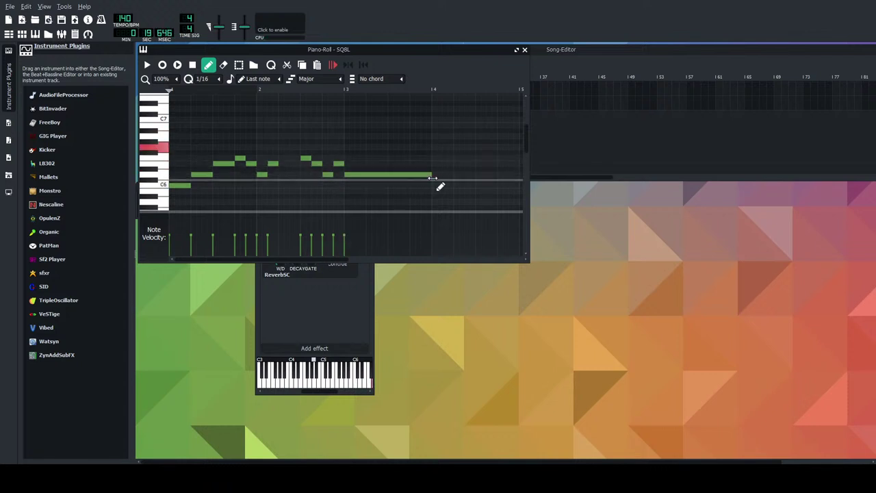
{"action": "left_click", "coordinate": [435, 185]}
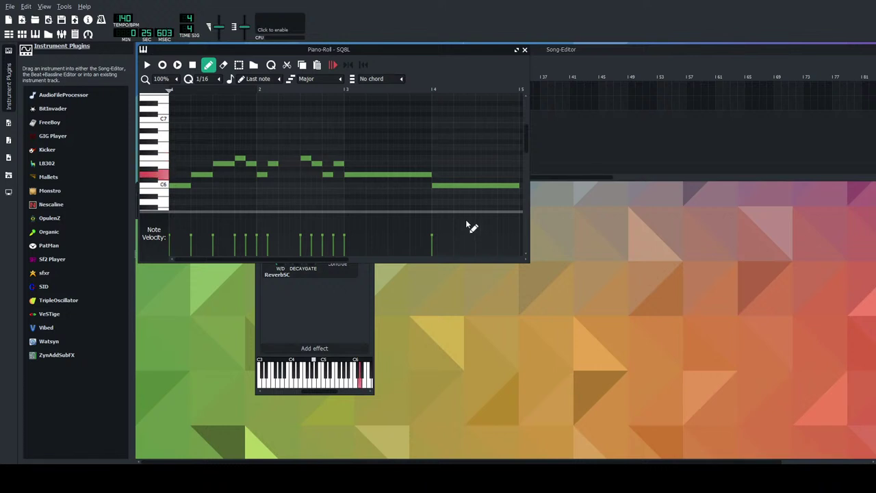
{"action": "left_click", "coordinate": [524, 50]}
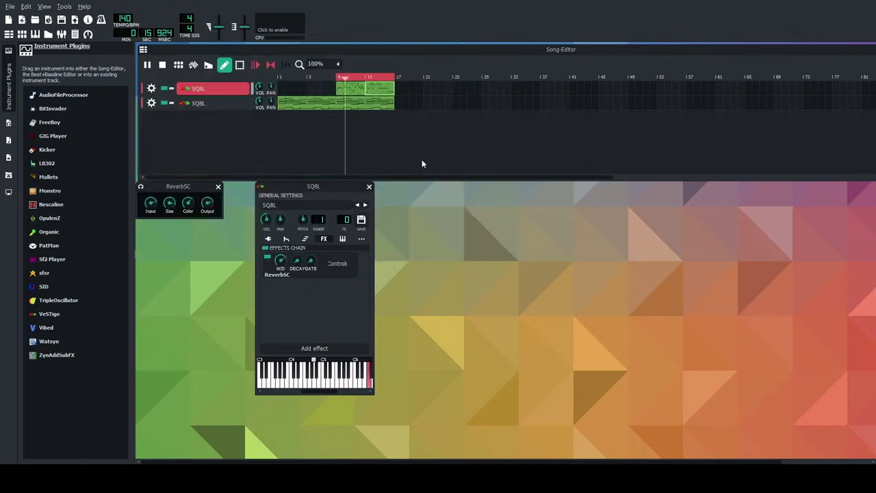
Play the song from the start with the lead's C* Compress effect, and close the compressor and instrument windows.
{"action": "left_click", "coordinate": [164, 65]}
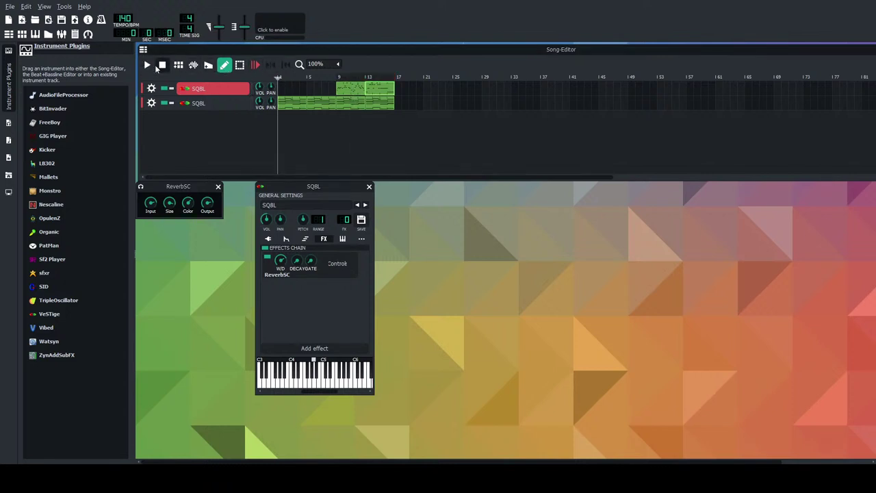
{"action": "key", "text": "space"}
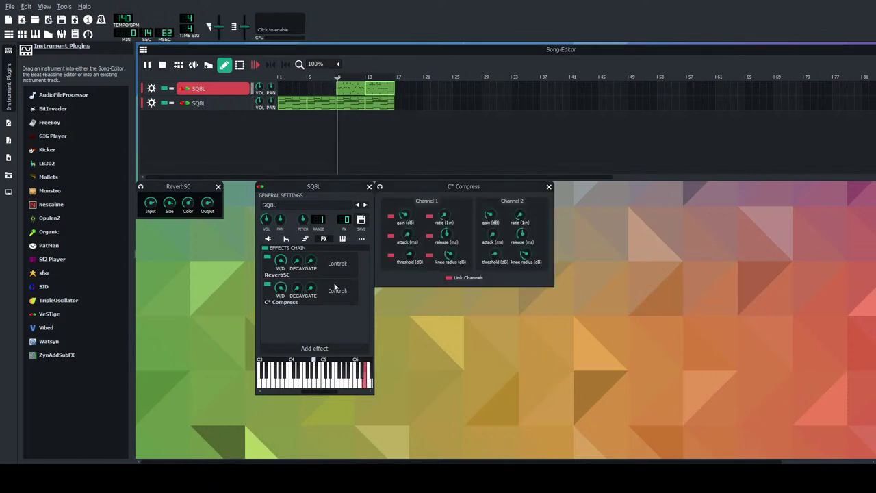
{"action": "left_click", "coordinate": [548, 187]}
{"action": "left_click", "coordinate": [369, 186]}
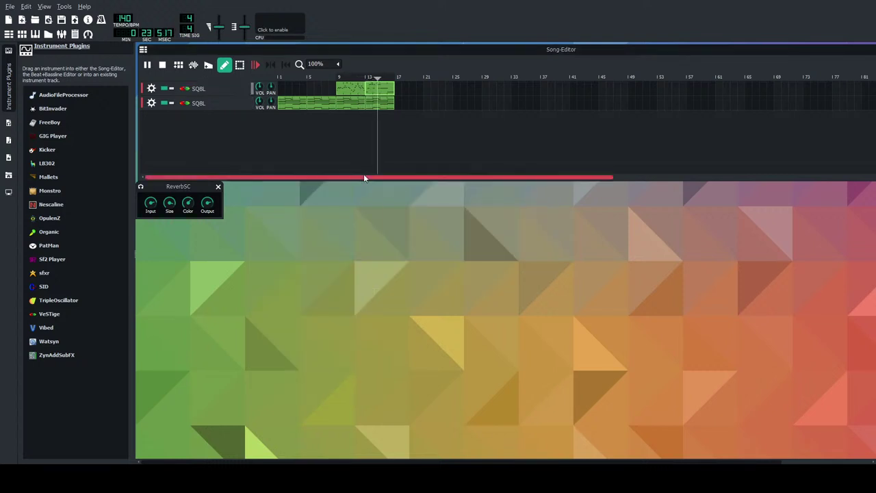
{"action": "left_click", "coordinate": [163, 66]}
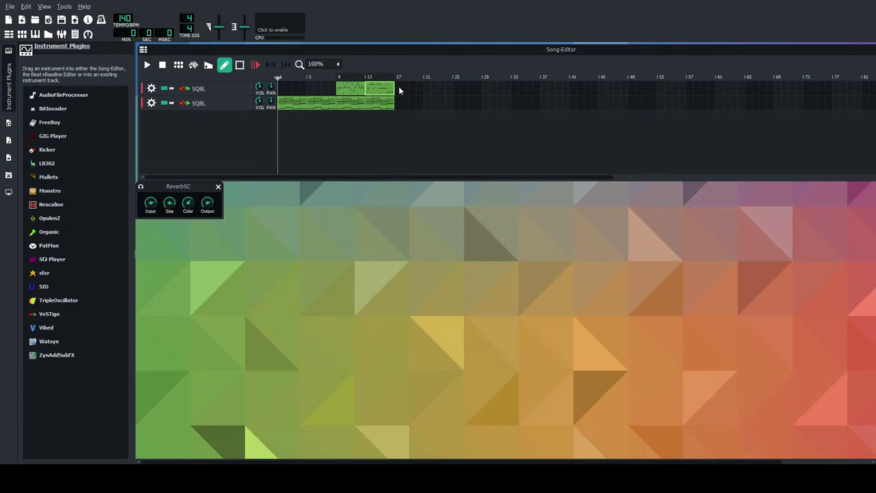
Repeat the two lead patterns at bars 17 and 21, and extend the chord track with copies of its pattern through bar 24.
{"action": "left_click", "coordinate": [418, 90]}
{"action": "left_click", "coordinate": [438, 89]}
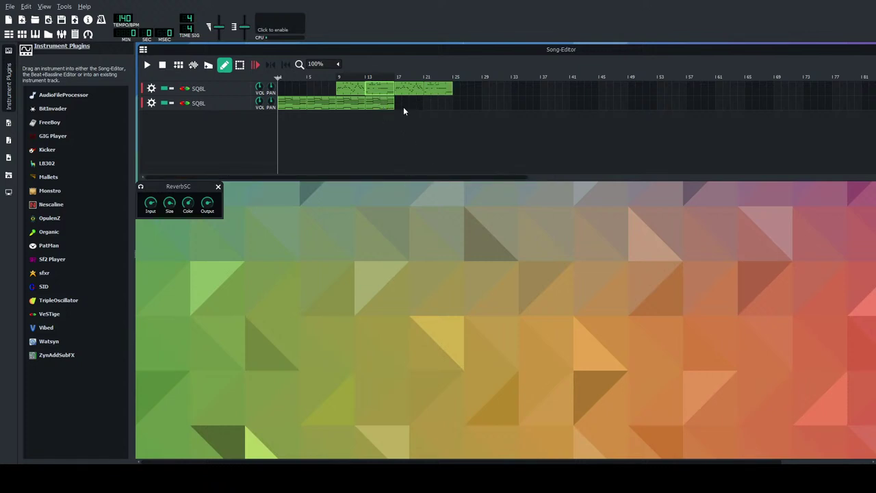
{"action": "left_click", "coordinate": [418, 103]}
{"action": "left_click", "coordinate": [436, 102]}
Play the song and disable C* Compress in the lead track's effects chain, switching ReverbSC off and back on.
{"action": "left_click", "coordinate": [147, 64]}
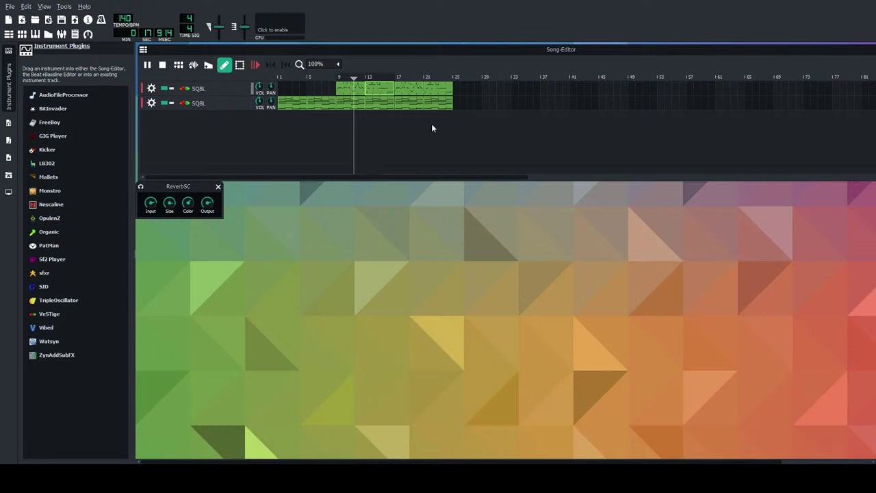
{"action": "left_click", "coordinate": [198, 88]}
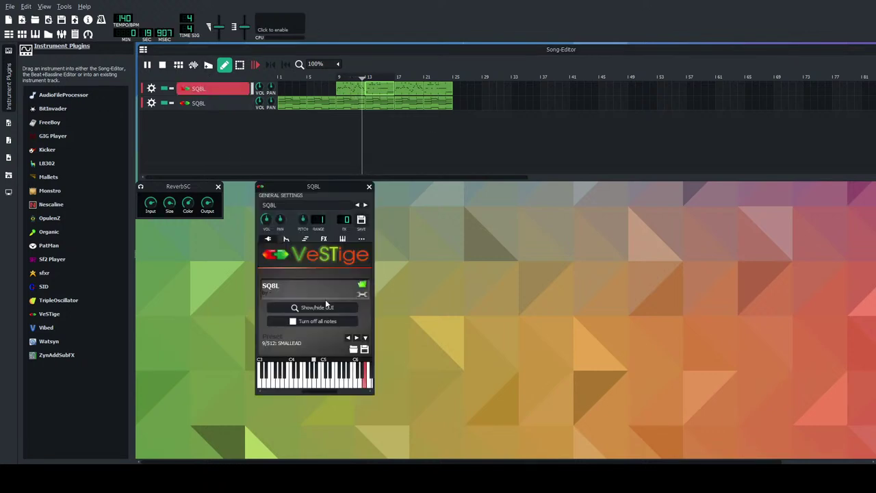
{"action": "left_click", "coordinate": [323, 238]}
{"action": "left_click", "coordinate": [267, 258]}
{"action": "left_click", "coordinate": [268, 285]}
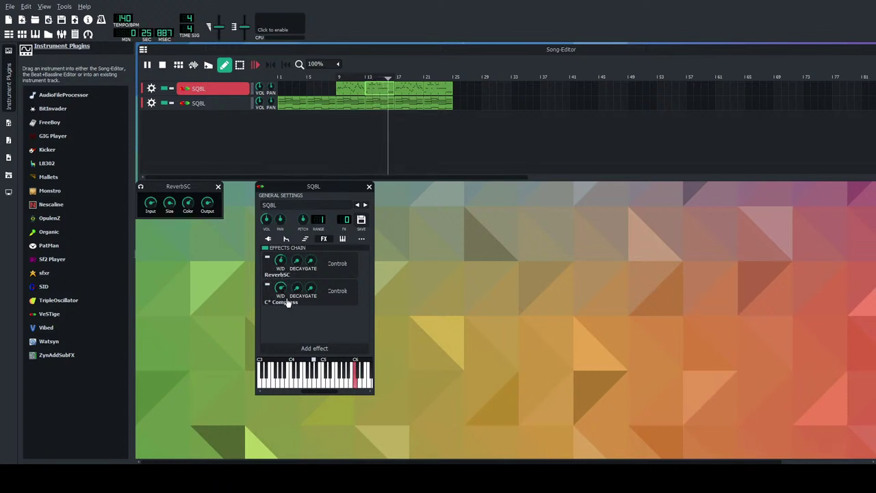
{"action": "left_click", "coordinate": [267, 258]}
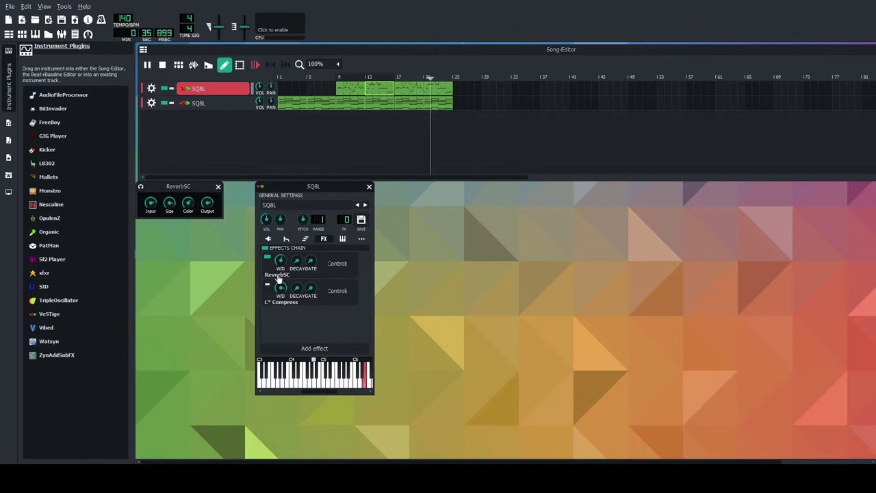
{"action": "left_click", "coordinate": [367, 187]}
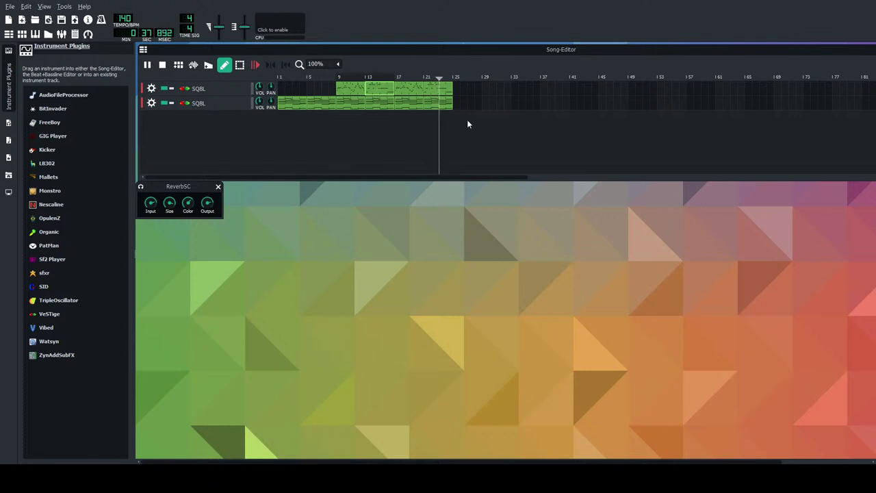
{"action": "left_click", "coordinate": [162, 66]}
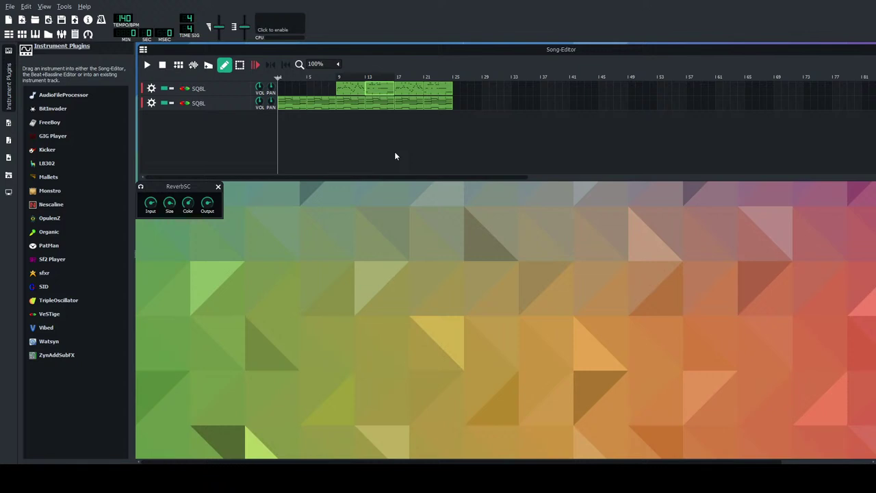
Replay the extended song from the start several times and close the ReverbSC window.
{"action": "left_click", "coordinate": [145, 65]}
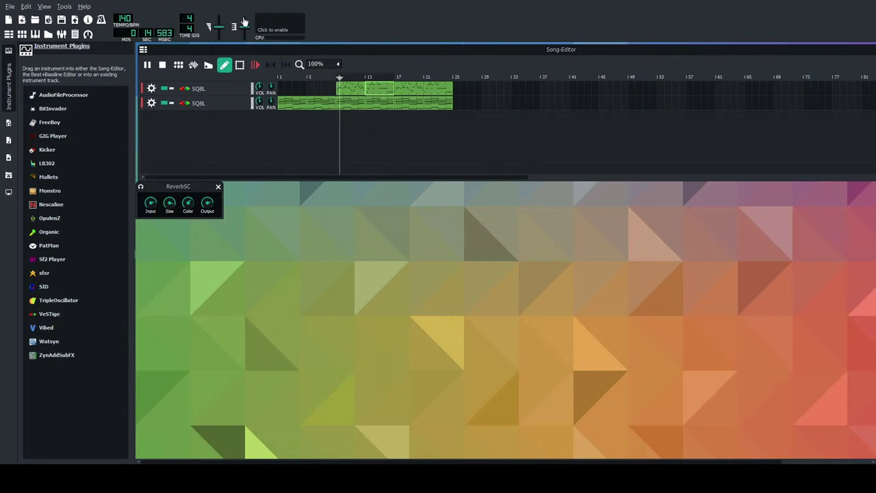
{"action": "left_click", "coordinate": [163, 65]}
{"action": "left_click", "coordinate": [147, 65]}
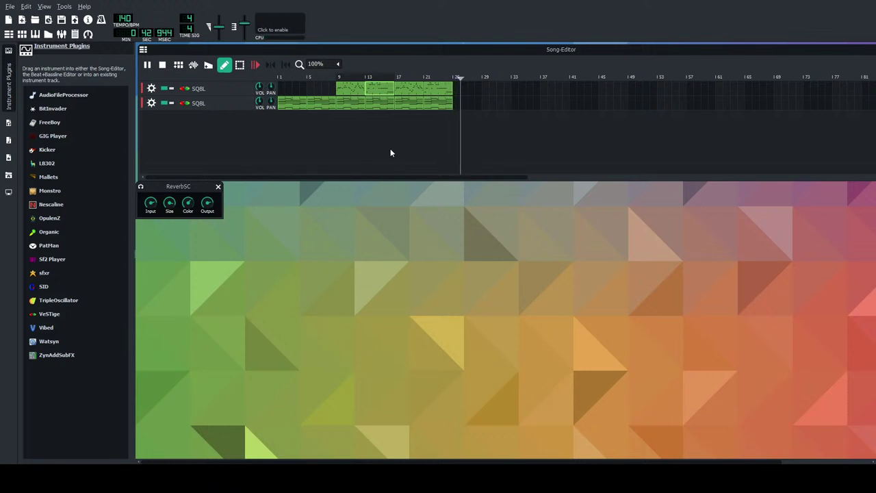
{"action": "left_click", "coordinate": [162, 64]}
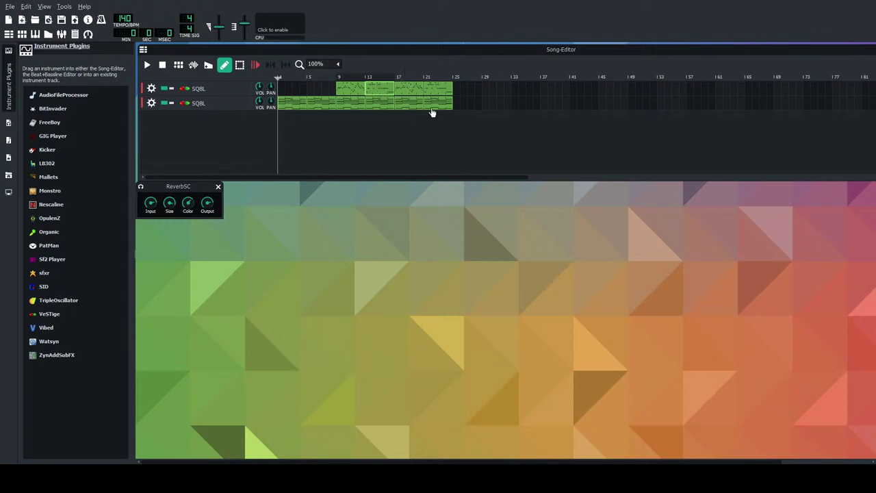
{"action": "left_click", "coordinate": [148, 65]}
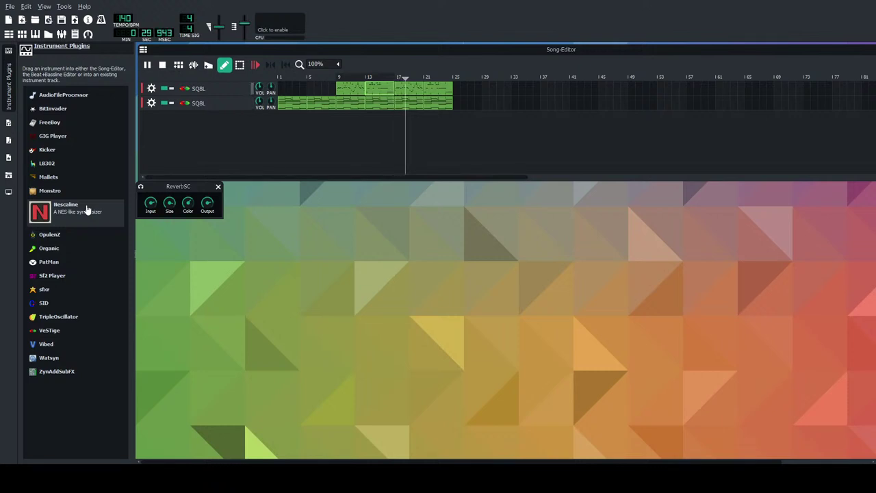
{"action": "left_click", "coordinate": [217, 189]}
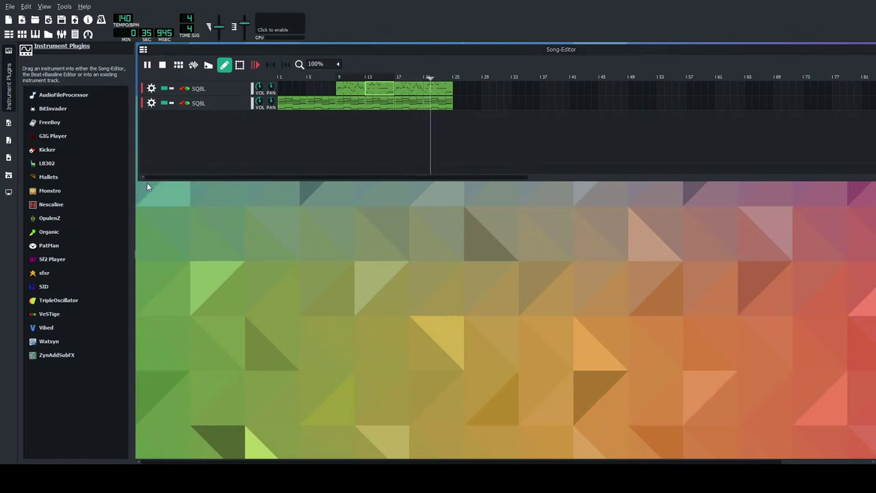
{"action": "left_click", "coordinate": [163, 65]}
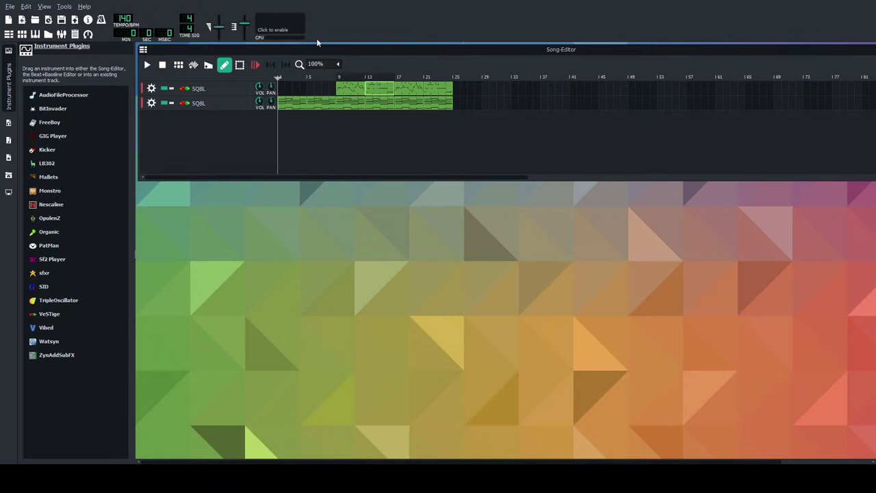
Start a new project and close the FX-Mixer and Controller Rack windows.
{"action": "left_click", "coordinate": [8, 20]}
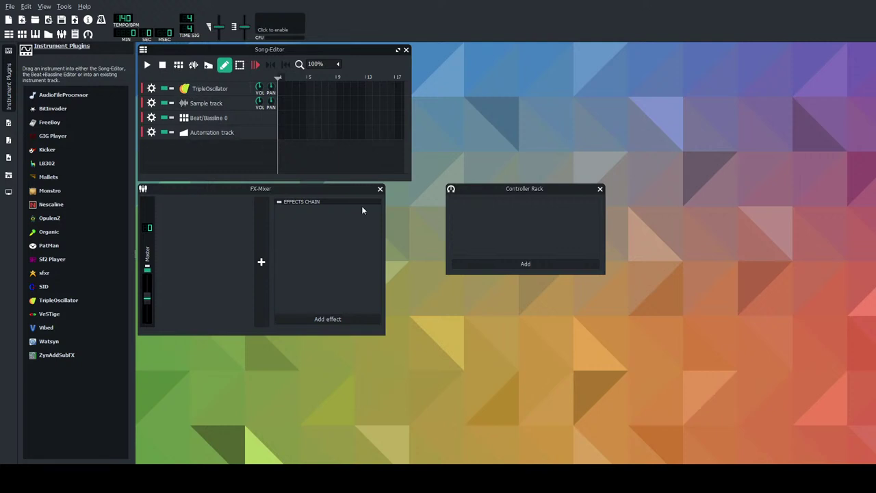
{"action": "left_click", "coordinate": [380, 189]}
{"action": "left_click", "coordinate": [600, 189]}
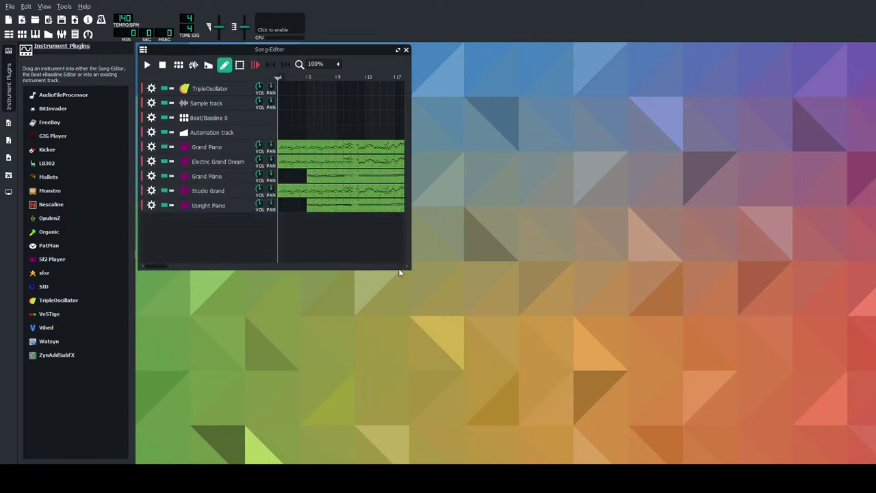
Widen the Song-Editor and remove the default TripleOscillator, sample, Beat/Bassline and automation tracks above the piano tracks.
{"action": "left_click_drag", "start_coordinate": [414, 179], "coordinate": [792, 180]}
{"action": "left_click", "coordinate": [151, 88]}
{"action": "left_click", "coordinate": [174, 124]}
{"action": "left_click", "coordinate": [151, 89]}
{"action": "left_click", "coordinate": [166, 124]}
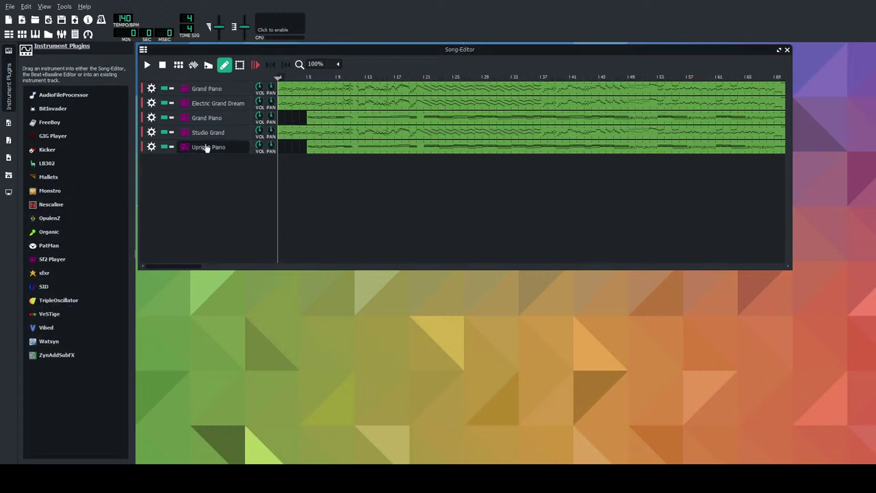
Replace the first Grand Piano track's instrument with VeSTige running Vital, and preview the song.
{"action": "left_click_drag", "start_coordinate": [42, 313], "coordinate": [222, 89]}
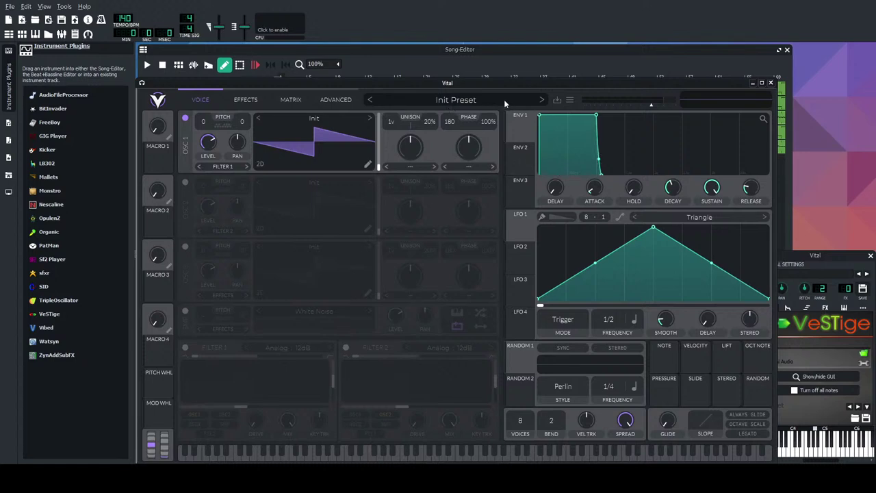
{"action": "left_click_drag", "start_coordinate": [361, 92], "coordinate": [368, 231]}
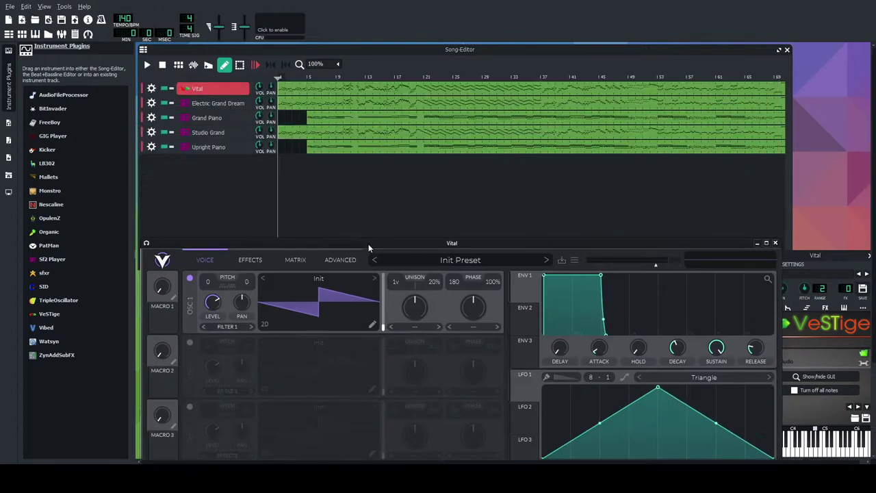
{"action": "left_click", "coordinate": [146, 64]}
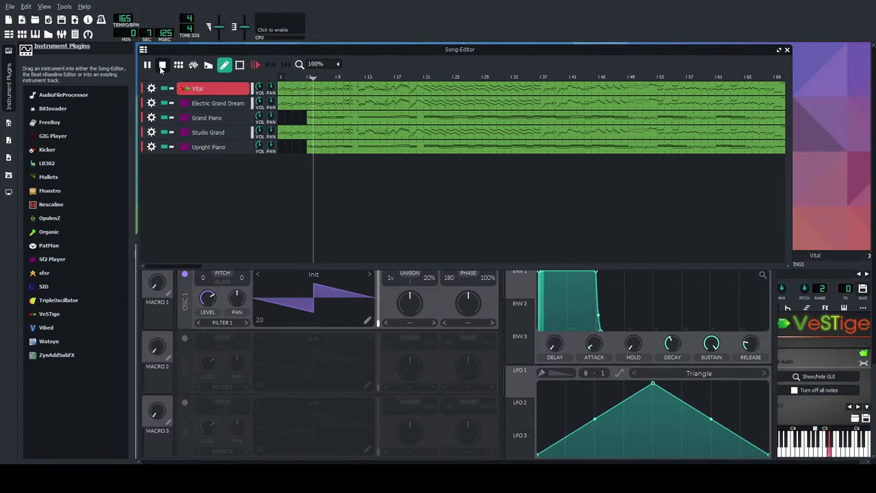
{"action": "left_click", "coordinate": [162, 65]}
Replace the Electric Grand Dream track's instrument with VeSTige running Vital.
{"action": "left_click", "coordinate": [192, 103]}
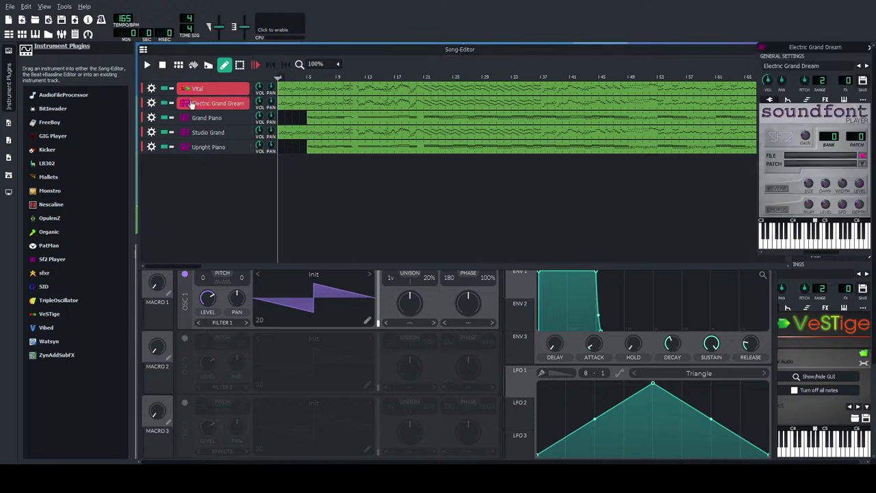
{"action": "left_click", "coordinate": [867, 50]}
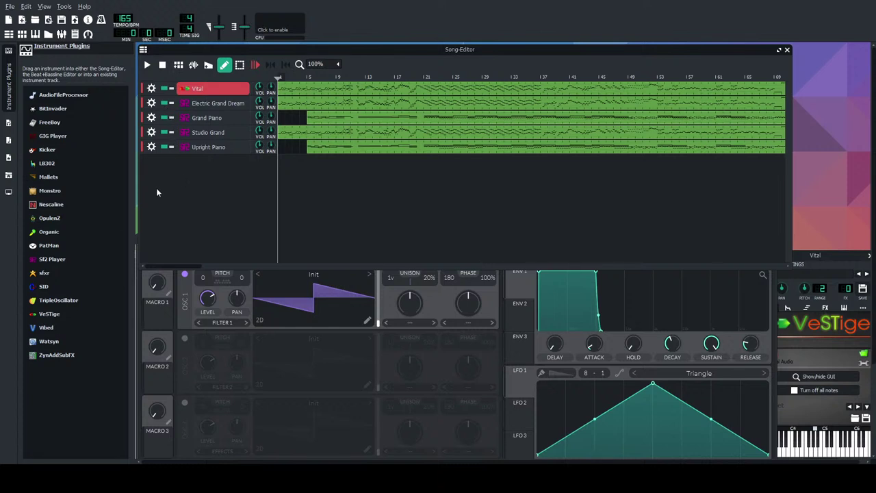
{"action": "left_click_drag", "start_coordinate": [48, 314], "coordinate": [206, 104]}
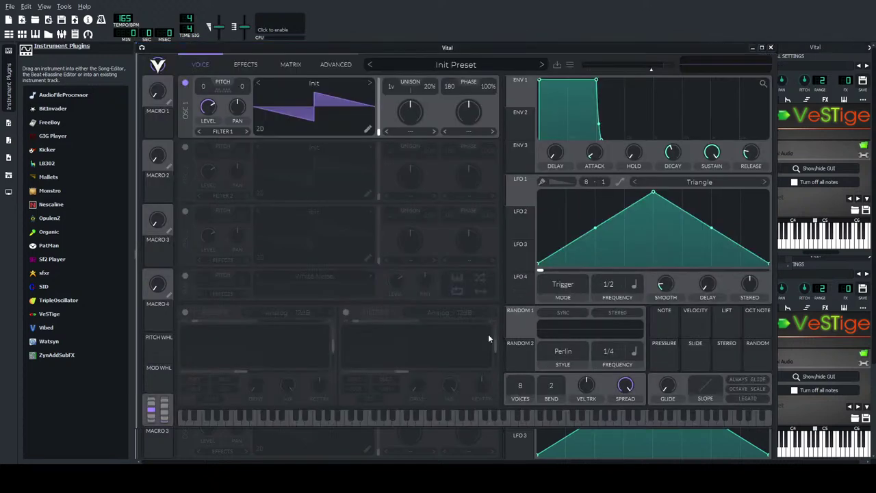
Advance oscillator 1's wavetable twice in the second Vital, minimise its window and preview the song.
{"action": "left_click", "coordinate": [369, 86]}
{"action": "left_click", "coordinate": [369, 85]}
{"action": "left_click", "coordinate": [751, 50]}
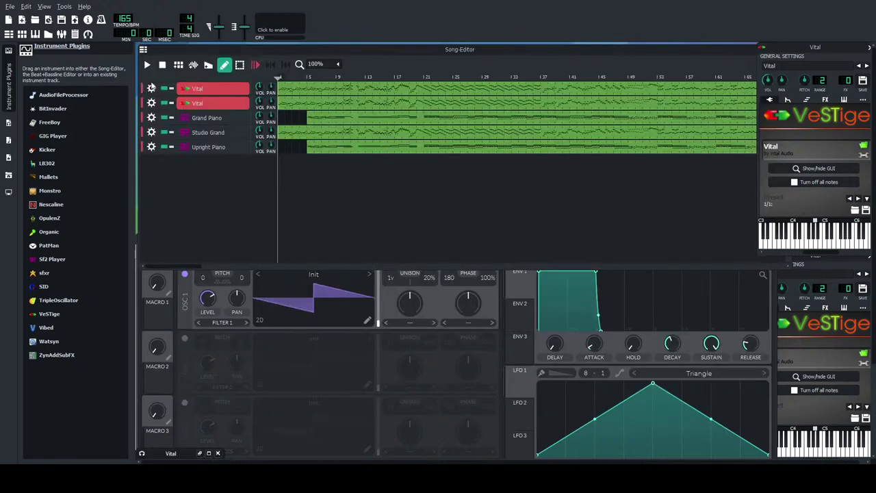
{"action": "left_click", "coordinate": [151, 64]}
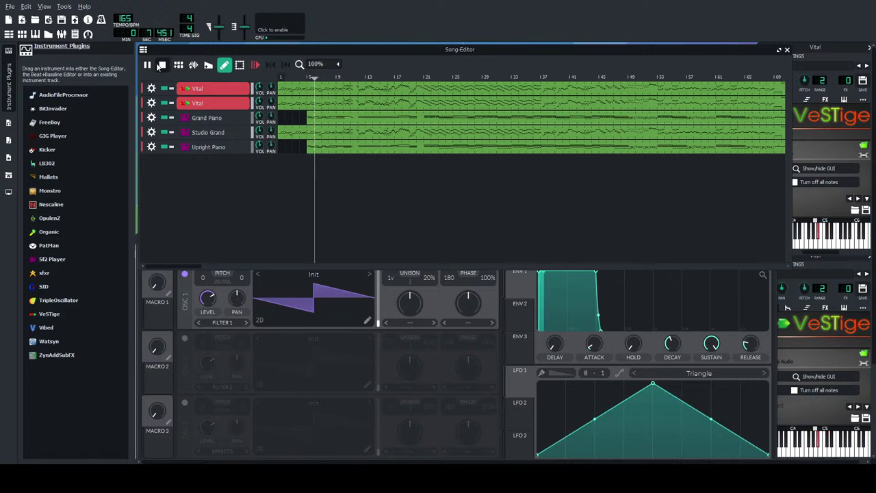
{"action": "left_click", "coordinate": [162, 65]}
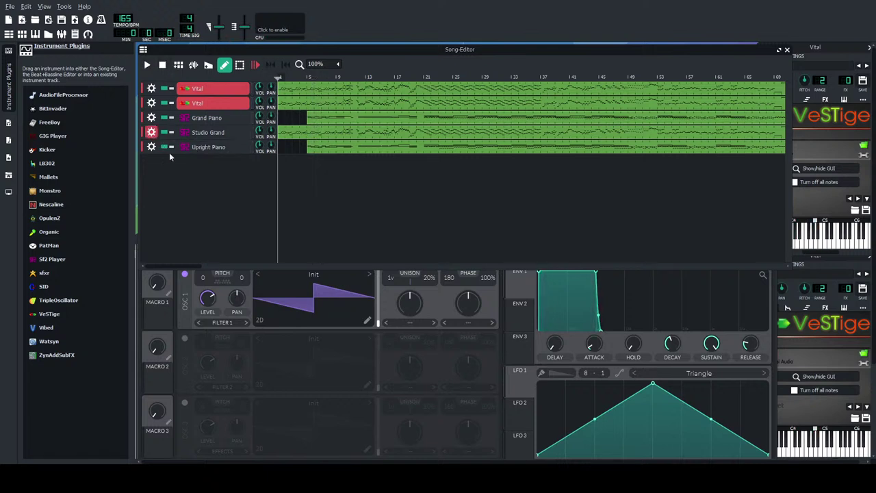
Replace the Studio Grand track's instrument with VeSTige running Vital, and advance oscillator 1's wavetable to Pink Noise.
{"action": "left_click_drag", "start_coordinate": [58, 329], "coordinate": [232, 128]}
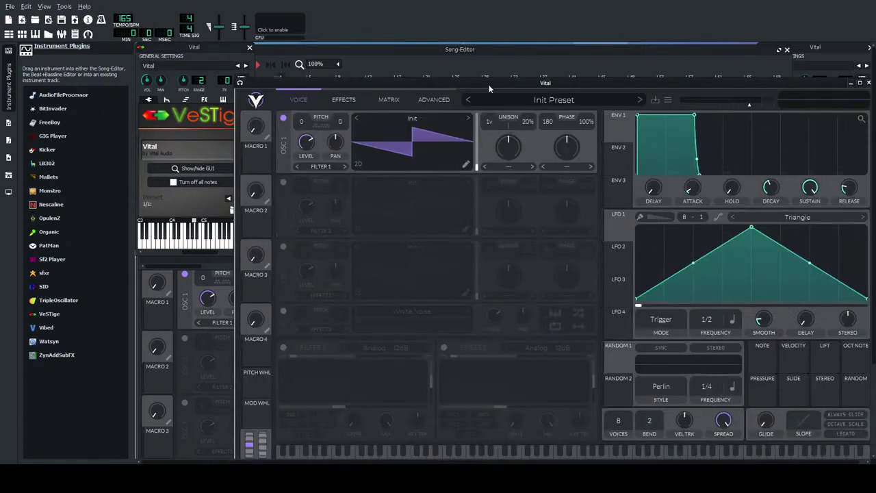
{"action": "left_click_drag", "start_coordinate": [489, 84], "coordinate": [438, 43]}
{"action": "left_click", "coordinate": [417, 77]}
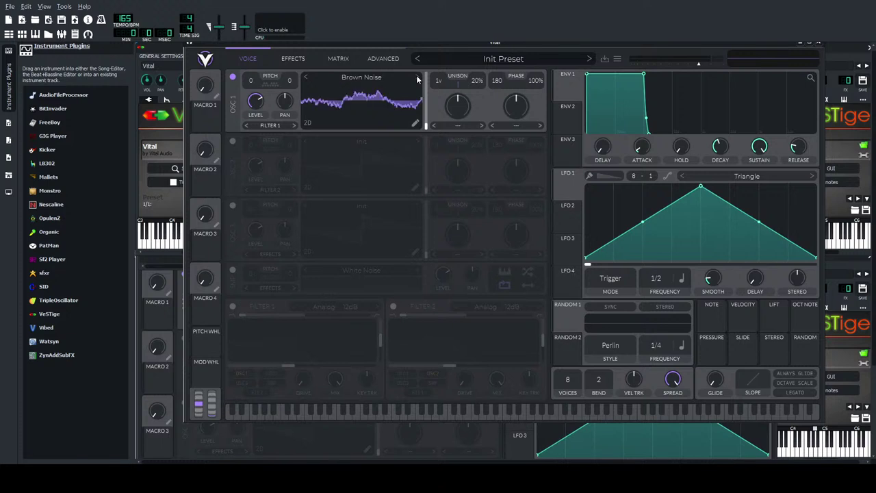
{"action": "left_click", "coordinate": [417, 78]}
{"action": "left_click", "coordinate": [418, 78]}
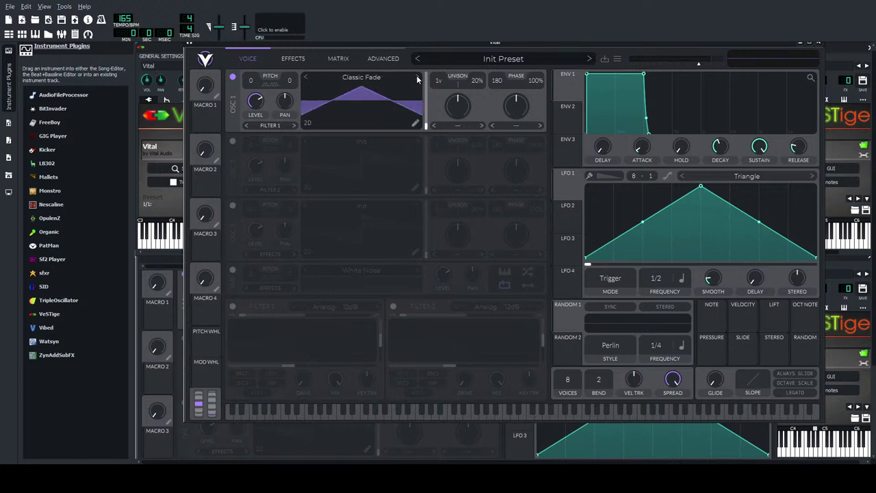
{"action": "left_click", "coordinate": [417, 77]}
{"action": "left_click", "coordinate": [417, 77]}
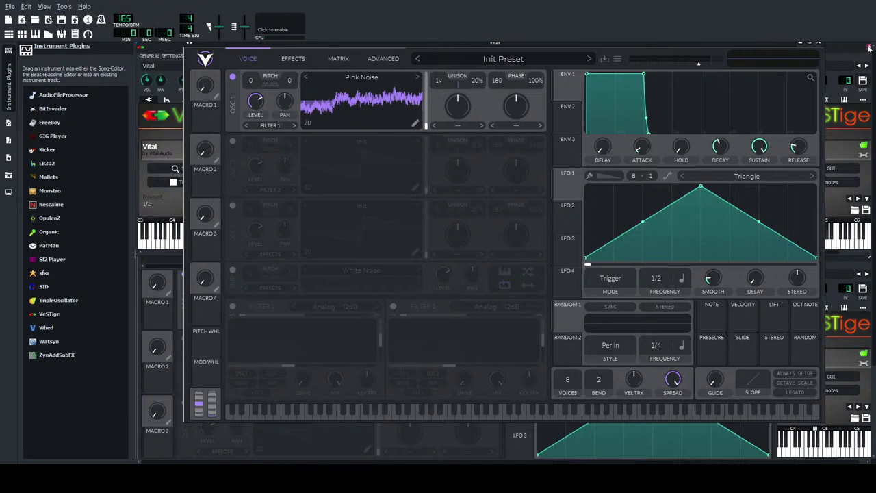
Close the open Vital and VeSTige windows and preview the song.
{"action": "left_click", "coordinate": [819, 44]}
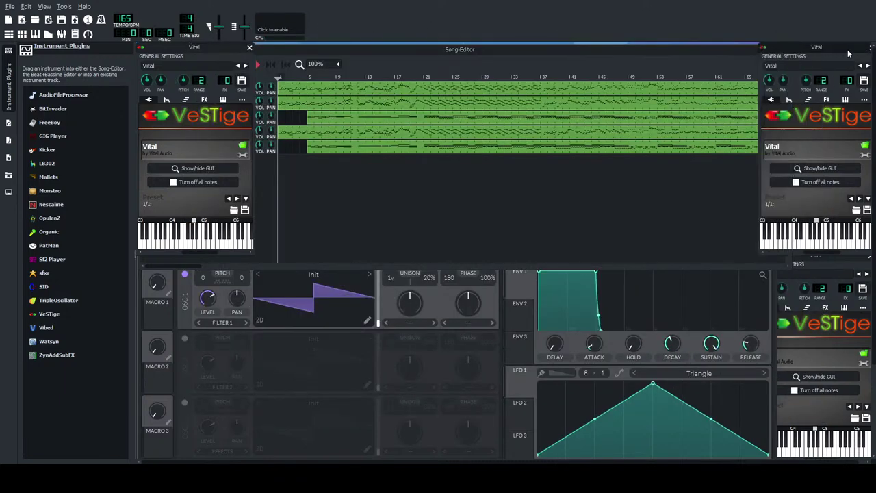
{"action": "left_click_drag", "start_coordinate": [818, 49], "coordinate": [717, 61]}
{"action": "left_click", "coordinate": [764, 58]}
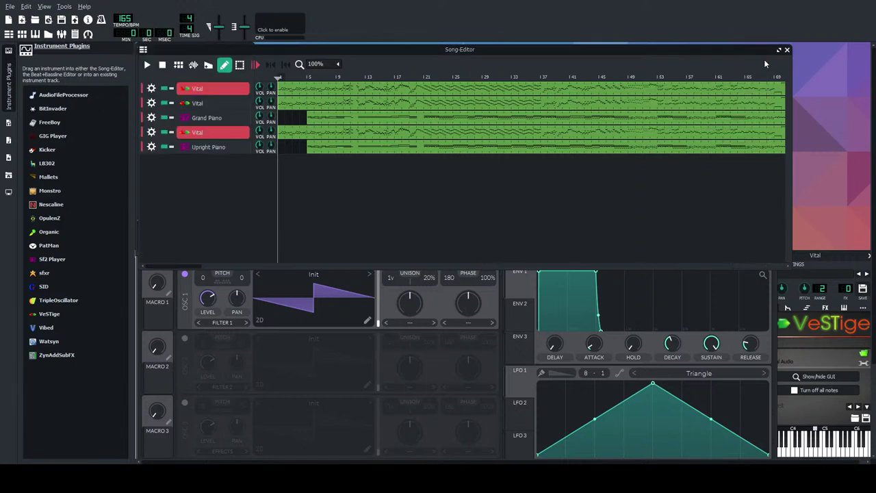
{"action": "left_click", "coordinate": [869, 254]}
{"action": "left_click", "coordinate": [691, 276]}
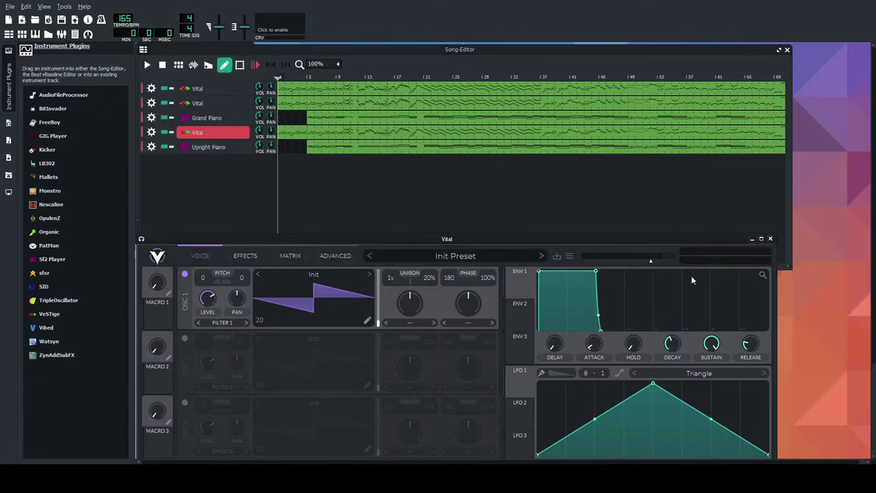
{"action": "left_click", "coordinate": [769, 241]}
{"action": "left_click", "coordinate": [147, 65]}
{"action": "left_click", "coordinate": [218, 453]}
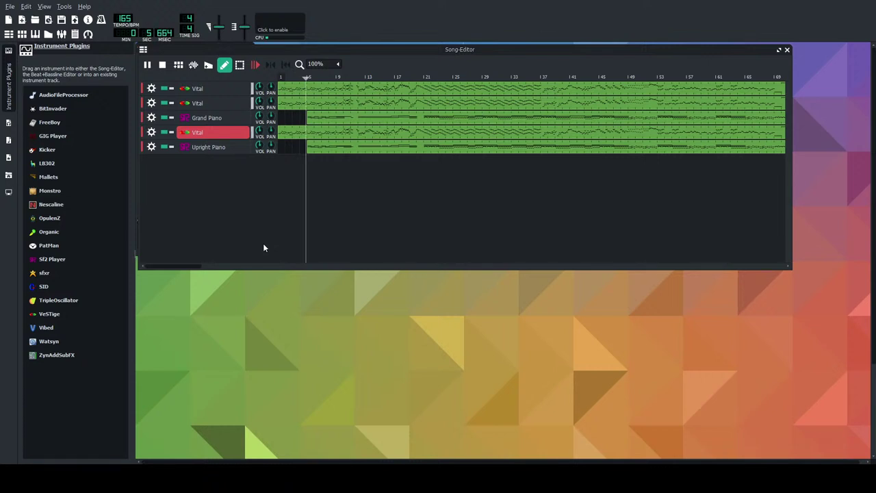
{"action": "left_click", "coordinate": [162, 64]}
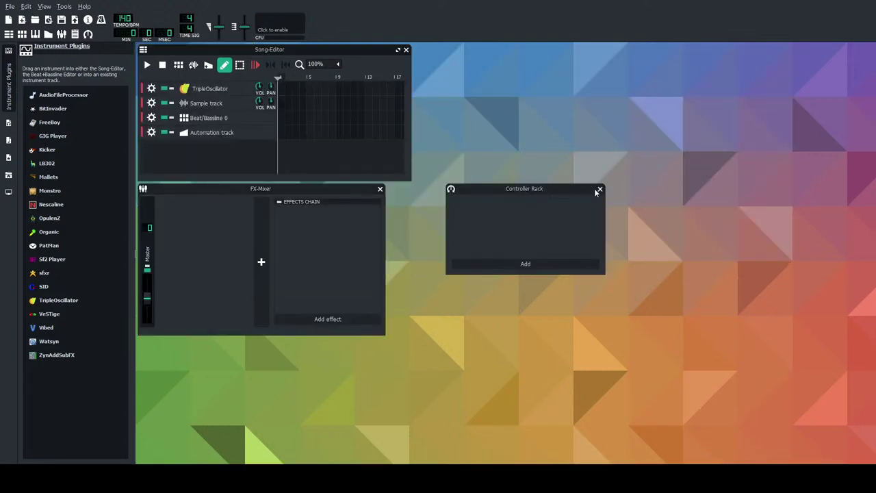
Close the Controller Rack and FX-Mixer in the new project and widen the Song-Editor across the workspace.
{"action": "left_click", "coordinate": [593, 190]}
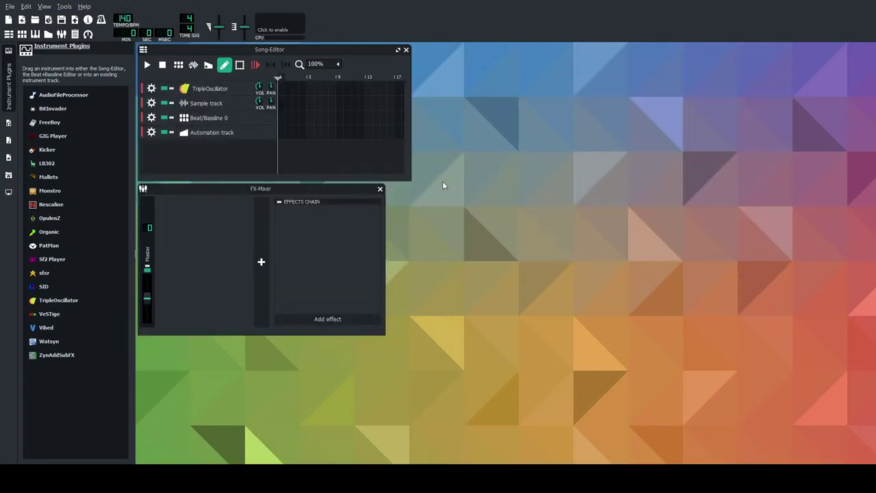
{"action": "left_click", "coordinate": [380, 188]}
{"action": "left_click_drag", "start_coordinate": [411, 137], "coordinate": [873, 142]}
Remove the default TripleOscillator, sample, Beat/Bassline and automation tracks from the new project.
{"action": "left_click", "coordinate": [149, 89]}
{"action": "left_click", "coordinate": [164, 126]}
{"action": "left_click", "coordinate": [152, 89]}
{"action": "left_click", "coordinate": [164, 111]}
{"action": "left_click", "coordinate": [152, 89]}
{"action": "left_click", "coordinate": [164, 111]}
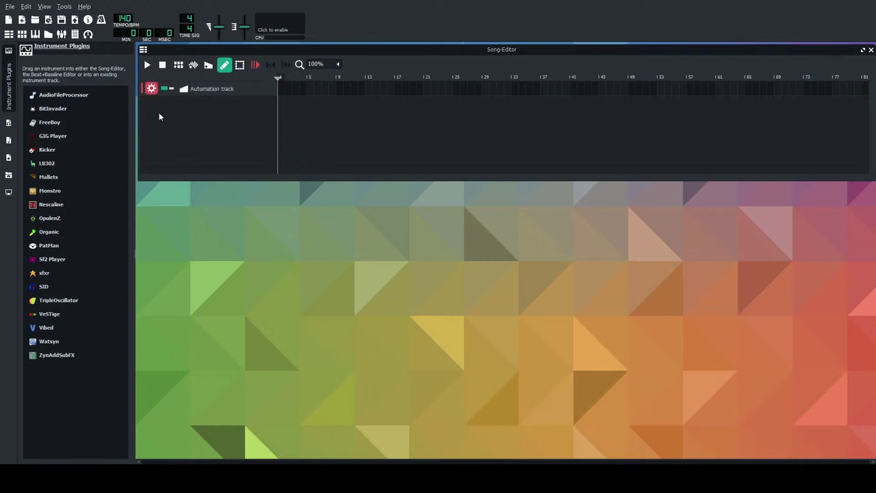
Expand the $B - COWBELLS folder in My Samples and audition its cowbell samples one after another.
{"action": "left_click", "coordinate": [8, 122]}
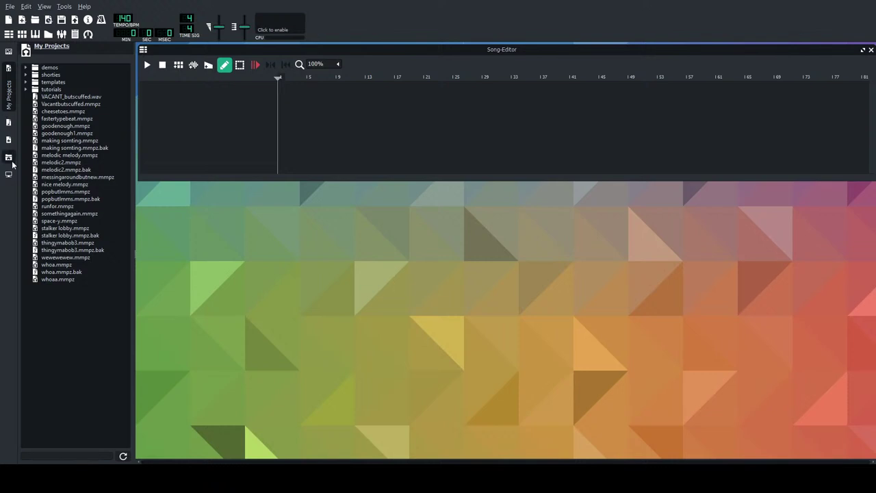
{"action": "left_click", "coordinate": [8, 123]}
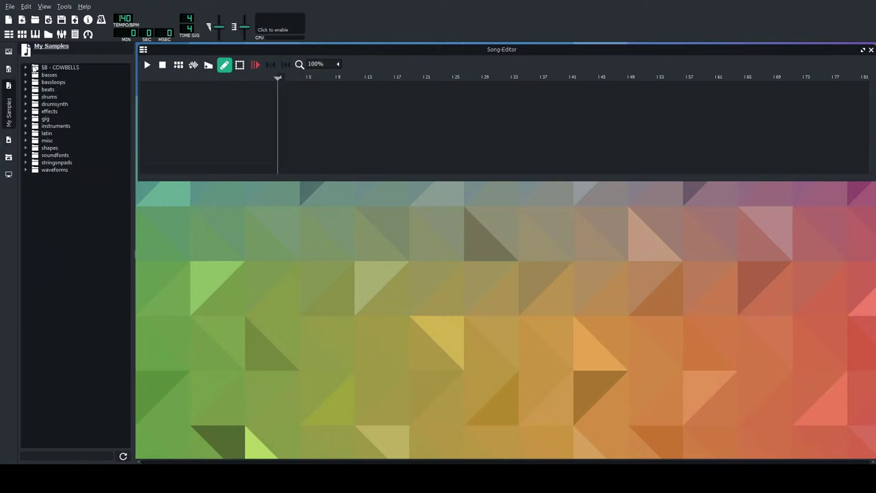
{"action": "left_click", "coordinate": [28, 67]}
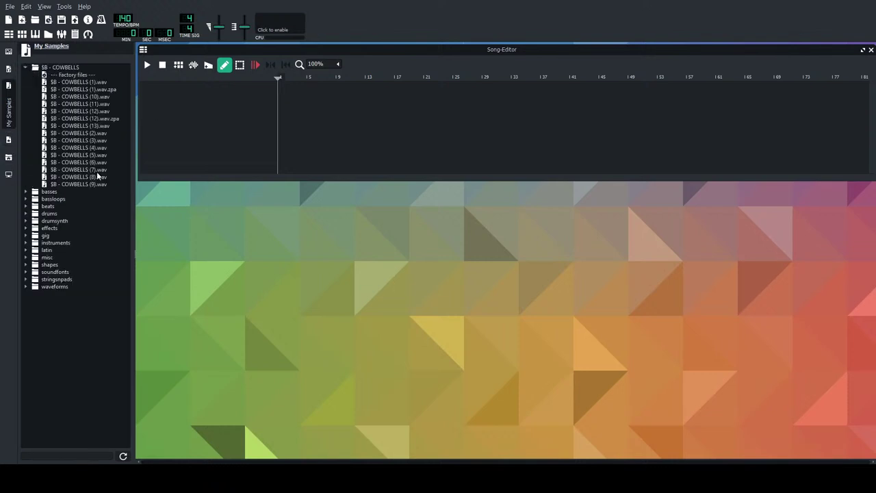
{"action": "left_click", "coordinate": [76, 83]}
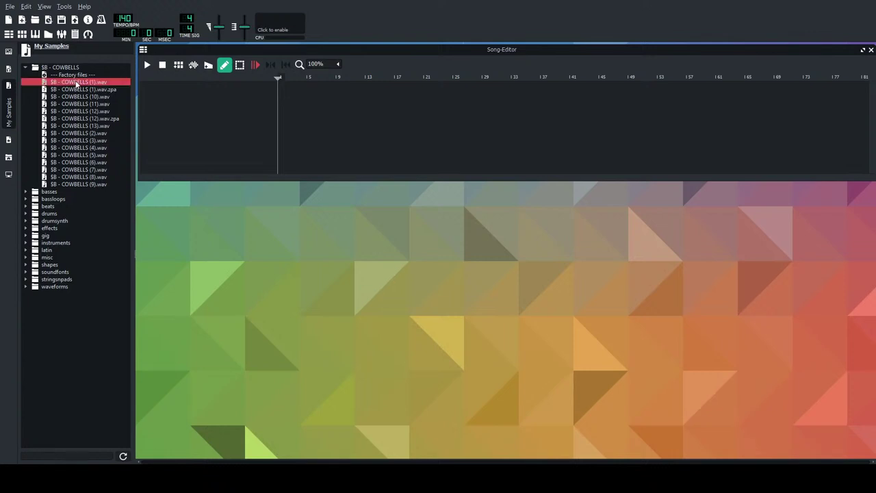
{"action": "left_click", "coordinate": [78, 90]}
{"action": "left_click", "coordinate": [79, 98]}
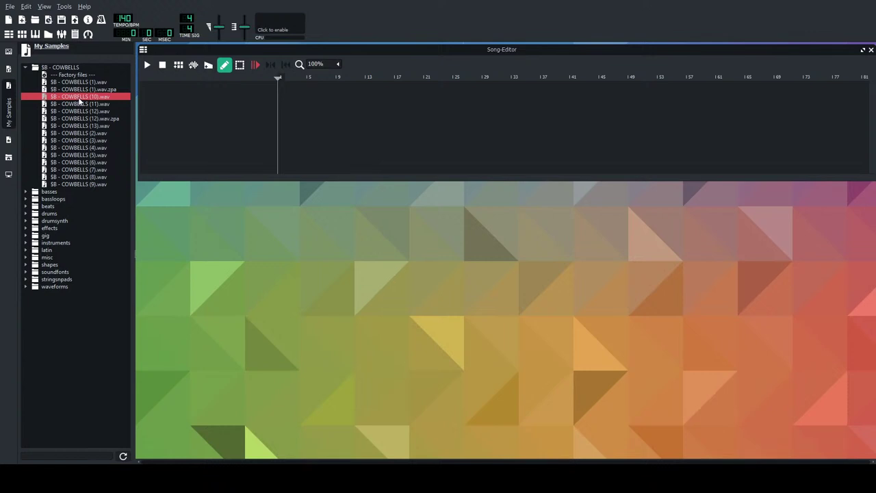
{"action": "left_click", "coordinate": [80, 104]}
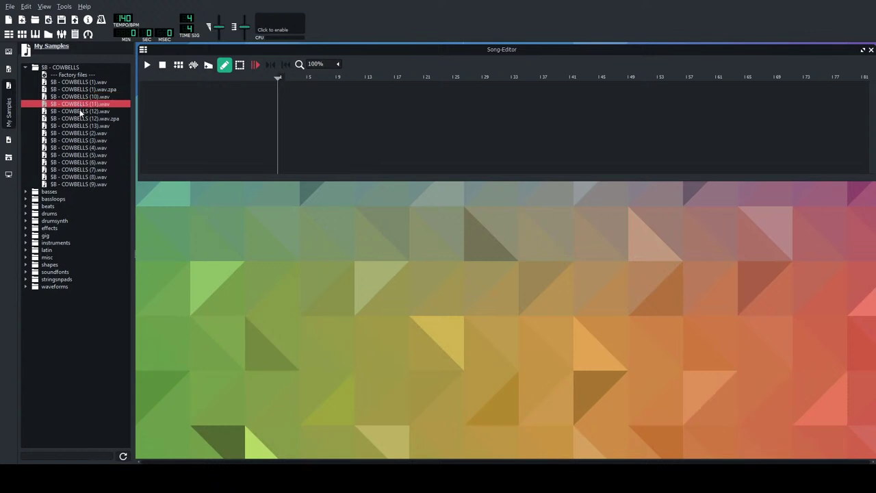
{"action": "left_click", "coordinate": [81, 111]}
{"action": "left_click", "coordinate": [80, 119]}
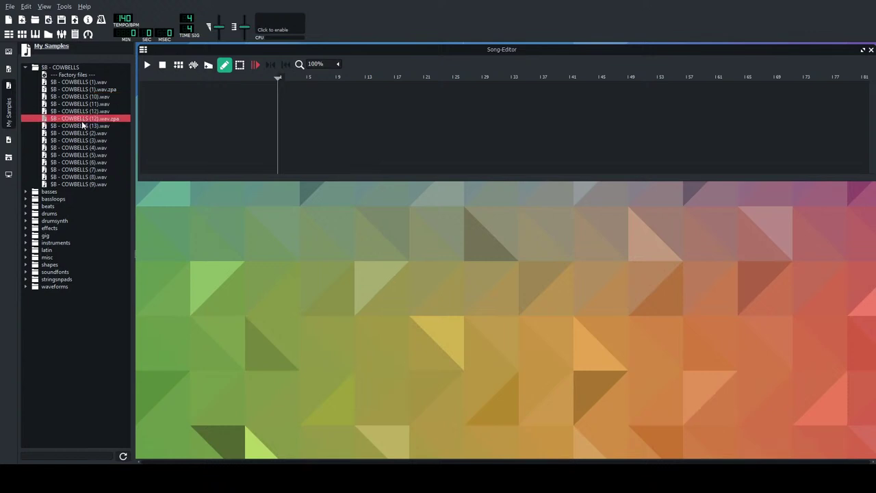
{"action": "left_click", "coordinate": [82, 126]}
{"action": "left_click", "coordinate": [82, 134]}
{"action": "left_click", "coordinate": [83, 140]}
{"action": "left_click", "coordinate": [83, 149]}
{"action": "left_click", "coordinate": [83, 162]}
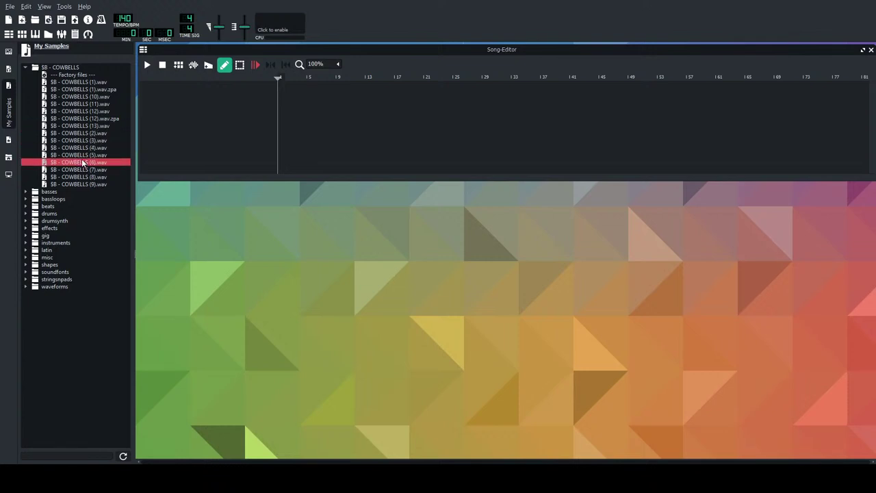
{"action": "left_click", "coordinate": [83, 169]}
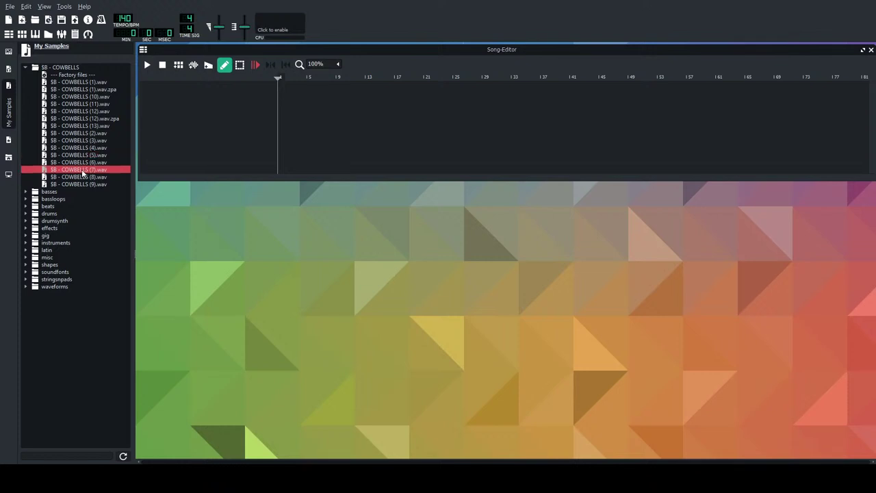
{"action": "left_click", "coordinate": [82, 176]}
{"action": "left_click", "coordinate": [82, 183]}
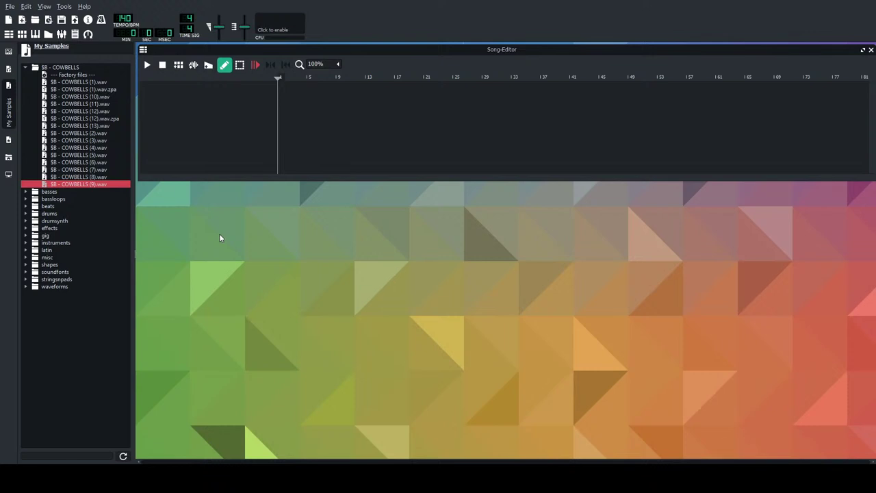
{"action": "left_click_drag", "start_coordinate": [94, 82], "coordinate": [173, 90]}
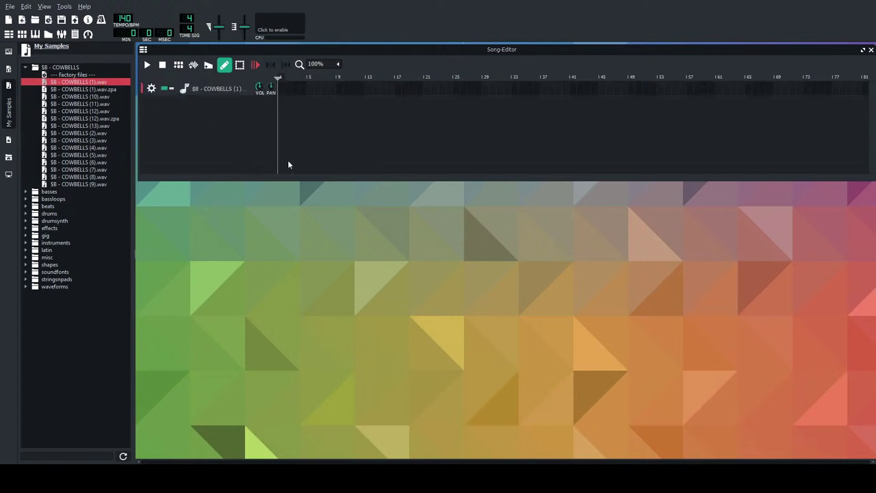
{"action": "left_click", "coordinate": [152, 87]}
{"action": "left_click", "coordinate": [223, 92]}
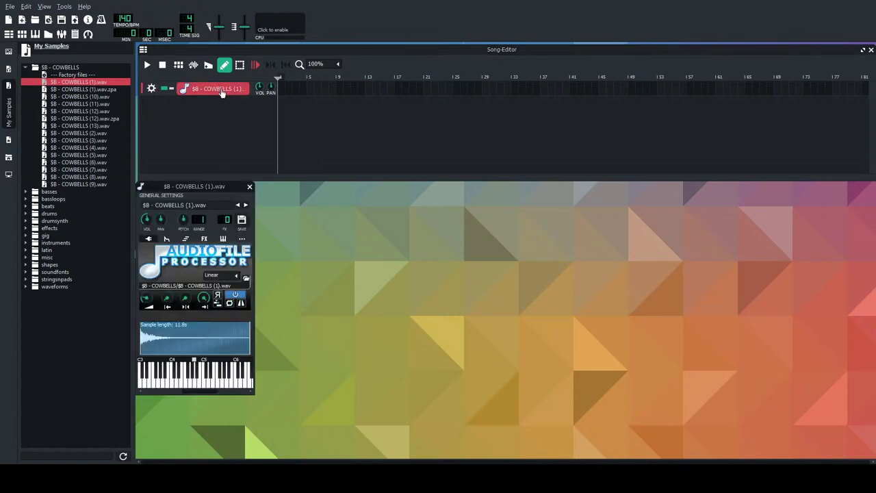
{"action": "left_click", "coordinate": [249, 186]}
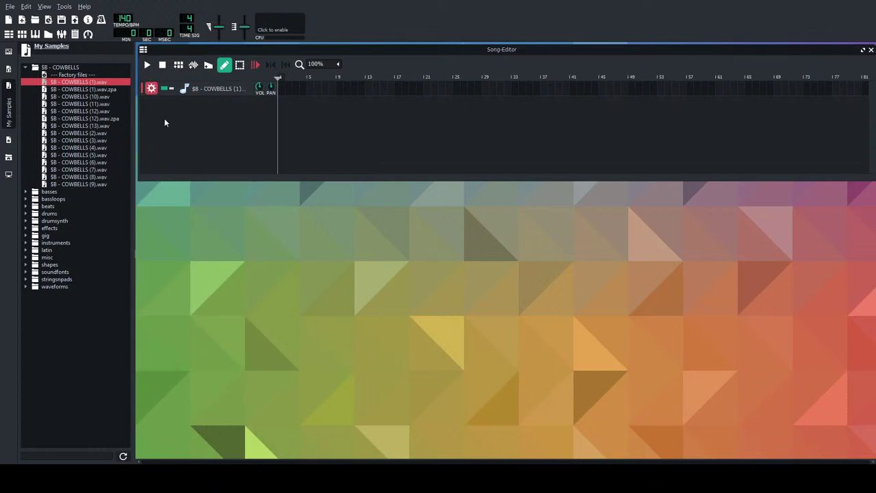
{"action": "key", "text": "ctrl+z"}
Add $B - COWBELLS (12).wav as a new instrument track and show its envelope and LFO settings.
{"action": "left_click_drag", "start_coordinate": [96, 112], "coordinate": [206, 128]}
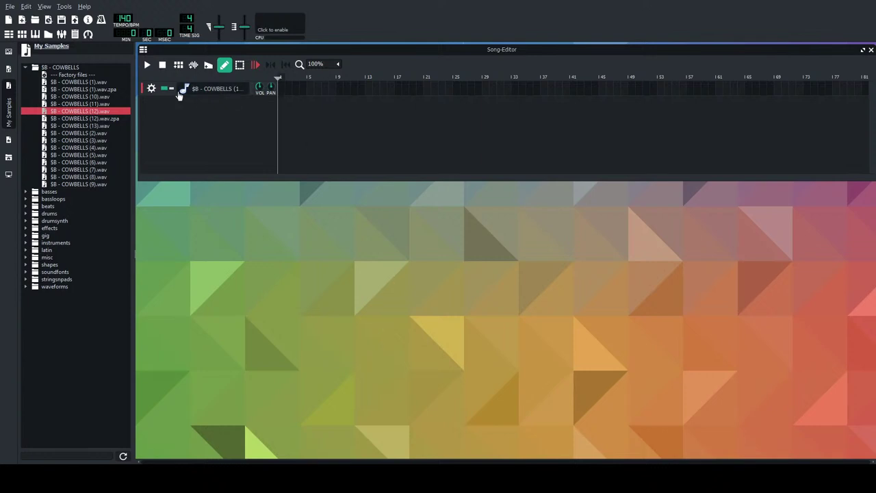
{"action": "left_click", "coordinate": [195, 88]}
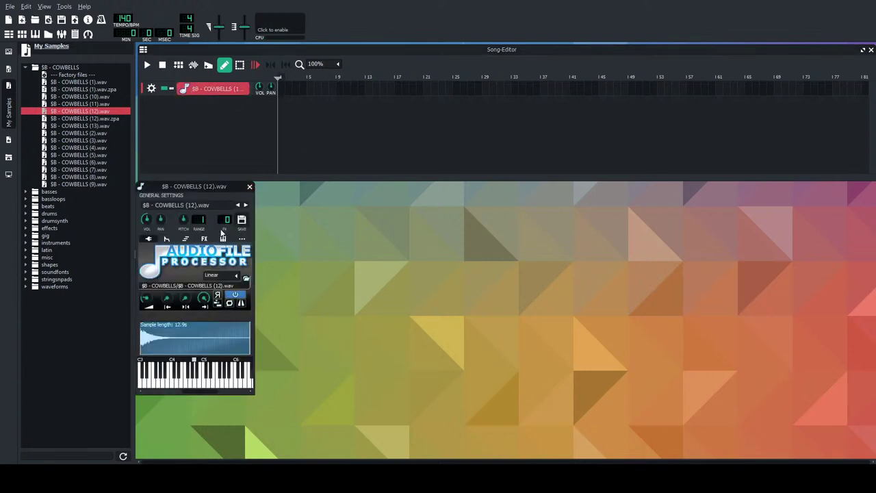
{"action": "left_click", "coordinate": [223, 239]}
{"action": "left_click", "coordinate": [186, 239]}
{"action": "left_click", "coordinate": [166, 239]}
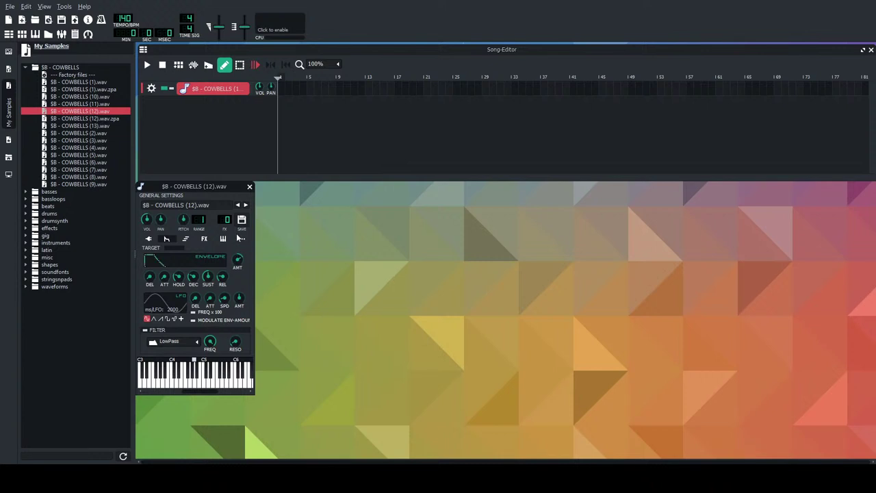
Audition the cowbell instrument by playing repeated notes.
{"action": "key", "text": "s"}
{"action": "key", "text": "z"}
{"action": "key", "text": "z"}
{"action": "key", "text": "z"}
{"action": "key", "text": "z"}
{"action": "key", "text": "z"}
{"action": "key", "text": "z"}
{"action": "key", "text": "z"}
{"action": "key", "text": "z"}
{"action": "key", "text": "z"}
{"action": "key", "text": "z"}
{"action": "key", "text": "z"}
{"action": "key", "text": "z"}
{"action": "key", "text": "z"}
{"action": "key", "text": "z"}
{"action": "key", "text": "z"}
{"action": "key", "text": "z"}
{"action": "key", "text": "z"}
{"action": "key", "text": "z"}
{"action": "key", "text": "z"}
{"action": "key", "text": "z"}
Raise the cowbell instrument's envelope amount, adjust its decay and shorten its release while auditioning notes.
{"action": "left_click_drag", "start_coordinate": [236, 264], "coordinate": [237, 233]}
{"action": "key", "text": "z"}
{"action": "key", "text": "z"}
{"action": "left_click_drag", "start_coordinate": [197, 277], "coordinate": [196, 310]}
{"action": "key", "text": "z"}
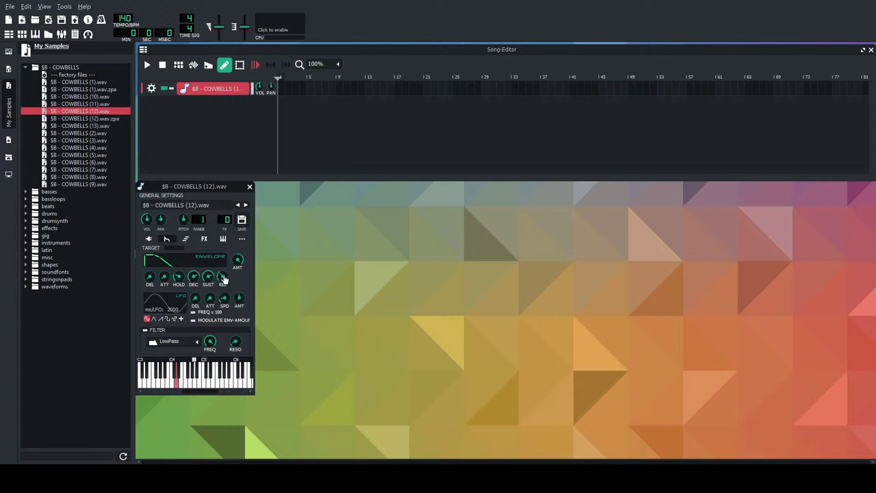
{"action": "key", "text": "z"}
{"action": "left_click_drag", "start_coordinate": [224, 275], "coordinate": [224, 299]}
{"action": "key", "text": "z"}
{"action": "key", "text": "z"}
{"action": "key", "text": "z"}
{"action": "key", "text": "z"}
{"action": "key", "text": "z"}
{"action": "key", "text": "z"}
{"action": "key", "text": "z"}
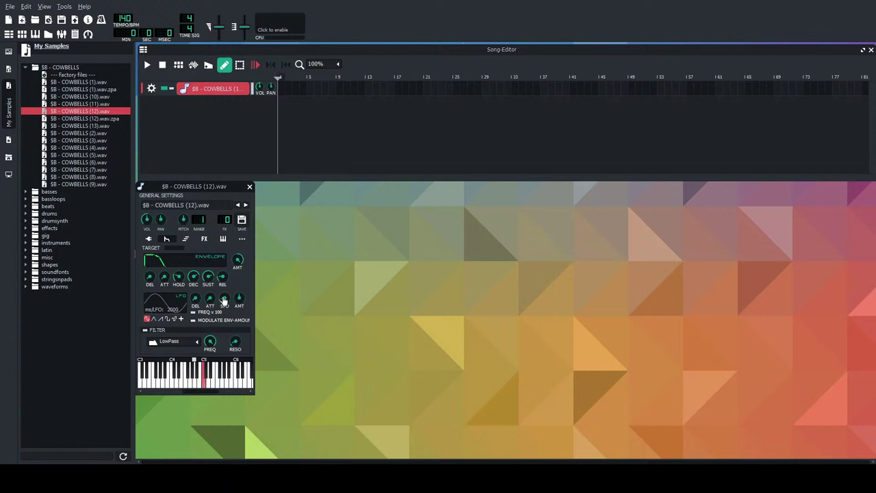
Play a short run of different notes to audition the cowbell instrument with its new envelope.
{"action": "key", "text": "s"}
{"action": "key", "text": "z"}
{"action": "key", "text": "z"}
{"action": "key", "text": "z"}
{"action": "key", "text": "c"}
{"action": "key", "text": "comma"}
{"action": "key", "text": "n"}
{"action": "key", "text": "period"}
{"action": "key", "text": "b"}
{"action": "key", "text": "comma"}
{"action": "key", "text": "z"}
{"action": "key", "text": "n"}
Close the cowbell instrument window and open a pattern at bar 1 of its track in the Piano-Roll.
{"action": "left_click", "coordinate": [249, 186]}
{"action": "double_click", "coordinate": [280, 92]}
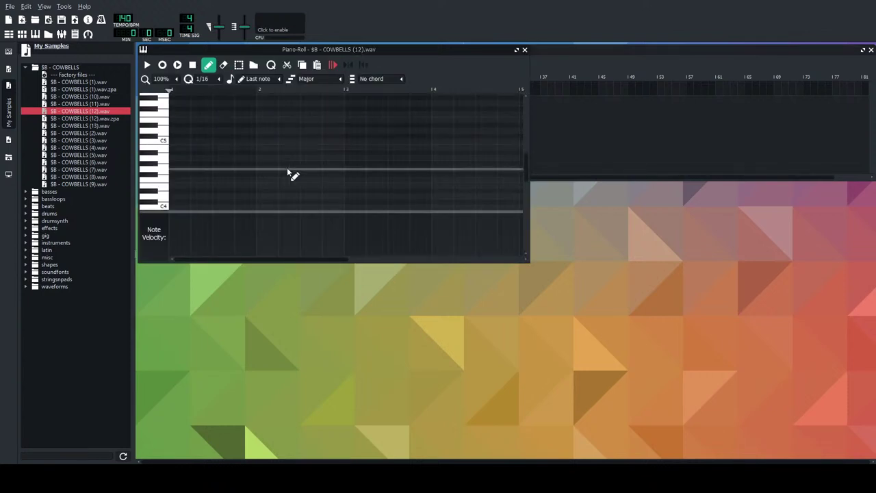
{"action": "mouse_move", "coordinate": [199, 148]}
{"action": "left_mouse_down"}
{"action": "mouse_move", "coordinate": [165, 131]}
{"action": "mouse_move", "coordinate": [191, 148]}
{"action": "left_mouse_up"}
{"action": "right_click", "coordinate": [189, 147]}
{"action": "scroll", "coordinate": [194, 165], "scroll_direction": "up", "scroll_amount": 2}
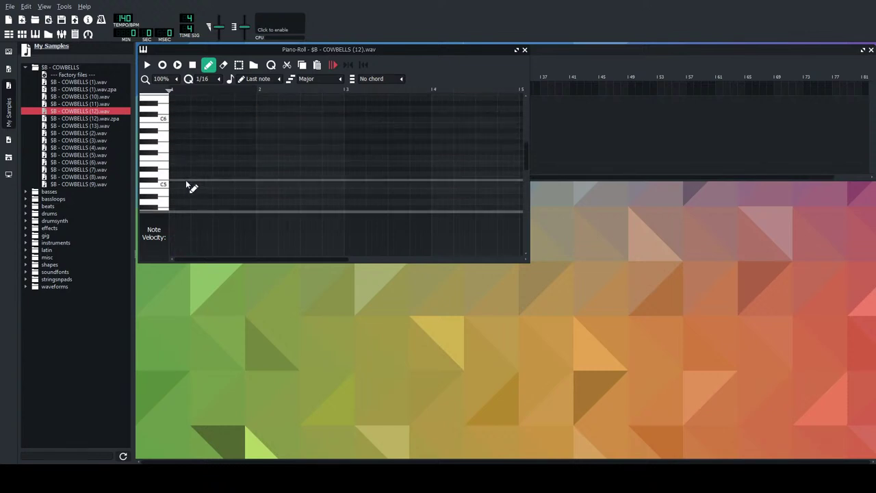
Draw two quarter notes followed by four sixteenth notes on one pitch above C5, starting at bar 1.
{"action": "left_click", "coordinate": [179, 160]}
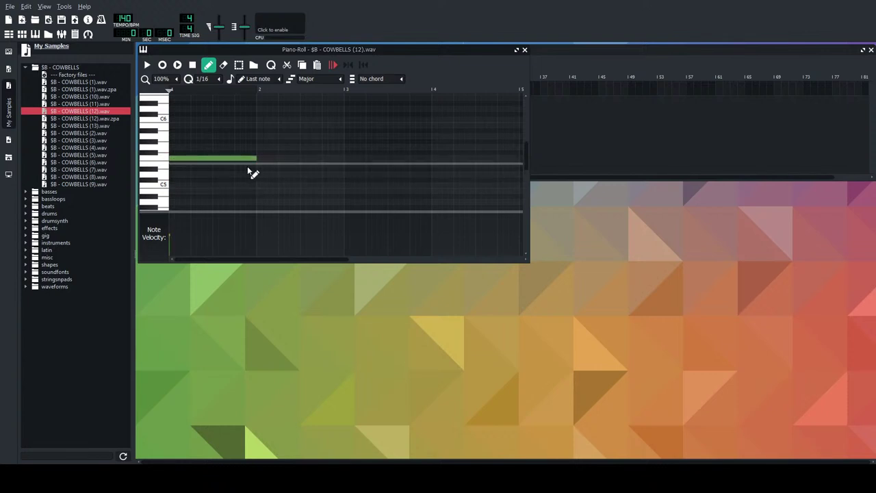
{"action": "left_click_drag", "start_coordinate": [257, 160], "coordinate": [215, 157]}
{"action": "left_click", "coordinate": [193, 160]}
{"action": "left_click", "coordinate": [212, 159]}
{"action": "left_click", "coordinate": [219, 159]}
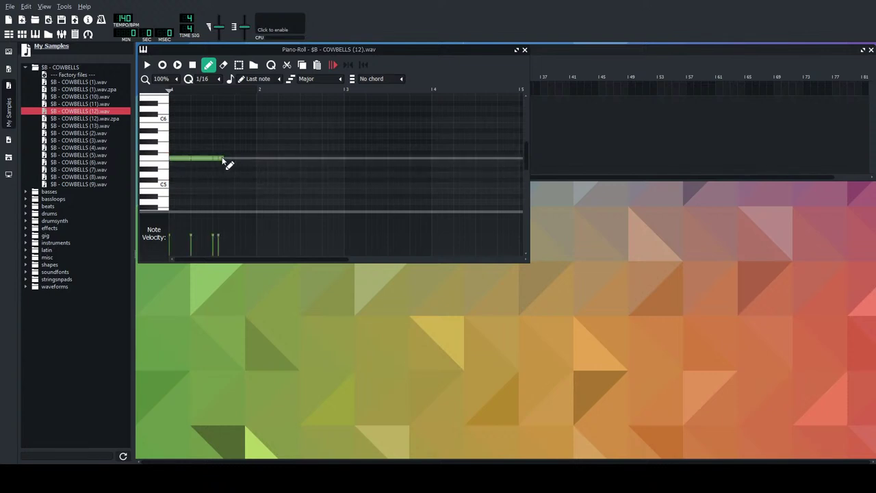
{"action": "left_click", "coordinate": [224, 159]}
{"action": "left_click", "coordinate": [230, 159]}
Preview the cowbell pattern and set the project tempo to 168 BPM.
{"action": "left_click", "coordinate": [146, 64]}
{"action": "left_click", "coordinate": [194, 65]}
{"action": "scroll", "coordinate": [134, 22], "scroll_direction": "up", "scroll_amount": 5}
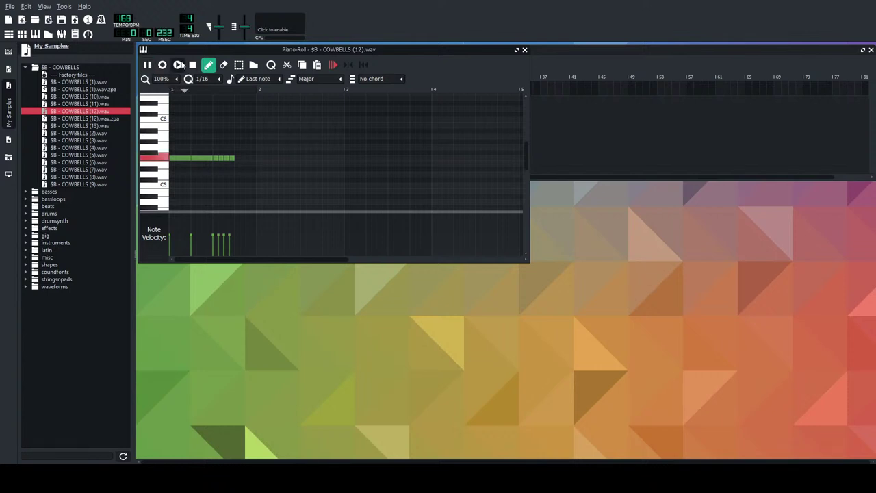
Clear all notes from the cowbell pattern and set the project tempo to 160 BPM.
{"action": "key", "text": "ctrl+z"}
{"action": "key", "text": "ctrl+z"}
{"action": "key", "text": "ctrl+z"}
{"action": "key", "text": "ctrl+z"}
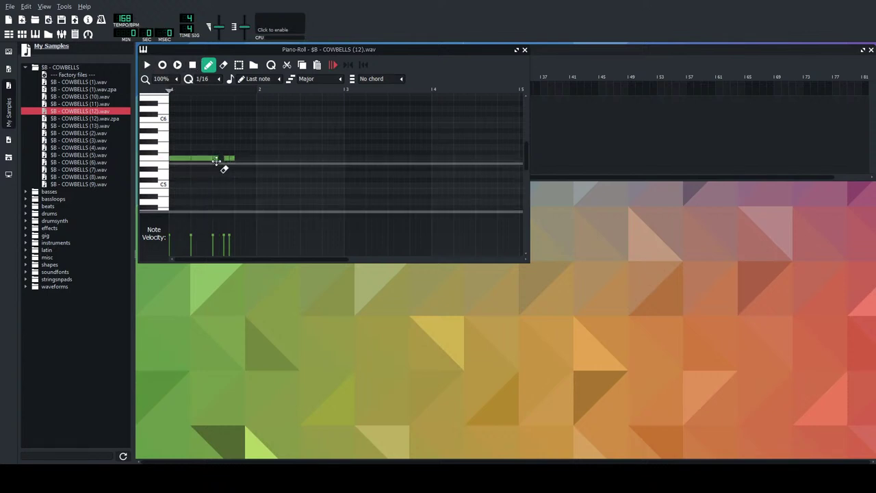
{"action": "left_click_drag", "start_coordinate": [128, 12], "coordinate": [136, 19]}
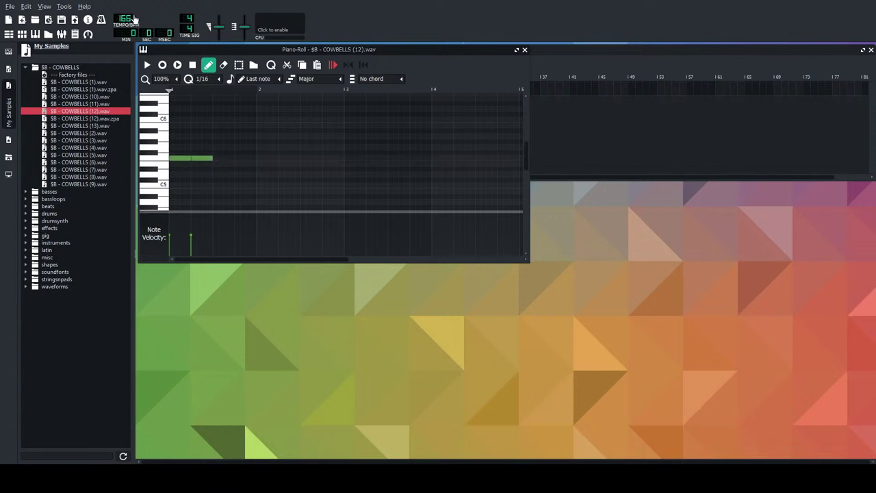
{"action": "right_click", "coordinate": [201, 158]}
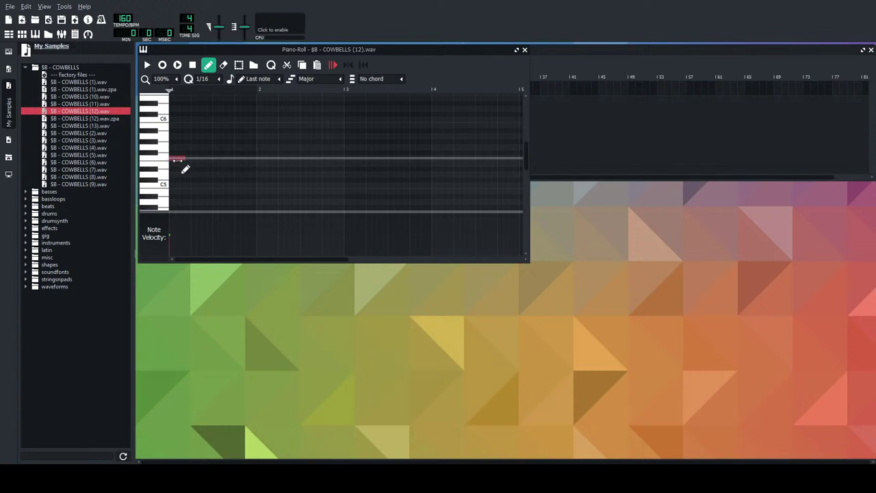
Fill bar 1 with eighth notes on F5, F5, F5, A5 and G5, followed by an F5 quarter note and an F5 eighth note.
{"action": "left_click", "coordinate": [181, 158]}
{"action": "left_click", "coordinate": [196, 158]}
{"action": "left_click", "coordinate": [207, 136]}
{"action": "left_click", "coordinate": [217, 147]}
{"action": "left_click", "coordinate": [225, 159]}
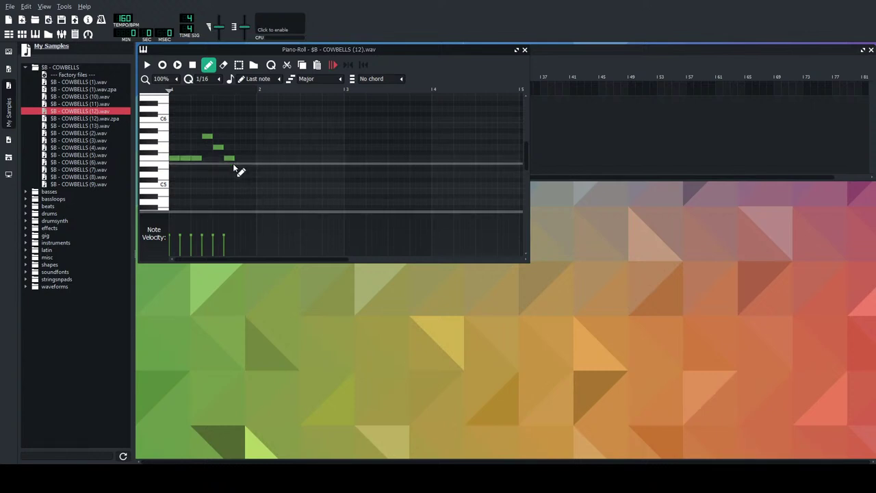
{"action": "left_click_drag", "start_coordinate": [235, 159], "coordinate": [246, 160]}
{"action": "left_click", "coordinate": [250, 158]}
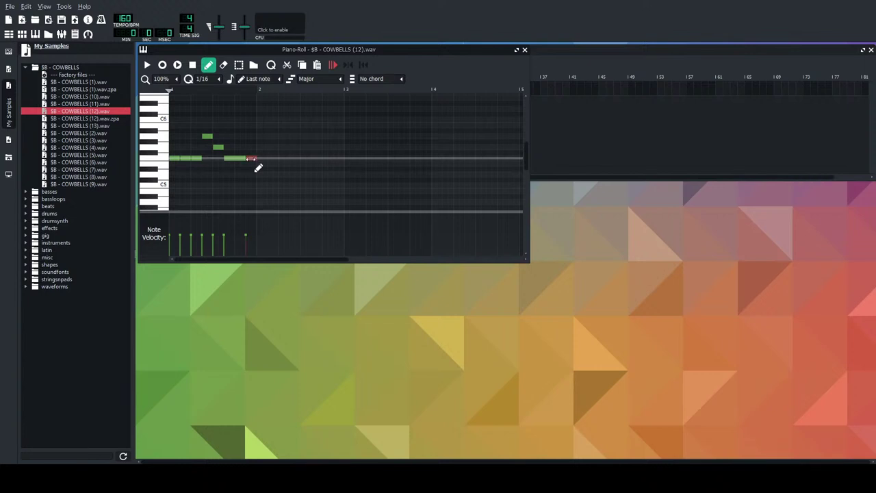
Draw four descending eighth notes on A5, G5, F5 and E5 from the start of bar 2.
{"action": "left_click", "coordinate": [261, 141]}
{"action": "left_click_drag", "start_coordinate": [262, 141], "coordinate": [262, 136]}
{"action": "left_click", "coordinate": [273, 147]}
{"action": "left_click", "coordinate": [284, 158]}
{"action": "left_click", "coordinate": [295, 163]}
Play back the two-bar cowbell melody and stop it.
{"action": "left_click", "coordinate": [145, 65]}
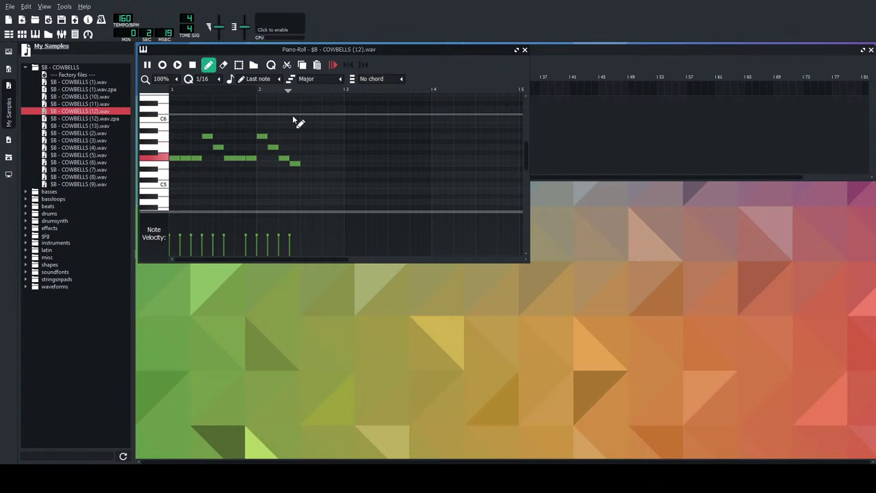
{"action": "key", "text": "space"}
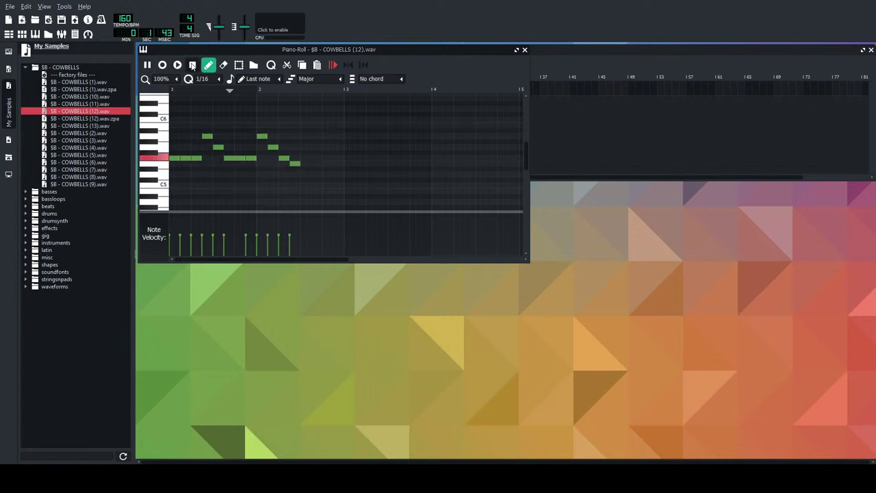
{"action": "left_click", "coordinate": [193, 64]}
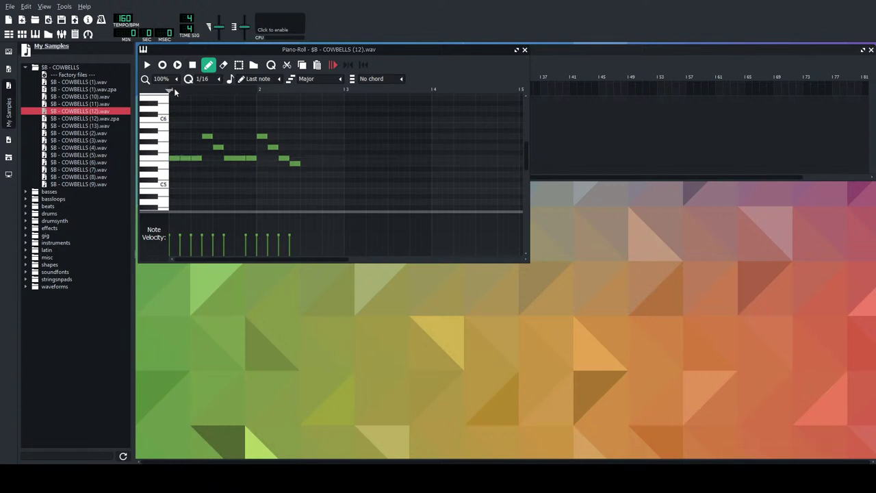
Select all notes of the melody, move them down one octave and preview the result.
{"action": "left_click", "coordinate": [238, 64]}
{"action": "key", "text": "ctrl+a"}
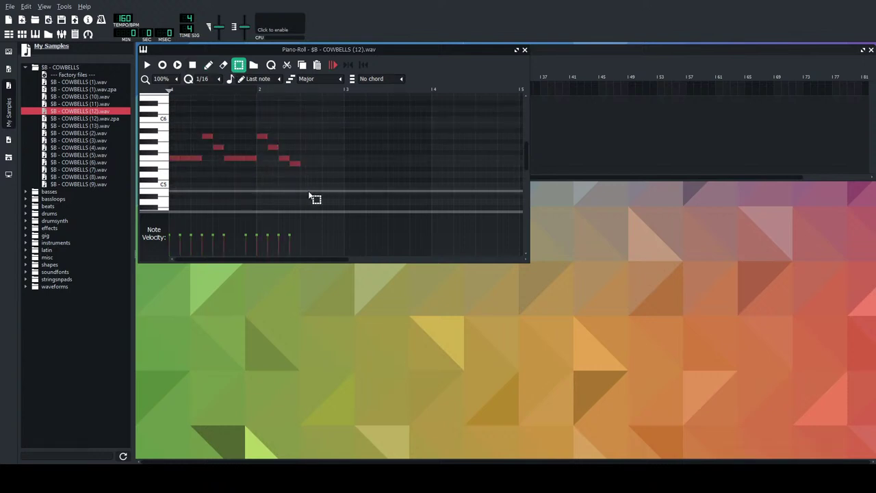
{"action": "left_click", "coordinate": [208, 64]}
{"action": "scroll", "coordinate": [215, 153], "scroll_direction": "down", "scroll_amount": 4}
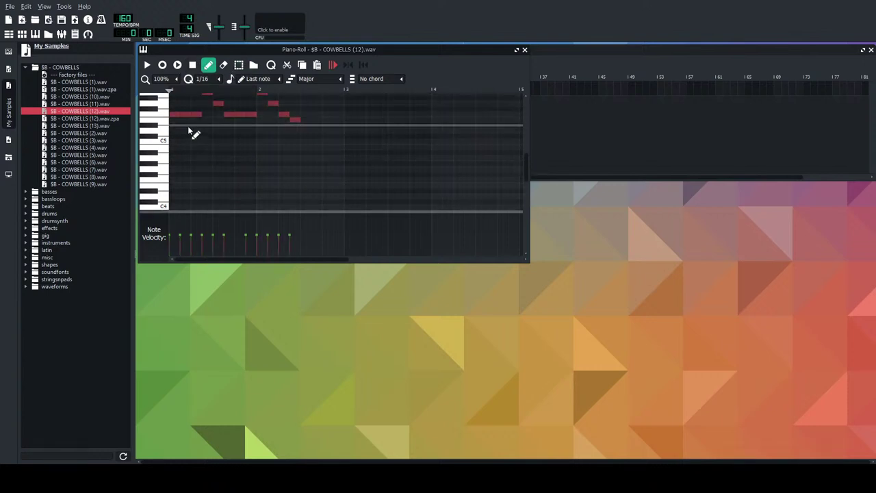
{"action": "left_click", "coordinate": [182, 124]}
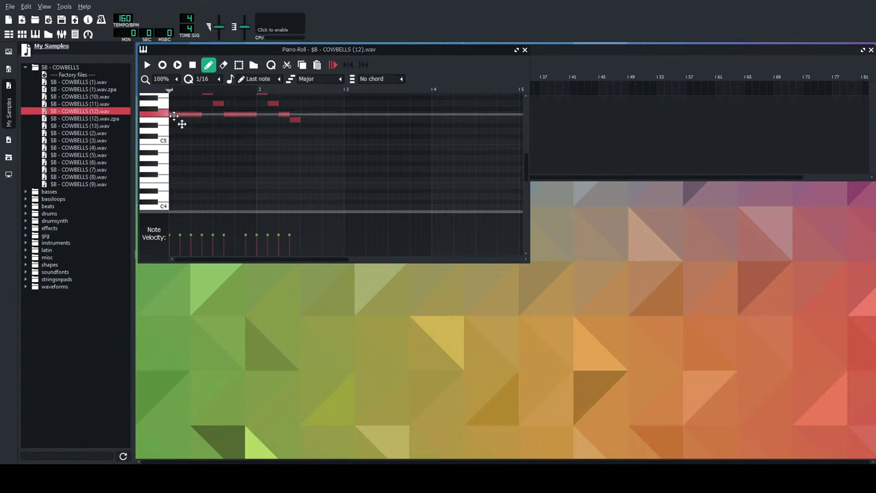
{"action": "left_click_drag", "start_coordinate": [175, 115], "coordinate": [176, 181]}
{"action": "key", "text": "space"}
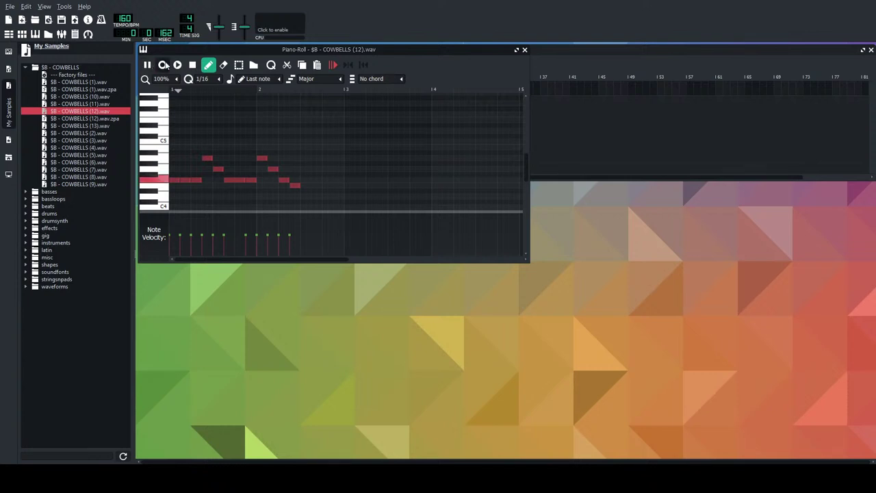
{"action": "left_click", "coordinate": [192, 64]}
Delete every note of the transposed melody from the pattern.
{"action": "left_click", "coordinate": [260, 144]}
{"action": "right_click", "coordinate": [221, 169]}
{"action": "right_click", "coordinate": [207, 158]}
{"action": "right_click", "coordinate": [184, 180]}
{"action": "right_click", "coordinate": [239, 180]}
{"action": "right_click", "coordinate": [262, 158]}
{"action": "right_click", "coordinate": [272, 169]}
{"action": "right_click", "coordinate": [284, 180]}
{"action": "right_click", "coordinate": [292, 186]}
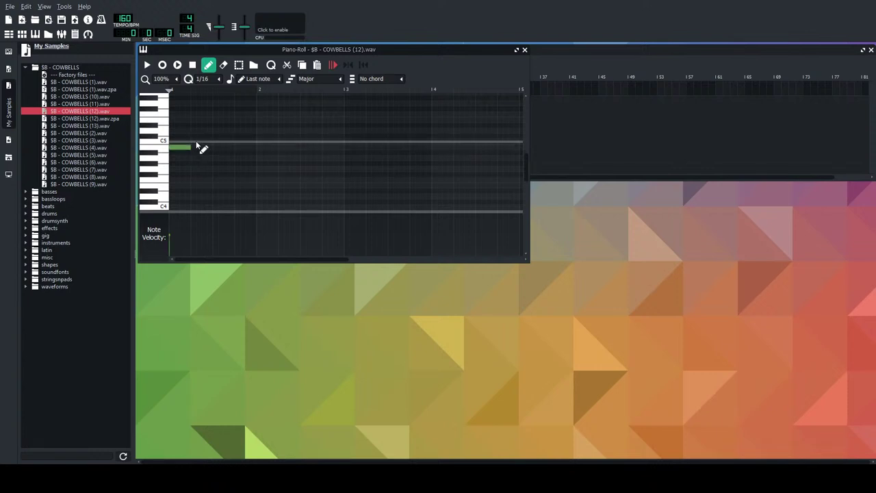
Continue bar 1 with a quarter note on F5, a quarter note on A4 and an eighth note on C5.
{"action": "left_click", "coordinate": [199, 114]}
{"action": "left_click", "coordinate": [218, 157]}
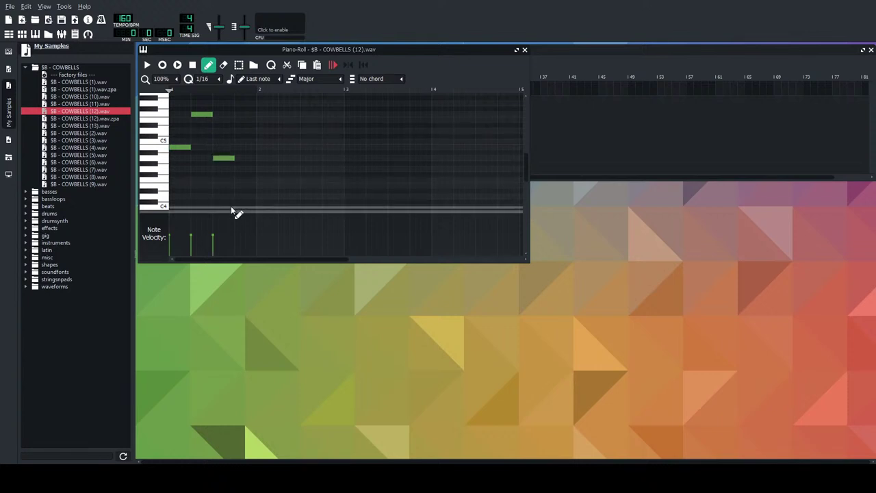
{"action": "left_click", "coordinate": [240, 137]}
{"action": "left_click_drag", "start_coordinate": [249, 137], "coordinate": [245, 143]}
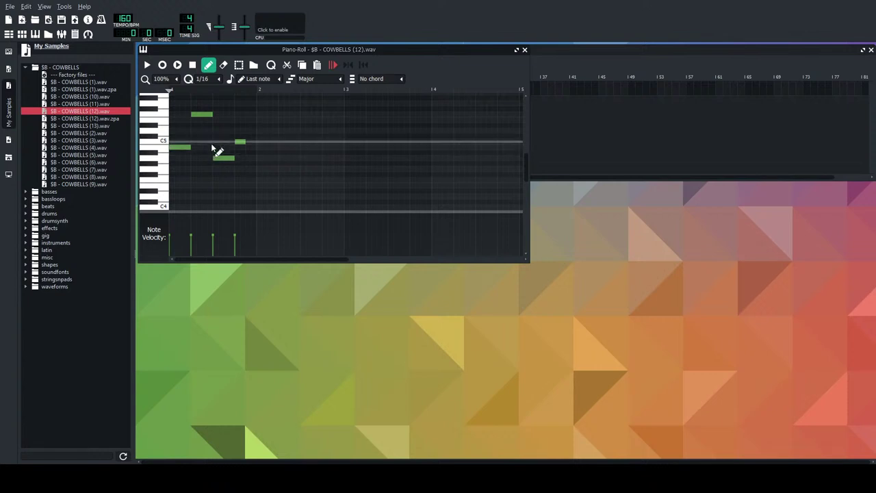
Turn beat 3 of bar 1 into eighth notes on D5 and A4, and add a D5 eighth note at the start of bar 2.
{"action": "left_click", "coordinate": [219, 158]}
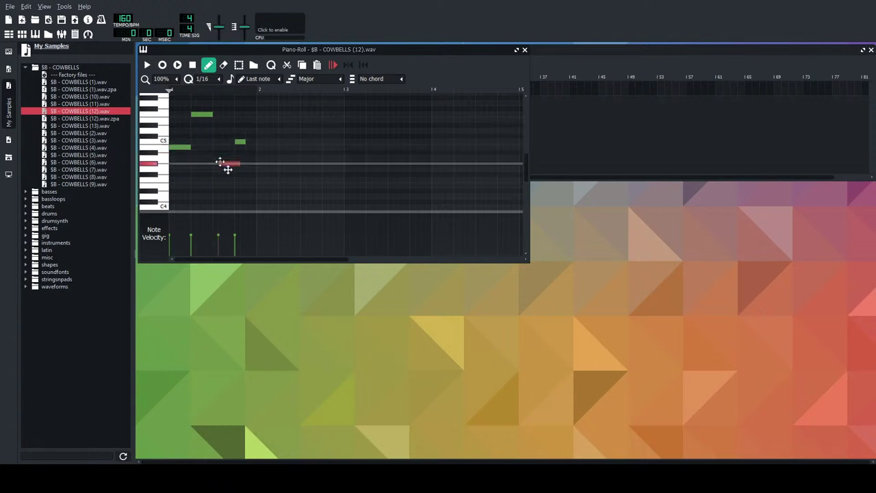
{"action": "left_click_drag", "start_coordinate": [218, 158], "coordinate": [229, 158]}
{"action": "left_click", "coordinate": [215, 141]}
{"action": "left_click", "coordinate": [218, 131]}
{"action": "right_click", "coordinate": [218, 141]}
{"action": "left_click", "coordinate": [261, 131]}
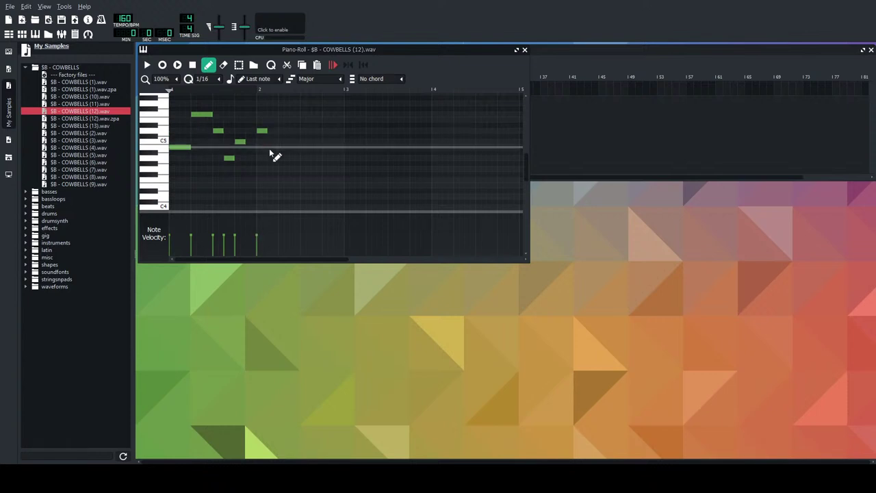
Preview the start, lower the beat 2 note to D5 and end bar 1 with two C5 eighth notes and a B4 eighth note.
{"action": "left_click", "coordinate": [147, 64]}
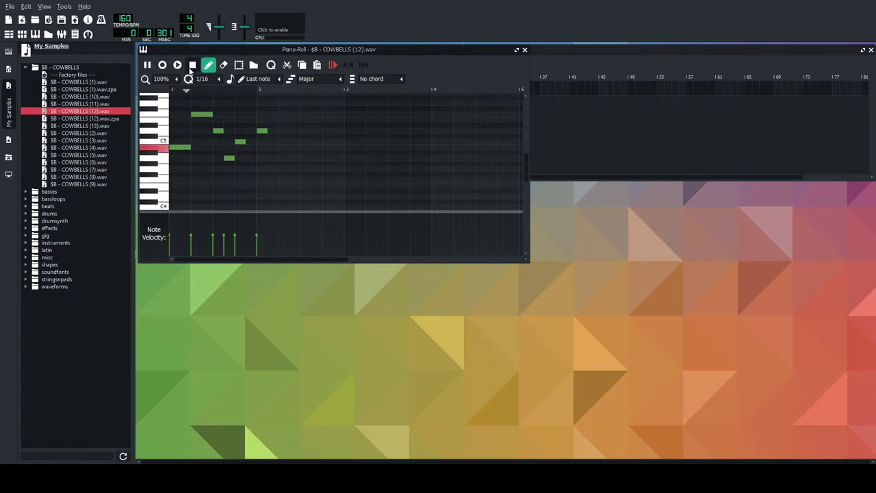
{"action": "left_click", "coordinate": [192, 64]}
{"action": "mouse_move", "coordinate": [201, 114]}
{"action": "left_mouse_down"}
{"action": "mouse_move", "coordinate": [210, 121]}
{"action": "mouse_move", "coordinate": [198, 127]}
{"action": "left_mouse_up"}
{"action": "left_click", "coordinate": [199, 129]}
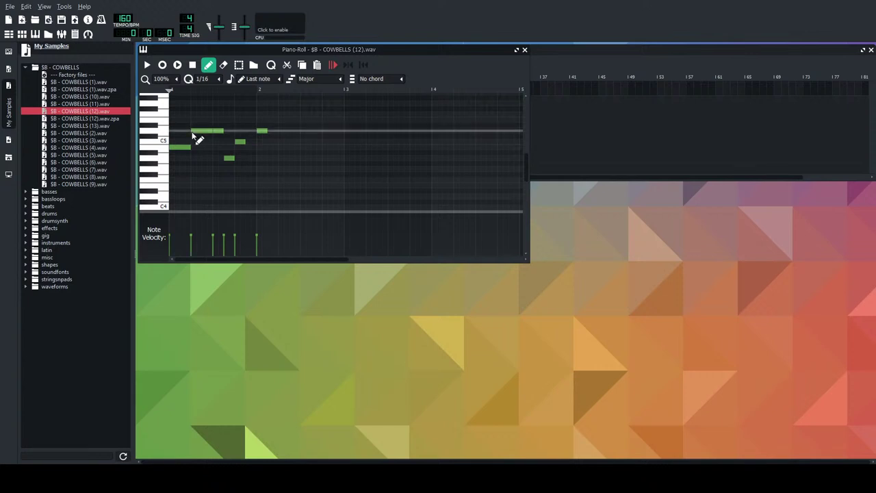
{"action": "left_click_drag", "start_coordinate": [230, 159], "coordinate": [251, 148]}
Draw two B4 eighth notes, a C5 quarter note and two C5 sixteenth notes in bar 2, starting half a beat in.
{"action": "left_click", "coordinate": [272, 148]}
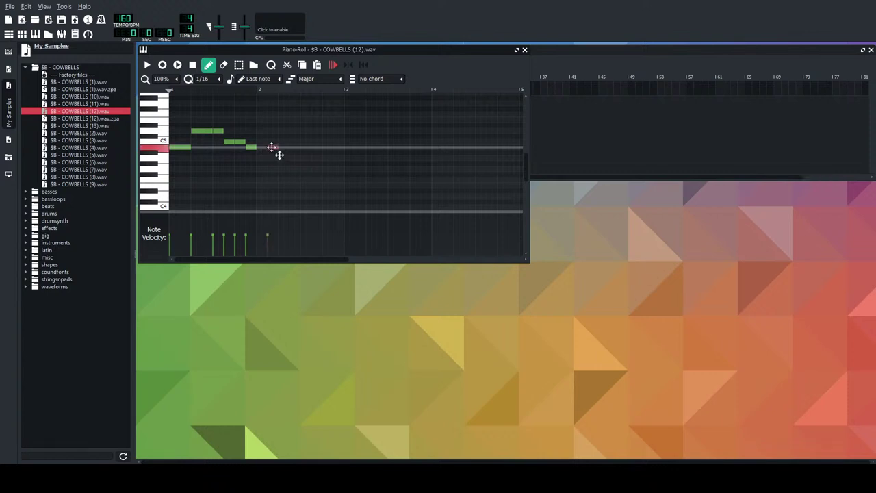
{"action": "left_click", "coordinate": [286, 148]}
{"action": "left_click_drag", "start_coordinate": [284, 147], "coordinate": [292, 147]}
{"action": "left_click", "coordinate": [292, 142]}
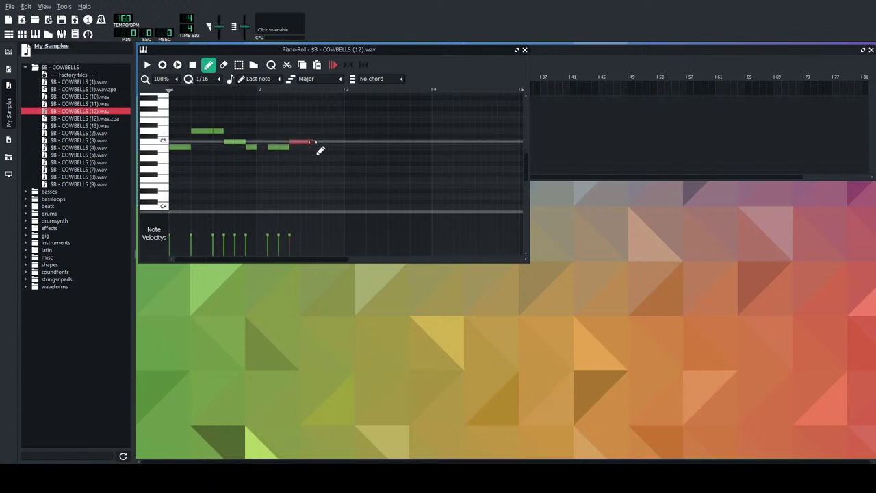
{"action": "left_click", "coordinate": [314, 142]}
{"action": "mouse_move", "coordinate": [338, 150]}
{"action": "left_mouse_down"}
{"action": "mouse_move", "coordinate": [321, 152]}
{"action": "mouse_move", "coordinate": [328, 154]}
{"action": "left_mouse_up"}
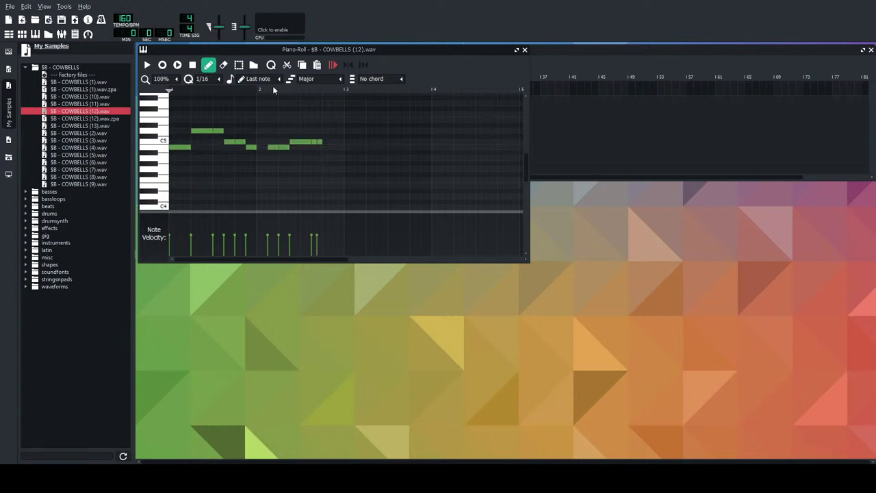
Play the revised cowbell melody twice to check its rhythm.
{"action": "left_click", "coordinate": [147, 65]}
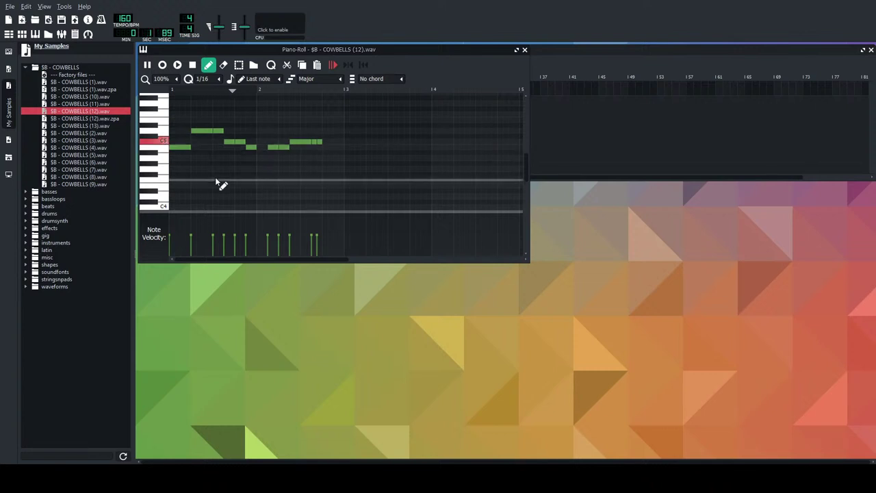
{"action": "left_click", "coordinate": [192, 64]}
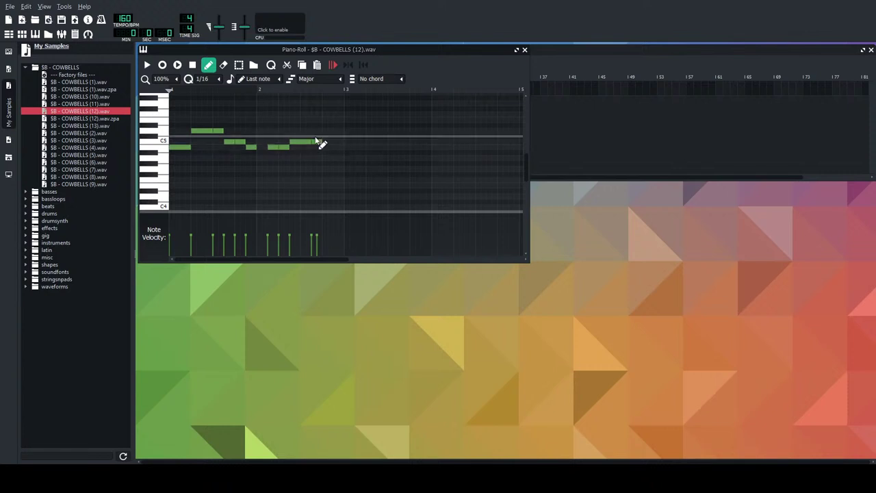
{"action": "left_click", "coordinate": [147, 65]}
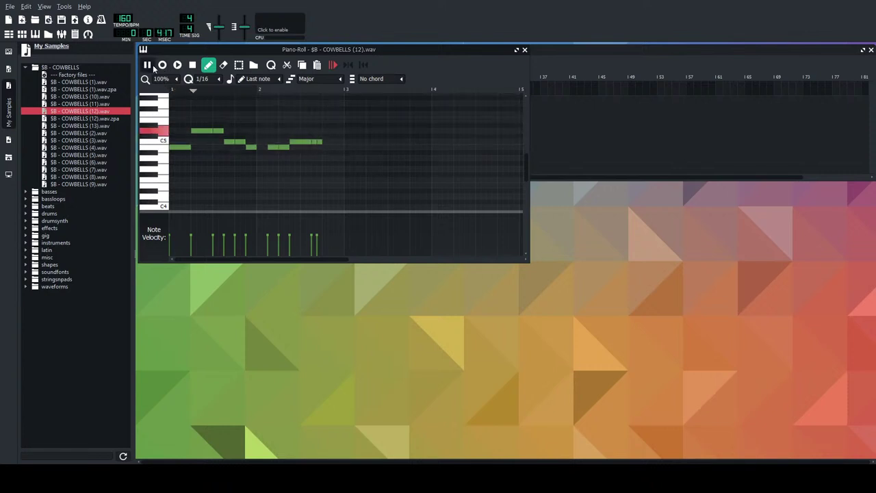
{"action": "left_click", "coordinate": [192, 64]}
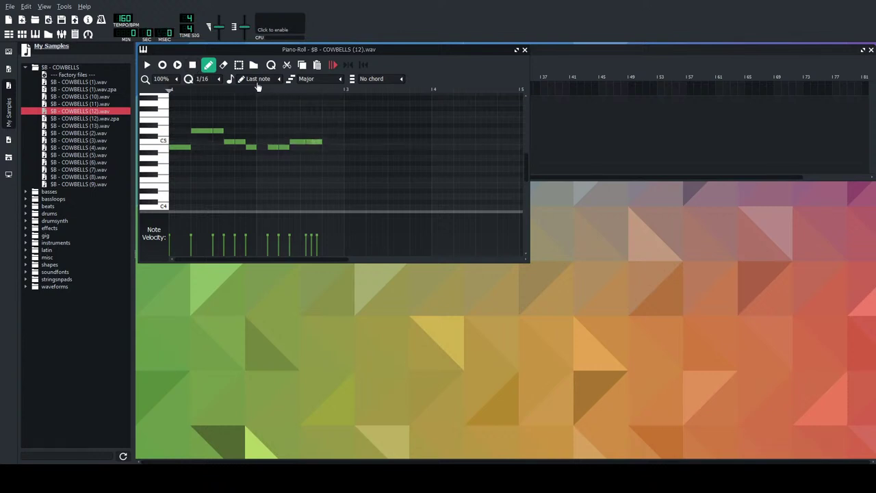
Try ending bar 2 with two C5 sixteenth notes and a B4 sixteenth note, and play the pattern.
{"action": "right_click", "coordinate": [313, 143]}
{"action": "left_click", "coordinate": [308, 138]}
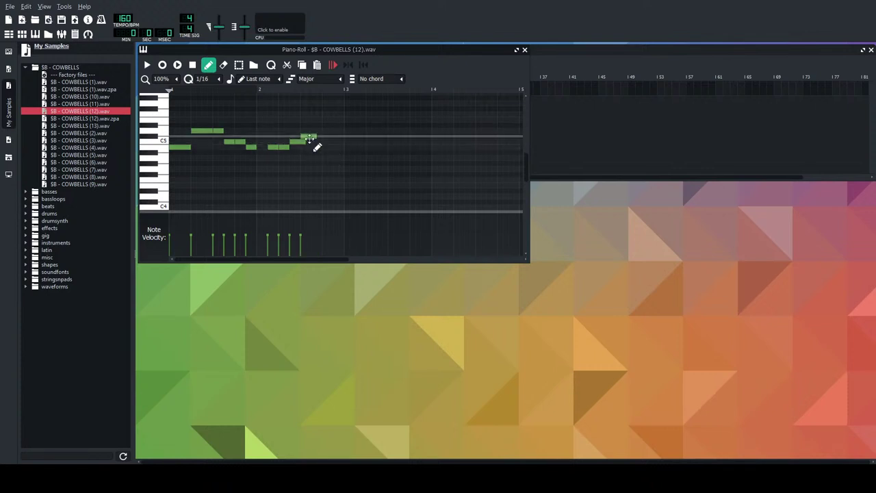
{"action": "left_click_drag", "start_coordinate": [301, 137], "coordinate": [310, 142]}
{"action": "left_click", "coordinate": [319, 143]}
{"action": "key", "text": "space"}
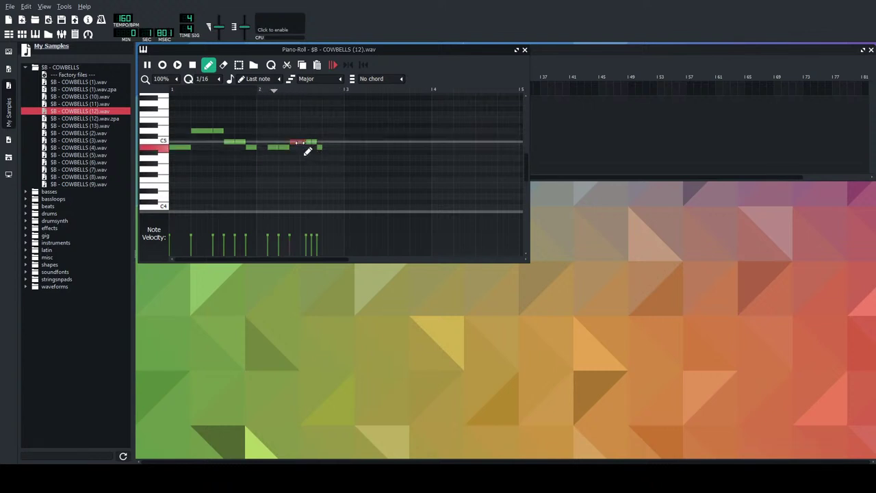
During playback, try an extra C5 sixteenth note in bar 2 and an ending sixteenth note on A4.
{"action": "left_click", "coordinate": [301, 142]}
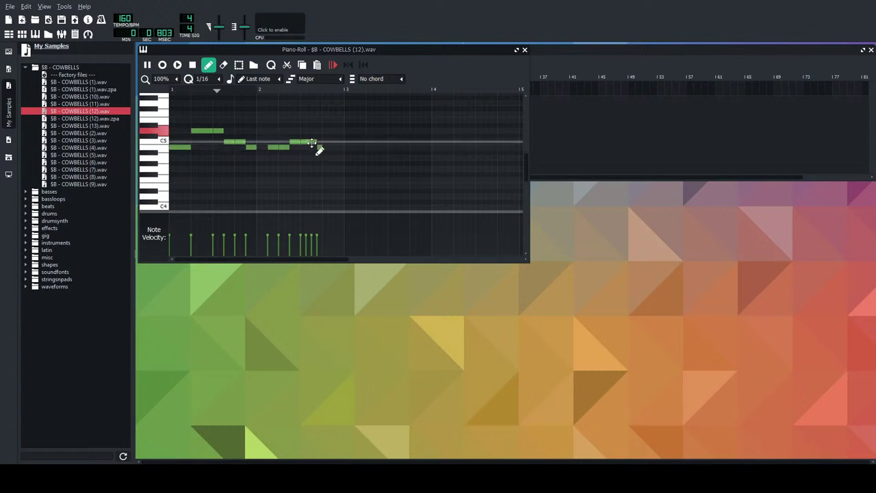
{"action": "left_click_drag", "start_coordinate": [304, 143], "coordinate": [303, 141]}
{"action": "left_click", "coordinate": [319, 158]}
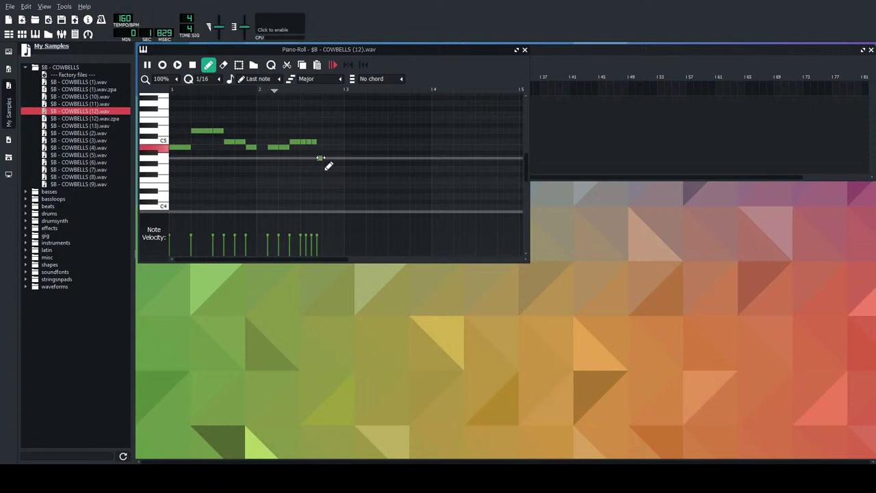
{"action": "left_click", "coordinate": [192, 65]}
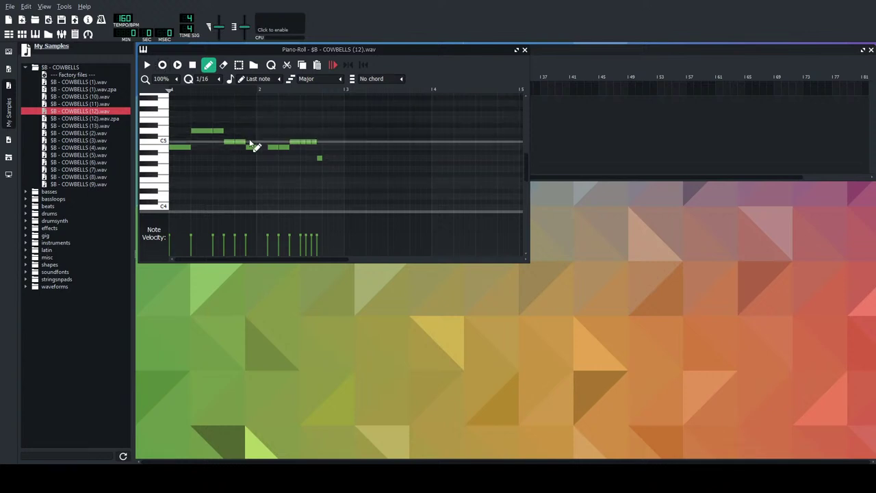
Replace the sixteenth-note run in bar 2 with eighth notes on C5, C5, B4, A4 and A4, and preview the melody.
{"action": "right_click", "coordinate": [319, 154]}
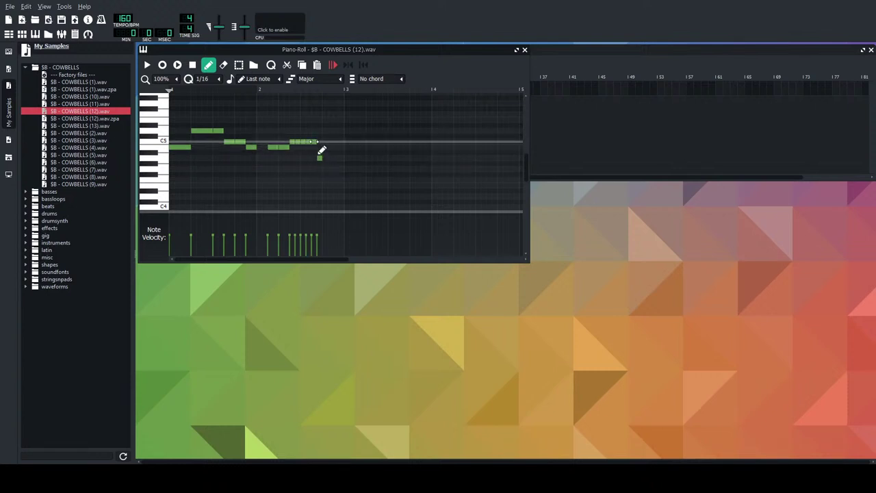
{"action": "right_click", "coordinate": [296, 142]}
{"action": "right_click", "coordinate": [301, 143]}
{"action": "left_click", "coordinate": [299, 144]}
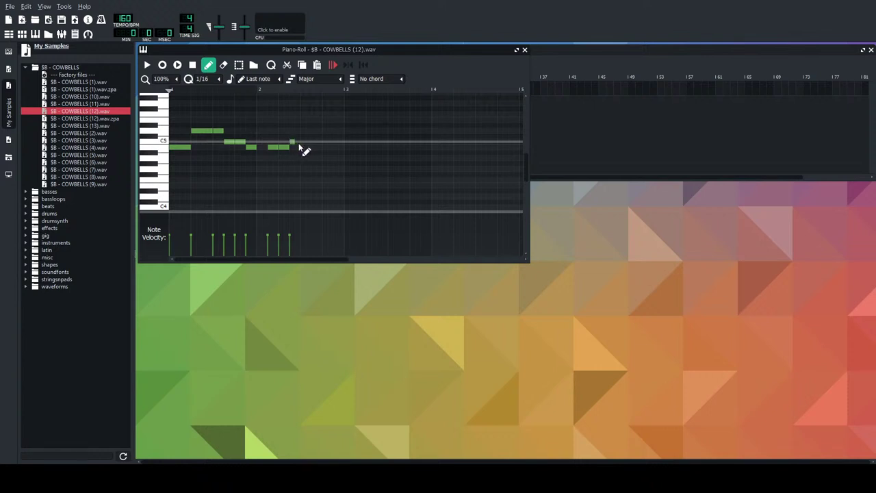
{"action": "left_click", "coordinate": [317, 147]}
{"action": "left_click", "coordinate": [338, 158]}
{"action": "left_click", "coordinate": [146, 64]}
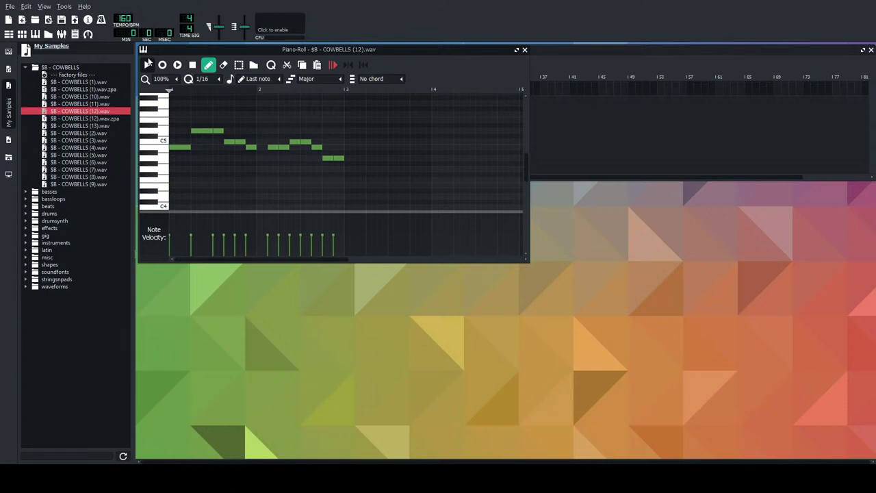
{"action": "left_click", "coordinate": [194, 64]}
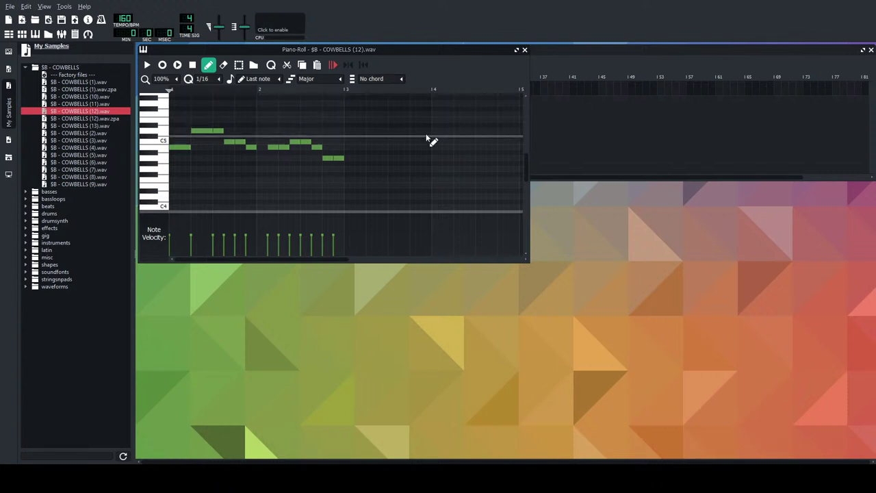
Duplicate the whole two-bar cowbell melody into bars 3 and 4 and preview the extended pattern.
{"action": "left_click", "coordinate": [237, 65]}
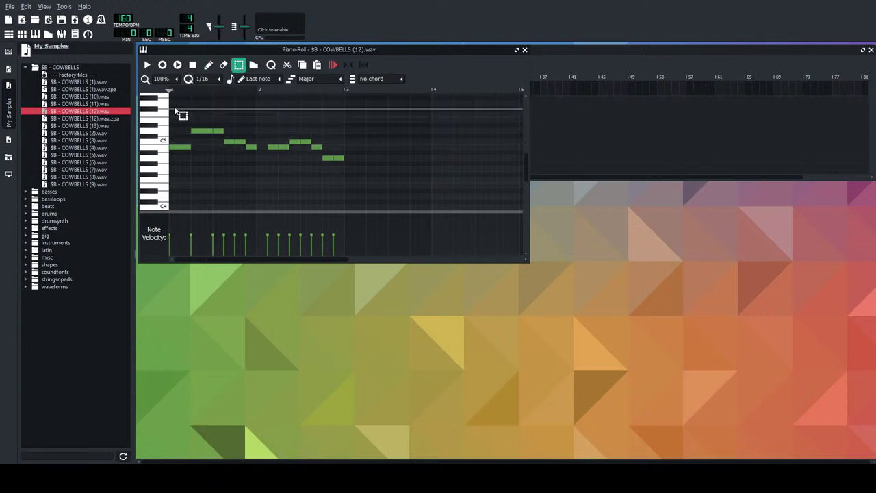
{"action": "key", "text": "ctrl+a"}
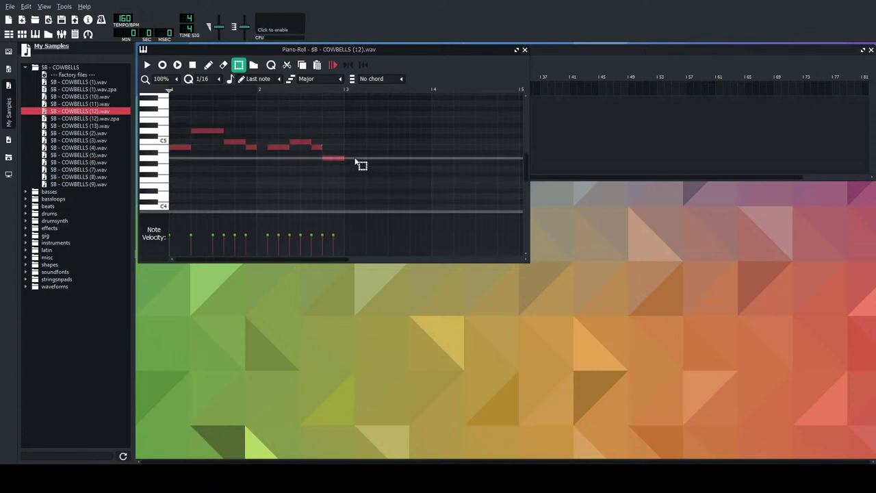
{"action": "left_click", "coordinate": [208, 65]}
{"action": "left_click_drag", "start_coordinate": [172, 146], "coordinate": [350, 162]}
{"action": "left_click_drag", "start_coordinate": [351, 154], "coordinate": [355, 148]}
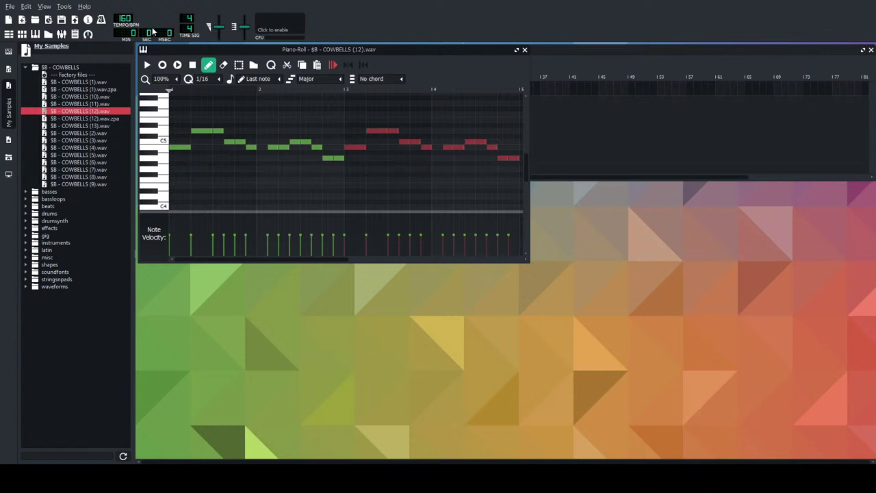
{"action": "left_click", "coordinate": [151, 61]}
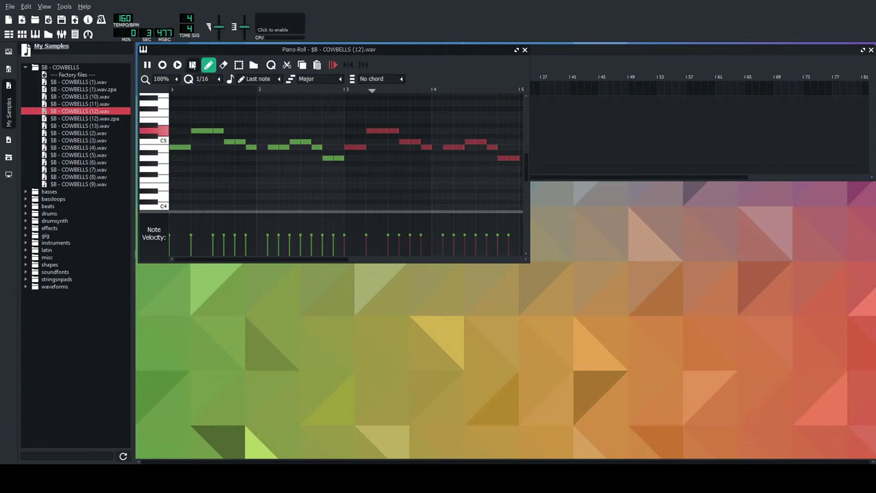
{"action": "left_click", "coordinate": [193, 65]}
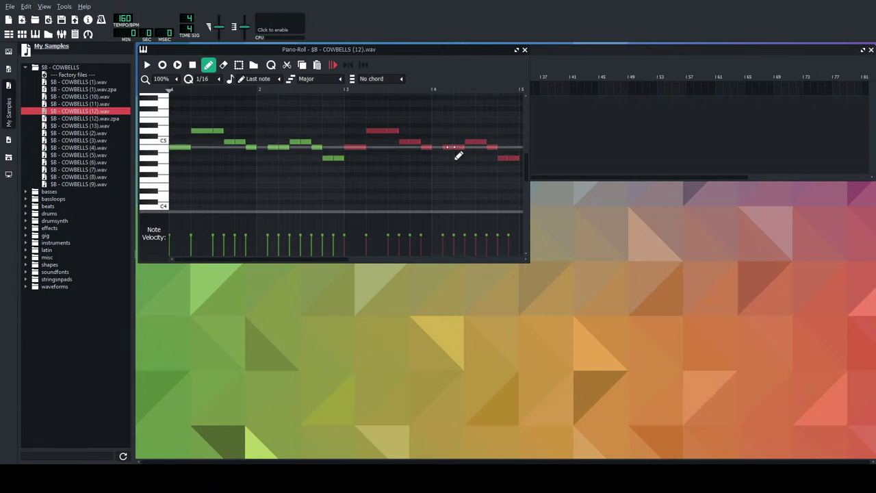
Change the last four eighth notes of bar 4 to E5, D5, C5 and B4, and preview the melody.
{"action": "left_click", "coordinate": [479, 142]}
{"action": "left_click_drag", "start_coordinate": [479, 142], "coordinate": [516, 148]}
{"action": "left_click", "coordinate": [147, 64]}
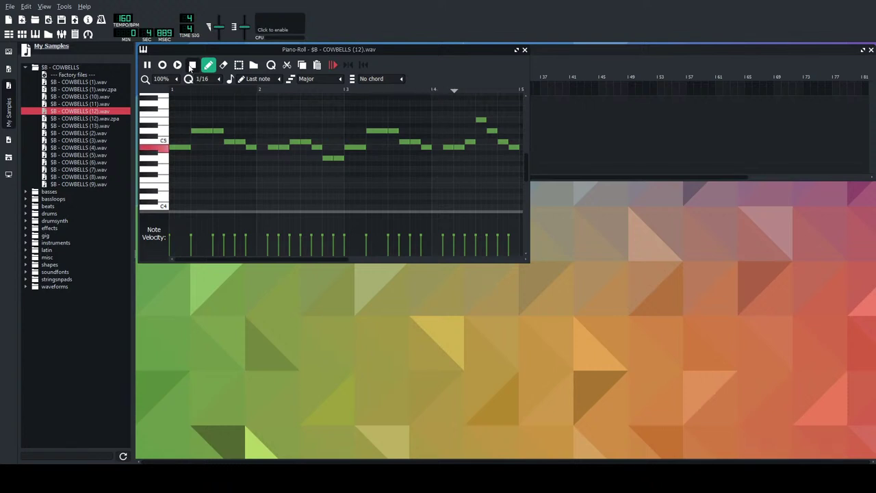
{"action": "left_click", "coordinate": [191, 65]}
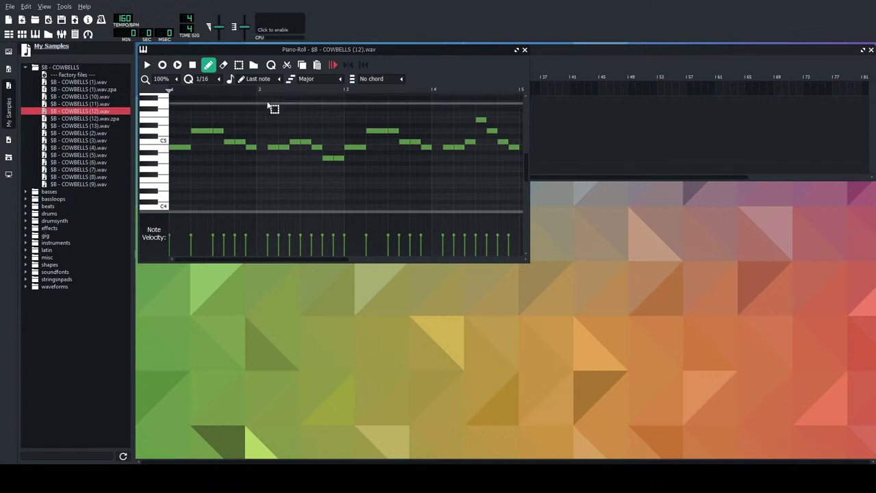
Layer a copy of the entire four-bar melody one octave higher, preview it and close the Piano-Roll.
{"action": "key", "text": "ctrl+a"}
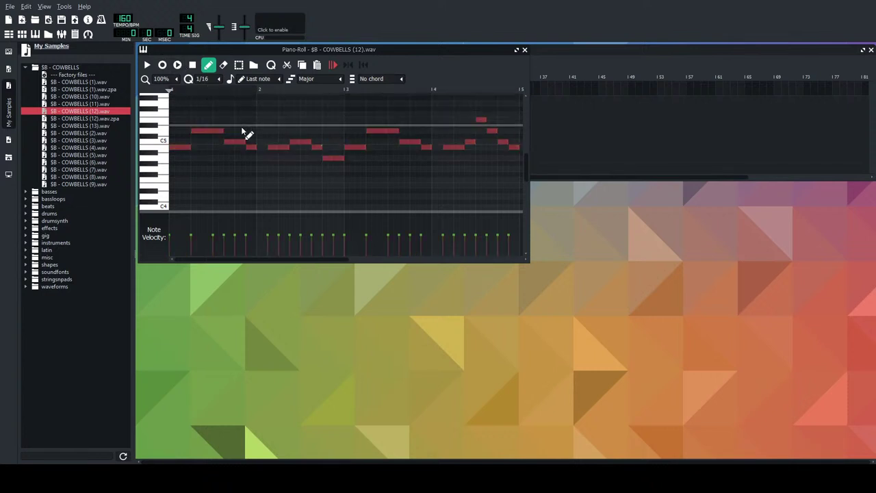
{"action": "mouse_move", "coordinate": [189, 151]}
{"action": "left_mouse_down"}
{"action": "mouse_move", "coordinate": [182, 157]}
{"action": "mouse_move", "coordinate": [196, 139]}
{"action": "left_mouse_up"}
{"action": "scroll", "coordinate": [196, 138], "scroll_direction": "up", "scroll_amount": 3}
{"action": "left_click_drag", "start_coordinate": [185, 176], "coordinate": [180, 154]}
{"action": "scroll", "coordinate": [180, 155], "scroll_direction": "up", "scroll_amount": 1}
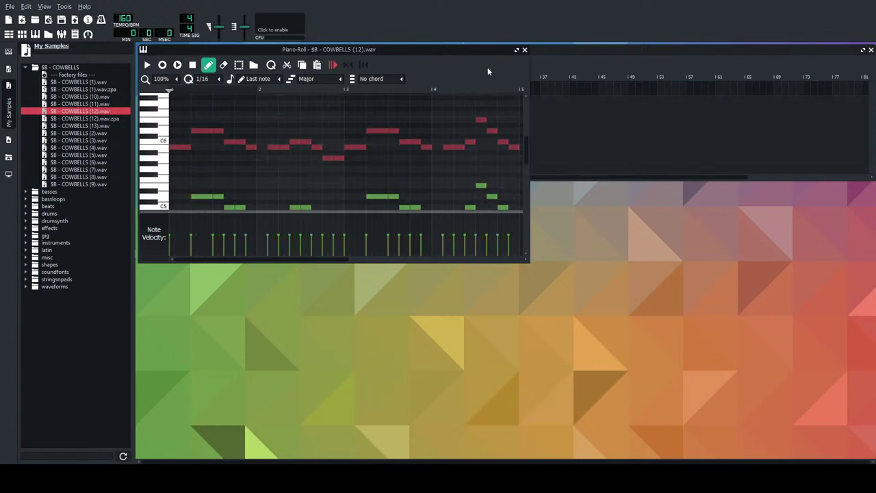
{"action": "left_click", "coordinate": [146, 65]}
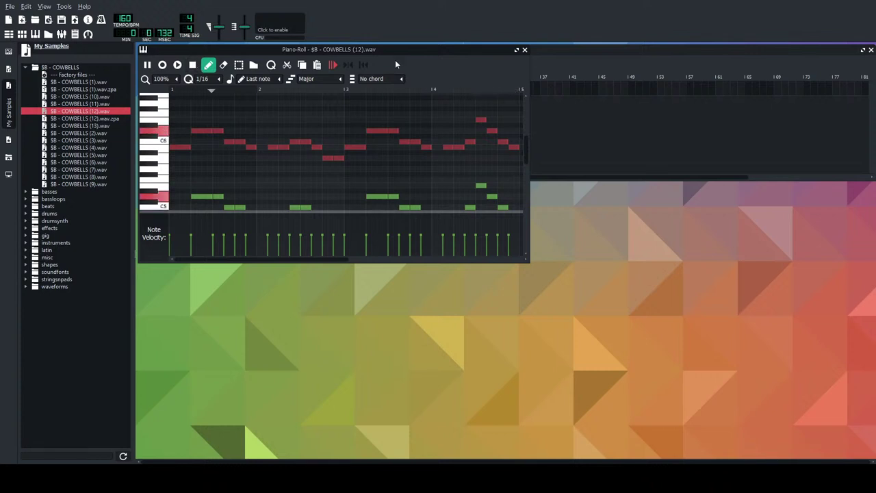
{"action": "left_click", "coordinate": [526, 51]}
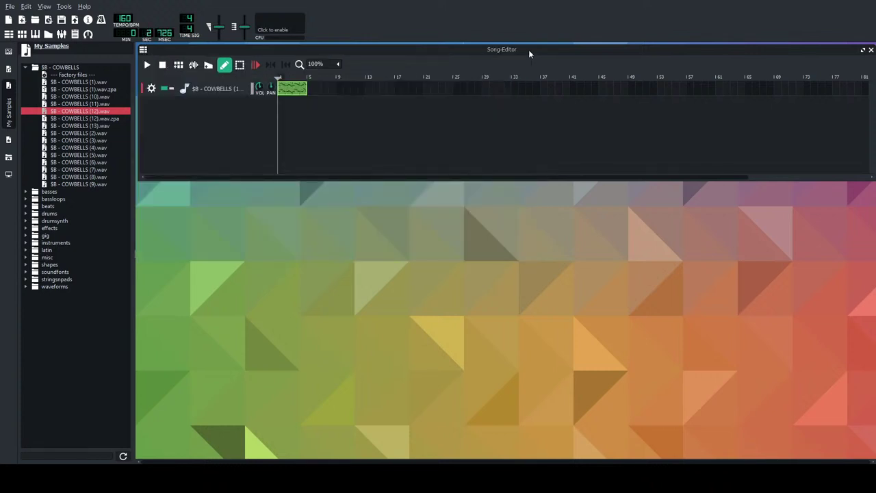
Paste a copy of the cowbell clip at bar 5 and play the song from the start.
{"action": "left_click", "coordinate": [162, 64]}
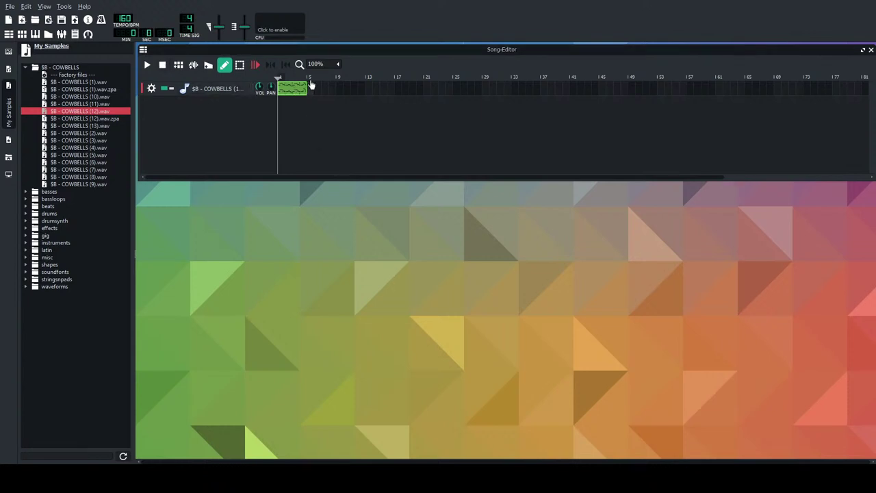
{"action": "key", "text": "ctrl+v"}
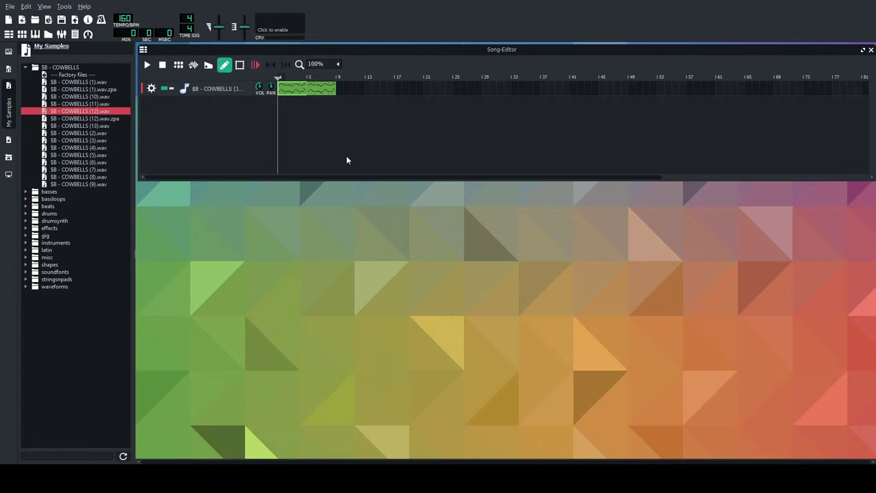
{"action": "left_click", "coordinate": [145, 65]}
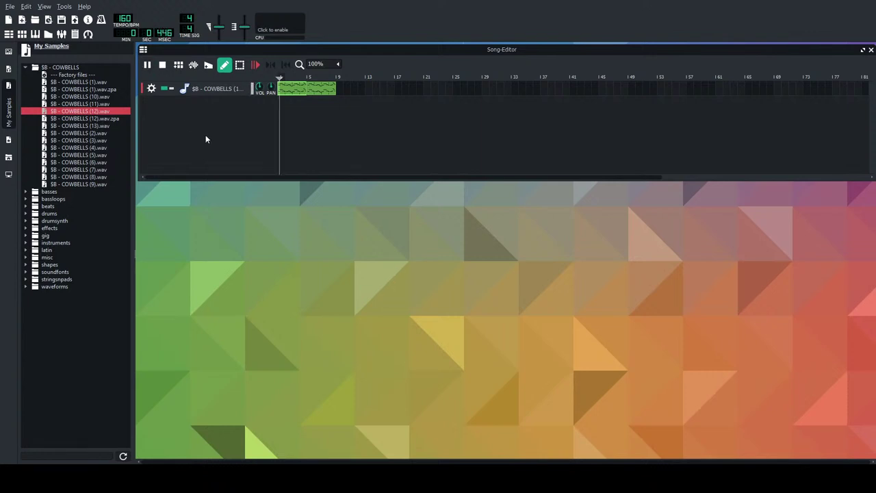
{"action": "left_click", "coordinate": [162, 65]}
Move the selected upper melody in the first cowbell clip down to about a fifth above the lower melody and play it.
{"action": "double_click", "coordinate": [293, 90]}
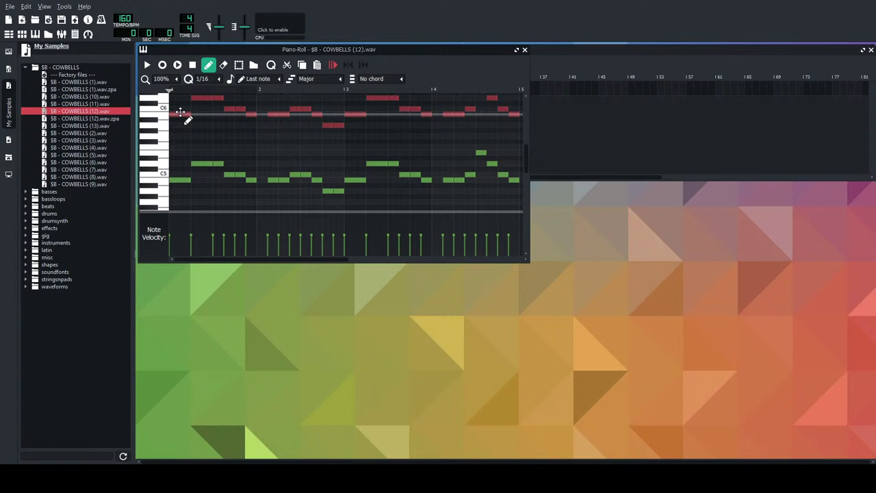
{"action": "left_click_drag", "start_coordinate": [179, 111], "coordinate": [178, 166]}
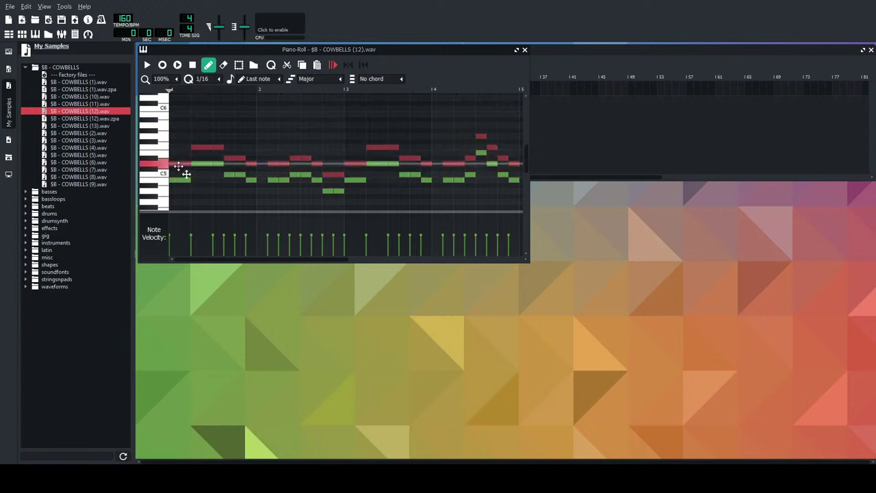
{"action": "left_click_drag", "start_coordinate": [178, 163], "coordinate": [180, 142]}
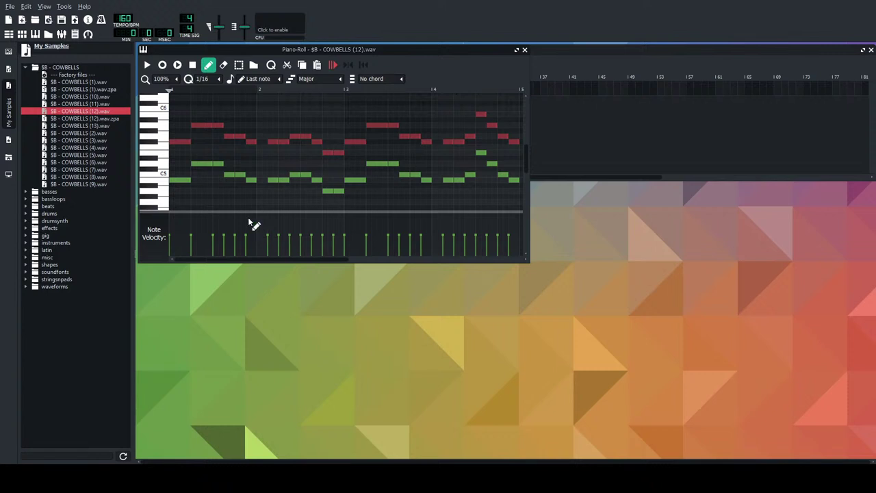
{"action": "left_click", "coordinate": [146, 64]}
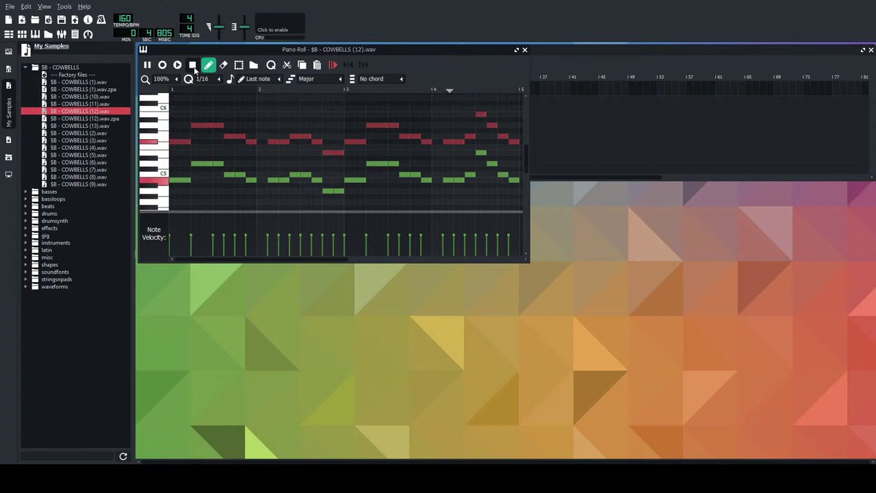
{"action": "left_click", "coordinate": [193, 65]}
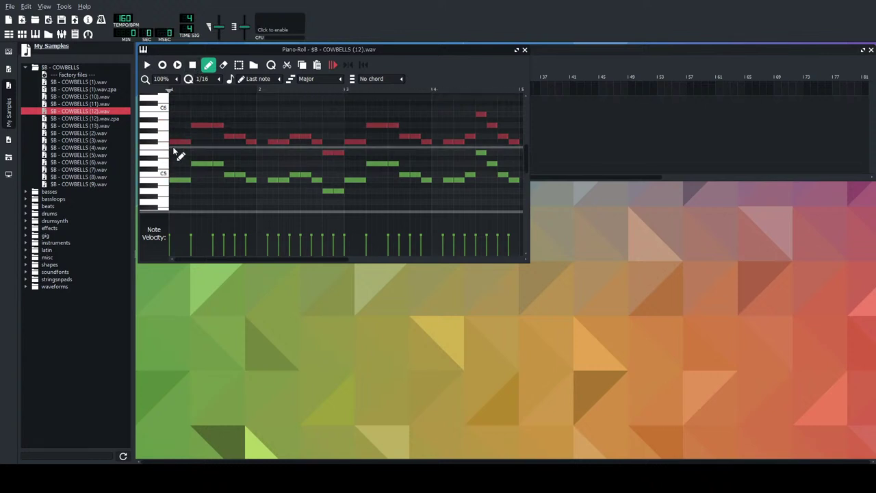
Delete the selected upper melody from the first cowbell clip, play the remaining notes and close the Piano-Roll.
{"action": "left_click_drag", "start_coordinate": [175, 142], "coordinate": [174, 130]}
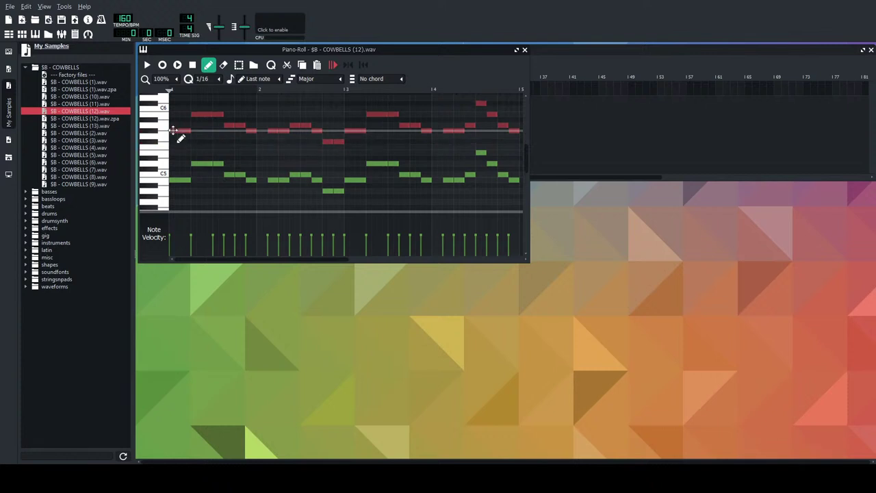
{"action": "key", "text": "Delete"}
{"action": "left_click", "coordinate": [147, 64]}
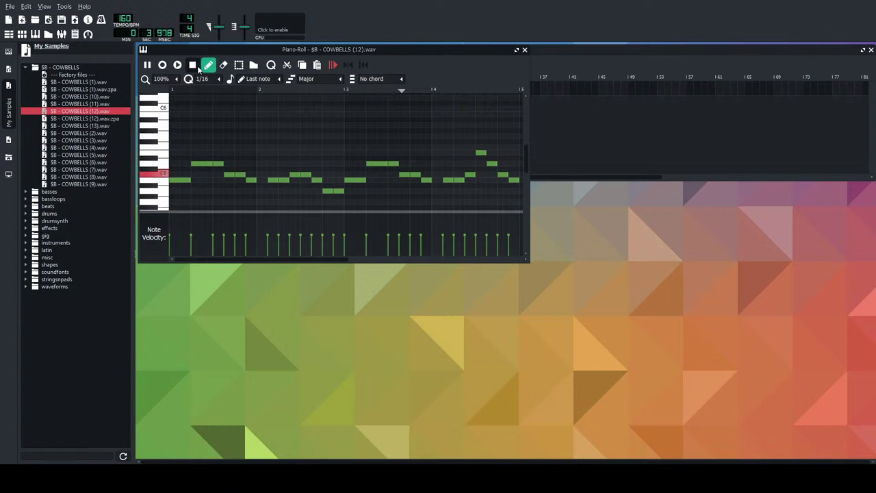
{"action": "left_click", "coordinate": [194, 65]}
{"action": "left_click", "coordinate": [522, 49]}
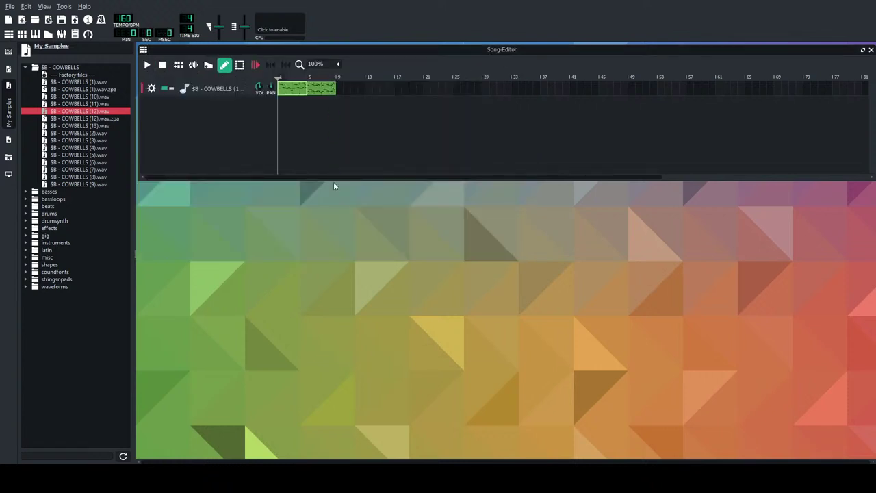
Replace the second cowbell clip with a copy of the edited first clip at bar 5.
{"action": "key", "text": "ctrl+z"}
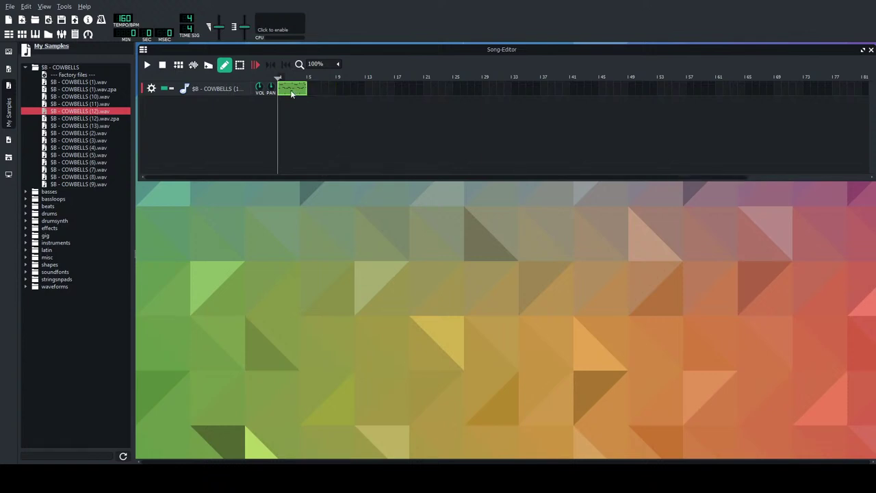
{"action": "left_click", "coordinate": [309, 79]}
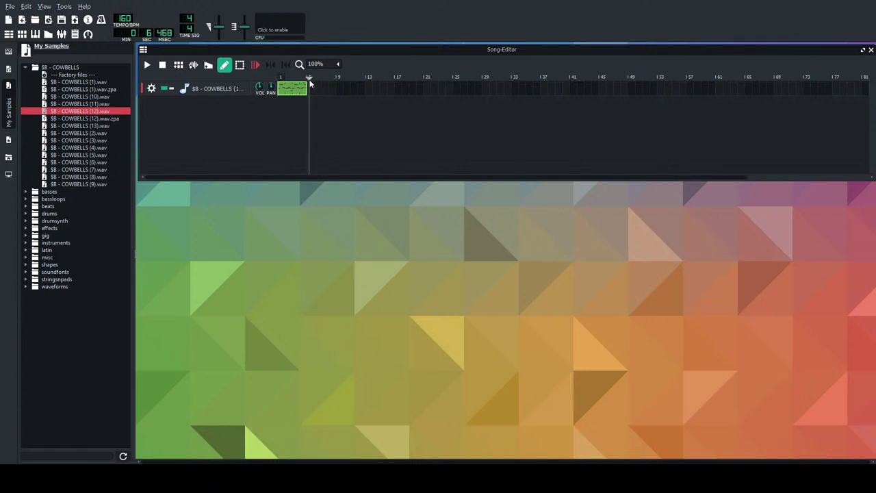
{"action": "key", "text": "ctrl+y"}
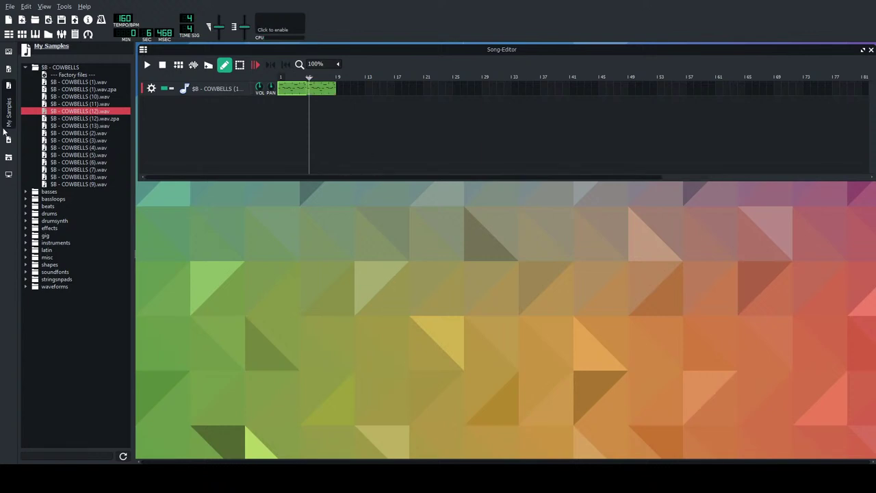
{"action": "left_click", "coordinate": [162, 64]}
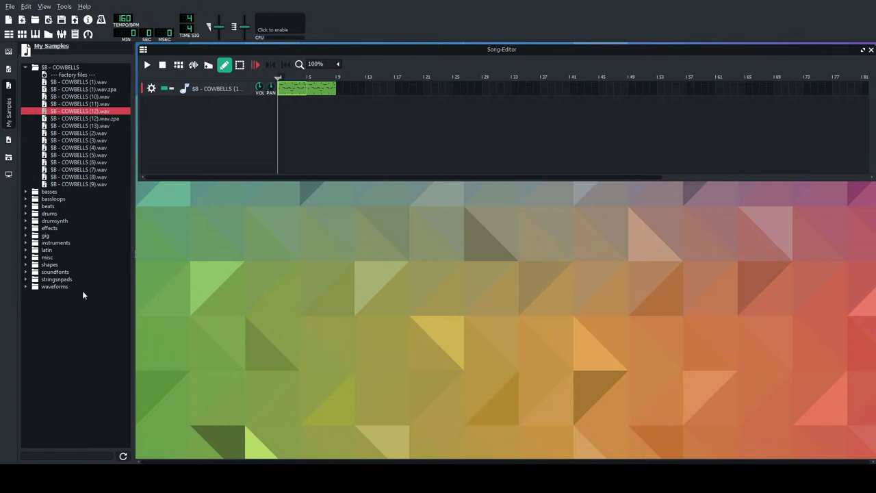
Audition crash, hi-hat, kick, rim and shaker samples in the drums folder.
{"action": "left_click", "coordinate": [26, 67]}
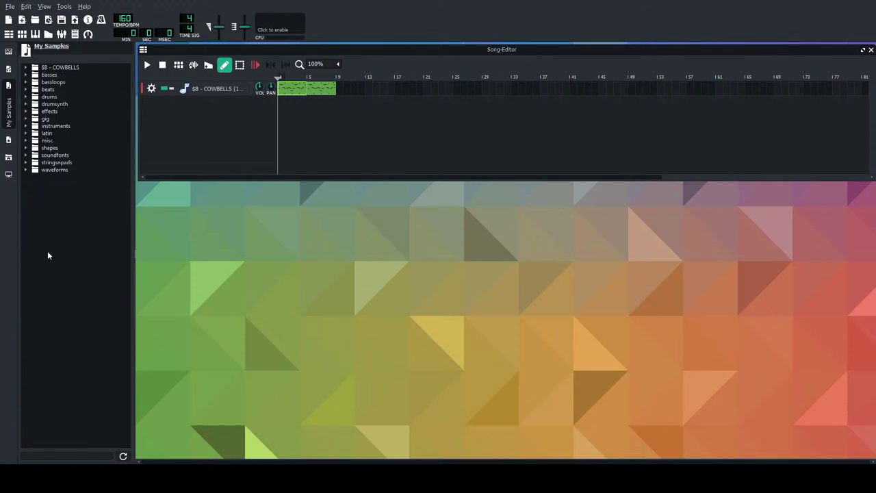
{"action": "left_click", "coordinate": [32, 98]}
{"action": "scroll", "coordinate": [94, 190], "scroll_direction": "down", "scroll_amount": 1}
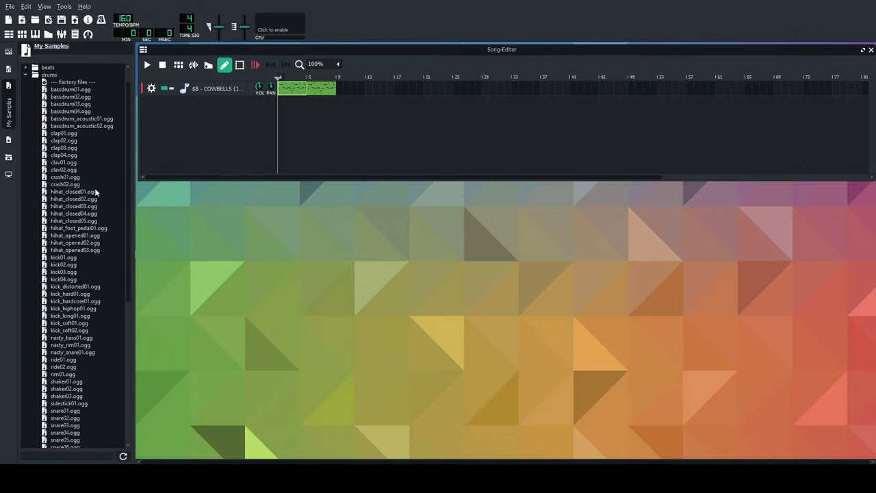
{"action": "left_click", "coordinate": [90, 165]}
{"action": "left_click", "coordinate": [94, 177]}
{"action": "left_click", "coordinate": [93, 198]}
{"action": "left_click", "coordinate": [90, 213]}
{"action": "left_click", "coordinate": [89, 228]}
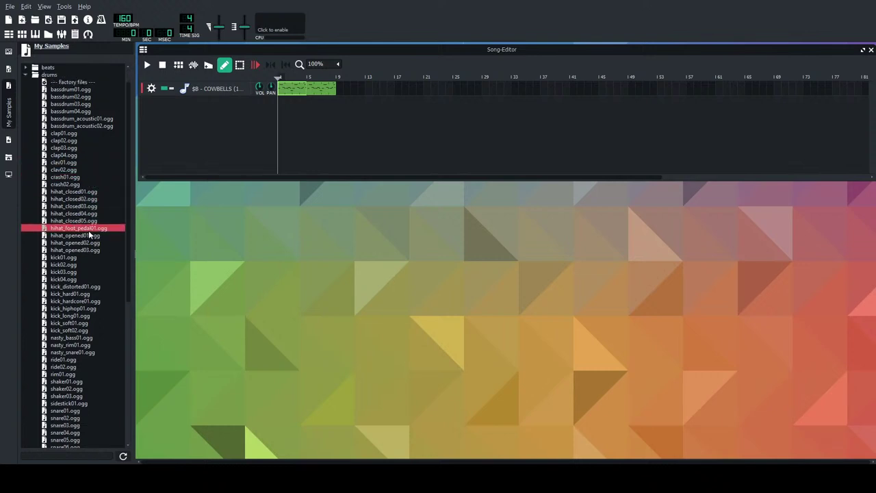
{"action": "left_click", "coordinate": [88, 279]}
{"action": "left_click", "coordinate": [83, 301]}
{"action": "left_click", "coordinate": [82, 323]}
{"action": "left_click", "coordinate": [80, 345]}
{"action": "left_click", "coordinate": [75, 381]}
{"action": "left_click", "coordinate": [72, 345]}
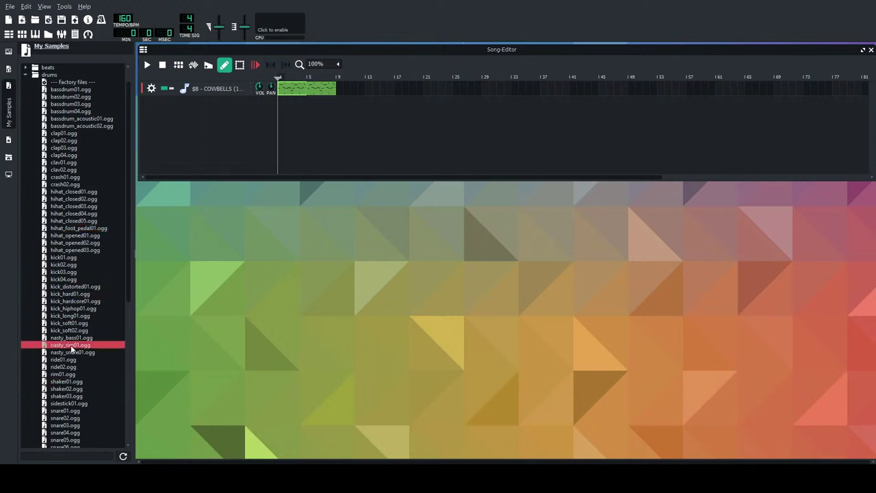
{"action": "left_click", "coordinate": [75, 339]}
Load kick_soft02.ogg as a beat instrument and place a Beat/Bassline 0 block at bar 5.
{"action": "left_click", "coordinate": [76, 331]}
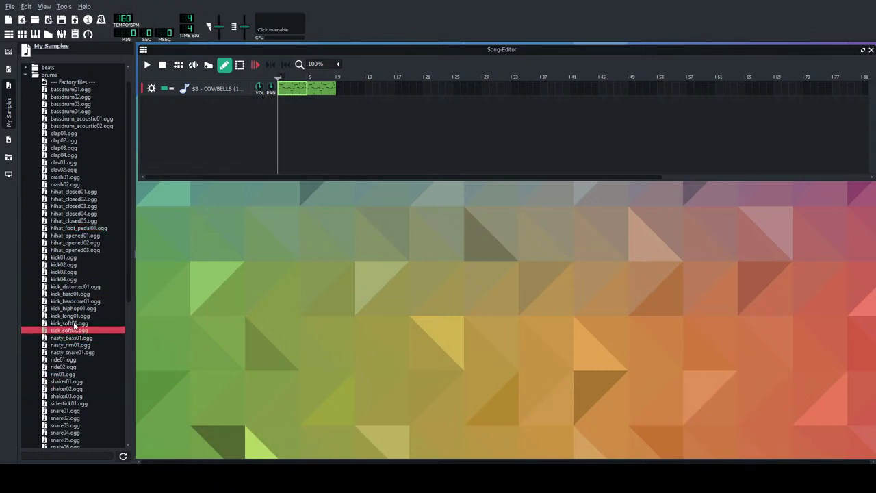
{"action": "left_click", "coordinate": [76, 324]}
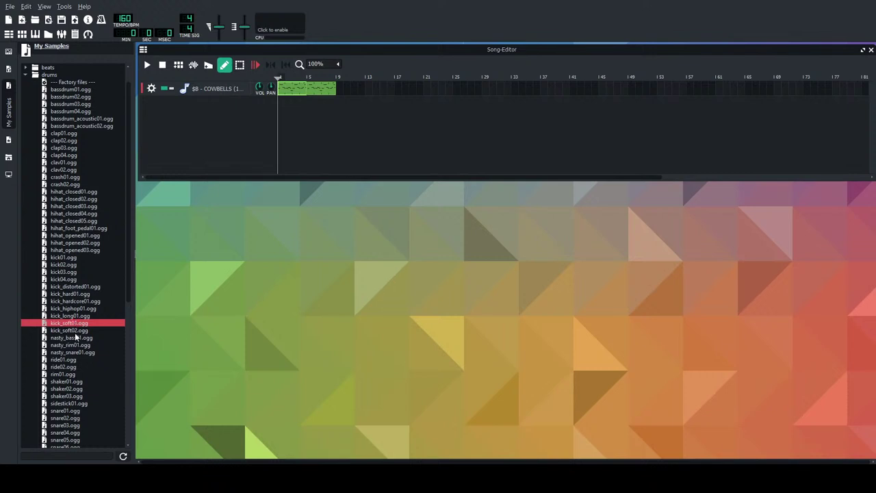
{"action": "double_click", "coordinate": [75, 330]}
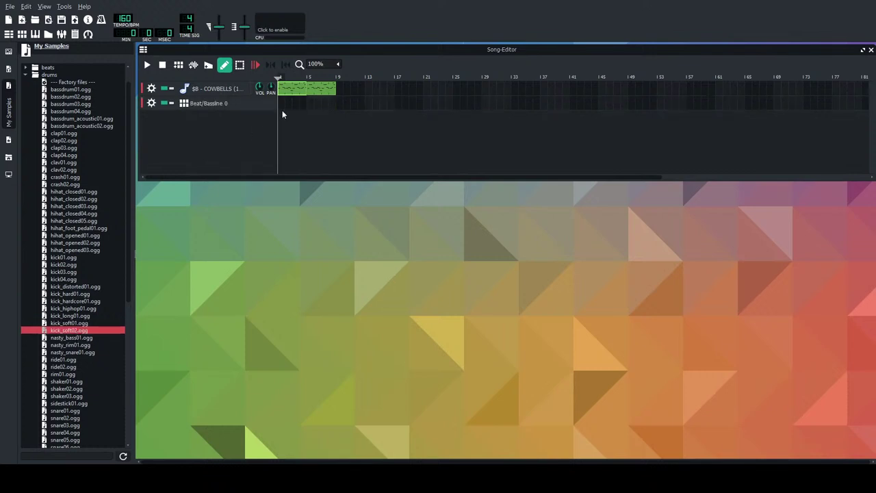
{"action": "double_click", "coordinate": [312, 102]}
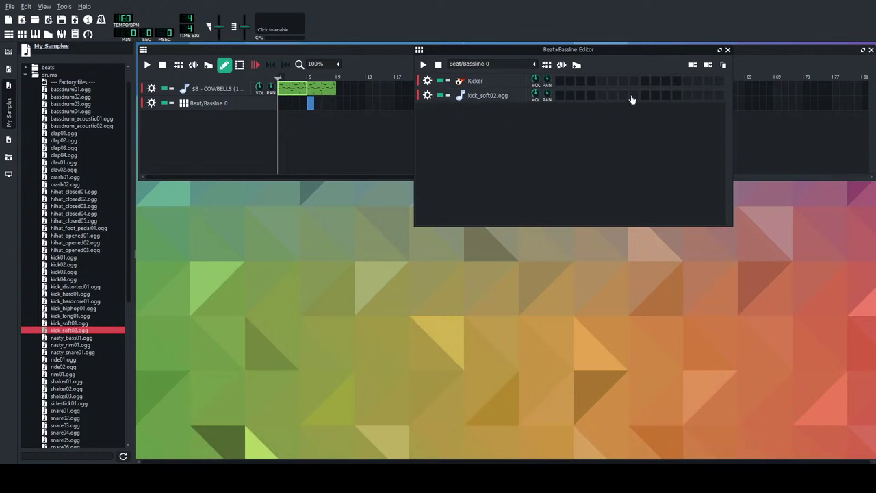
Activate steps 1, 5, 9 and 13 for kick_soft02.ogg and play the beat pattern.
{"action": "left_click", "coordinate": [559, 95]}
{"action": "left_click", "coordinate": [601, 96]}
{"action": "left_click", "coordinate": [644, 95]}
{"action": "left_click", "coordinate": [686, 95]}
{"action": "left_click", "coordinate": [423, 64]}
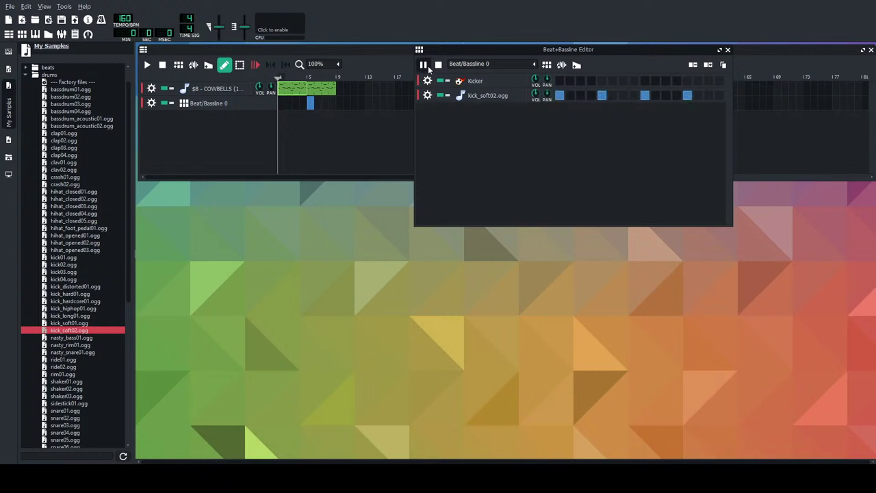
{"action": "left_click", "coordinate": [439, 65]}
Extend the Beat/Bassline 0 blocks through bar 8 and play the song.
{"action": "left_click_drag", "start_coordinate": [321, 105], "coordinate": [336, 103]}
{"action": "left_click", "coordinate": [147, 64]}
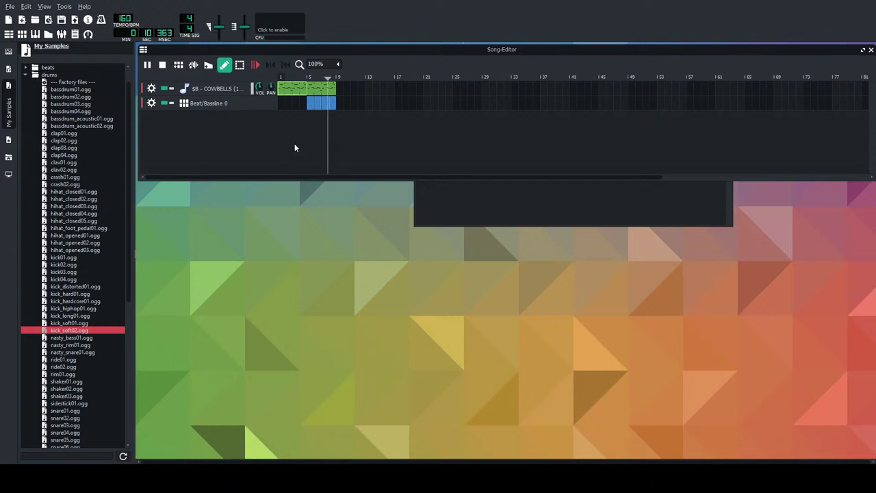
{"action": "left_click", "coordinate": [165, 65]}
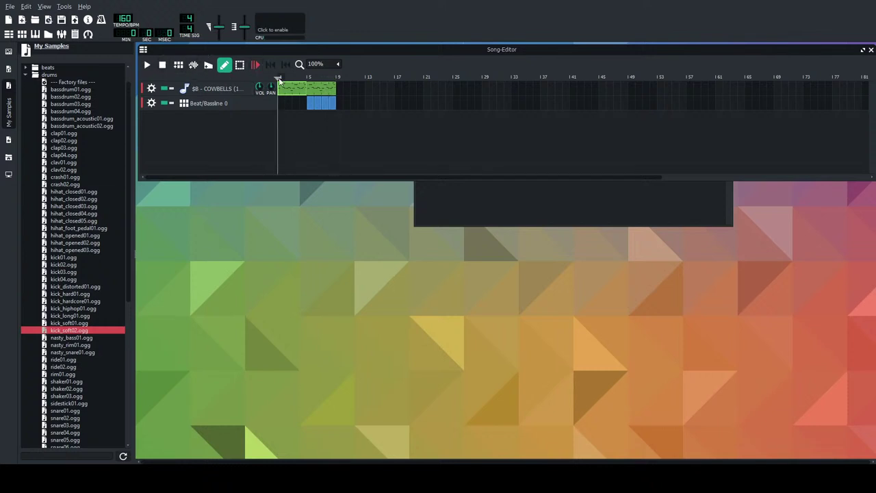
Add another cowbell clip at bar 9 and extend the Beat/Bassline 0 blocks through bar 12.
{"action": "left_click", "coordinate": [350, 88]}
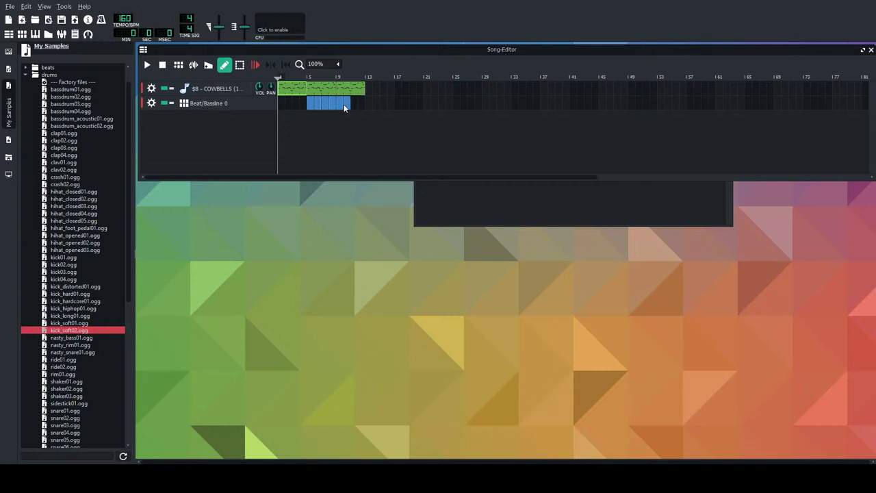
{"action": "left_click_drag", "start_coordinate": [365, 104], "coordinate": [368, 107]}
{"action": "double_click", "coordinate": [369, 106]}
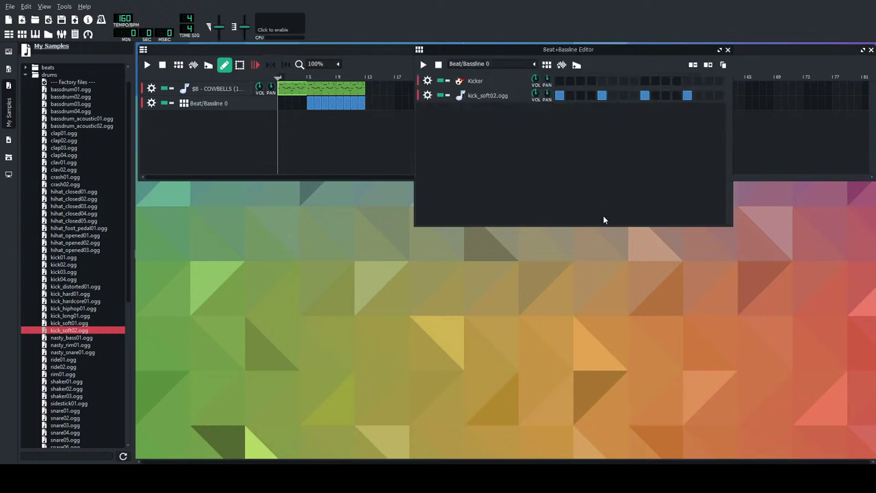
{"action": "left_click", "coordinate": [727, 50]}
Play the cowbell and kick arrangement from the start and stop playback.
{"action": "key", "text": "space"}
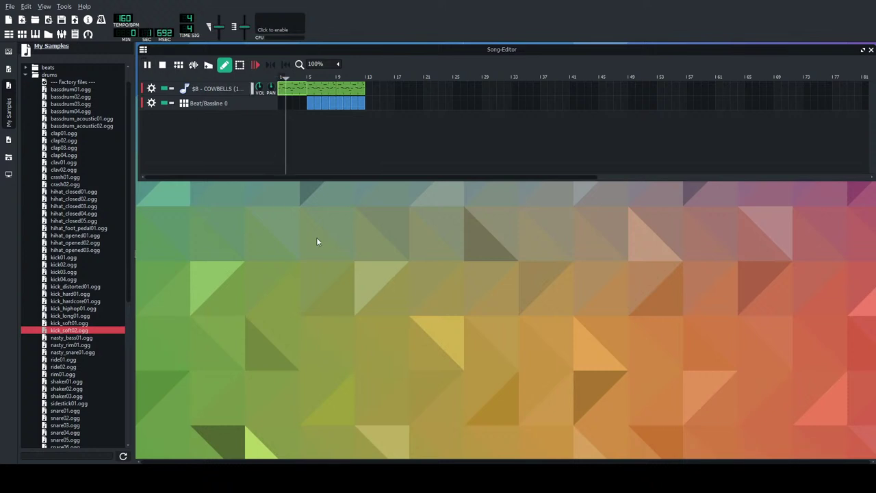
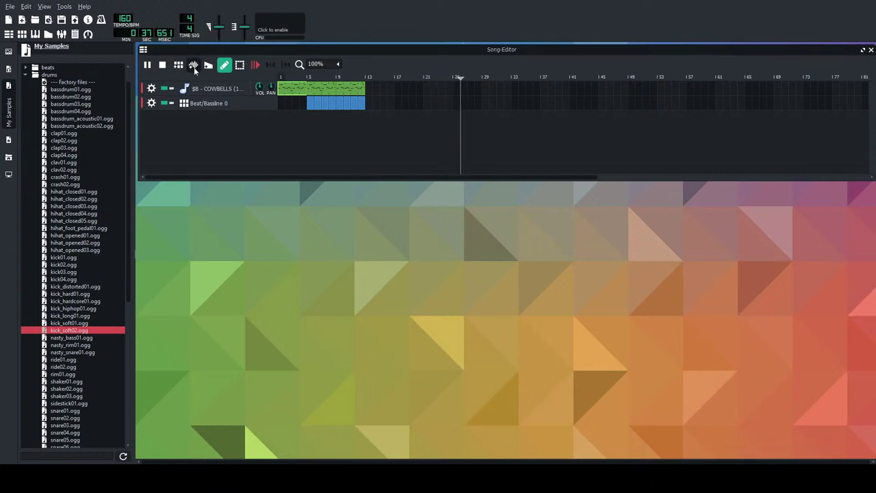
{"action": "left_click", "coordinate": [162, 65]}
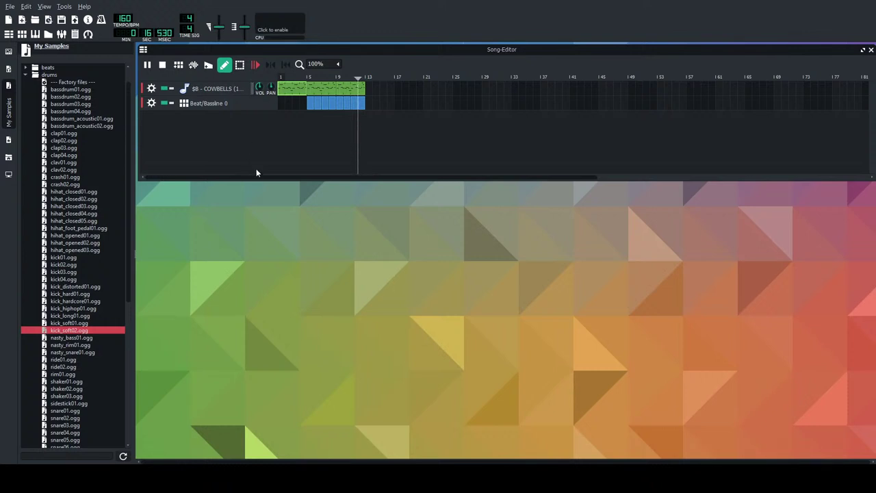
{"action": "left_click", "coordinate": [163, 64]}
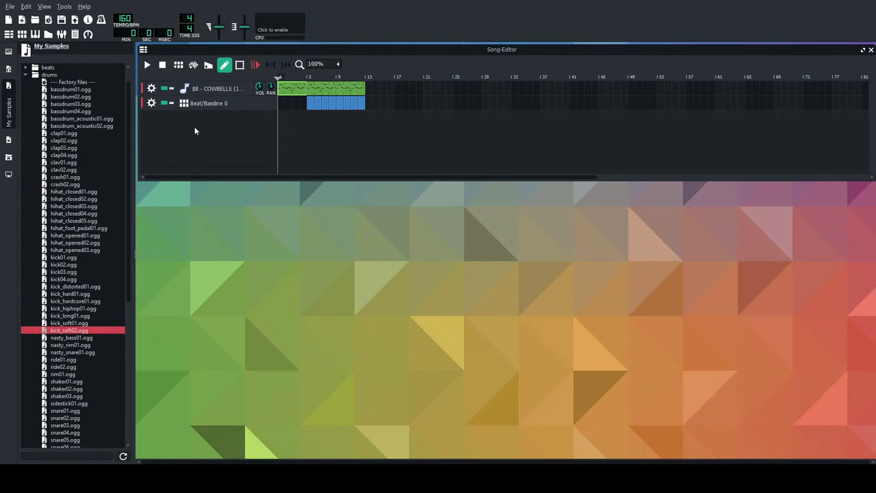
Audition the snare and tom samples in the drums folder.
{"action": "scroll", "coordinate": [102, 439], "scroll_direction": "down", "scroll_amount": 2}
{"action": "left_click", "coordinate": [73, 389]}
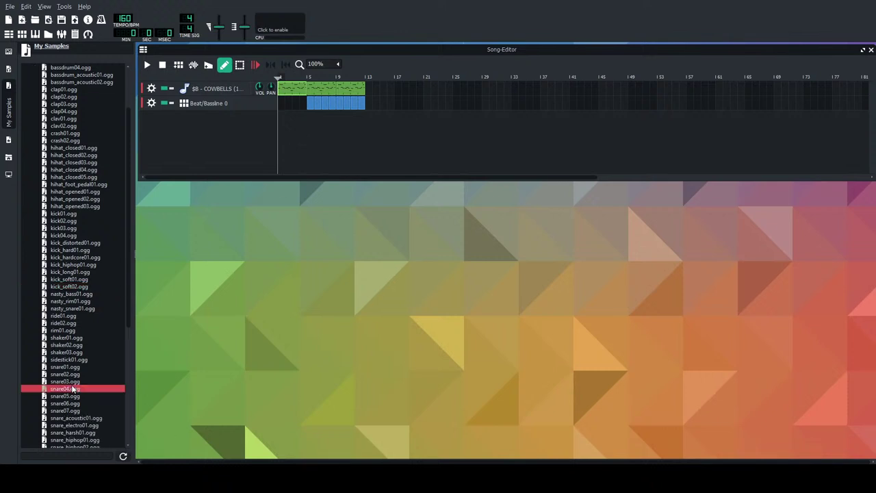
{"action": "left_click", "coordinate": [91, 367]}
{"action": "scroll", "coordinate": [96, 280], "scroll_direction": "down", "scroll_amount": 6}
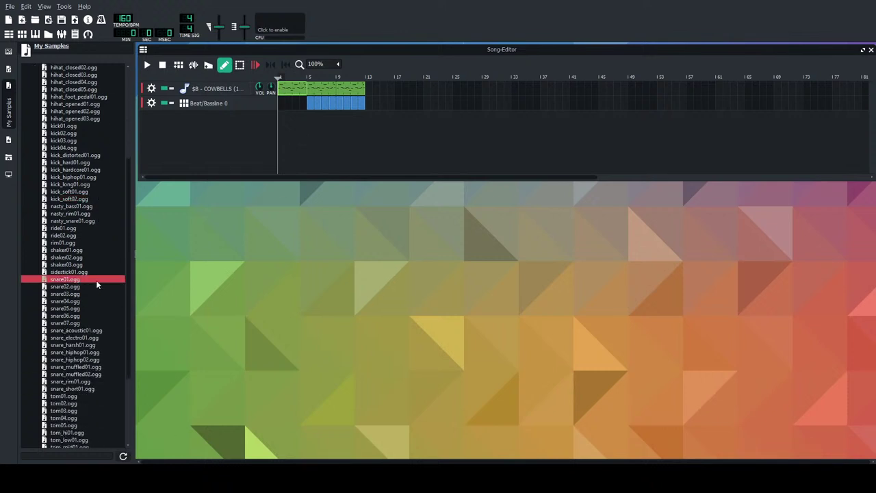
{"action": "left_click", "coordinate": [88, 345]}
{"action": "left_click", "coordinate": [82, 409]}
{"action": "left_click", "coordinate": [80, 360]}
{"action": "scroll", "coordinate": [68, 308], "scroll_direction": "up", "scroll_amount": 7}
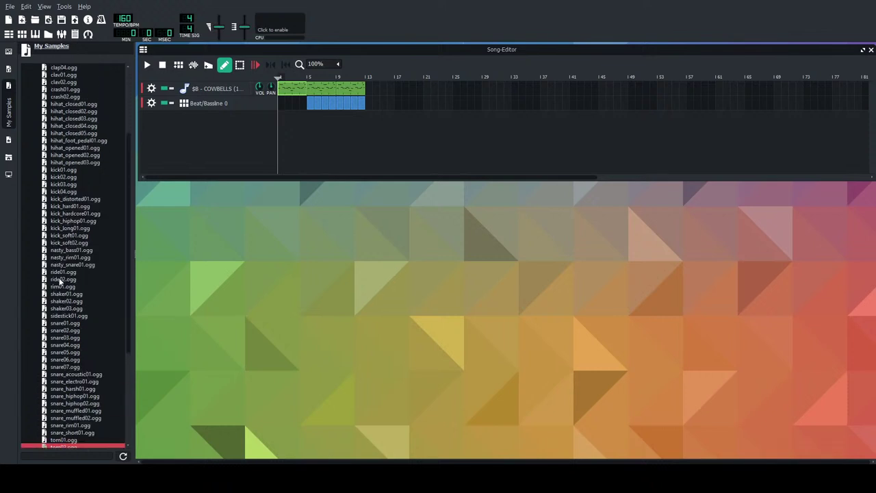
{"action": "scroll", "coordinate": [60, 280], "scroll_direction": "up", "scroll_amount": 2}
Switch to the tr808 folder under drumsynth and audition its cowbell, handclap, hat, kick, ride, rimshot and snare samples.
{"action": "left_click", "coordinate": [28, 98]}
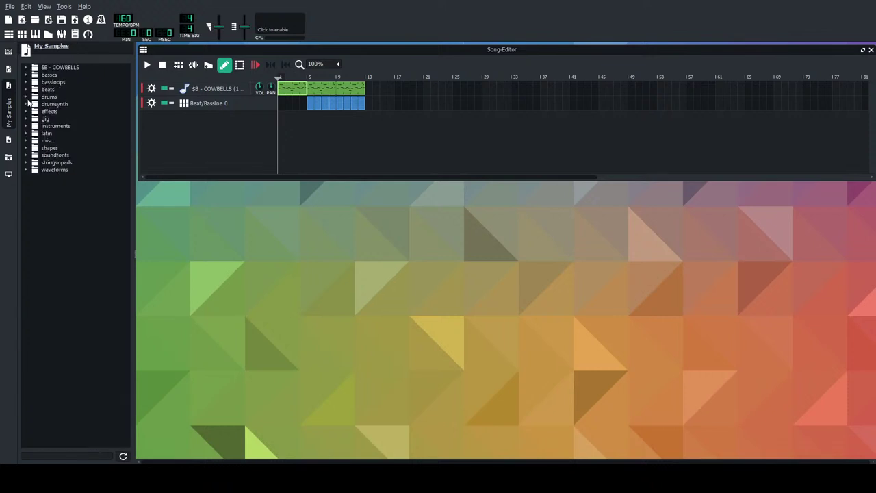
{"action": "left_click", "coordinate": [27, 104]}
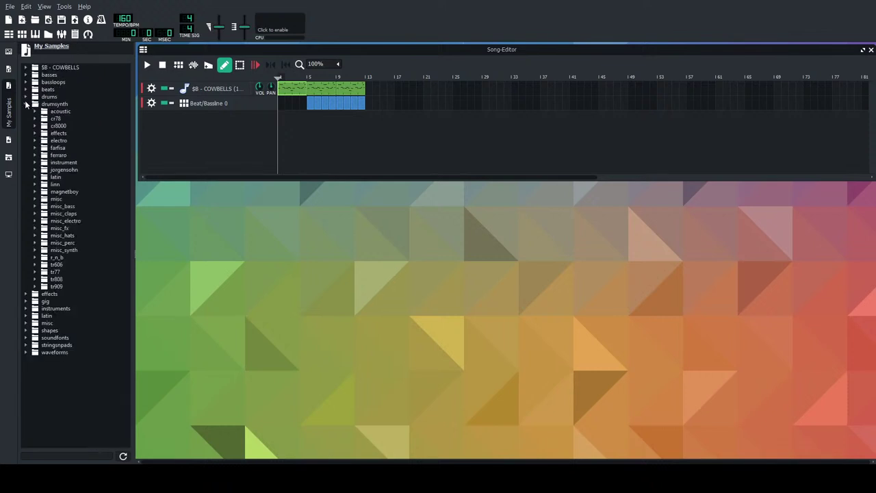
{"action": "left_click", "coordinate": [39, 279]}
{"action": "left_click", "coordinate": [68, 300]}
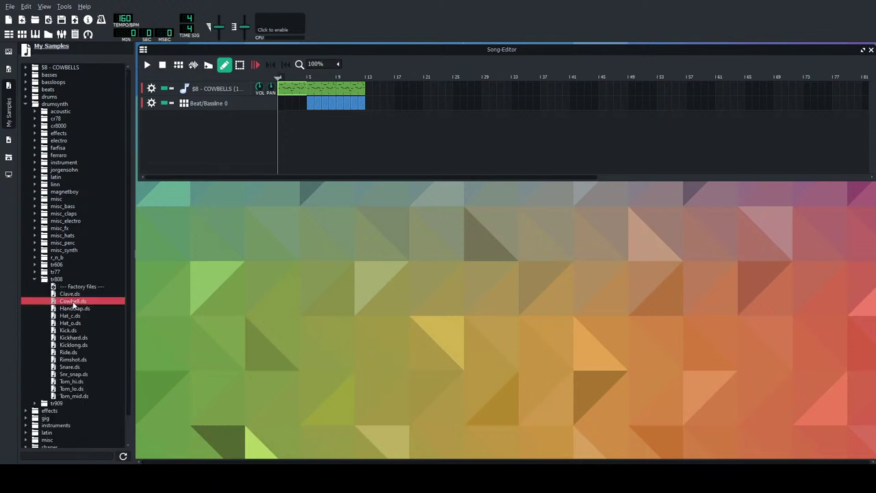
{"action": "left_click", "coordinate": [75, 309]}
{"action": "left_click", "coordinate": [75, 322]}
{"action": "left_click", "coordinate": [76, 331]}
{"action": "left_click", "coordinate": [75, 338]}
{"action": "left_click", "coordinate": [76, 345]}
{"action": "left_click", "coordinate": [77, 352]}
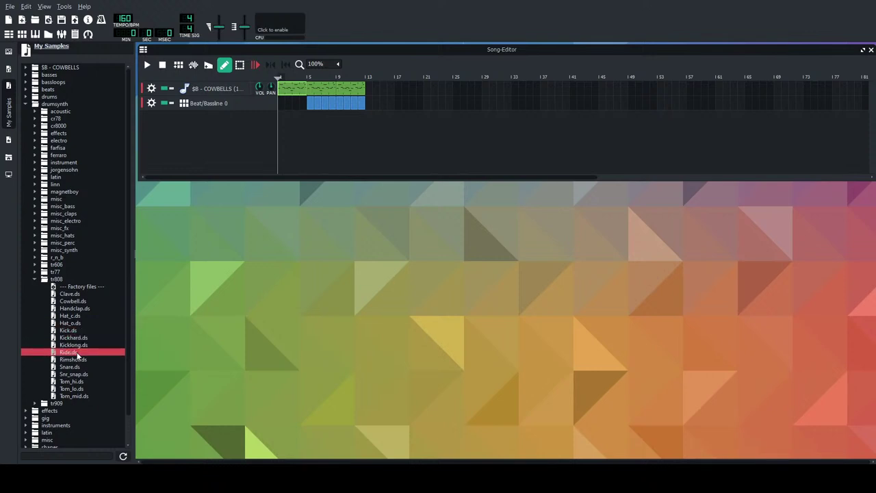
{"action": "left_click", "coordinate": [78, 361]}
{"action": "left_click", "coordinate": [79, 369]}
{"action": "left_click", "coordinate": [80, 347]}
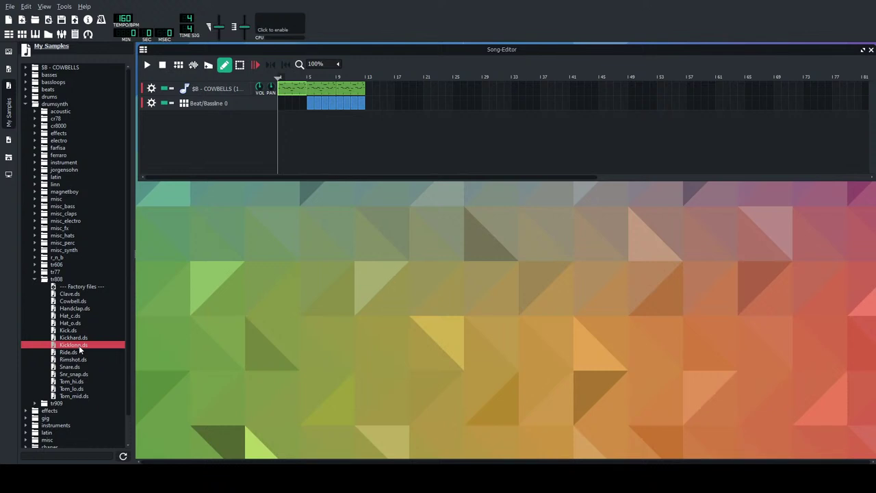
Add a Kicklong.ds track with a clip at bar 9 and audition different pitches in its piano roll.
{"action": "left_click_drag", "start_coordinate": [237, 144], "coordinate": [241, 119]}
{"action": "double_click", "coordinate": [345, 118]}
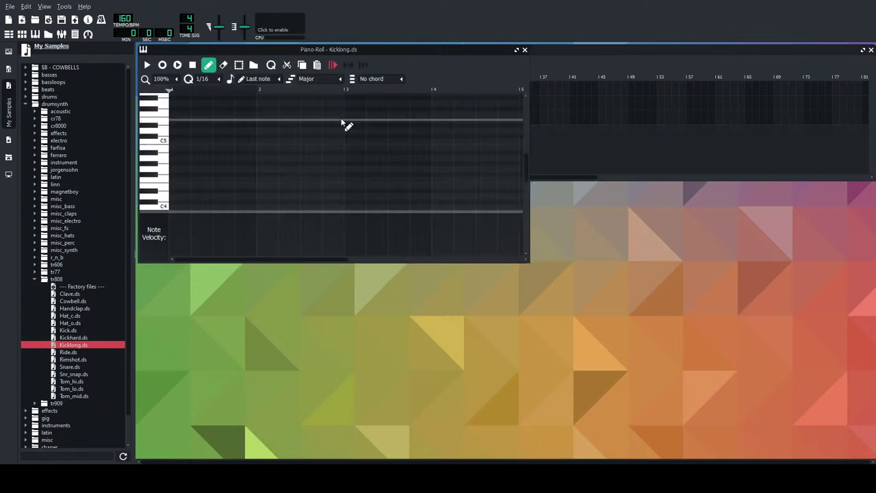
{"action": "scroll", "coordinate": [162, 178], "scroll_direction": "down", "scroll_amount": 5}
{"action": "left_click", "coordinate": [162, 186]}
{"action": "mouse_move", "coordinate": [161, 188]}
{"action": "left_mouse_down"}
{"action": "mouse_move", "coordinate": [162, 112]}
{"action": "mouse_move", "coordinate": [163, 202]}
{"action": "left_mouse_up"}
{"action": "left_click", "coordinate": [162, 179]}
{"action": "scroll", "coordinate": [162, 157], "scroll_direction": "up", "scroll_amount": 5}
{"action": "scroll", "coordinate": [163, 203], "scroll_direction": "down", "scroll_amount": 5}
{"action": "left_click_drag", "start_coordinate": [163, 151], "coordinate": [163, 114]}
{"action": "left_click", "coordinate": [162, 114]}
{"action": "scroll", "coordinate": [162, 137], "scroll_direction": "up", "scroll_amount": 3}
{"action": "left_click", "coordinate": [162, 159]}
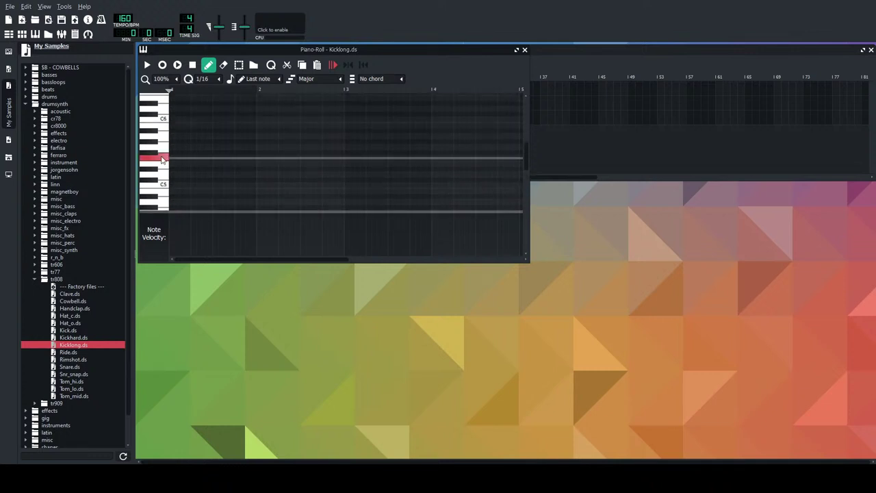
{"action": "left_click", "coordinate": [163, 149]}
Draw three half-bar F5 notes and one half-bar E5 note in the Kicklong.ds clip and play the clip.
{"action": "mouse_move", "coordinate": [180, 158]}
{"action": "left_mouse_down"}
{"action": "mouse_move", "coordinate": [227, 159]}
{"action": "mouse_move", "coordinate": [218, 168]}
{"action": "left_mouse_up"}
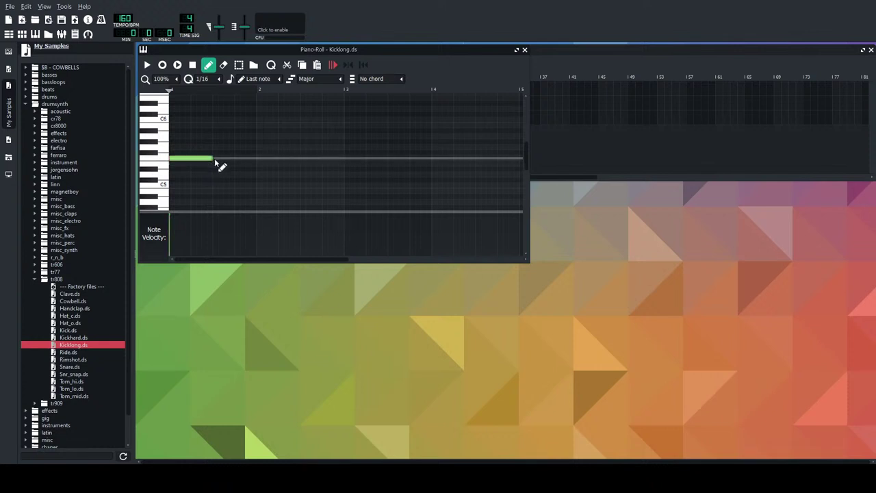
{"action": "left_click", "coordinate": [216, 162]}
{"action": "left_click", "coordinate": [262, 160]}
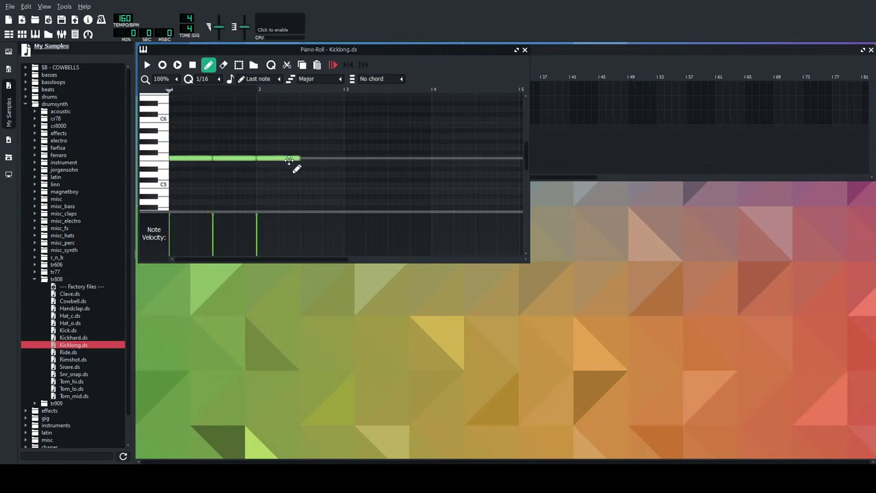
{"action": "left_click", "coordinate": [303, 163]}
{"action": "left_click", "coordinate": [147, 64]}
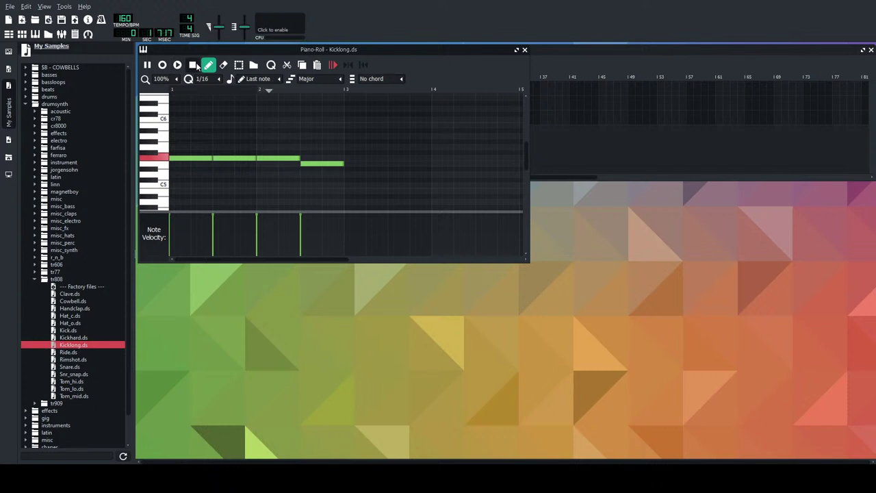
{"action": "left_click", "coordinate": [194, 65]}
Replace the Kicklong.ds notes with three quarter-bar G5 notes followed by one quarter-bar A5 note and play them.
{"action": "right_click", "coordinate": [244, 160]}
{"action": "right_click", "coordinate": [277, 158]}
{"action": "right_click", "coordinate": [321, 164]}
{"action": "mouse_move", "coordinate": [211, 159]}
{"action": "left_mouse_down"}
{"action": "mouse_move", "coordinate": [180, 149]}
{"action": "mouse_move", "coordinate": [179, 132]}
{"action": "mouse_move", "coordinate": [179, 147]}
{"action": "left_mouse_up"}
{"action": "left_click", "coordinate": [200, 148]}
{"action": "left_click", "coordinate": [221, 148]}
{"action": "left_click", "coordinate": [242, 137]}
{"action": "left_click", "coordinate": [147, 64]}
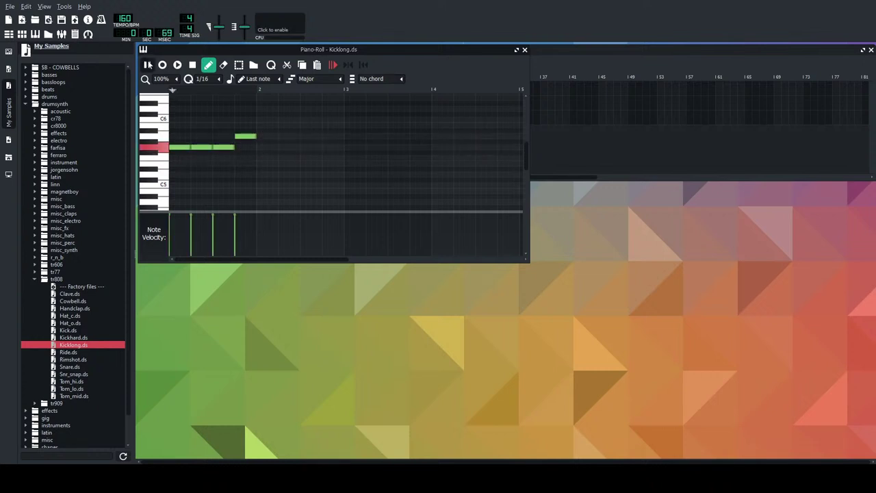
{"action": "left_click", "coordinate": [192, 64]}
Rework beats 2 to 4 of the Kicklong.ds clip into eighth notes, two on G5, two on A5 and one on G5, and play it.
{"action": "right_click", "coordinate": [203, 148]}
{"action": "left_click", "coordinate": [205, 148]}
{"action": "left_click", "coordinate": [202, 147]}
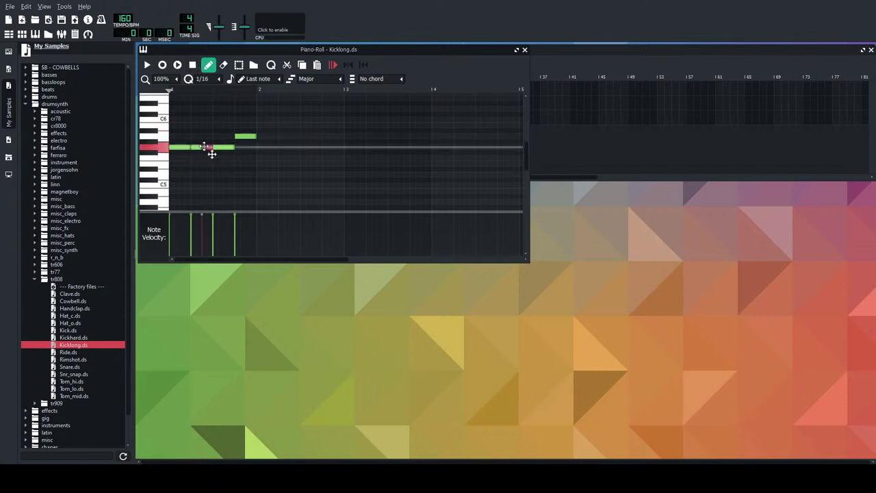
{"action": "right_click", "coordinate": [218, 147]}
{"action": "left_click", "coordinate": [218, 136]}
{"action": "right_click", "coordinate": [239, 137]}
{"action": "left_click", "coordinate": [228, 137]}
{"action": "left_click", "coordinate": [234, 147]}
{"action": "left_click_drag", "start_coordinate": [234, 147], "coordinate": [240, 148]}
{"action": "left_click", "coordinate": [147, 64]}
{"action": "left_click", "coordinate": [193, 65]}
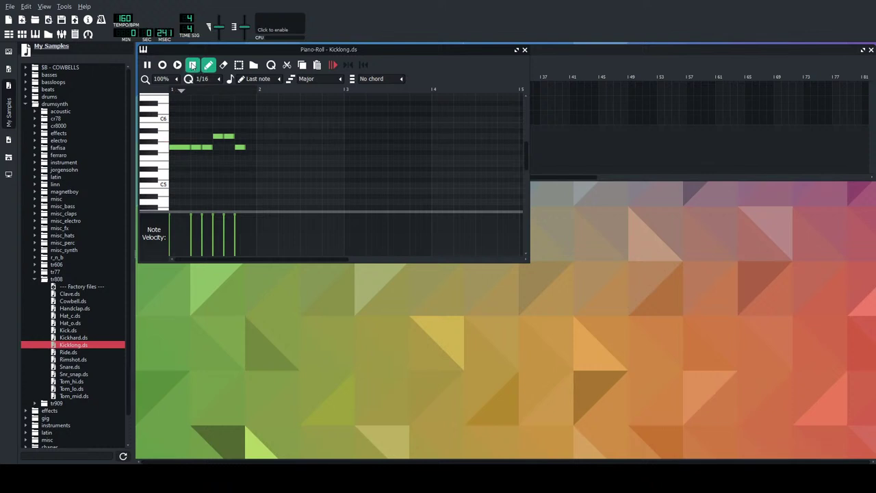
Play the song from just before bar 9 to hear the Kicklong.ds clip in context and stop playback.
{"action": "left_click", "coordinate": [524, 50]}
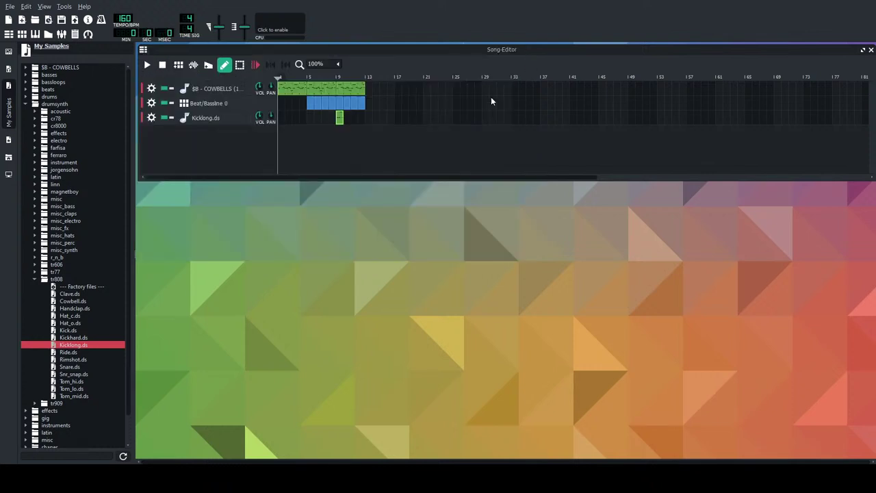
{"action": "left_click", "coordinate": [328, 78]}
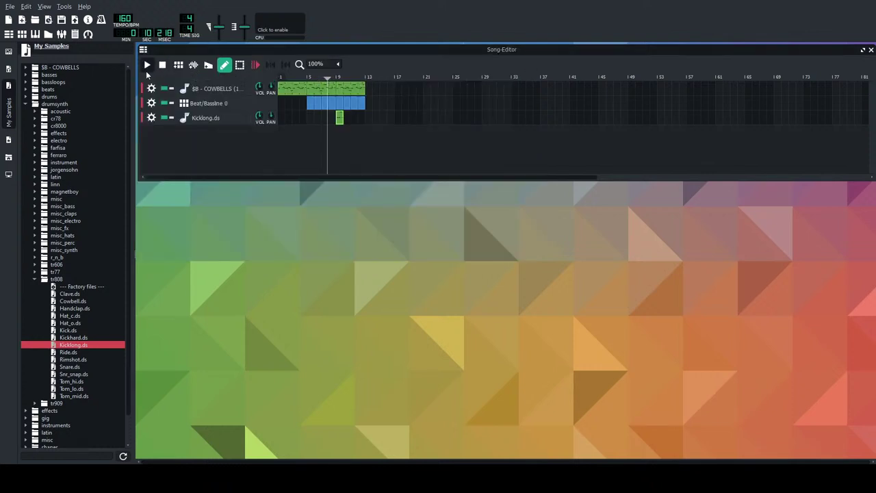
{"action": "left_click", "coordinate": [145, 71]}
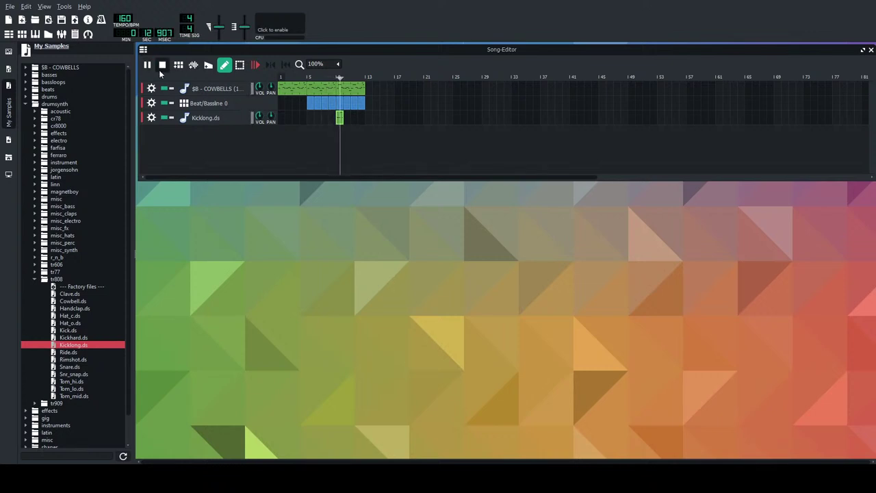
{"action": "left_click", "coordinate": [163, 64]}
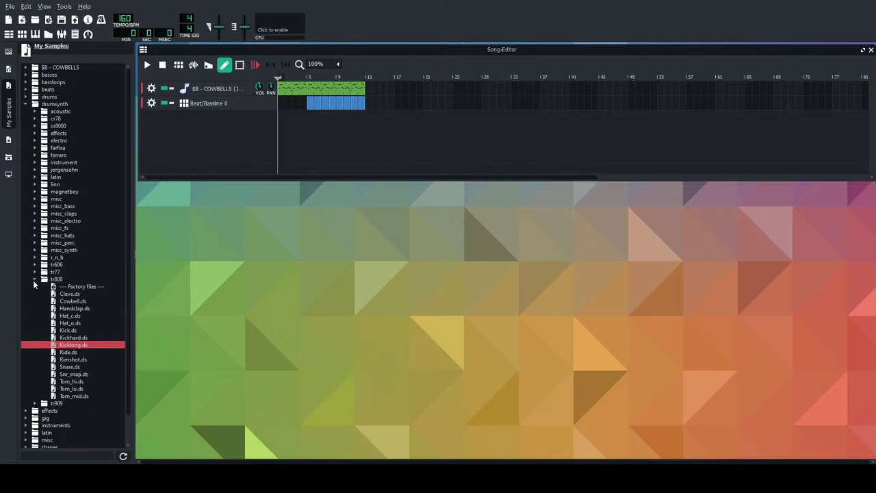
Audition more tr808 samples, from the snares and toms back to Handclap.ds.
{"action": "left_click", "coordinate": [81, 368]}
{"action": "left_click", "coordinate": [81, 374]}
{"action": "left_click", "coordinate": [81, 381]}
{"action": "left_click", "coordinate": [81, 389]}
{"action": "left_click", "coordinate": [80, 395]}
{"action": "left_click", "coordinate": [77, 360]}
{"action": "left_click", "coordinate": [76, 351]}
{"action": "left_click", "coordinate": [77, 337]}
{"action": "left_click", "coordinate": [76, 323]}
{"action": "left_click", "coordinate": [78, 309]}
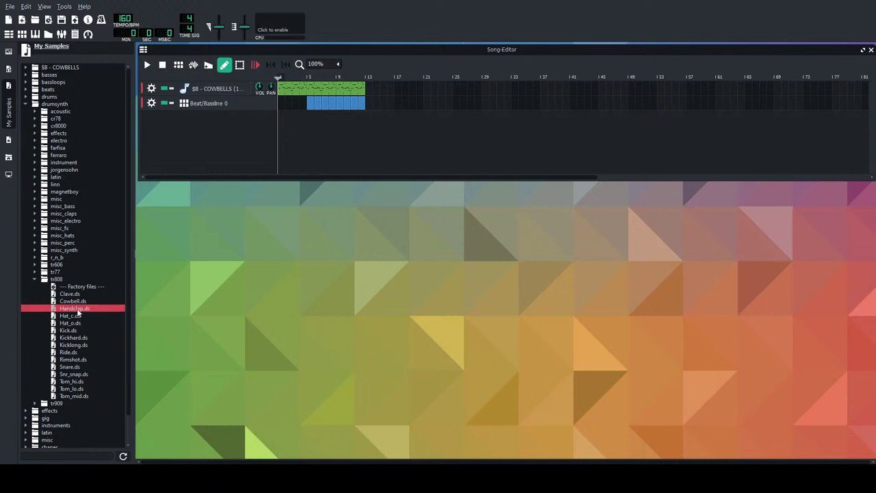
{"action": "left_click_drag", "start_coordinate": [77, 310], "coordinate": [83, 309]}
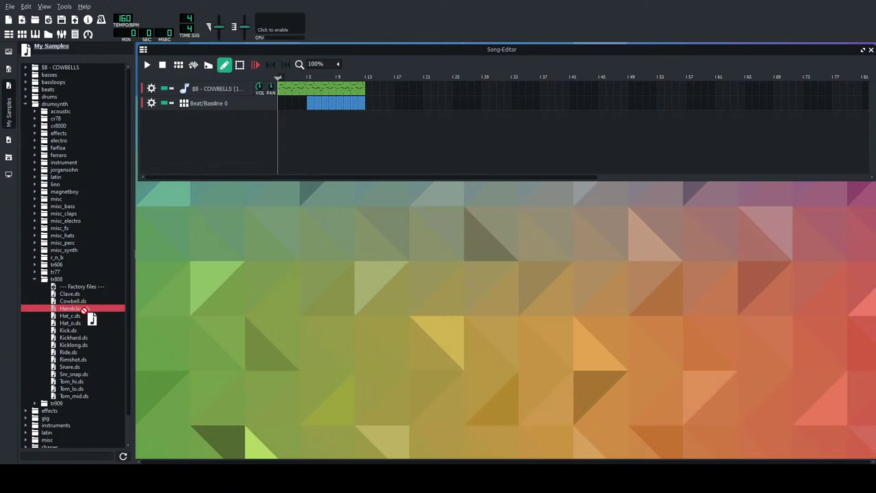
Switch to the beats folder and audition 909beat01.ogg, break01.ogg, break02.ogg and break03.ogg.
{"action": "left_click", "coordinate": [34, 278]}
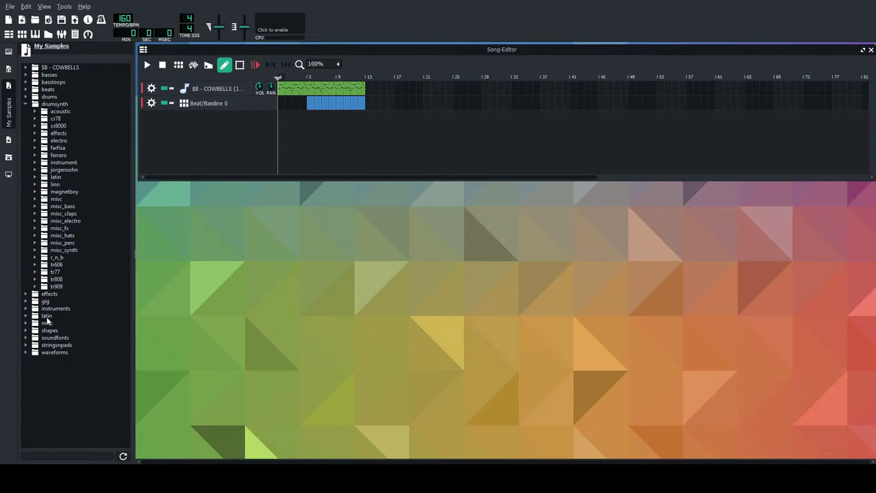
{"action": "left_click", "coordinate": [24, 104]}
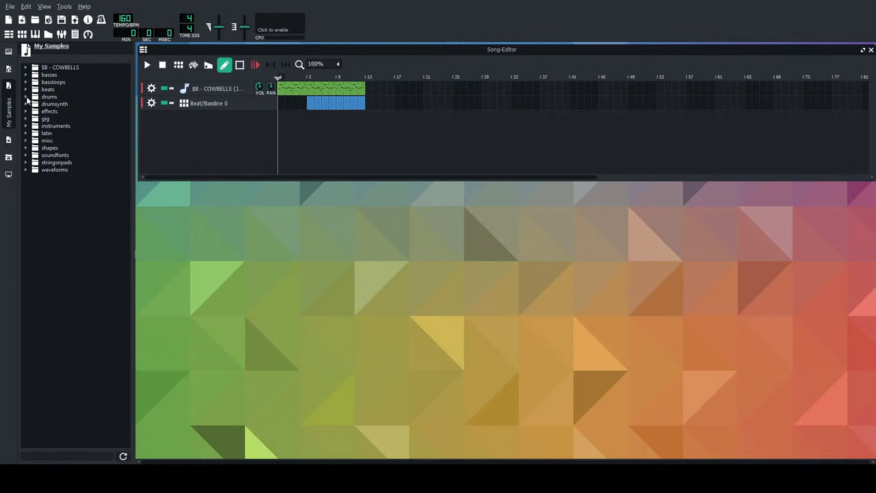
{"action": "left_click", "coordinate": [26, 96]}
{"action": "left_click", "coordinate": [26, 96]}
{"action": "left_click", "coordinate": [26, 89]}
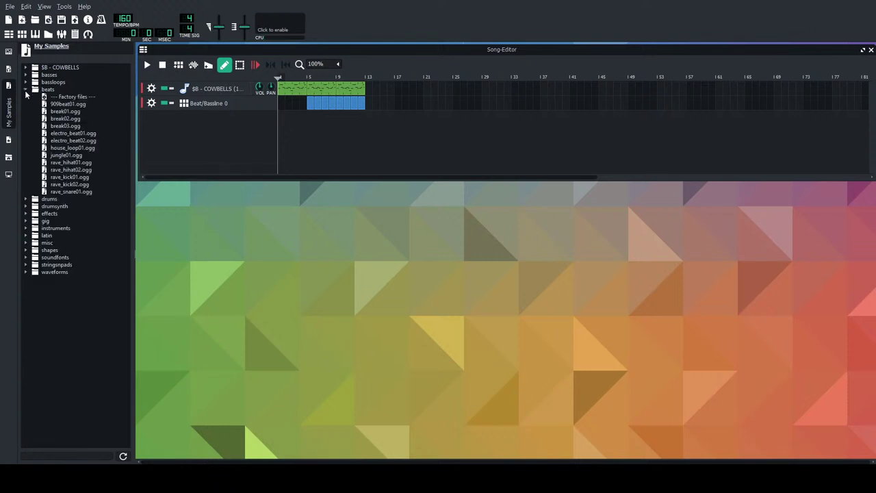
{"action": "left_click", "coordinate": [71, 104]}
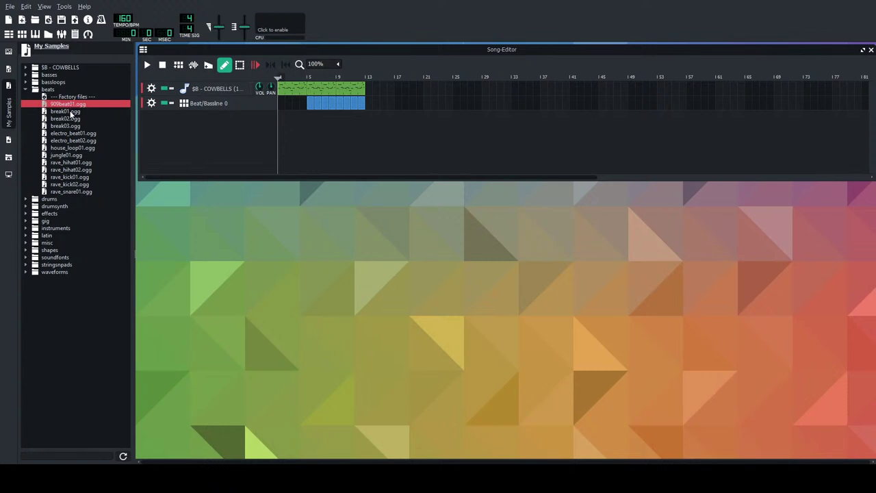
{"action": "left_click", "coordinate": [70, 112]}
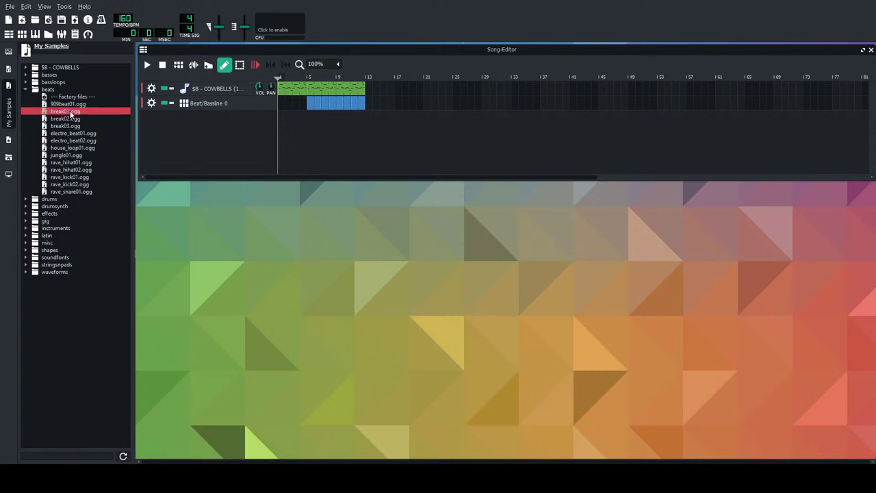
{"action": "left_click", "coordinate": [67, 119]}
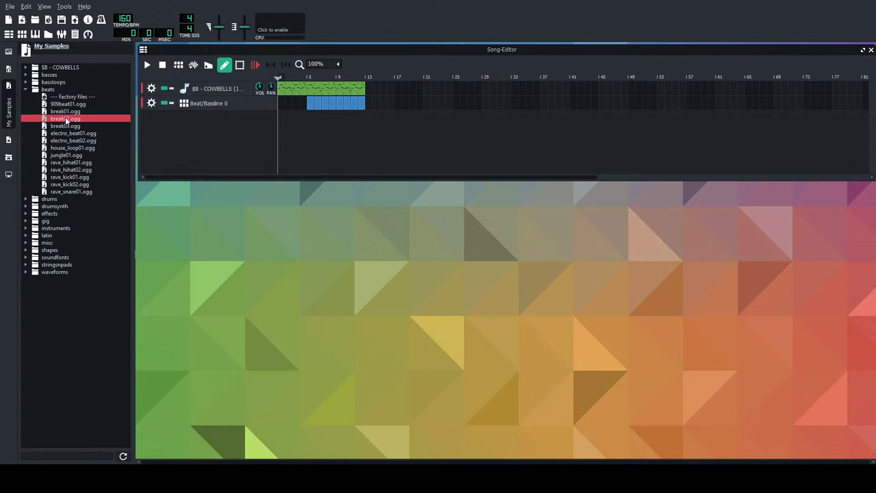
{"action": "left_click", "coordinate": [64, 125]}
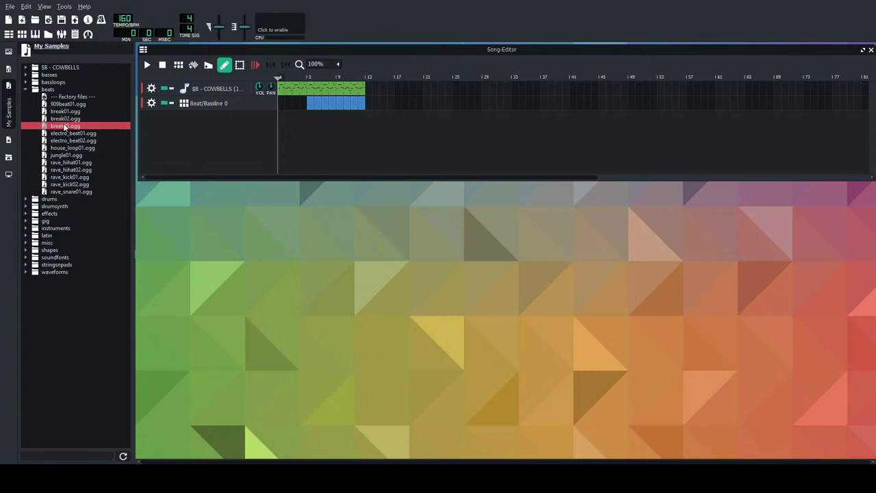
Add a break03.ogg track and draw a one-bar C5 note in a new clip at bar 5.
{"action": "left_click_drag", "start_coordinate": [193, 130], "coordinate": [274, 130]}
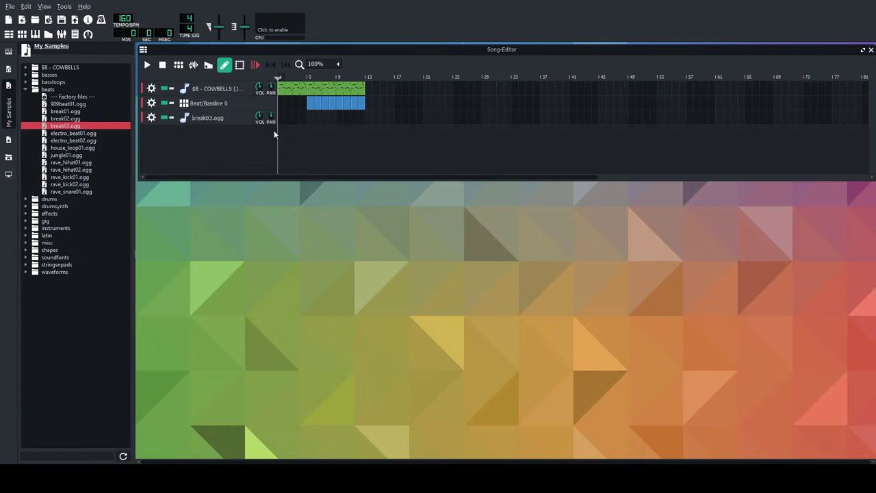
{"action": "double_click", "coordinate": [314, 120]}
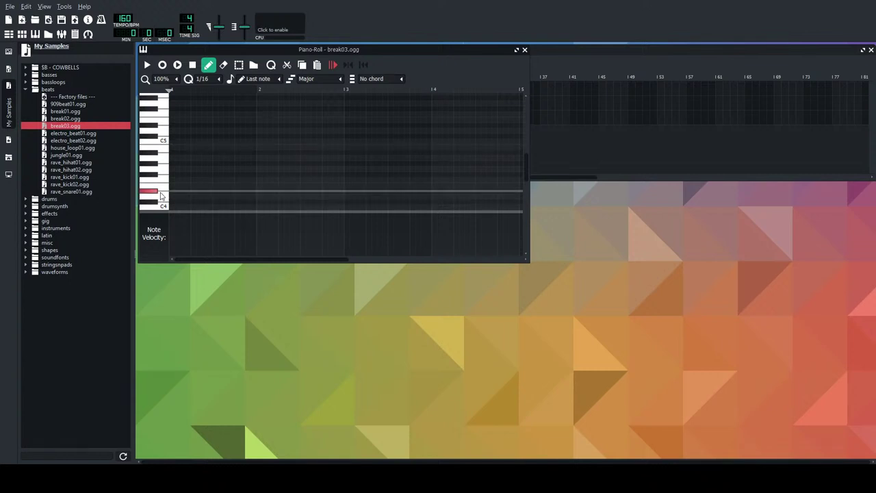
{"action": "left_click", "coordinate": [174, 141]}
{"action": "left_click_drag", "start_coordinate": [176, 143], "coordinate": [248, 144]}
{"action": "left_click", "coordinate": [159, 144]}
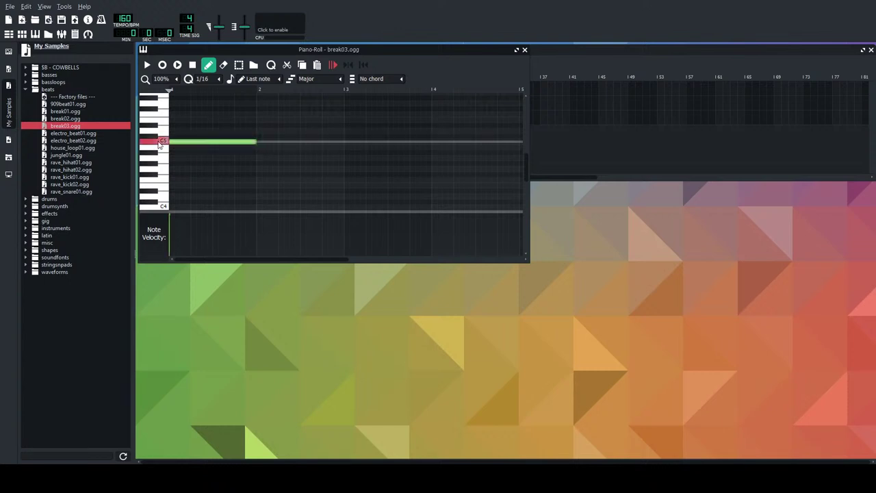
Add three more one-bar C5 notes to fill the break03.ogg clip to four bars and play the song.
{"action": "left_click", "coordinate": [266, 142]}
{"action": "left_click", "coordinate": [346, 142]}
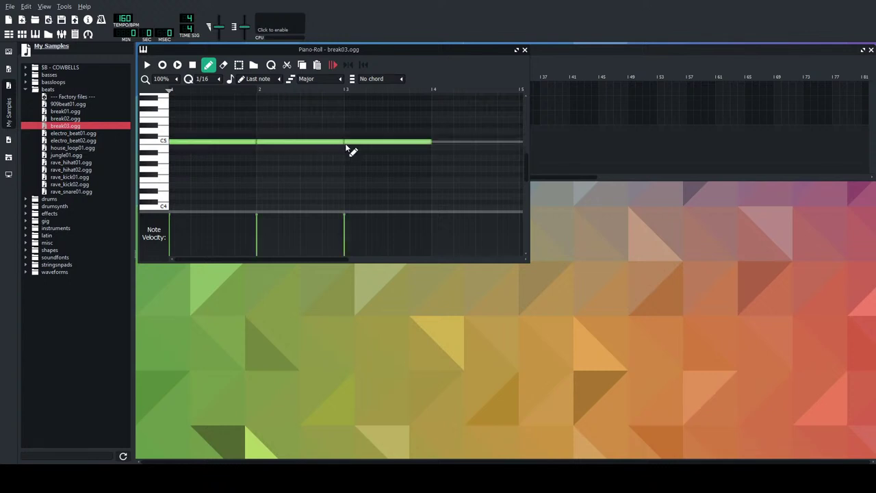
{"action": "left_click", "coordinate": [439, 144]}
{"action": "left_click", "coordinate": [524, 50]}
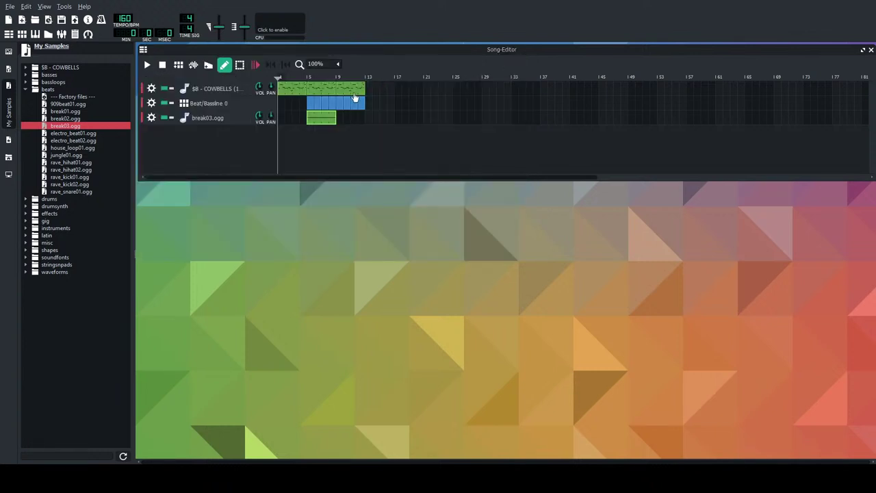
{"action": "left_click", "coordinate": [149, 65]}
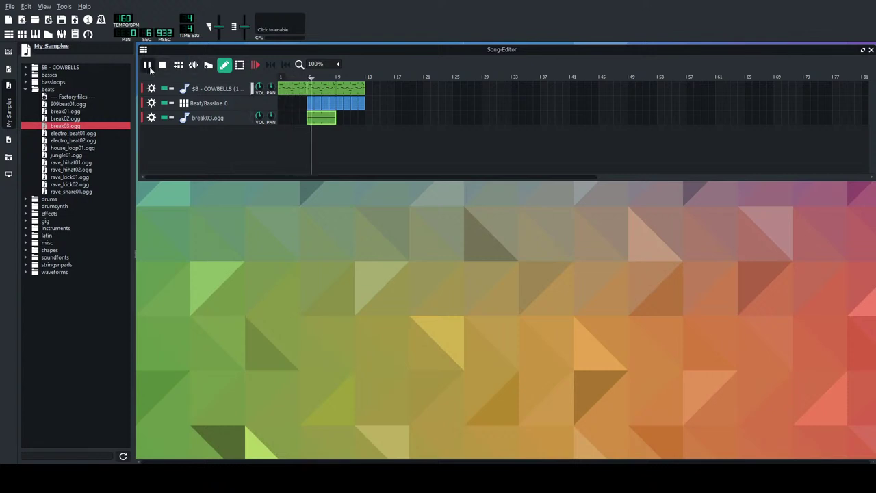
Stop playback and delete the four C5 notes from the break03.ogg clip.
{"action": "key", "text": "space"}
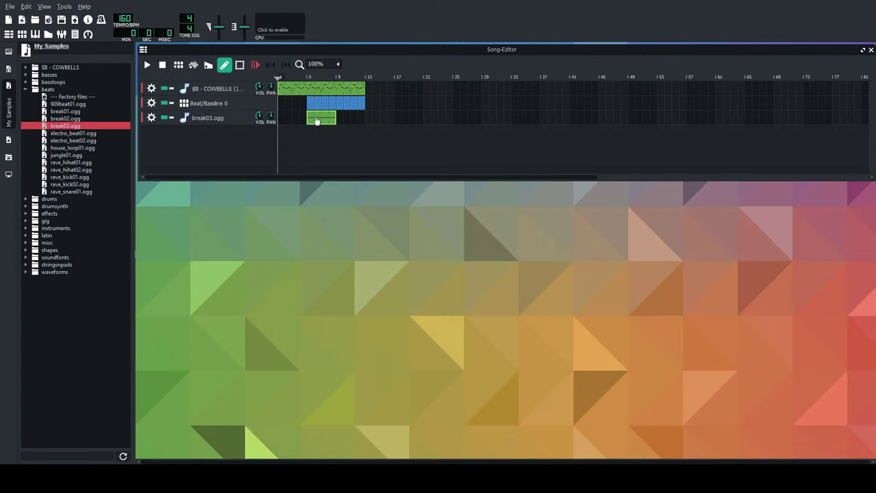
{"action": "double_click", "coordinate": [316, 121]}
{"action": "right_click", "coordinate": [256, 153]}
{"action": "right_click", "coordinate": [500, 157]}
{"action": "right_click", "coordinate": [386, 149]}
{"action": "right_click", "coordinate": [301, 150]}
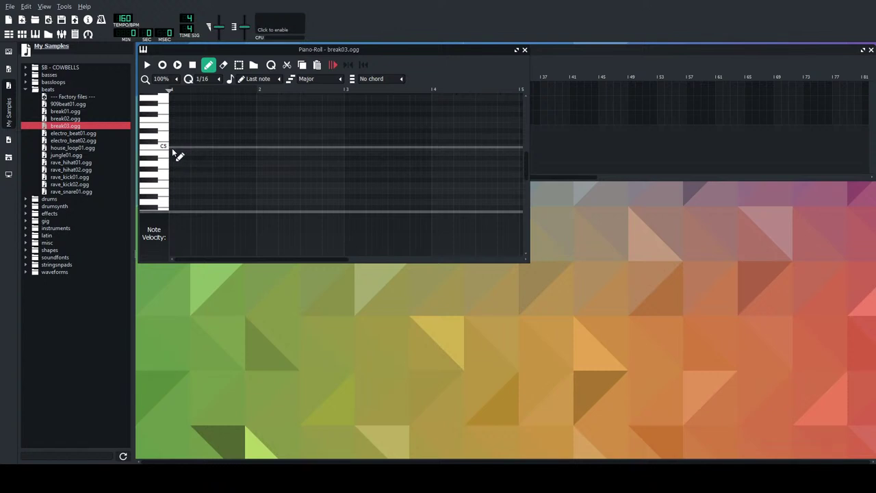
Fill the break03.ogg clip with four one-bar G4 notes and play the song.
{"action": "left_click", "coordinate": [173, 148]}
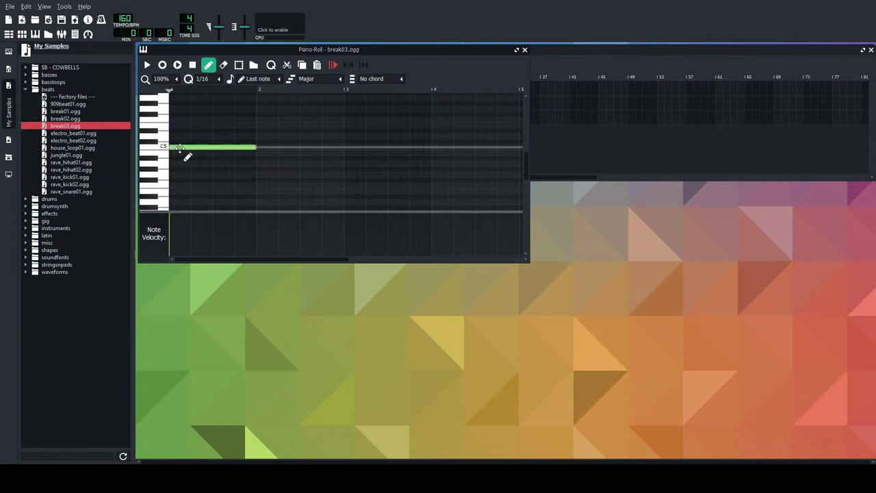
{"action": "left_click_drag", "start_coordinate": [179, 147], "coordinate": [177, 177]}
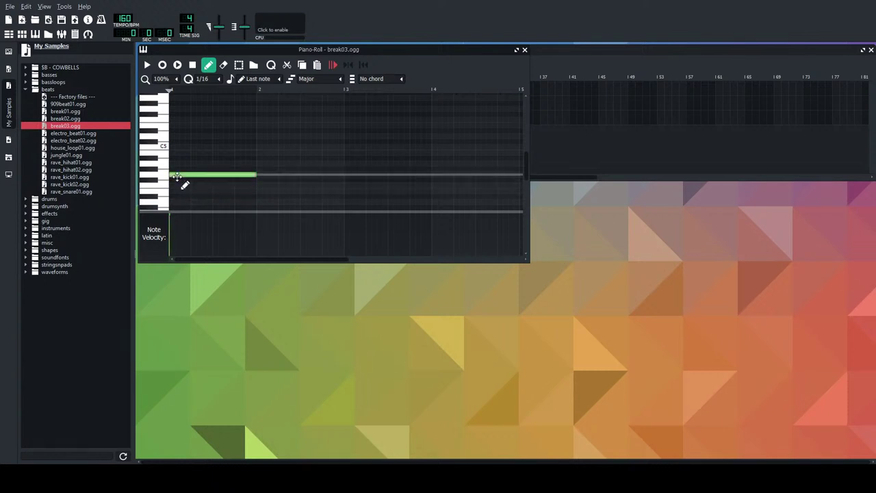
{"action": "left_click", "coordinate": [261, 176]}
{"action": "left_click", "coordinate": [348, 177]}
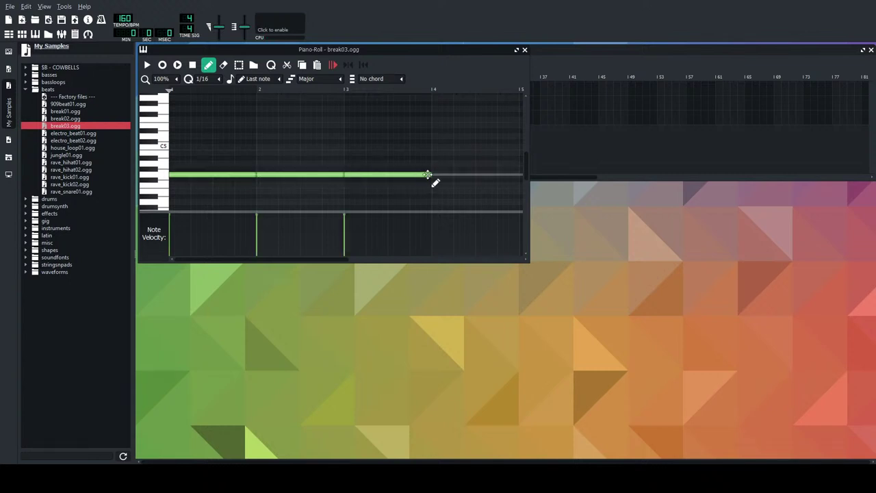
{"action": "left_click", "coordinate": [439, 177]}
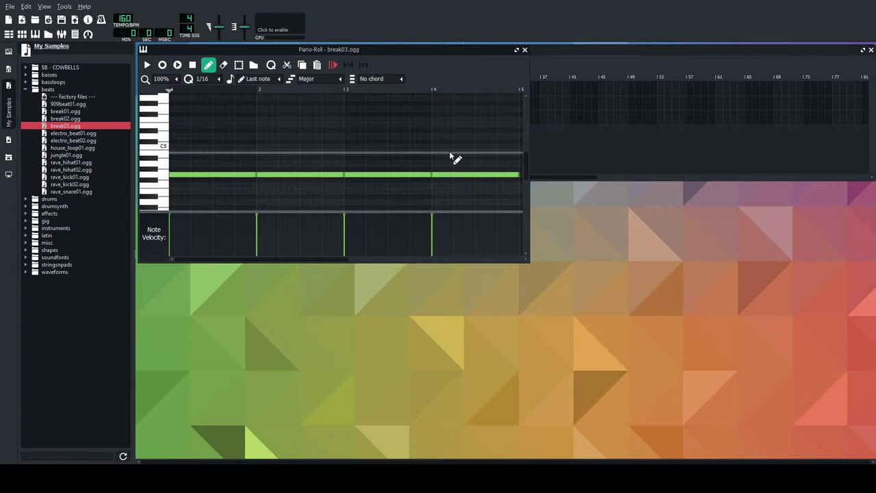
{"action": "left_click", "coordinate": [524, 50]}
{"action": "left_click", "coordinate": [147, 64]}
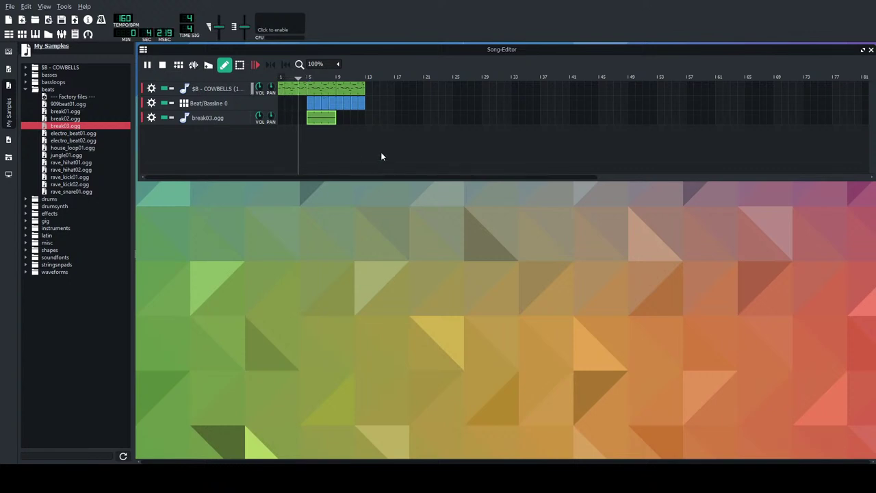
{"action": "left_click", "coordinate": [163, 65]}
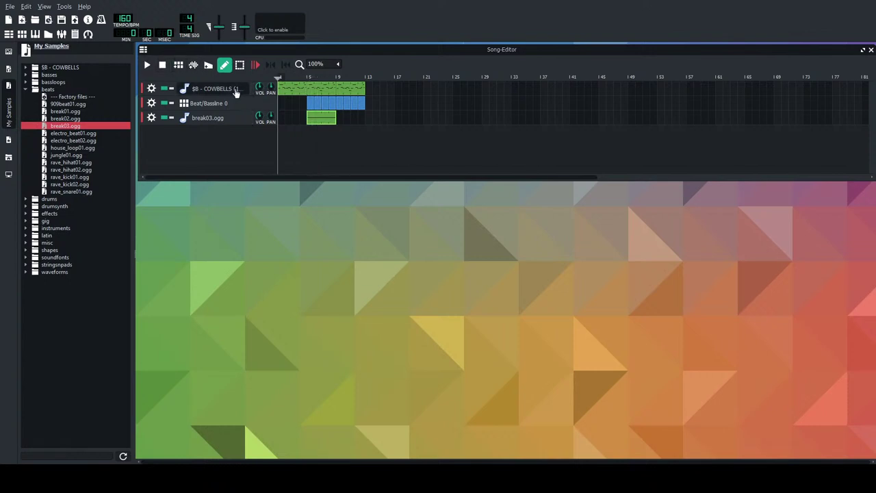
Move all four notes in the break03.ogg clip up one semitone to G#4.
{"action": "double_click", "coordinate": [332, 119]}
{"action": "left_click", "coordinate": [238, 65]}
{"action": "left_click_drag", "start_coordinate": [227, 133], "coordinate": [514, 189]}
{"action": "left_click_drag", "start_coordinate": [213, 139], "coordinate": [205, 154]}
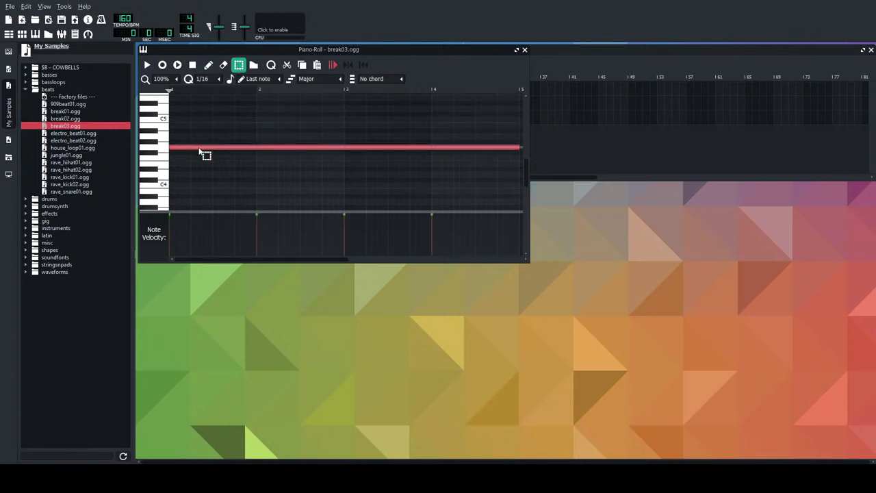
{"action": "left_click", "coordinate": [200, 147]}
{"action": "left_click", "coordinate": [209, 64]}
{"action": "left_click", "coordinate": [238, 64]}
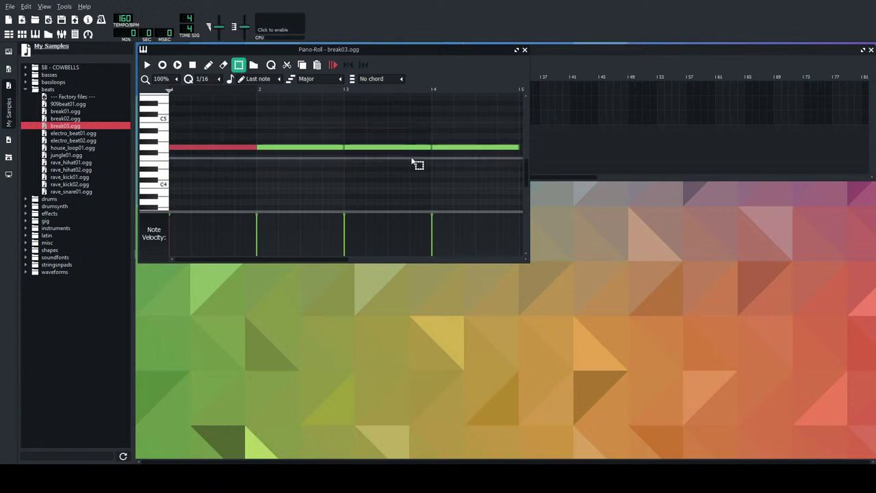
{"action": "key", "text": "ctrl+a"}
{"action": "left_click", "coordinate": [209, 64]}
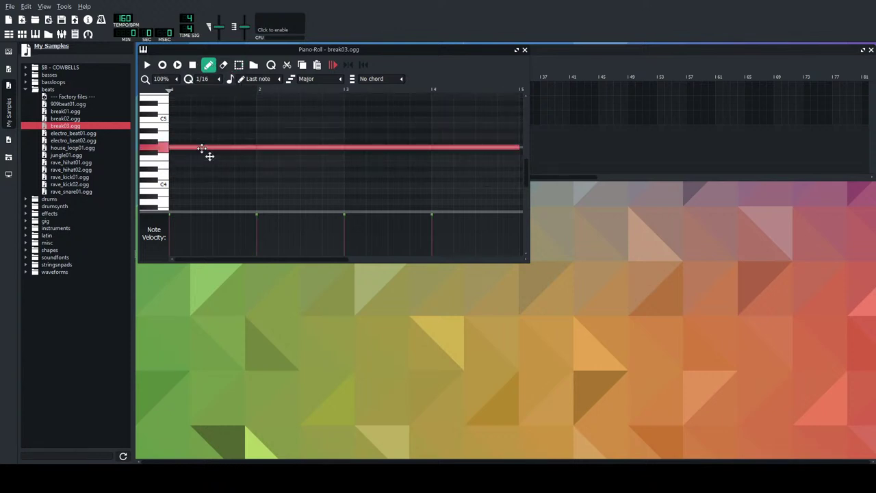
{"action": "left_click_drag", "start_coordinate": [202, 148], "coordinate": [203, 143]}
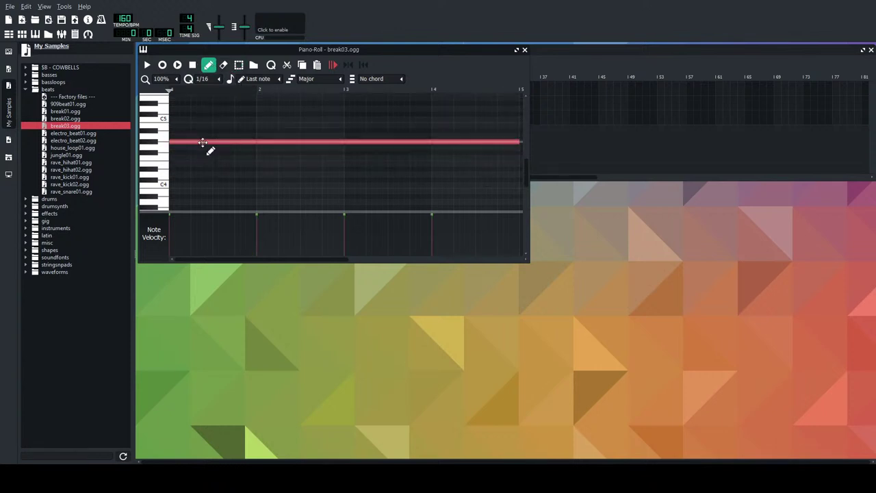
{"action": "left_click", "coordinate": [525, 52]}
Play the song twice to check the transposed break03.ogg clip, and undo the clip.
{"action": "left_click", "coordinate": [147, 65]}
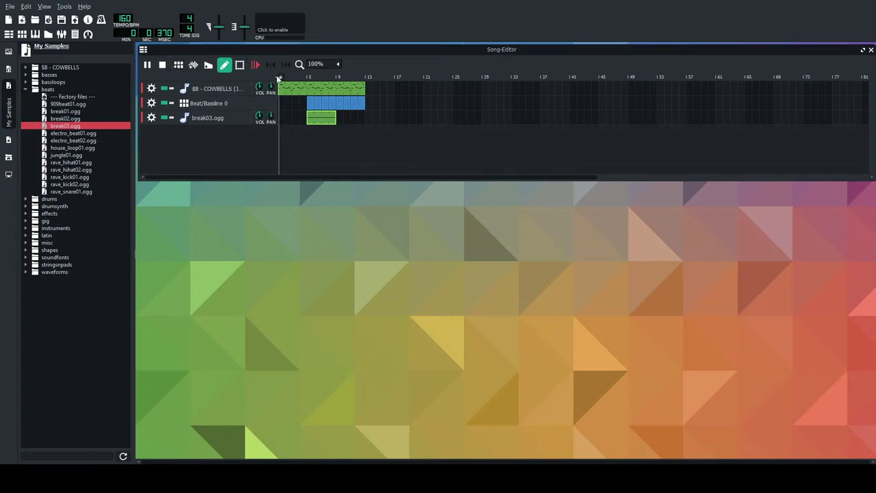
{"action": "double_click", "coordinate": [315, 118]}
{"action": "left_click", "coordinate": [192, 65]}
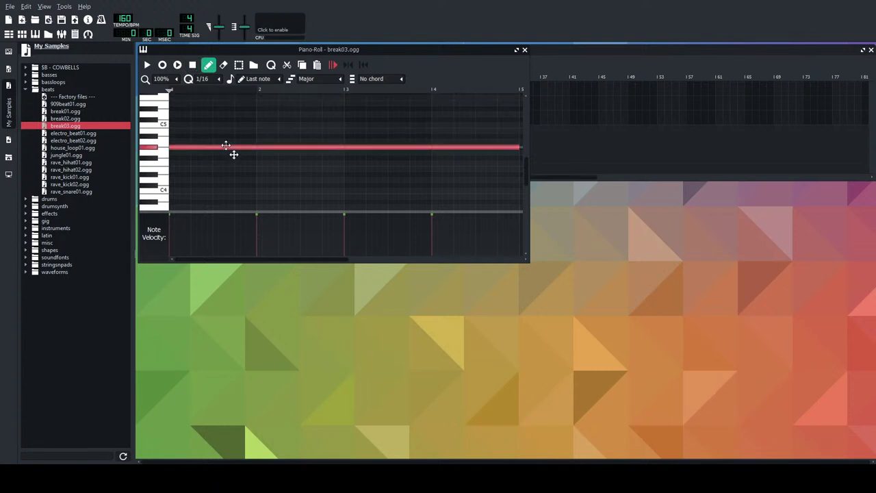
{"action": "left_click", "coordinate": [524, 49]}
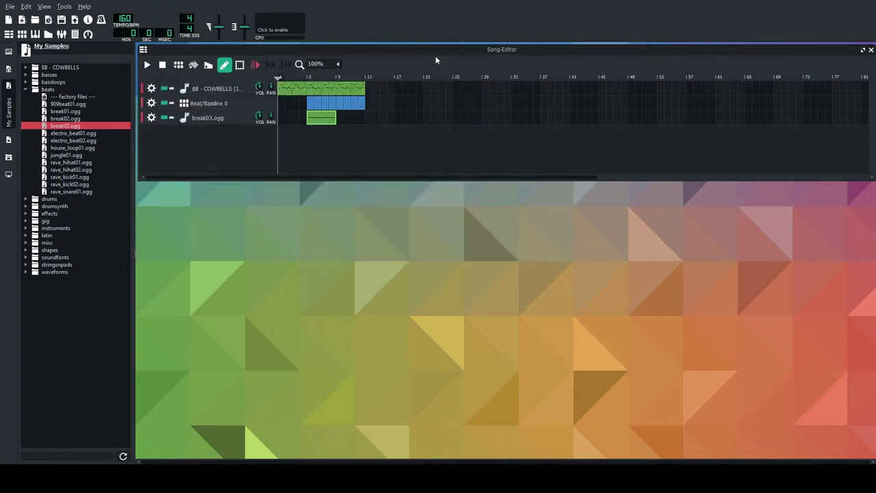
{"action": "left_click", "coordinate": [149, 65]}
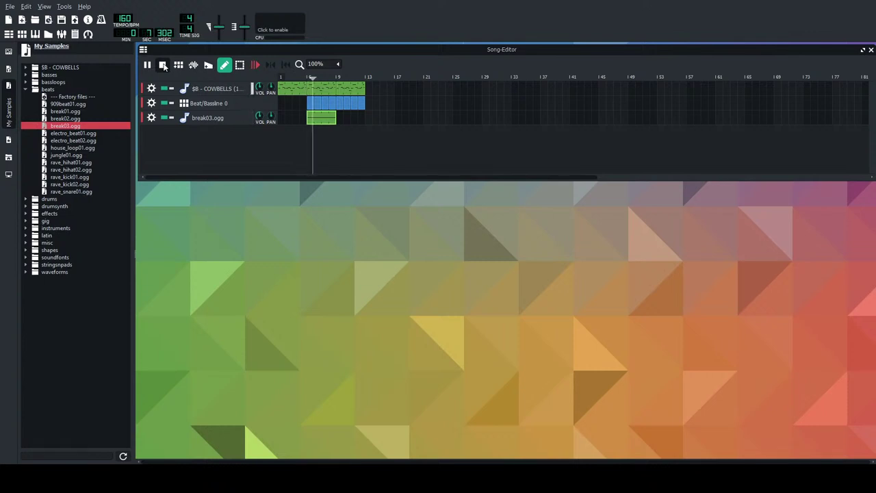
{"action": "left_click", "coordinate": [163, 65]}
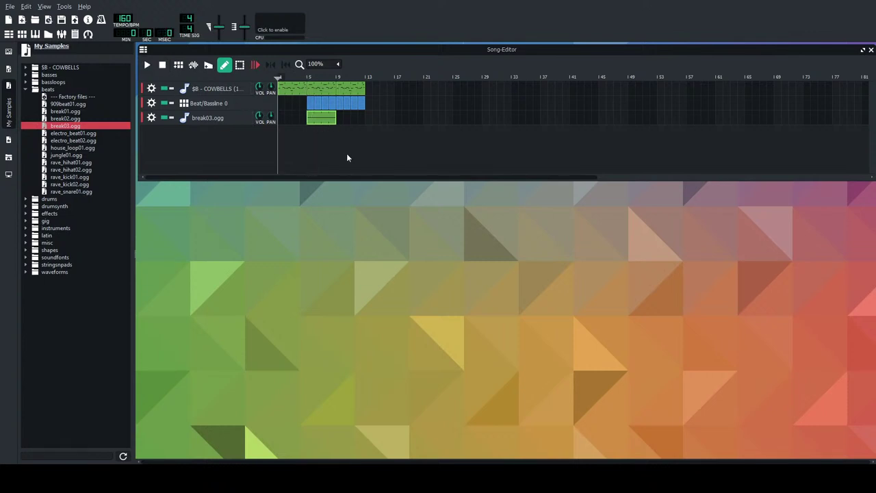
{"action": "key", "text": "ctrl+z"}
Audition rave_hihat01.ogg, jungle01.ogg, house_loop01.ogg and electro_beat01.ogg in the beats folder.
{"action": "left_click", "coordinate": [93, 162]}
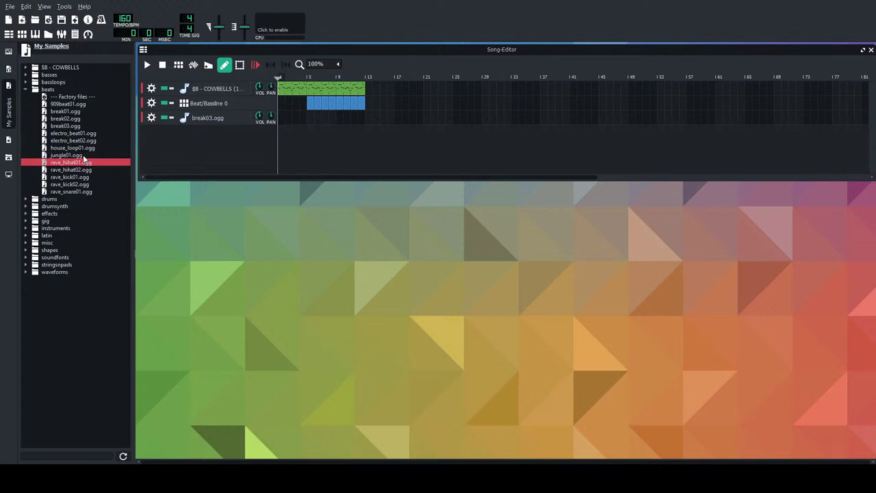
{"action": "left_click", "coordinate": [84, 155]}
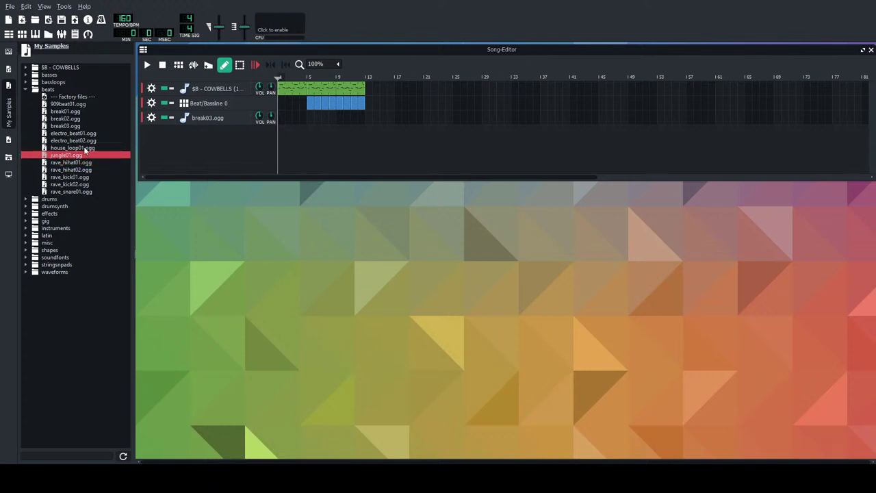
{"action": "left_click", "coordinate": [85, 148]}
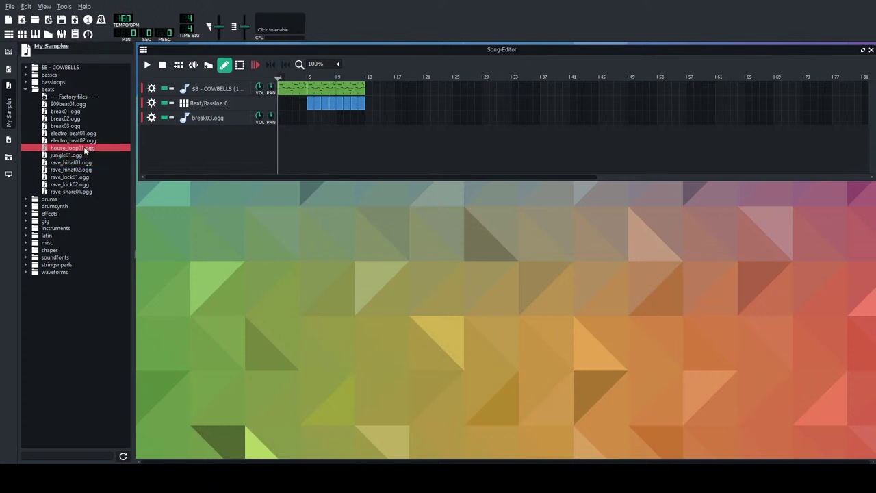
{"action": "left_click", "coordinate": [85, 134]}
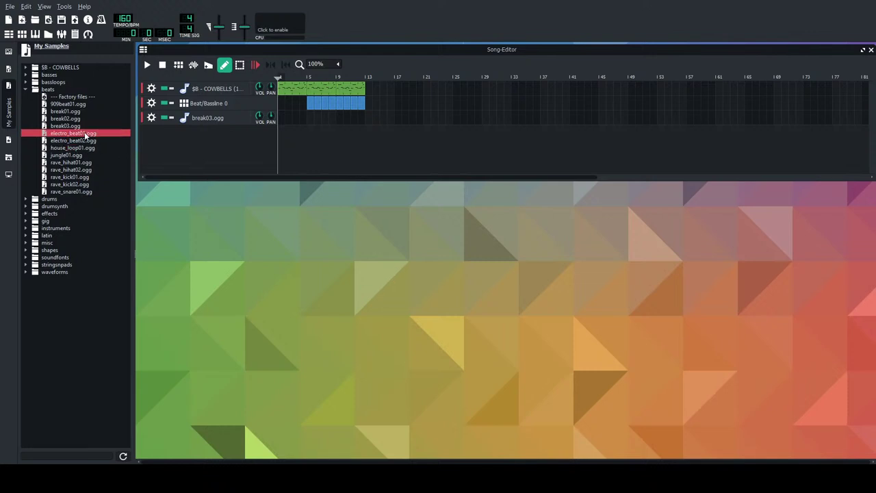
Audition rave_bass01.ogg, techno_bass01.ogg, techno_bass02.ogg and techno_synth01.ogg from the bassloops folder, and play the song.
{"action": "left_click", "coordinate": [27, 90]}
{"action": "left_click", "coordinate": [26, 75]}
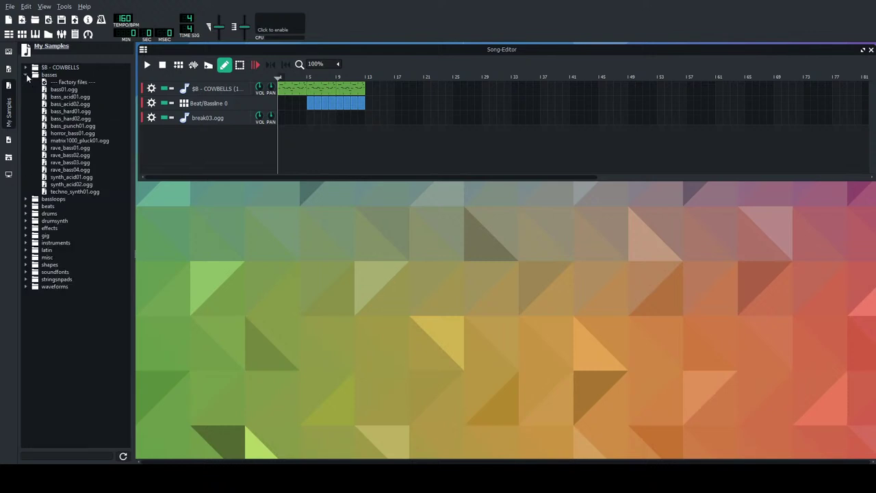
{"action": "left_click", "coordinate": [27, 75]}
{"action": "left_click", "coordinate": [27, 82]}
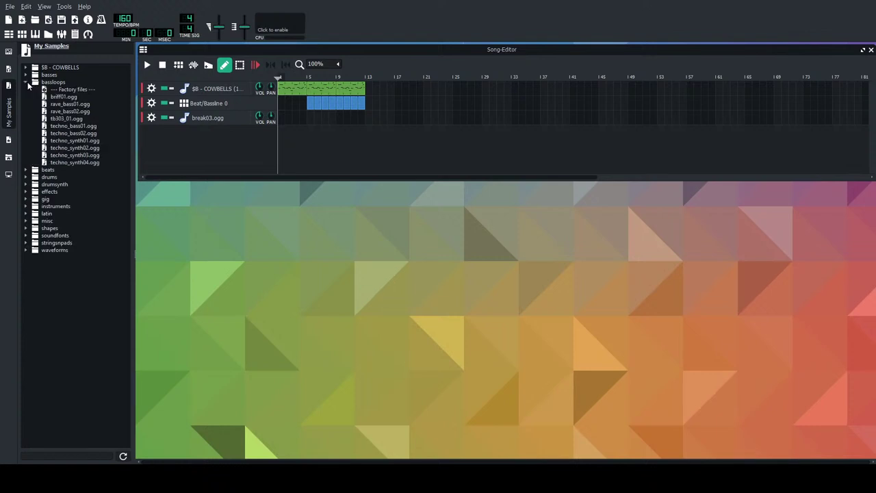
{"action": "left_click", "coordinate": [65, 105]}
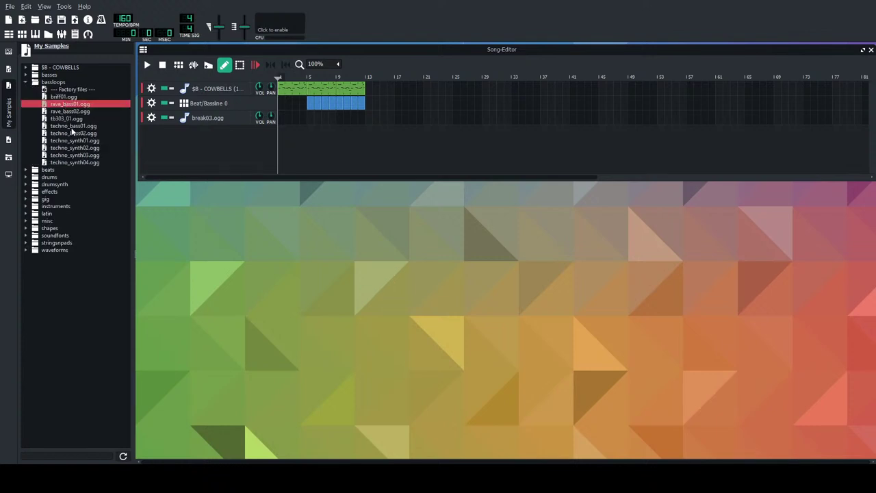
{"action": "left_click", "coordinate": [72, 127]}
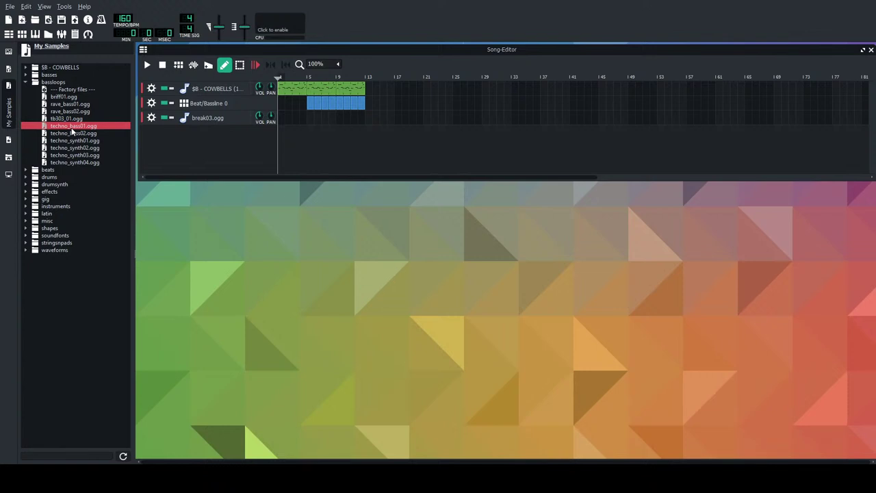
{"action": "left_click", "coordinate": [75, 134]}
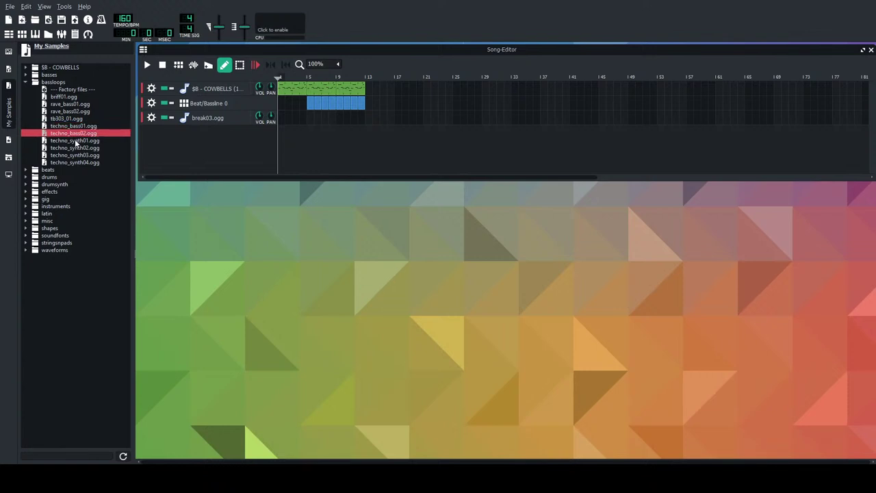
{"action": "left_click", "coordinate": [76, 142]}
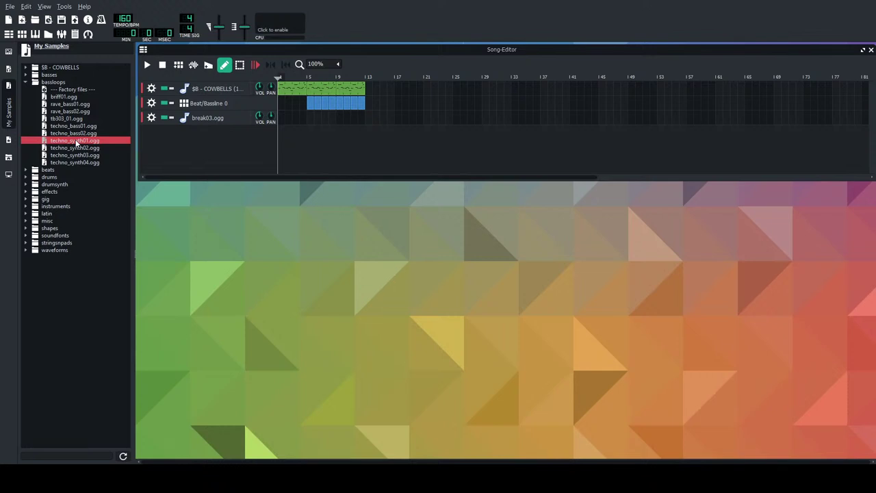
{"action": "left_click", "coordinate": [26, 84]}
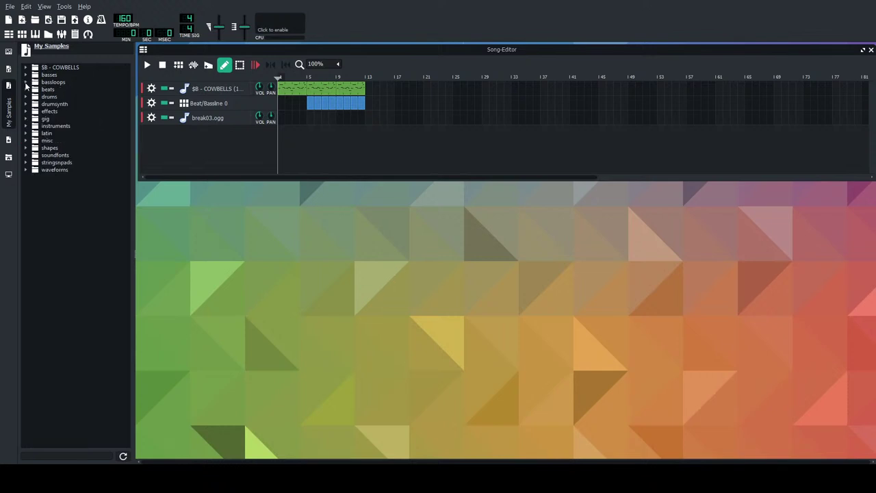
{"action": "left_click", "coordinate": [146, 64]}
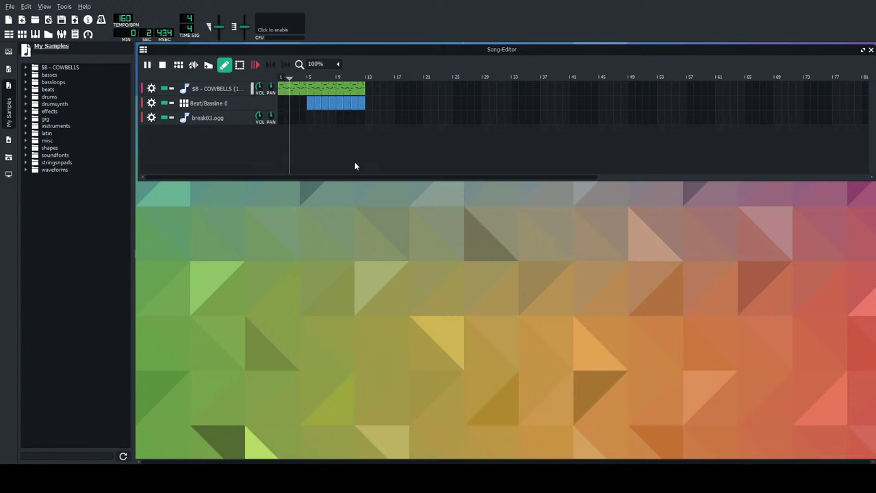
{"action": "left_click", "coordinate": [162, 65]}
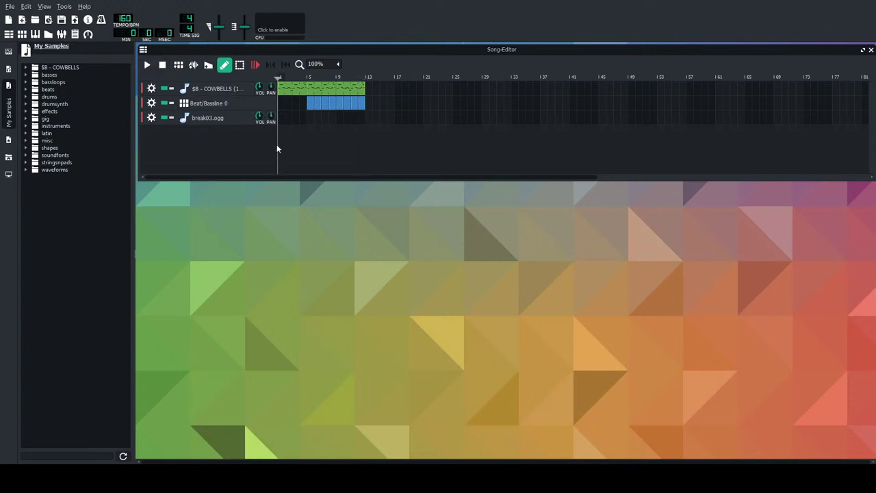
Add a Vibed instrument track to the song and remove the break03.ogg track.
{"action": "left_click", "coordinate": [8, 51]}
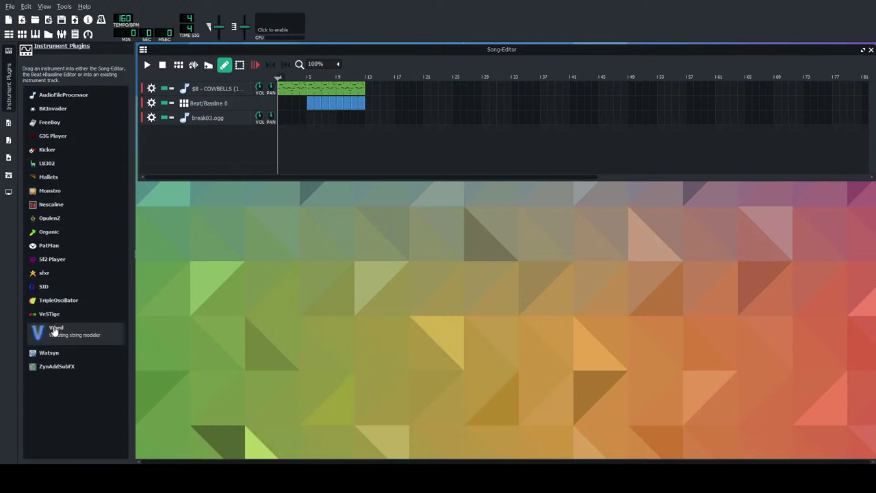
{"action": "left_click_drag", "start_coordinate": [55, 331], "coordinate": [241, 136]}
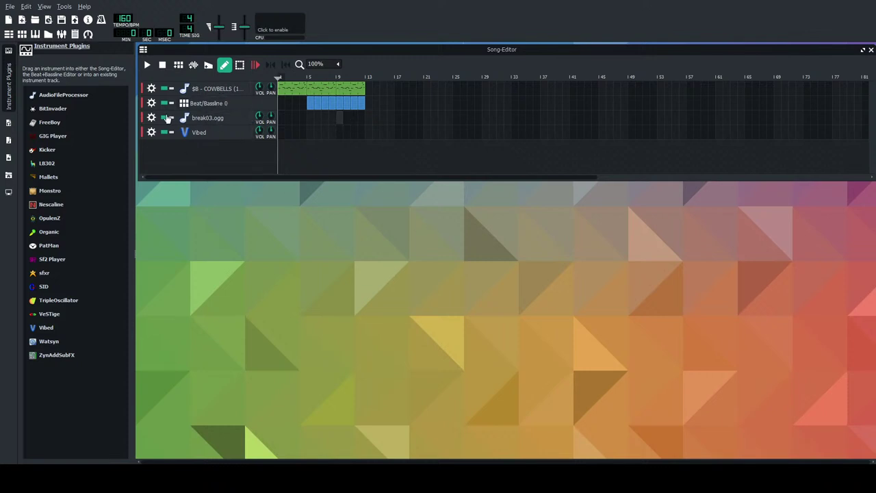
{"action": "left_click", "coordinate": [170, 152]}
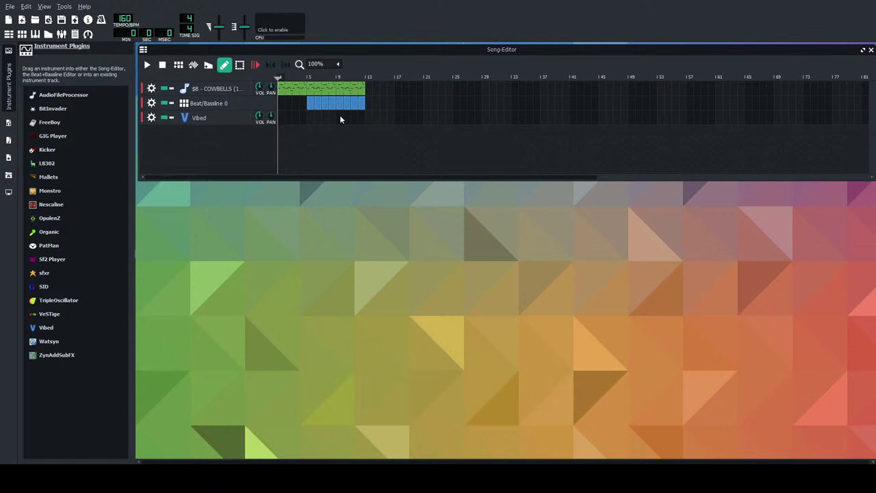
Try a one-beat C2 note in a new Vibed clip at bar 9.
{"action": "double_click", "coordinate": [340, 119]}
{"action": "scroll", "coordinate": [205, 197], "scroll_direction": "down", "scroll_amount": 5}
{"action": "left_click", "coordinate": [182, 186]}
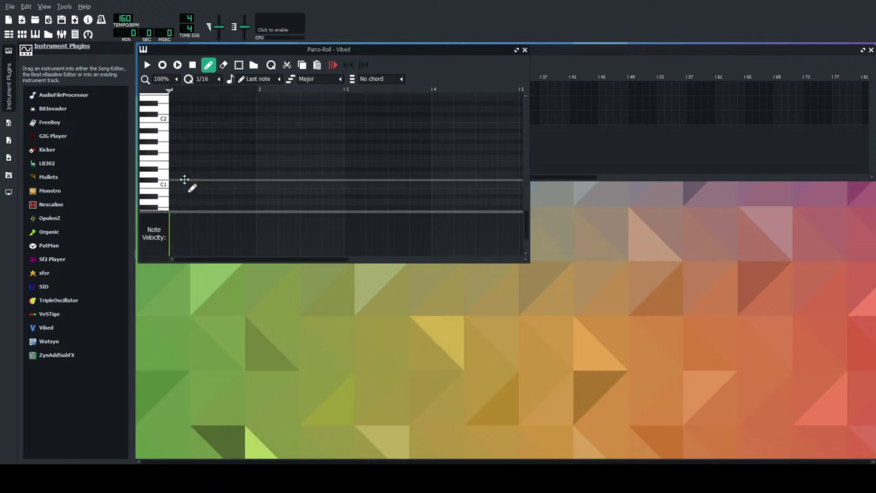
{"action": "scroll", "coordinate": [184, 179], "scroll_direction": "up", "scroll_amount": 3}
{"action": "left_click", "coordinate": [174, 196]}
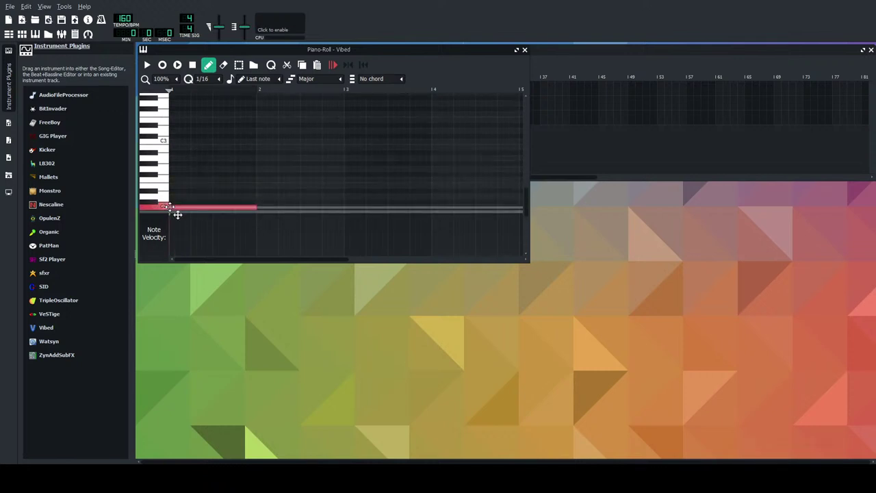
{"action": "scroll", "coordinate": [201, 176], "scroll_direction": "down", "scroll_amount": 2}
{"action": "mouse_move", "coordinate": [199, 163]}
{"action": "left_mouse_down"}
{"action": "mouse_move", "coordinate": [190, 180]}
{"action": "mouse_move", "coordinate": [208, 172]}
{"action": "mouse_move", "coordinate": [187, 164]}
{"action": "left_mouse_up"}
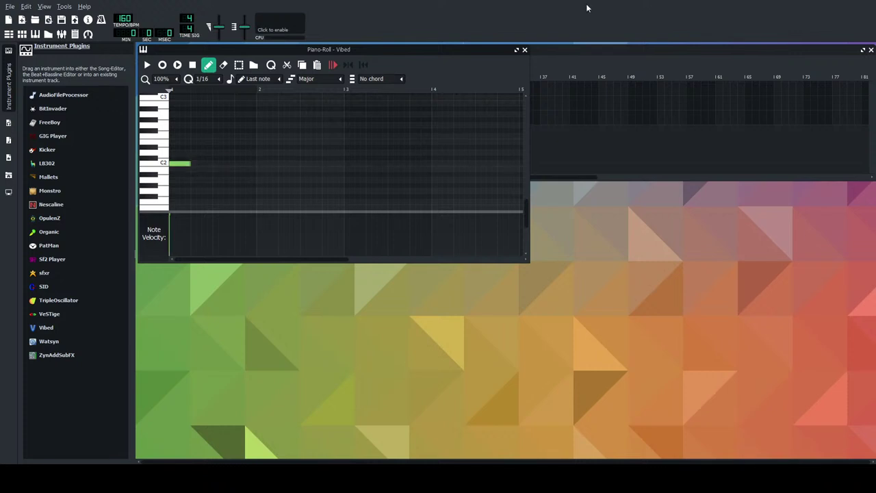
{"action": "left_click", "coordinate": [525, 49]}
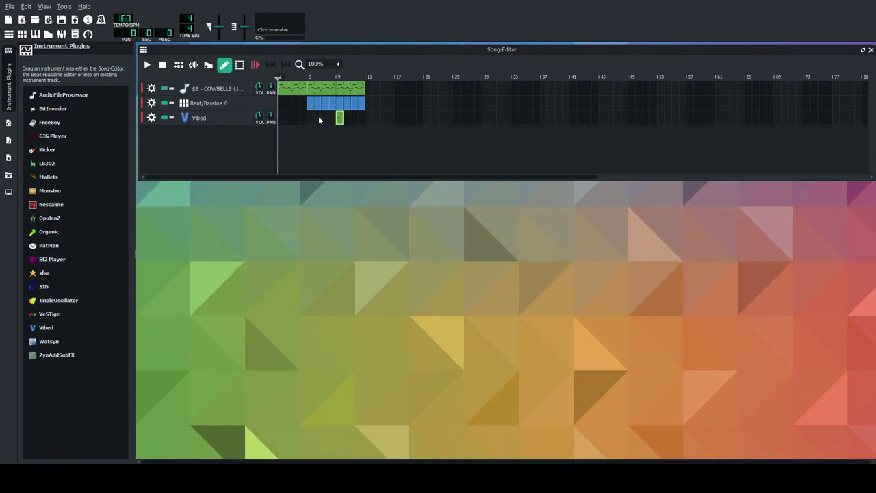
Remove the Vibed track and add a VeSTige instrument track loaded with the SQ8L plugin.
{"action": "left_click", "coordinate": [151, 117]}
{"action": "left_click", "coordinate": [162, 148]}
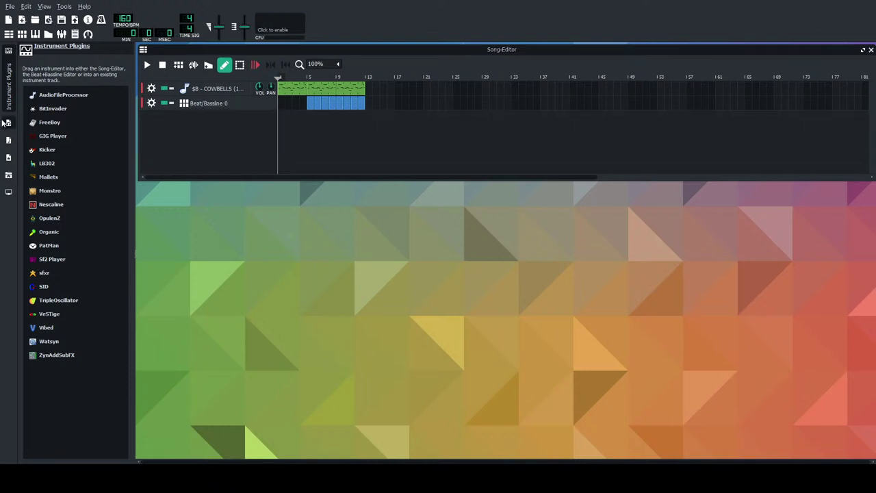
{"action": "left_click_drag", "start_coordinate": [34, 314], "coordinate": [204, 127]}
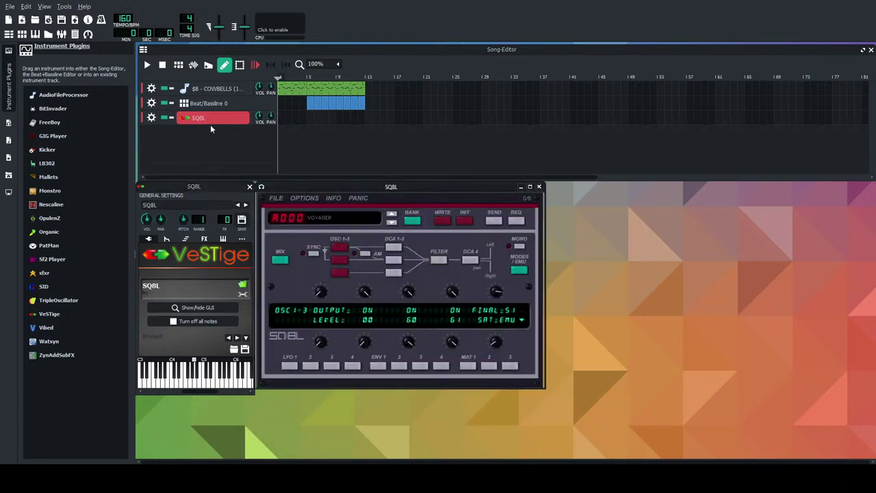
Step through the SQ8L sound programs, load SQUARE BASS and close the plugin's interface.
{"action": "left_click", "coordinate": [152, 117]}
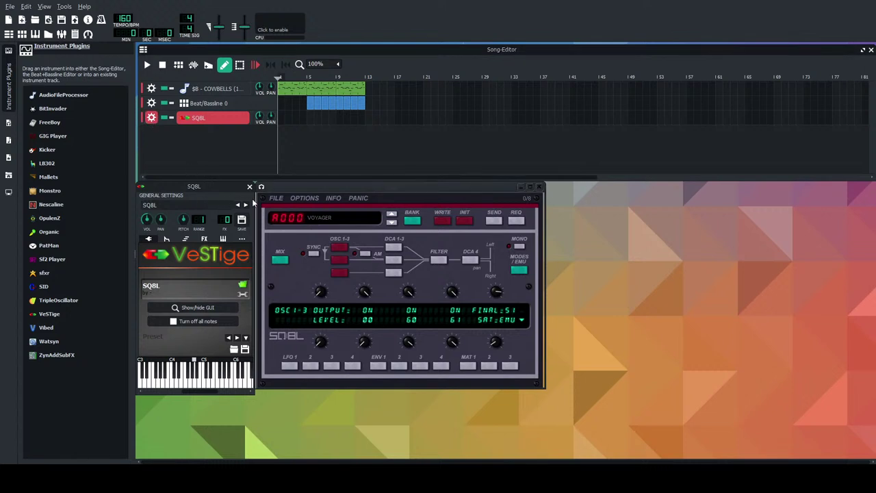
{"action": "left_click", "coordinate": [391, 215]}
{"action": "left_click", "coordinate": [392, 215]}
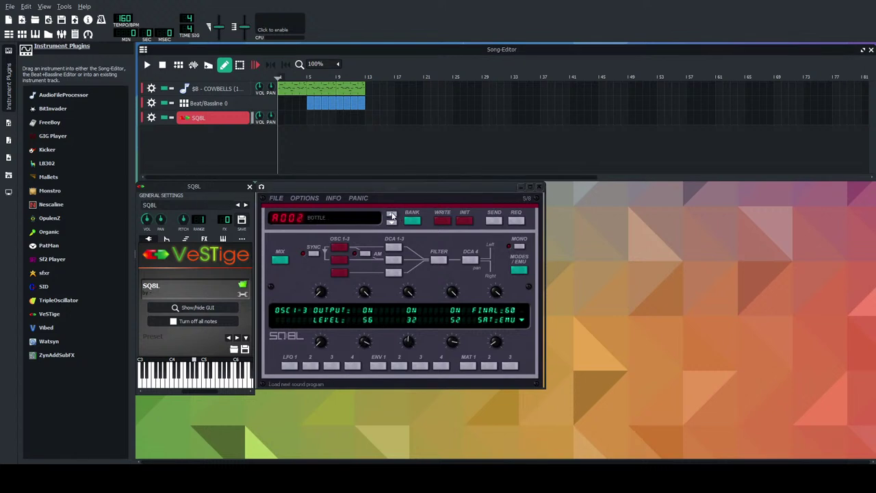
{"action": "left_click", "coordinate": [391, 215]}
{"action": "left_click", "coordinate": [391, 215]}
{"action": "left_click", "coordinate": [391, 215]}
{"action": "left_click", "coordinate": [392, 215]}
{"action": "left_click", "coordinate": [392, 215]}
{"action": "left_click", "coordinate": [392, 215]}
{"action": "left_click", "coordinate": [391, 215]}
{"action": "left_click", "coordinate": [392, 214]}
{"action": "left_click", "coordinate": [392, 216]}
{"action": "left_click", "coordinate": [392, 216]}
{"action": "left_click", "coordinate": [392, 216]}
{"action": "left_click", "coordinate": [392, 216]}
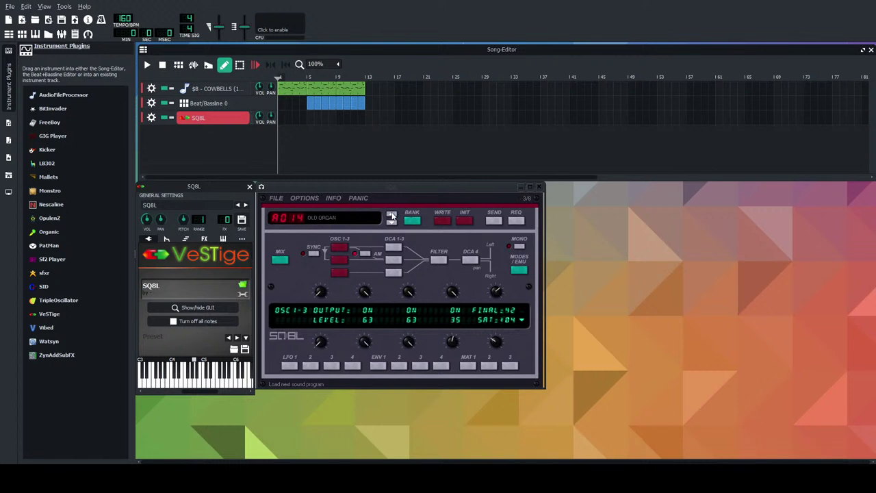
{"action": "left_click", "coordinate": [392, 217]}
{"action": "left_click", "coordinate": [540, 186]}
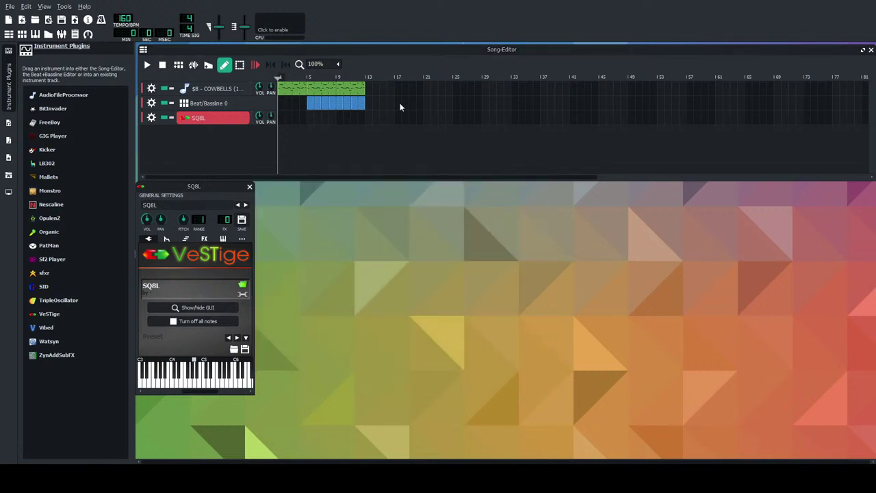
Create a clip at bar 9 on the SQ8L track, sketch a short bass pattern starting on G4 and play it.
{"action": "double_click", "coordinate": [339, 116]}
{"action": "left_click", "coordinate": [173, 169]}
{"action": "left_click", "coordinate": [168, 170]}
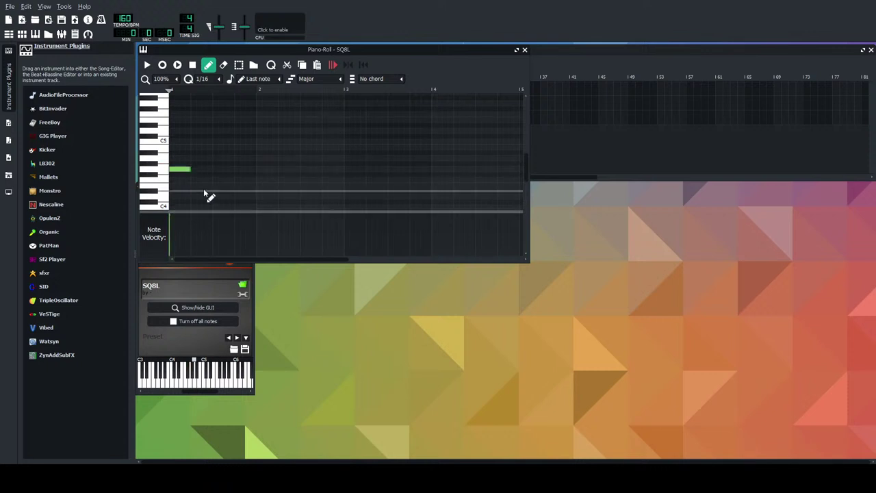
{"action": "left_click", "coordinate": [195, 171]}
{"action": "right_click", "coordinate": [201, 170]}
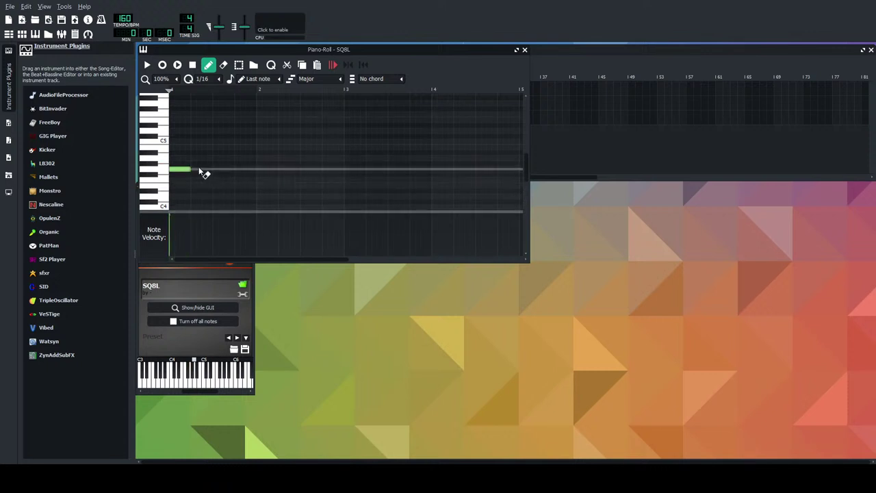
{"action": "left_click", "coordinate": [217, 170]}
{"action": "left_click_drag", "start_coordinate": [240, 174], "coordinate": [249, 181]}
{"action": "left_click", "coordinate": [146, 64]}
{"action": "left_click", "coordinate": [193, 65]}
Delete the trailing notes, lengthen the first G4 to half a bar, and add half-bar G4 and F4 notes in bar 2.
{"action": "right_click", "coordinate": [245, 180]}
{"action": "right_click", "coordinate": [223, 169]}
{"action": "left_click_drag", "start_coordinate": [190, 170], "coordinate": [213, 173]}
{"action": "left_click", "coordinate": [258, 170]}
{"action": "left_click", "coordinate": [298, 184]}
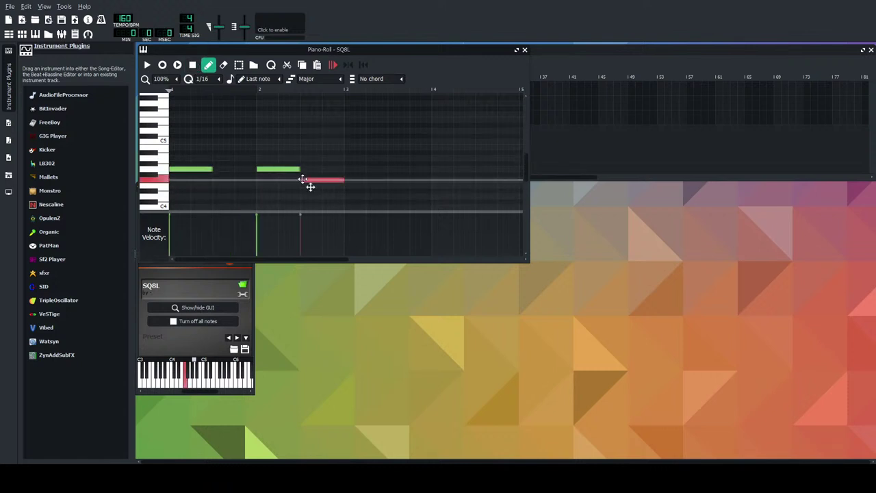
{"action": "left_click", "coordinate": [525, 49]}
Play the song, and try an extra half-bar G4 in the second half of the SQ8L clip's first bar.
{"action": "key", "text": "space"}
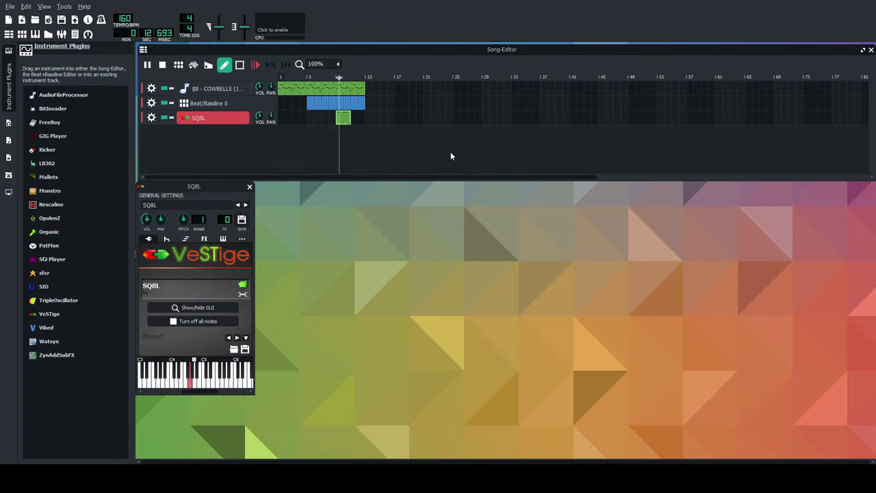
{"action": "left_click", "coordinate": [163, 65]}
{"action": "double_click", "coordinate": [342, 118]}
{"action": "mouse_move", "coordinate": [265, 141]}
{"action": "left_mouse_down"}
{"action": "mouse_move", "coordinate": [228, 144]}
{"action": "mouse_move", "coordinate": [248, 145]}
{"action": "left_mouse_up"}
{"action": "left_click", "coordinate": [264, 143]}
{"action": "left_click", "coordinate": [146, 66]}
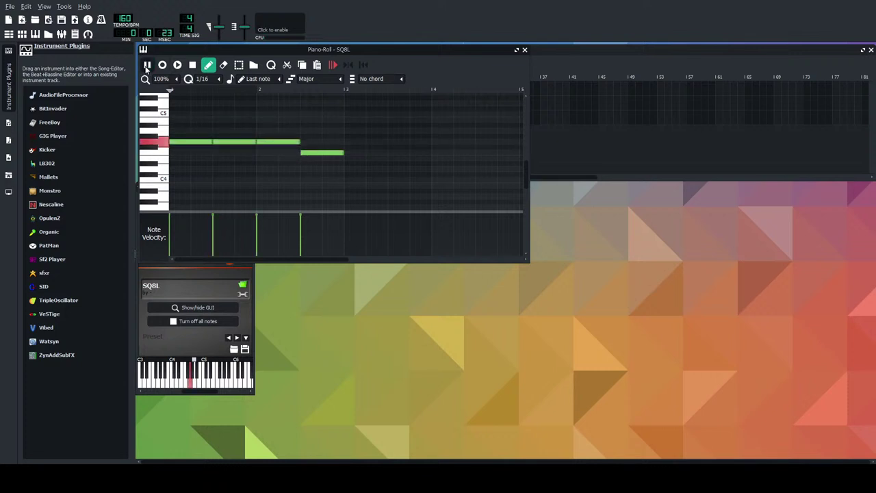
{"action": "left_click", "coordinate": [192, 65]}
{"action": "right_click", "coordinate": [218, 140]}
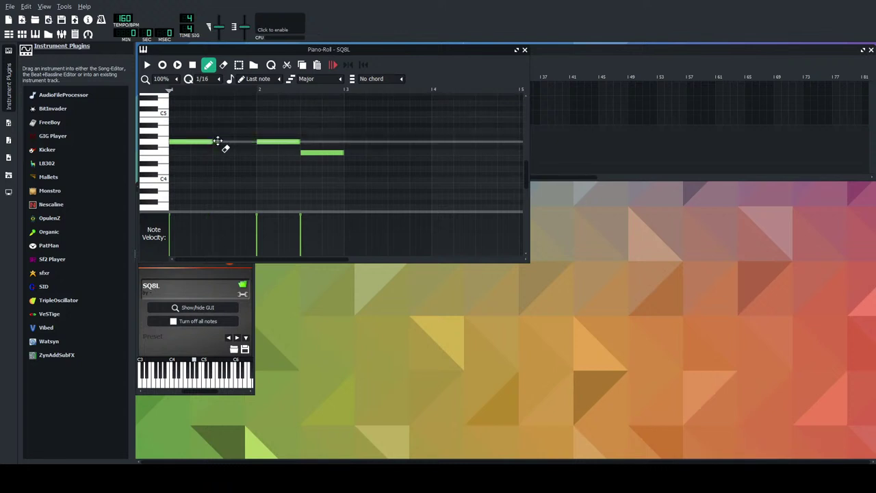
Lengthen the first G4 note to three beats and add a one-beat G4 on beat 4 of the first bar.
{"action": "left_click_drag", "start_coordinate": [214, 142], "coordinate": [251, 143]}
{"action": "left_click", "coordinate": [238, 143]}
{"action": "left_click", "coordinate": [516, 50]}
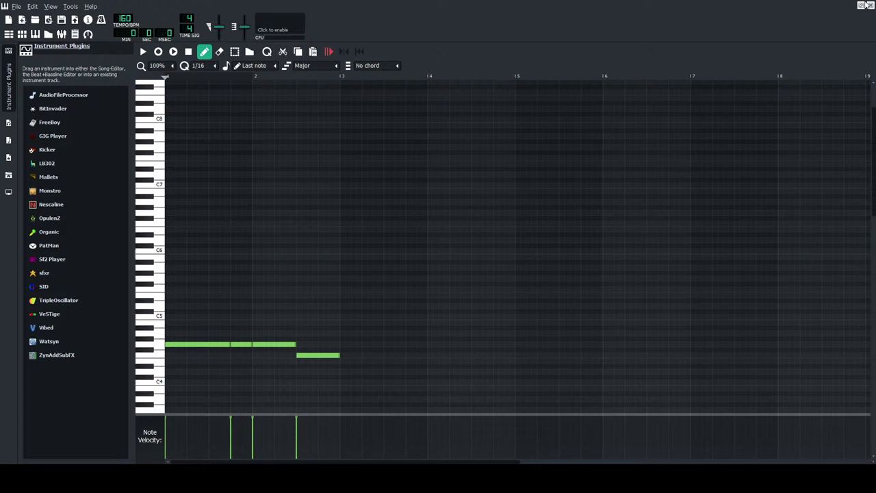
{"action": "left_click", "coordinate": [861, 4]}
{"action": "left_click", "coordinate": [524, 50]}
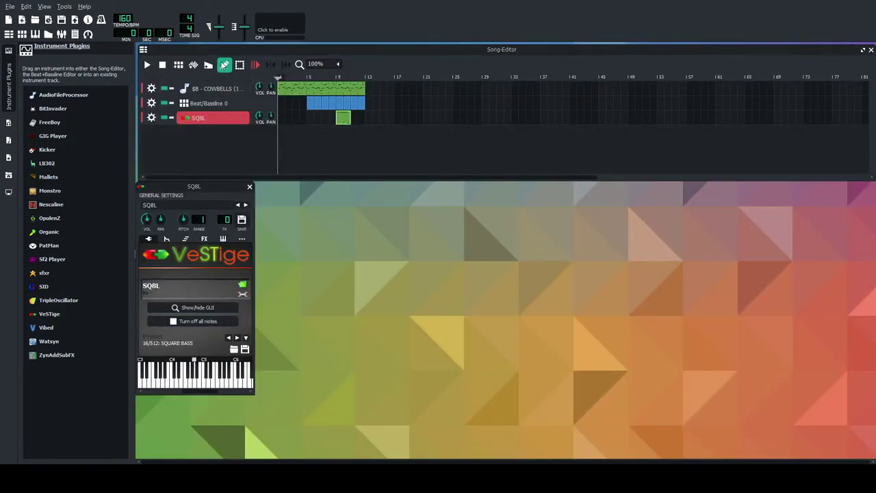
Play the song to check the bass line, and review the notes in the SQ8L clip.
{"action": "left_click", "coordinate": [149, 65]}
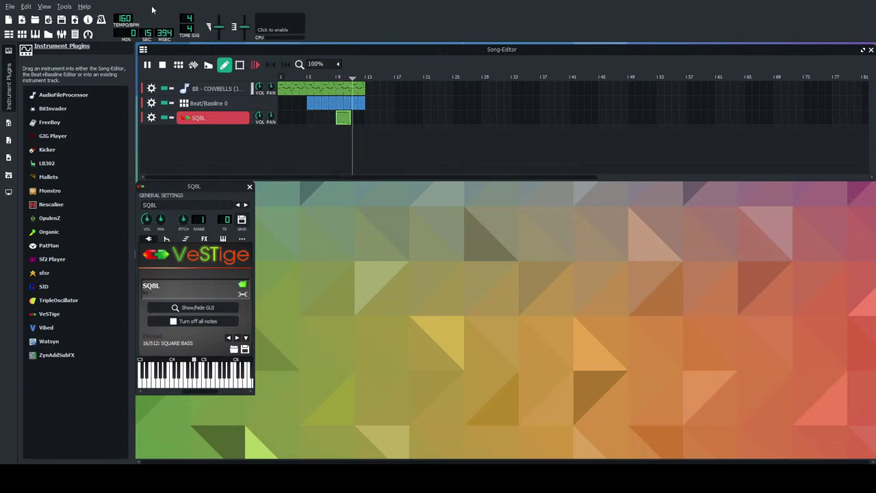
{"action": "key", "text": "space"}
{"action": "double_click", "coordinate": [346, 123]}
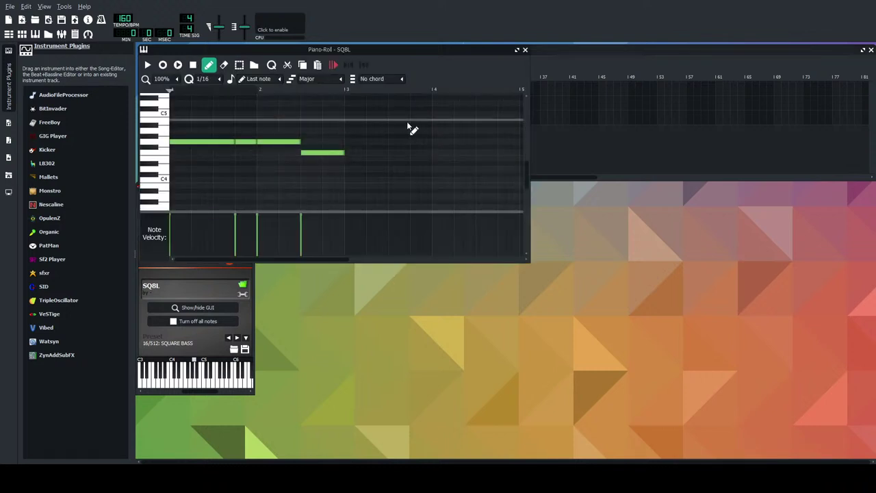
{"action": "left_click", "coordinate": [525, 49]}
Open the effects chain of the SQ8L instrument.
{"action": "left_click", "coordinate": [240, 118]}
{"action": "left_click", "coordinate": [205, 119]}
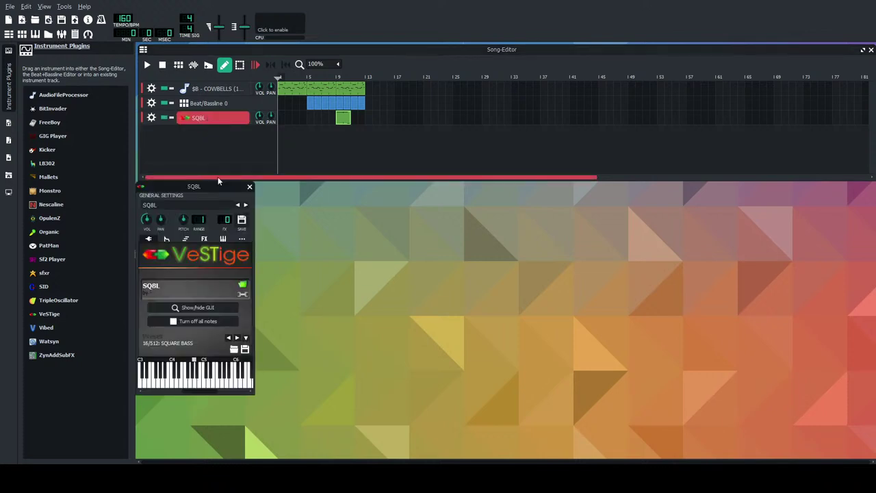
{"action": "left_click", "coordinate": [188, 240]}
{"action": "left_click", "coordinate": [204, 239]}
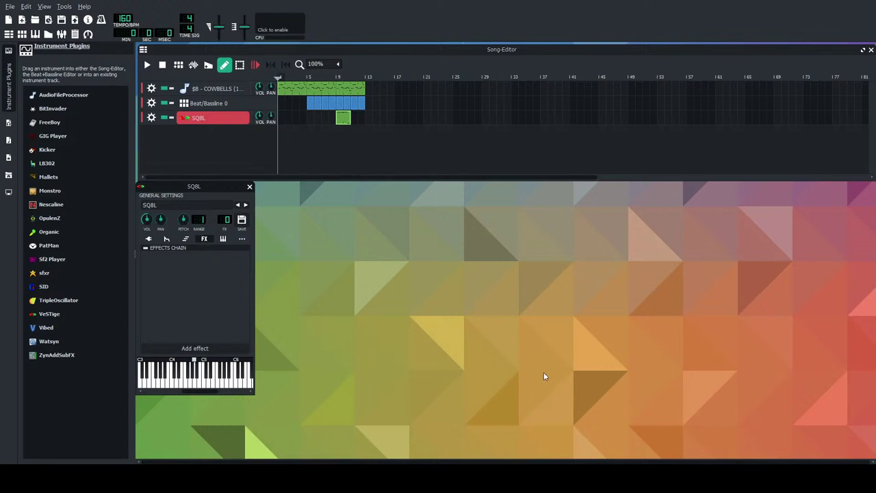
Try the TAP Sigmoid Booster and the Amplifier as effects on the SQ8L instrument.
{"action": "left_click", "coordinate": [146, 64]}
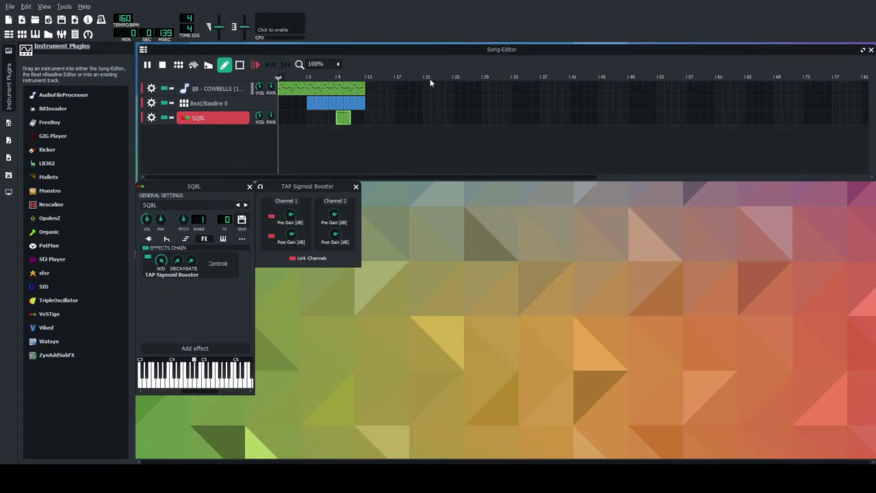
{"action": "left_click", "coordinate": [162, 64]}
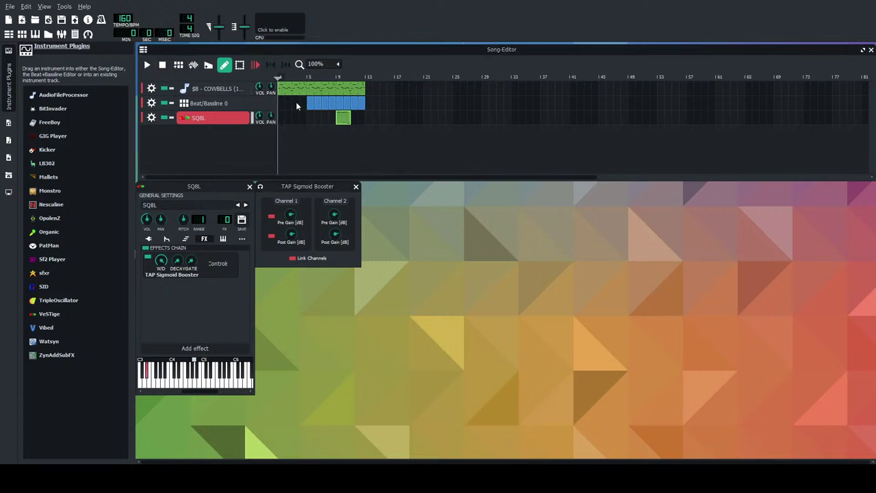
{"action": "left_click", "coordinate": [146, 260]}
{"action": "left_click", "coordinate": [148, 259]}
{"action": "key", "text": "ctrl+z"}
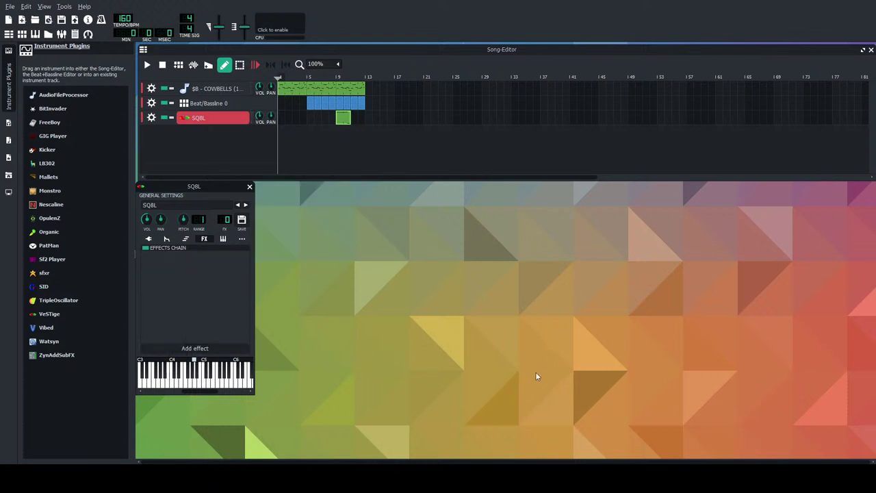
{"action": "key", "text": "ctrl+z"}
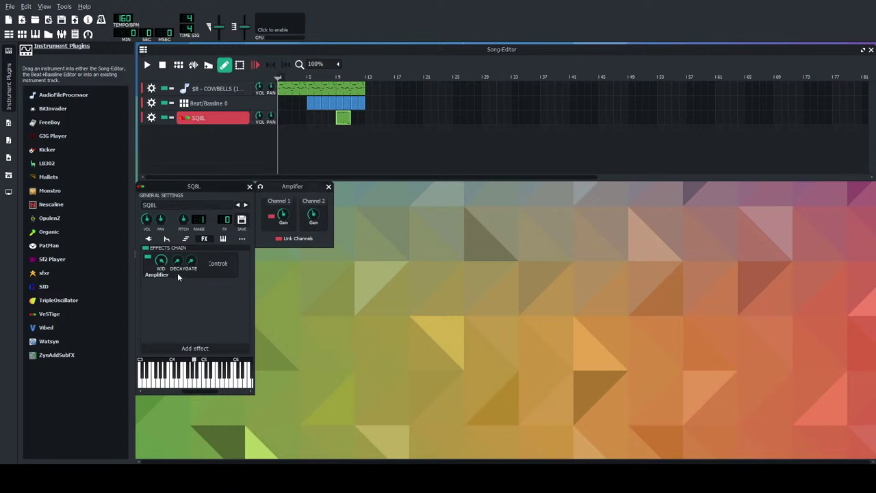
Replace the Amplifier with an Equalizer on the SQ8L instrument and lower its band 8 low-pass cutoff to about 150 Hz.
{"action": "key", "text": "ctrl+z"}
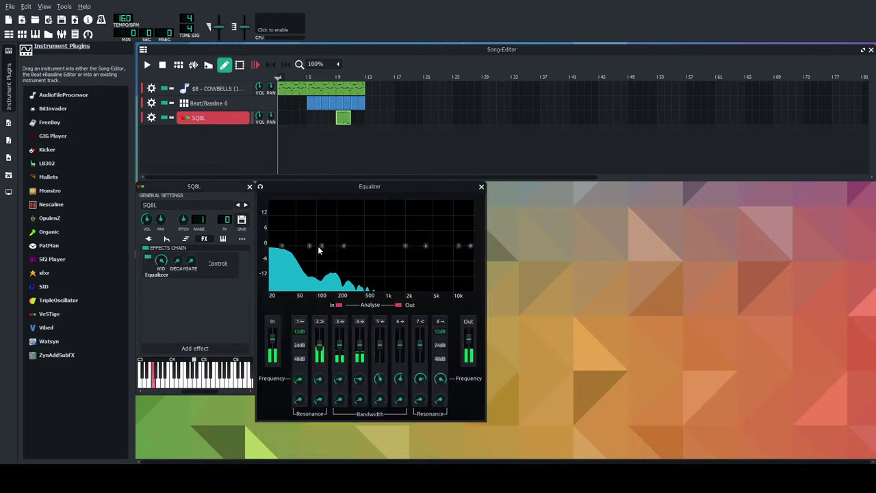
{"action": "left_click_drag", "start_coordinate": [469, 245], "coordinate": [334, 250]}
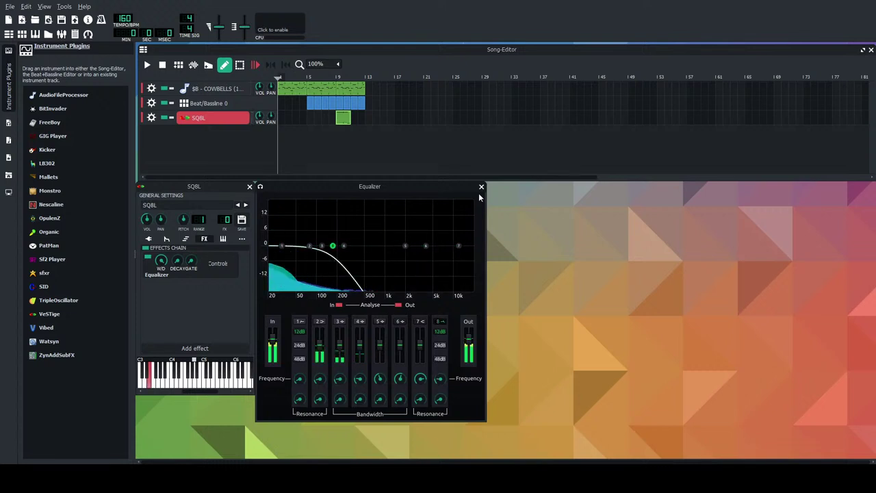
{"action": "left_click", "coordinate": [481, 186]}
Play the song from just before bar 9 to check the equalized bass.
{"action": "left_click", "coordinate": [326, 78]}
{"action": "left_click", "coordinate": [147, 65]}
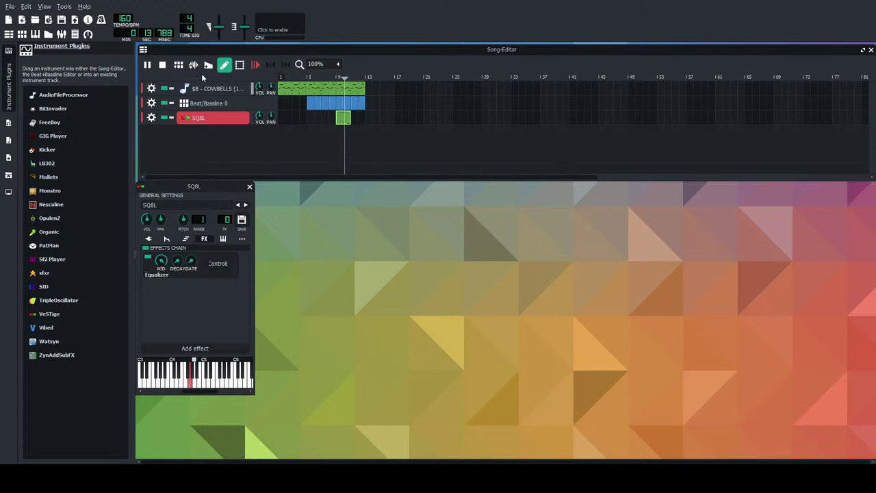
{"action": "left_click", "coordinate": [162, 65]}
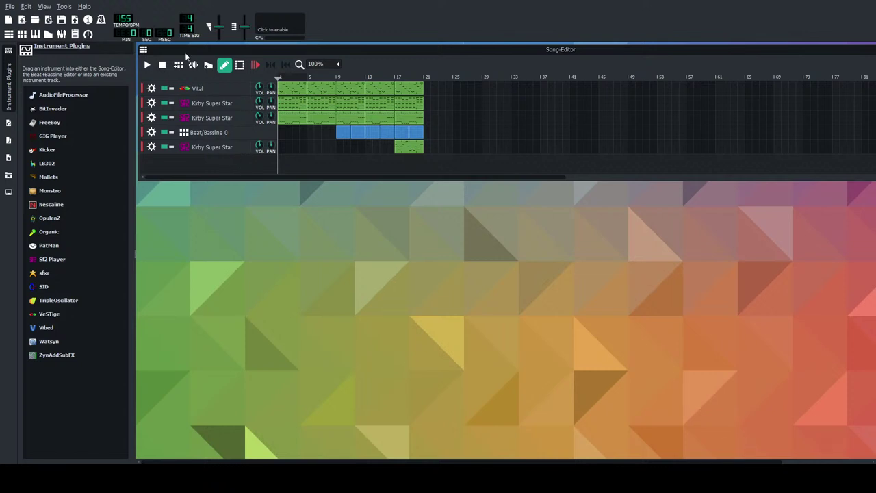
Play the 155 BPM Kirby Super Star project and the 160 BPM Vital project, and close the Controller Rack.
{"action": "left_click", "coordinate": [147, 65]}
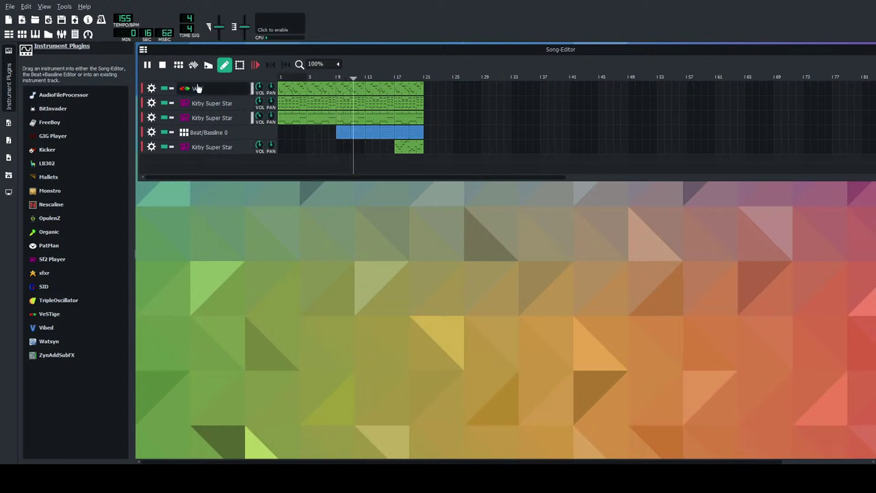
{"action": "left_click", "coordinate": [163, 63]}
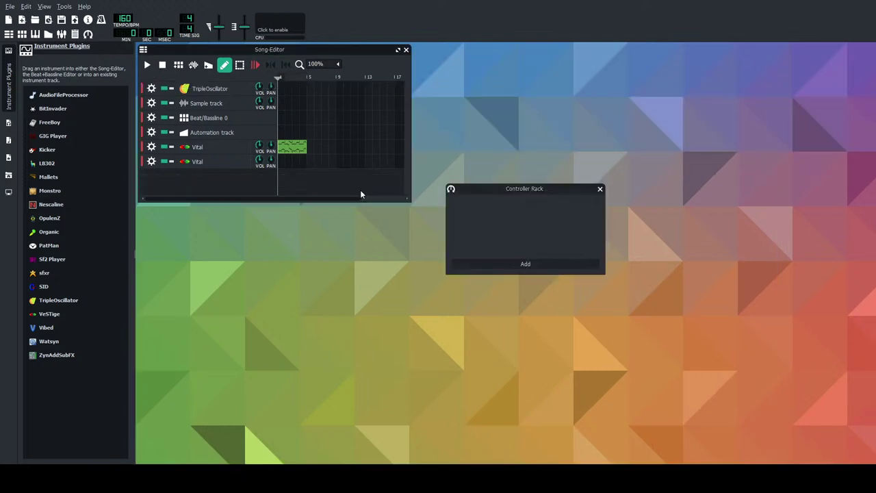
{"action": "left_click", "coordinate": [147, 65]}
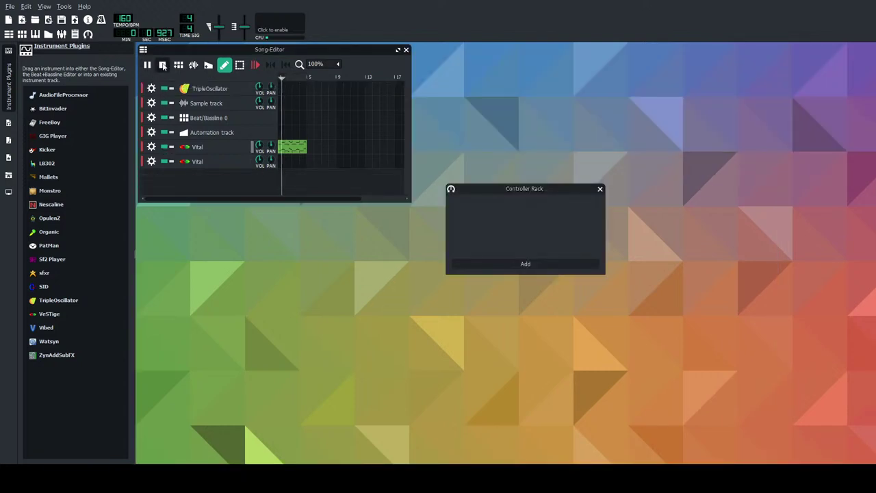
{"action": "left_click", "coordinate": [599, 189]}
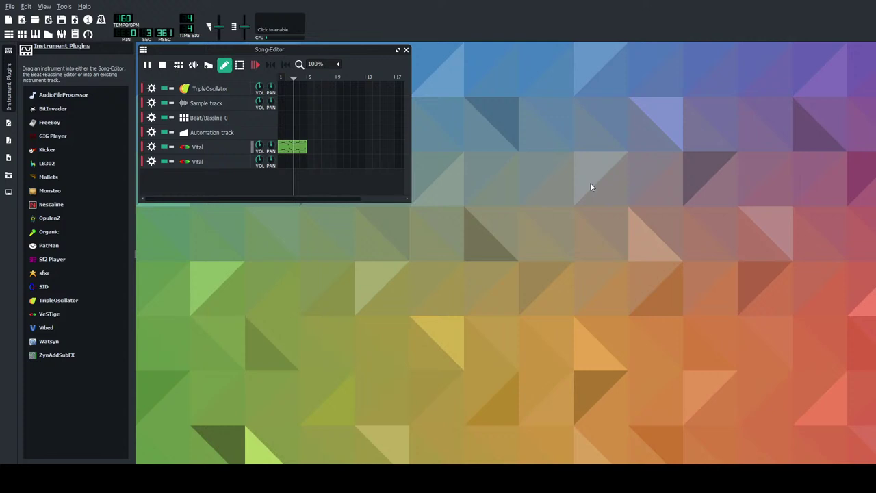
{"action": "left_click", "coordinate": [162, 64]}
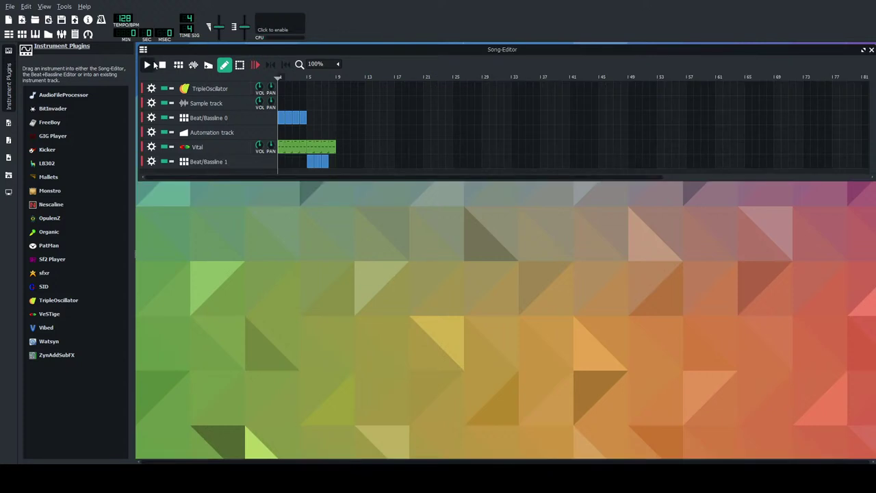
Play the 128 BPM and 170 BPM Vital projects and examine the Beat/Bassline 1 drum pattern.
{"action": "left_click", "coordinate": [156, 64]}
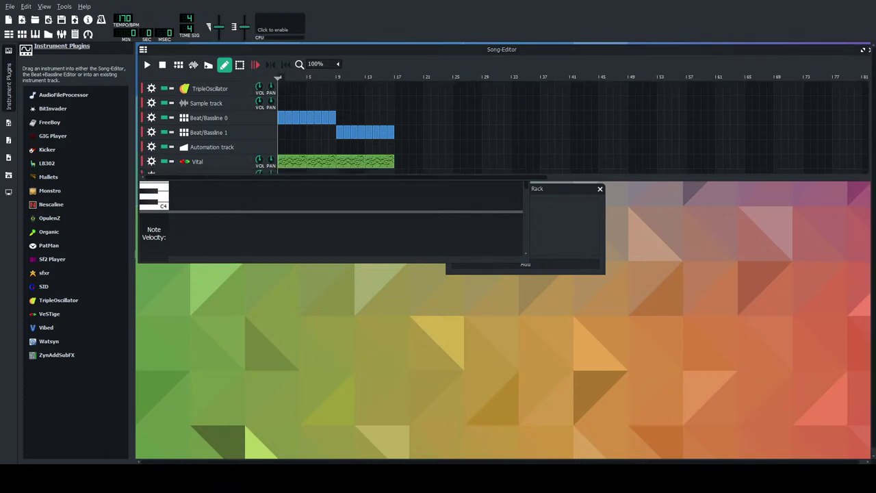
{"action": "left_click", "coordinate": [148, 64]}
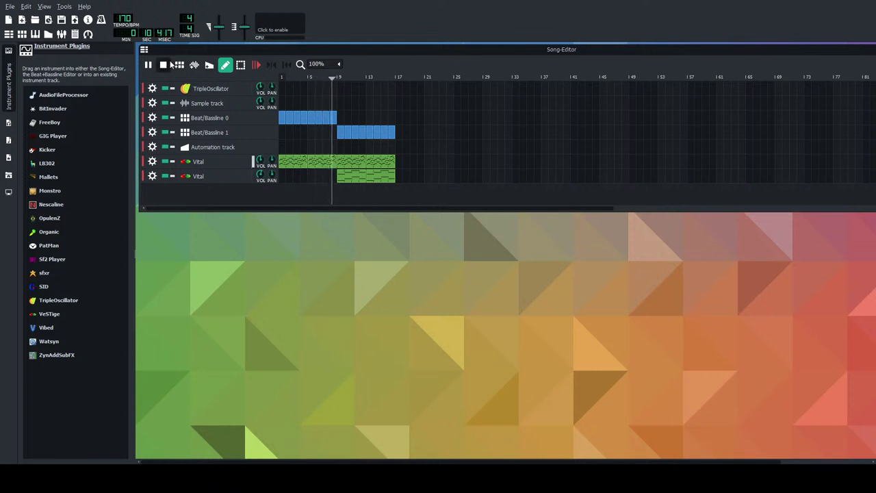
{"action": "left_click", "coordinate": [164, 64]}
{"action": "double_click", "coordinate": [341, 135]}
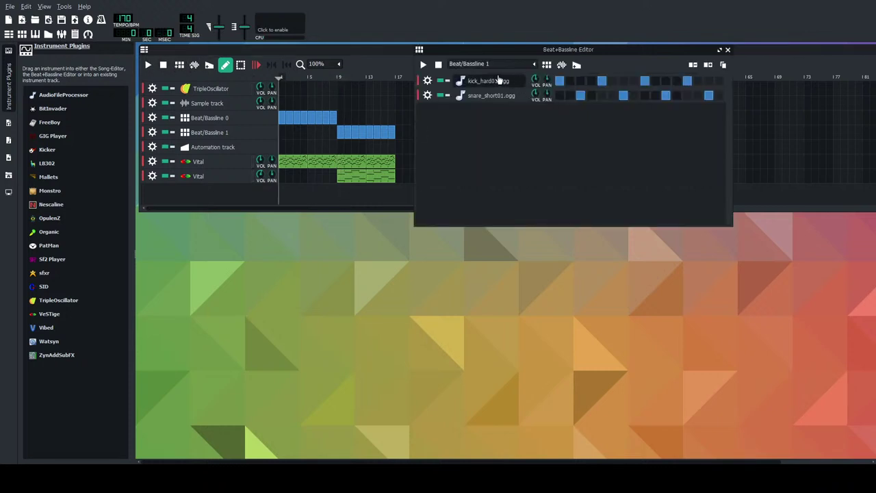
{"action": "left_click", "coordinate": [728, 50]}
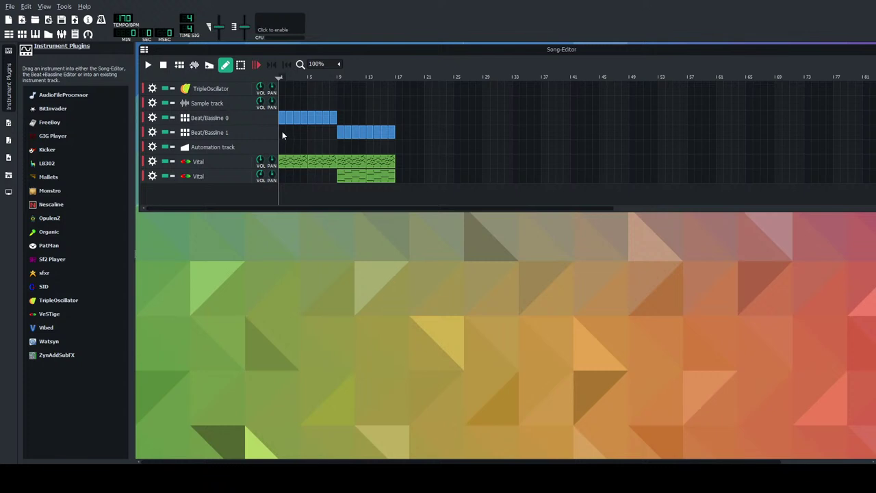
Create a new beat/bassline pattern and add the ride02.ogg drum sample to it as a track.
{"action": "double_click", "coordinate": [339, 134]}
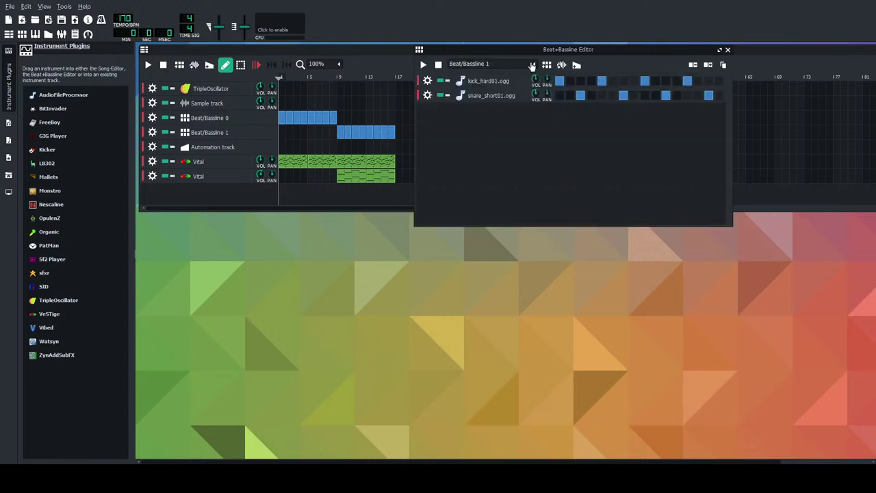
{"action": "left_click", "coordinate": [554, 64]}
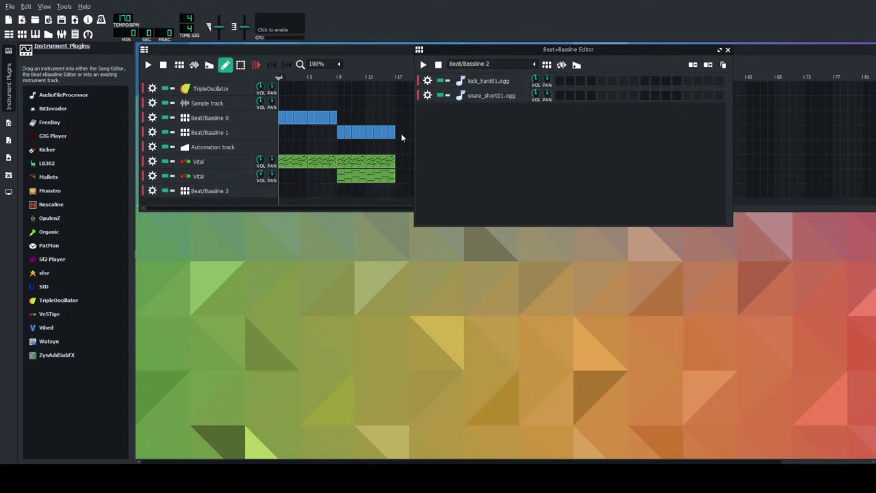
{"action": "left_click", "coordinate": [9, 122]}
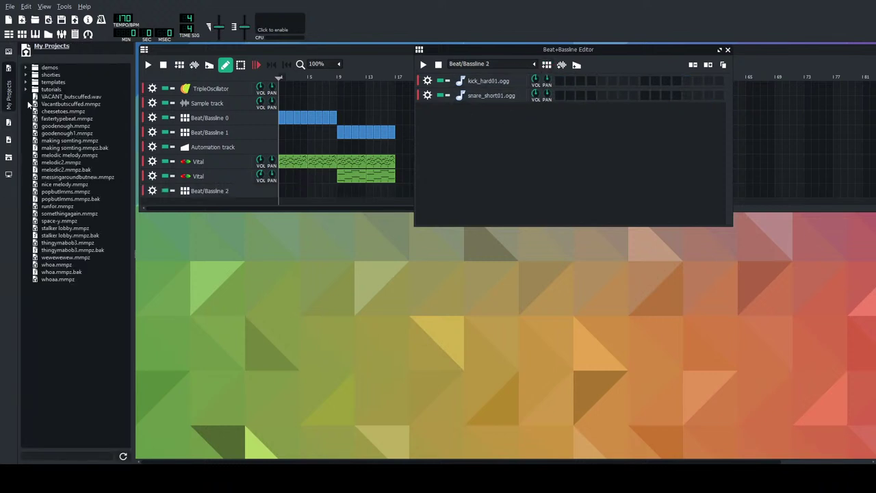
{"action": "left_click", "coordinate": [9, 51]}
{"action": "left_click", "coordinate": [8, 140]}
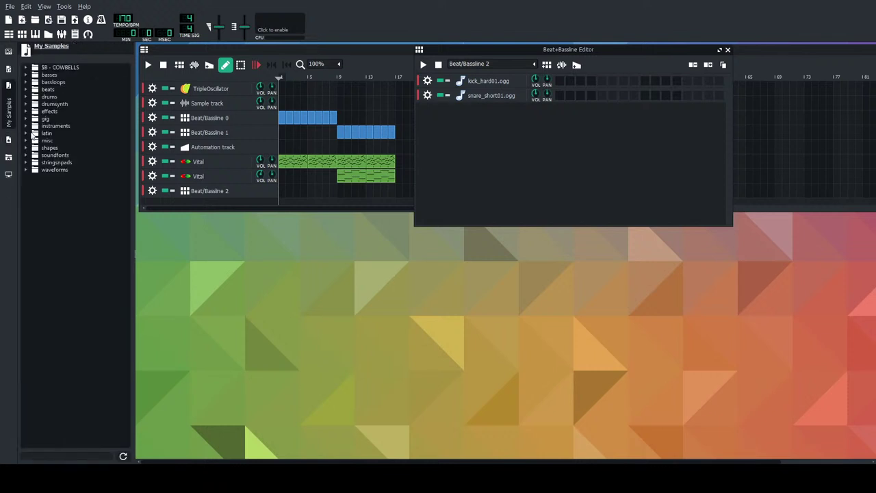
{"action": "left_click", "coordinate": [30, 97]}
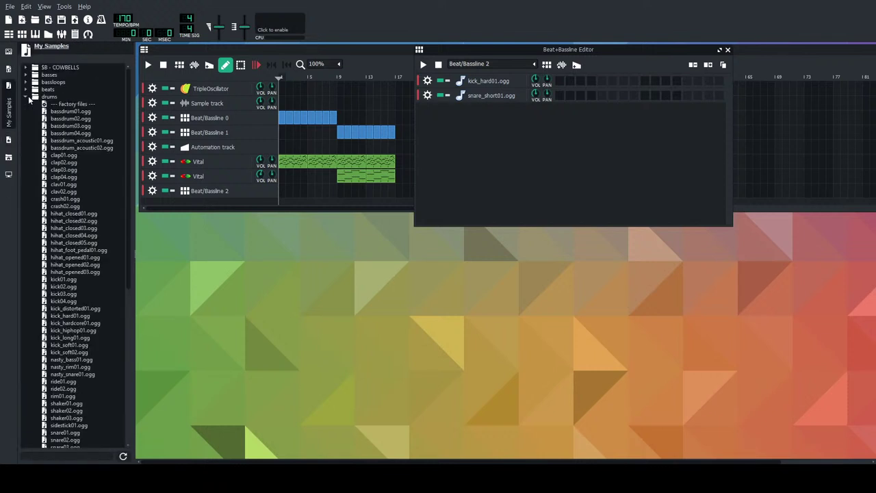
{"action": "scroll", "coordinate": [67, 383], "scroll_direction": "down", "scroll_amount": 2}
{"action": "left_click", "coordinate": [65, 338]}
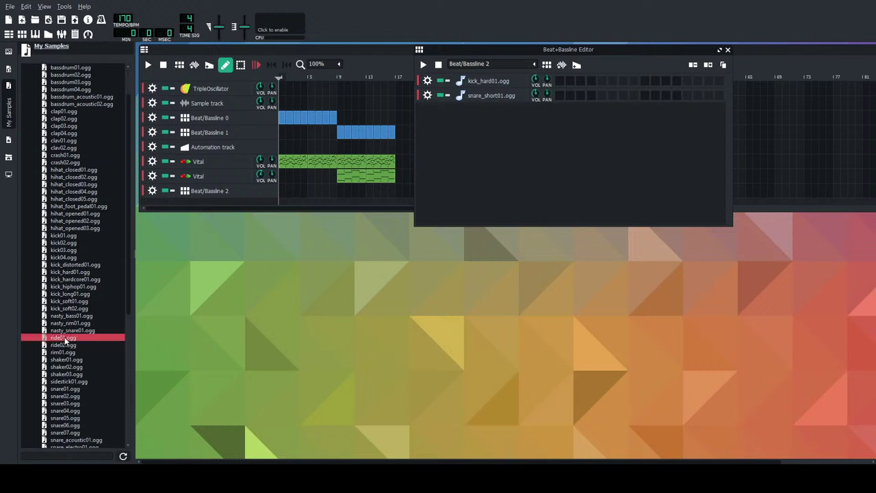
{"action": "left_click", "coordinate": [65, 344]}
{"action": "double_click", "coordinate": [61, 346]}
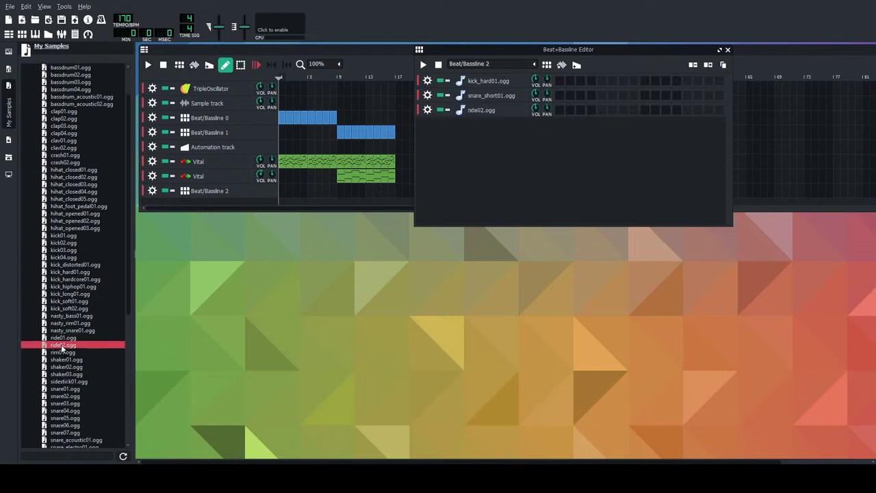
Place ride02.ogg hits on every odd step, 1 through 15, of the Beat/Bassline 2 pattern.
{"action": "left_click", "coordinate": [559, 110]}
{"action": "left_click", "coordinate": [580, 110]}
{"action": "left_click", "coordinate": [602, 111]}
{"action": "left_click", "coordinate": [623, 110]}
{"action": "left_click", "coordinate": [644, 110]}
{"action": "left_click", "coordinate": [665, 111]}
{"action": "left_click", "coordinate": [686, 110]}
{"action": "left_click", "coordinate": [708, 110]}
Place kick_hard01.ogg hits on steps 1, 3, 11 and 12 and snare_short01.ogg hits on steps 5, 8, 10 and 16.
{"action": "left_click", "coordinate": [581, 82]}
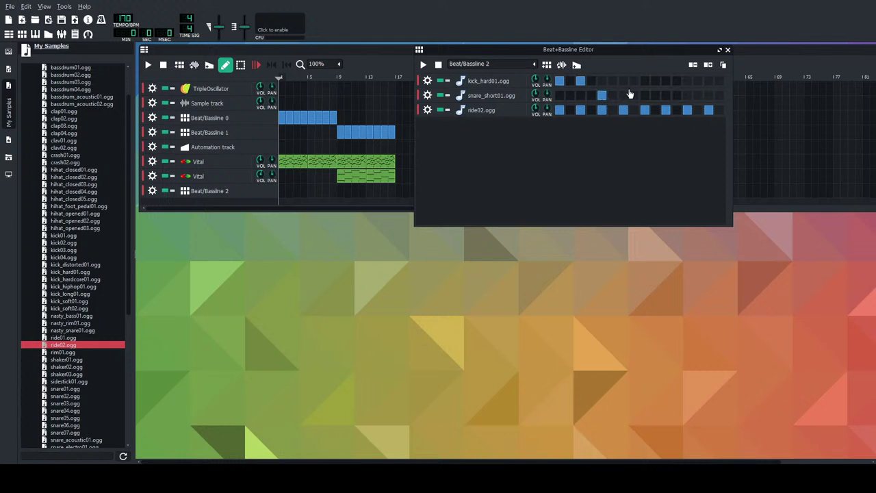
{"action": "left_click", "coordinate": [654, 95]}
{"action": "left_click", "coordinate": [665, 81]}
{"action": "left_click", "coordinate": [676, 81]}
{"action": "left_click", "coordinate": [718, 96]}
Play the Beat/Bassline 2 pattern several times to check its kick, snare and ride rhythm.
{"action": "left_click", "coordinate": [423, 65]}
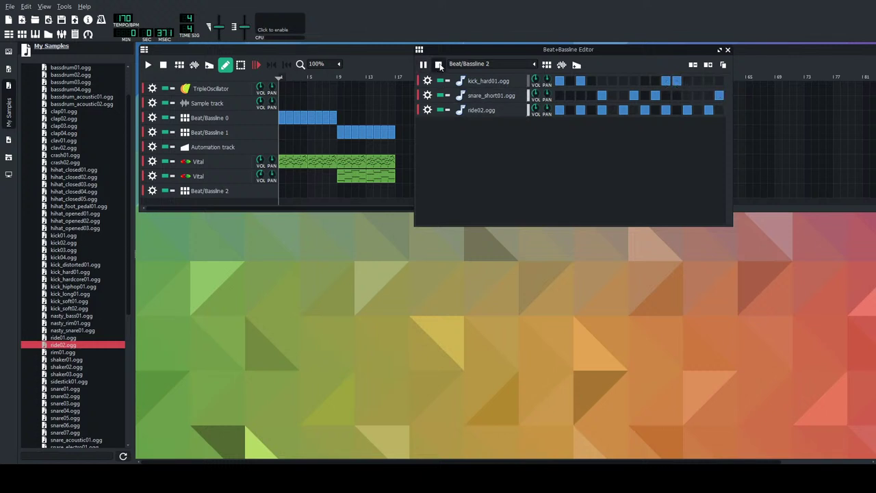
{"action": "left_click", "coordinate": [439, 64]}
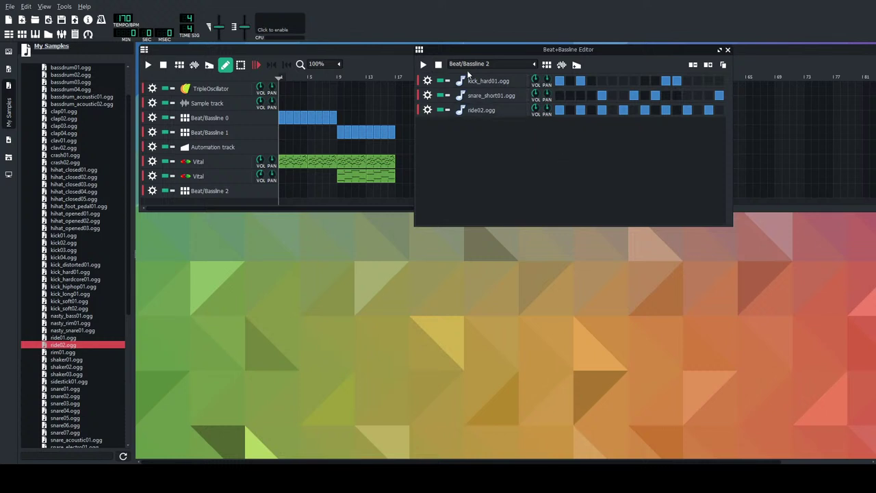
{"action": "left_click", "coordinate": [422, 64]}
{"action": "left_click", "coordinate": [439, 65]}
{"action": "left_click", "coordinate": [422, 65]}
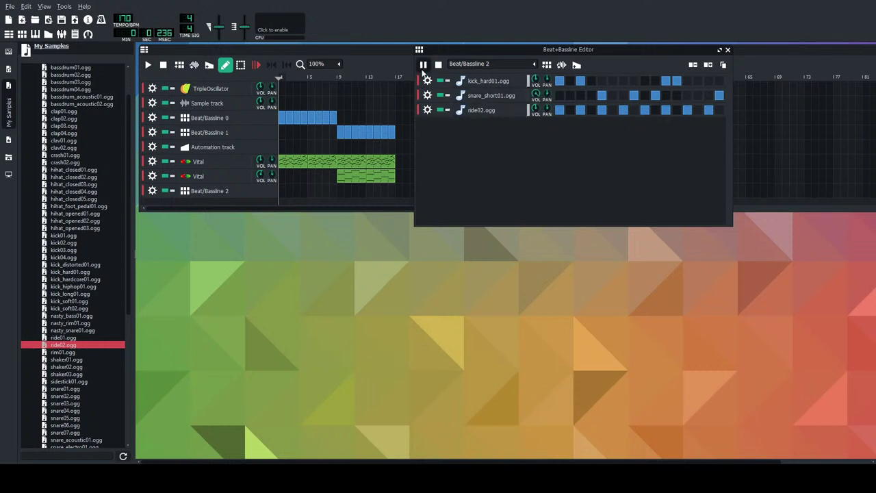
{"action": "left_click", "coordinate": [438, 65]}
Add a snare_short01.ogg hit on step 13, replay the pattern, and close the Beat+Bassline Editor.
{"action": "left_click", "coordinate": [687, 96]}
{"action": "key", "text": "space"}
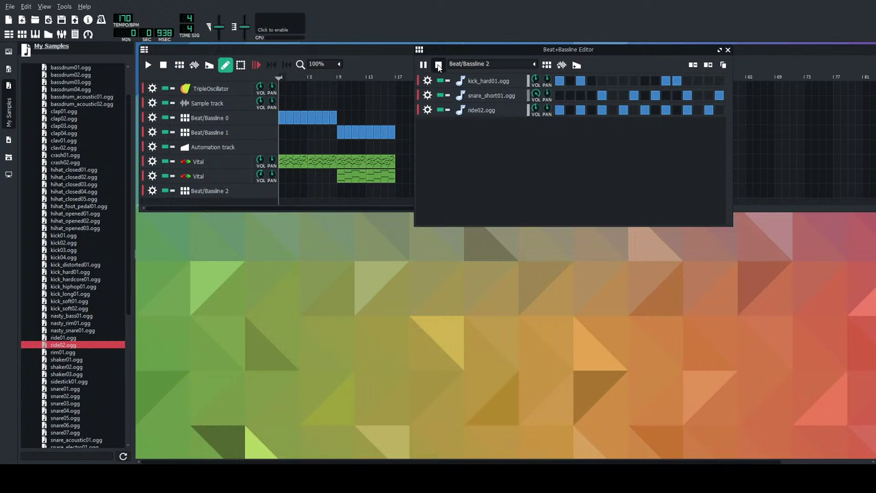
{"action": "left_click", "coordinate": [438, 65]}
{"action": "left_click", "coordinate": [727, 52]}
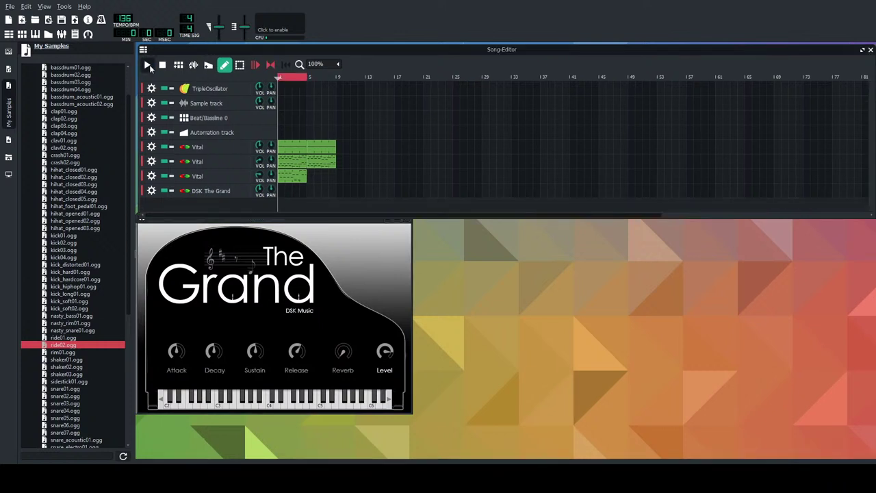
Play the 136 BPM project that uses the Vital and DSK The Grand tracks.
{"action": "left_click", "coordinate": [148, 65]}
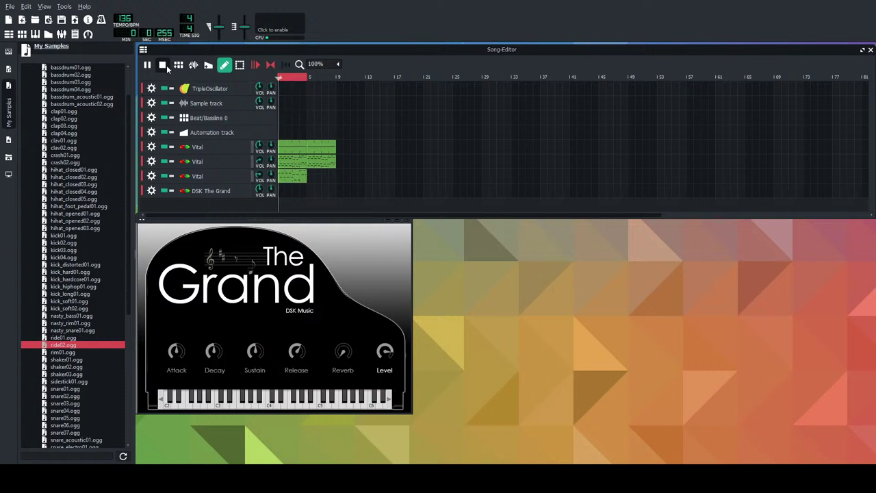
{"action": "left_click", "coordinate": [167, 65]}
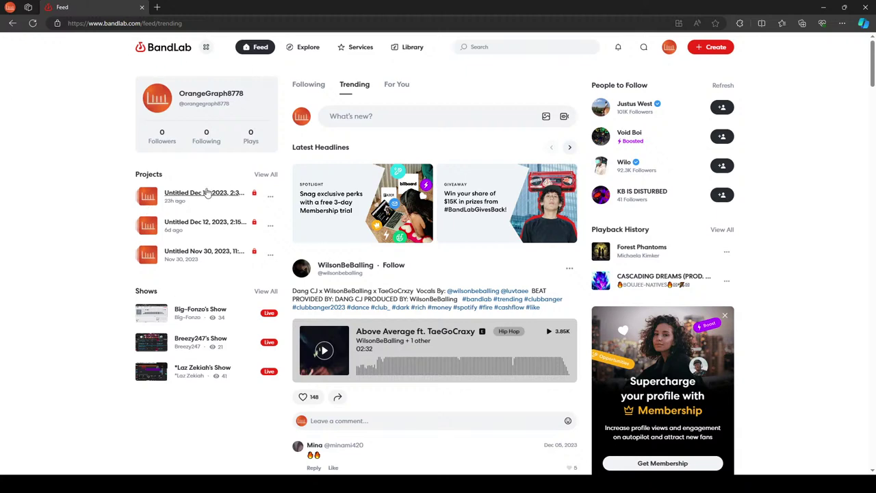
Switch to BandLab and play the "Untitled Dec 15, 2023, 2:37 PM" project from the full project list.
{"action": "left_click", "coordinate": [266, 176]}
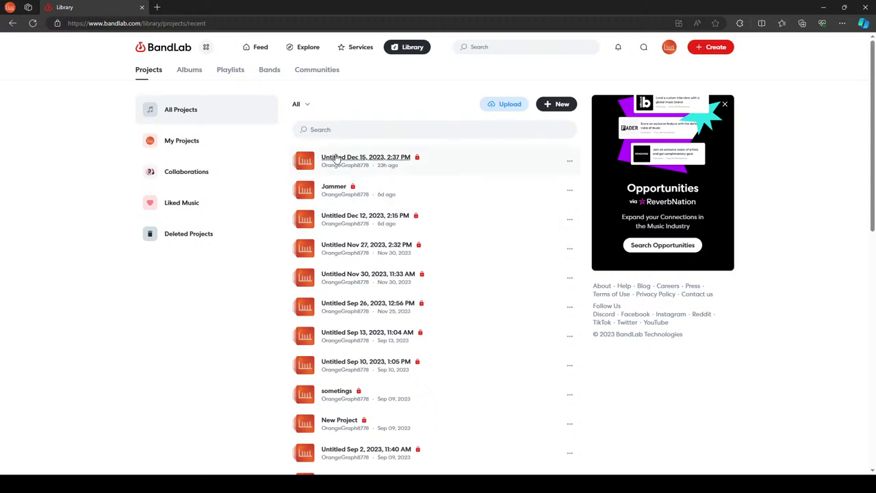
{"action": "left_click", "coordinate": [336, 159]}
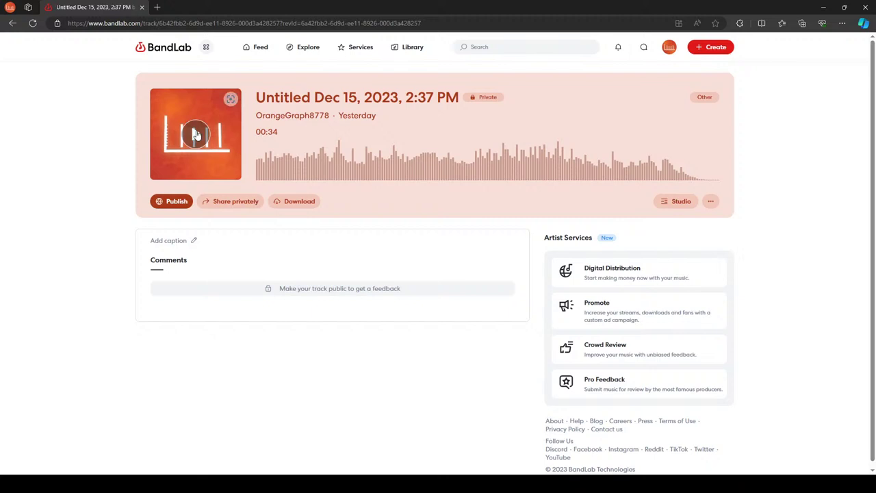
{"action": "left_click", "coordinate": [195, 135]}
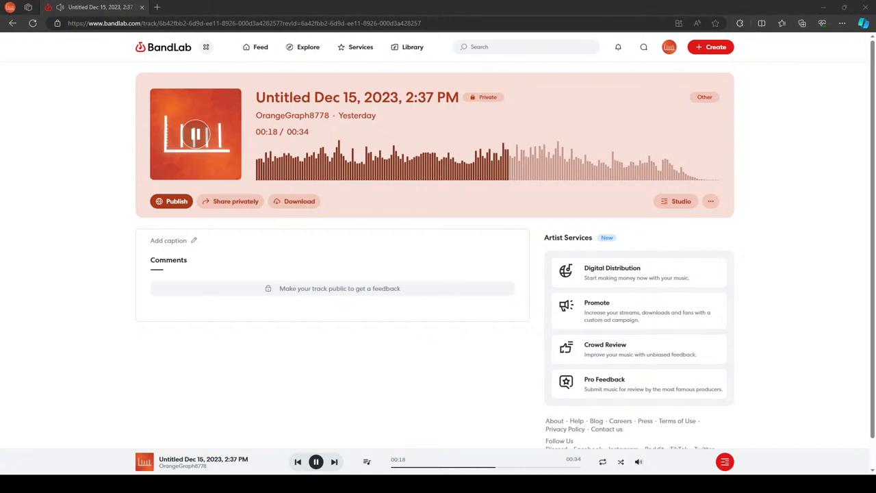
{"action": "left_click", "coordinate": [194, 135]}
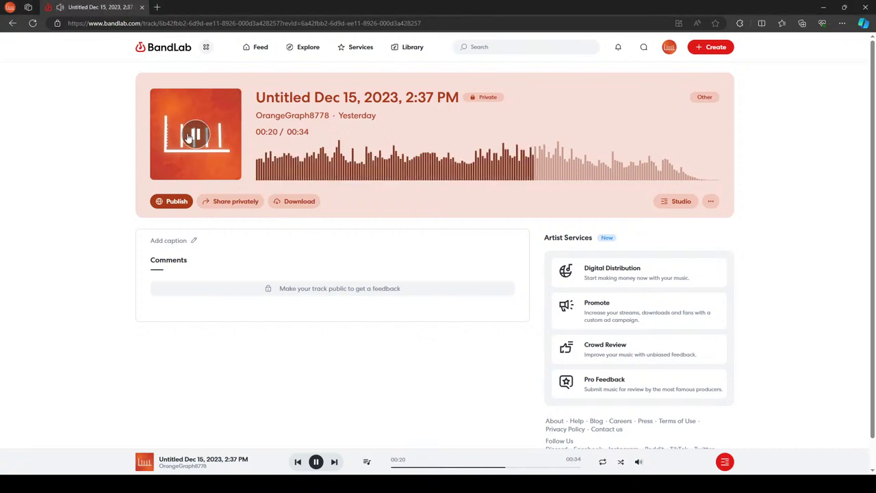
Return to the project library and play the Jammer project.
{"action": "key", "text": "alt+Left"}
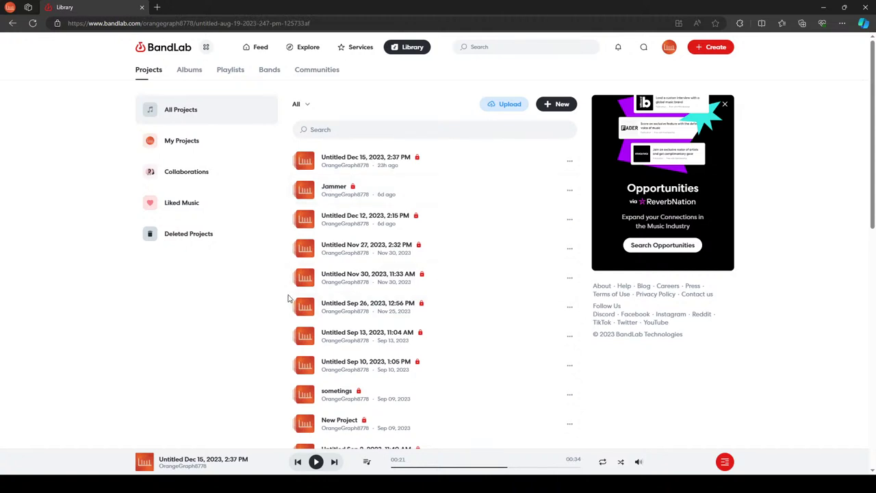
{"action": "left_click", "coordinate": [339, 190]}
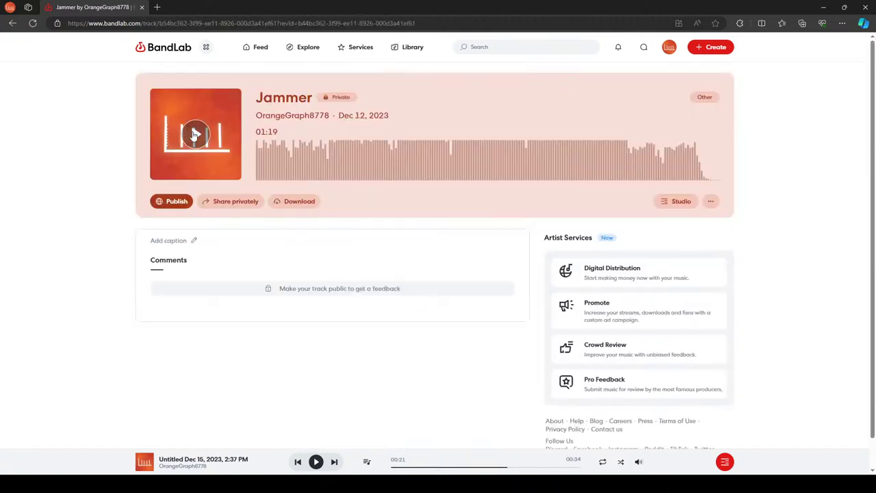
{"action": "left_click", "coordinate": [194, 135]}
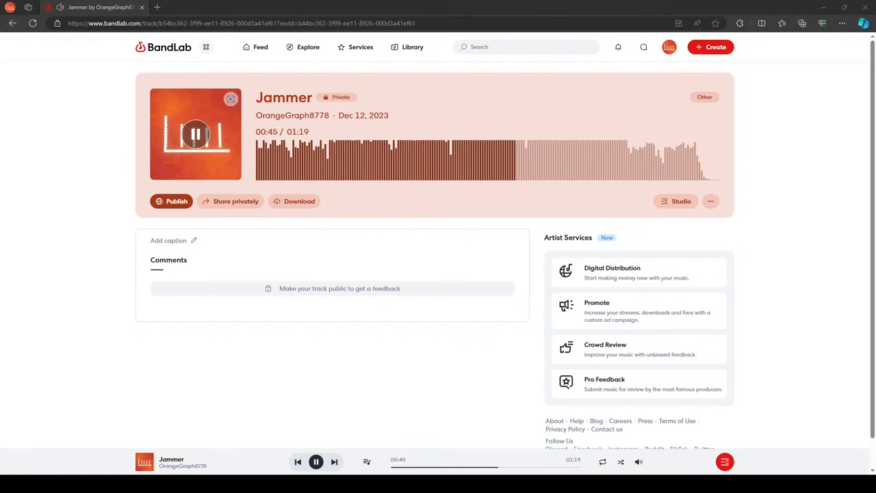
{"action": "left_click", "coordinate": [196, 135]}
Return to the project library and play the "Untitled Dec 12, 2023, 2:15 PM" project.
{"action": "key", "text": "alt+Left"}
{"action": "scroll", "coordinate": [381, 207], "scroll_direction": "down", "scroll_amount": 1}
{"action": "left_click", "coordinate": [362, 156]}
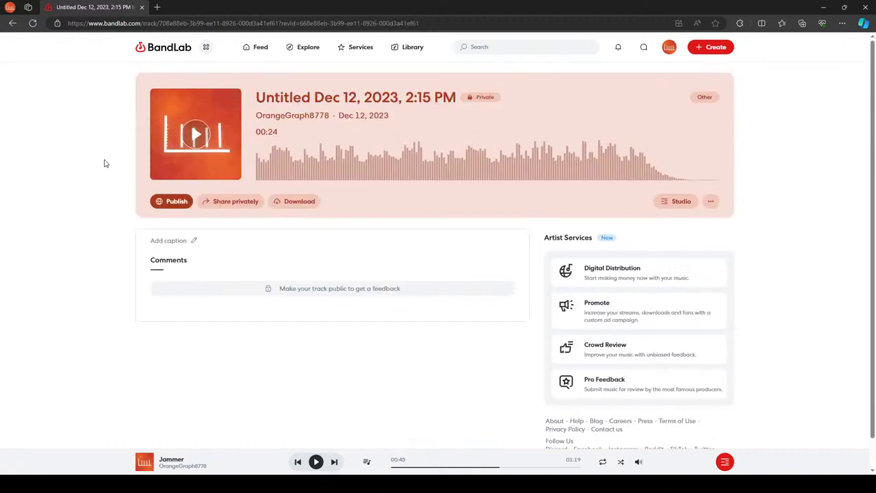
{"action": "left_click", "coordinate": [196, 134]}
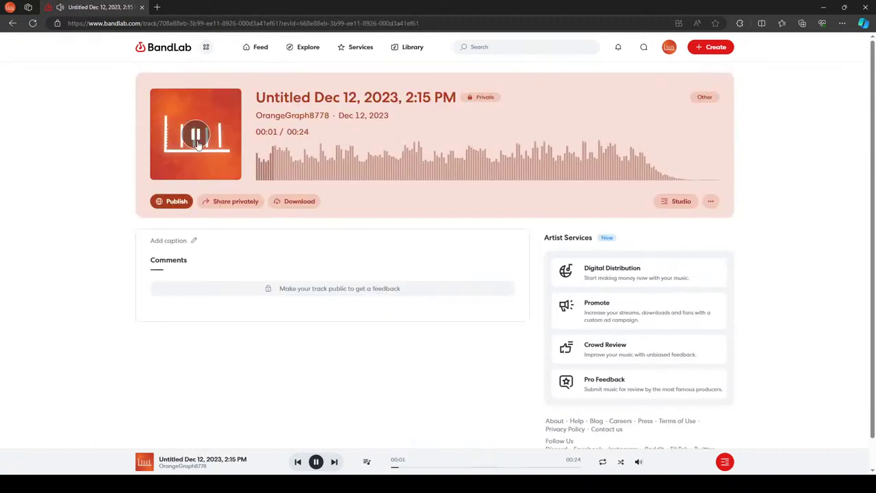
Open the Dec 12 project in the BandLab Studio and play it from the start.
{"action": "left_click", "coordinate": [676, 200]}
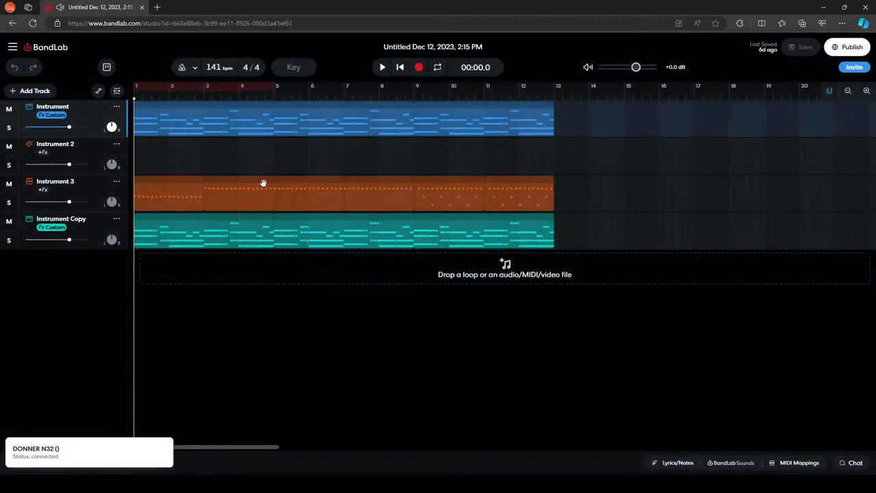
{"action": "left_click", "coordinate": [381, 67]}
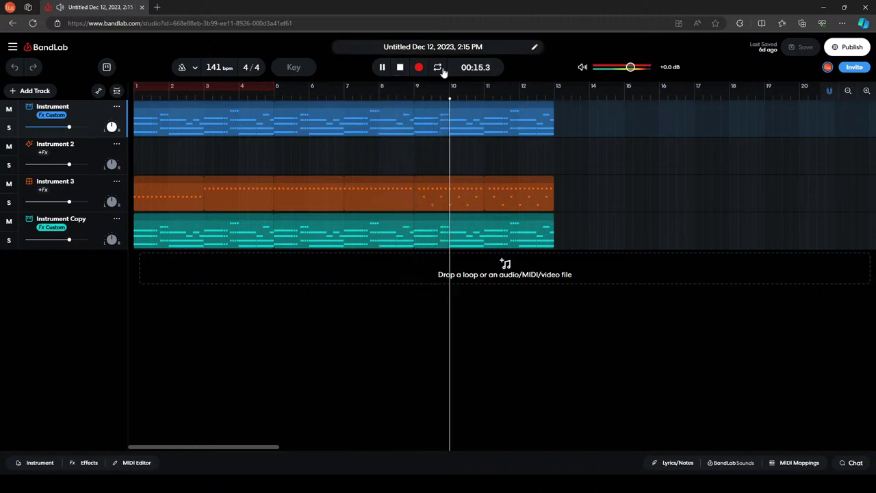
{"action": "left_click", "coordinate": [400, 67]}
Examine the options and MIDI notes of the Instrument 3 drum track.
{"action": "right_click", "coordinate": [454, 195]}
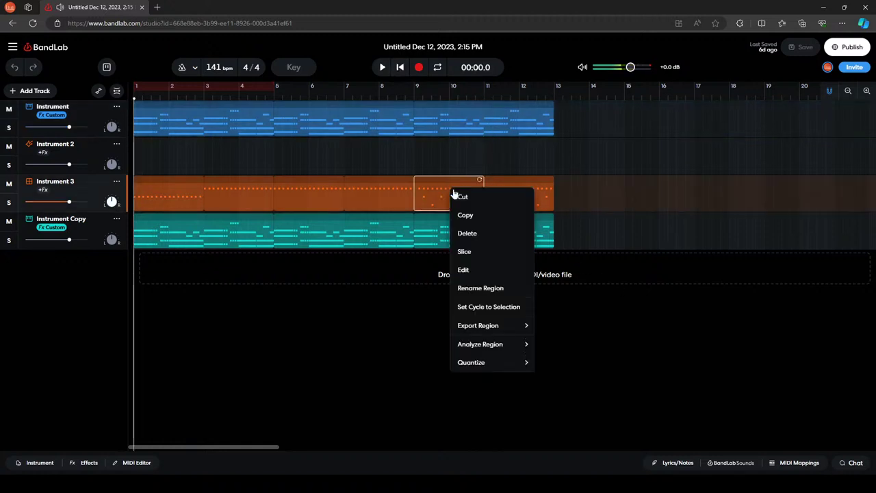
{"action": "left_click", "coordinate": [117, 181]}
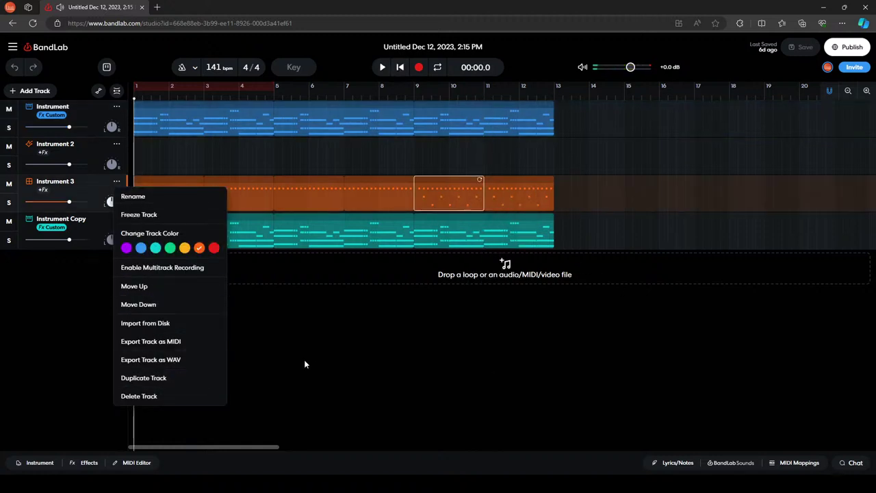
{"action": "left_click", "coordinate": [123, 365]}
{"action": "left_click", "coordinate": [136, 463]}
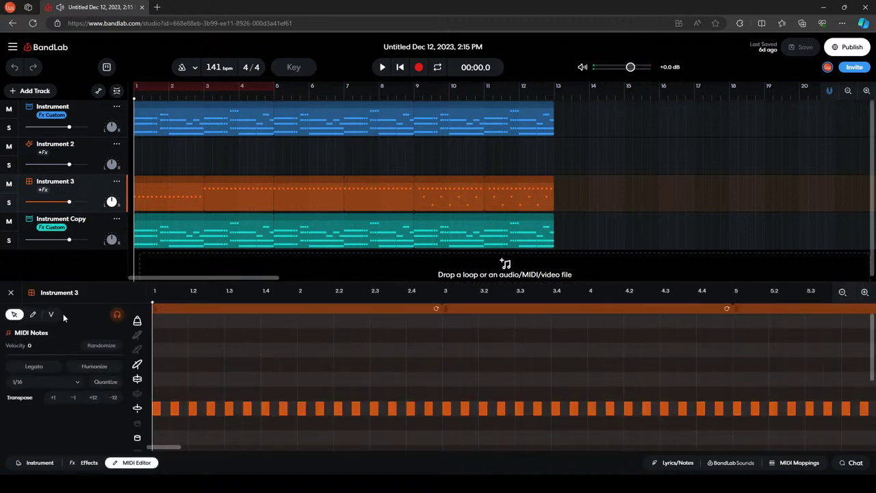
Show Instrument 3's 8 Bit Chiptune drum pads and audition several of their sounds.
{"action": "left_click", "coordinate": [39, 462]}
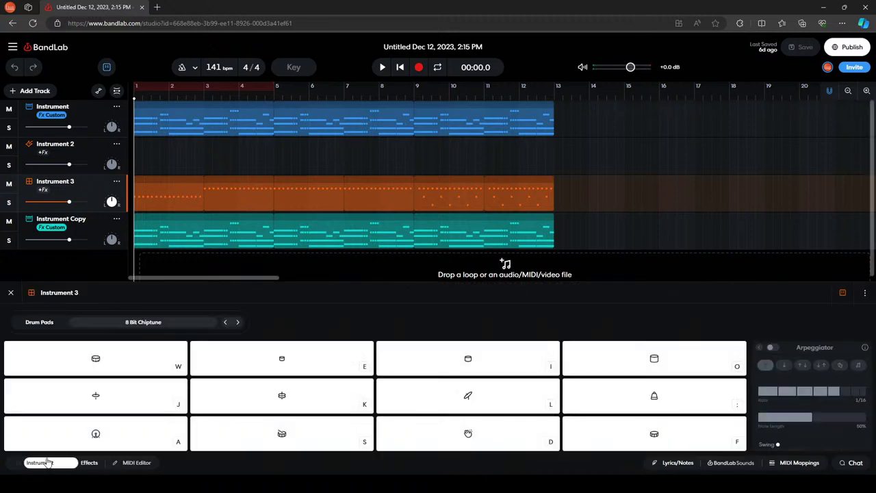
{"action": "left_click", "coordinate": [151, 358]}
{"action": "left_click", "coordinate": [198, 373]}
{"action": "left_click", "coordinate": [267, 409]}
{"action": "key", "text": "s"}
{"action": "key", "text": "f"}
{"action": "key", "text": "semicolon"}
{"action": "key", "text": "l"}
{"action": "key", "text": "d"}
{"action": "key", "text": "e"}
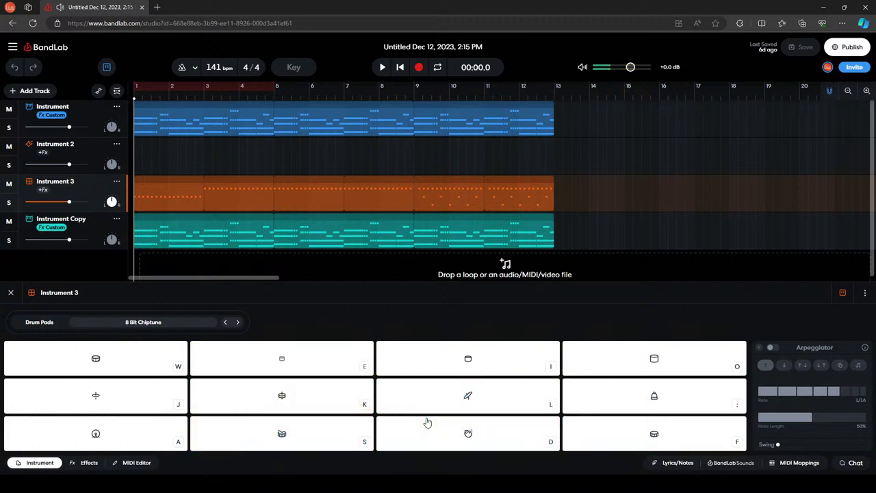
Improvise drum beats on Instrument 3's 8 Bit Chiptune pads, combining the various drum and cymbal sounds.
{"action": "key", "text": "o"}
{"action": "key", "text": "f"}
{"action": "key", "text": "e"}
{"action": "key", "text": "o"}
{"action": "key", "text": "f"}
{"action": "key", "text": "l"}
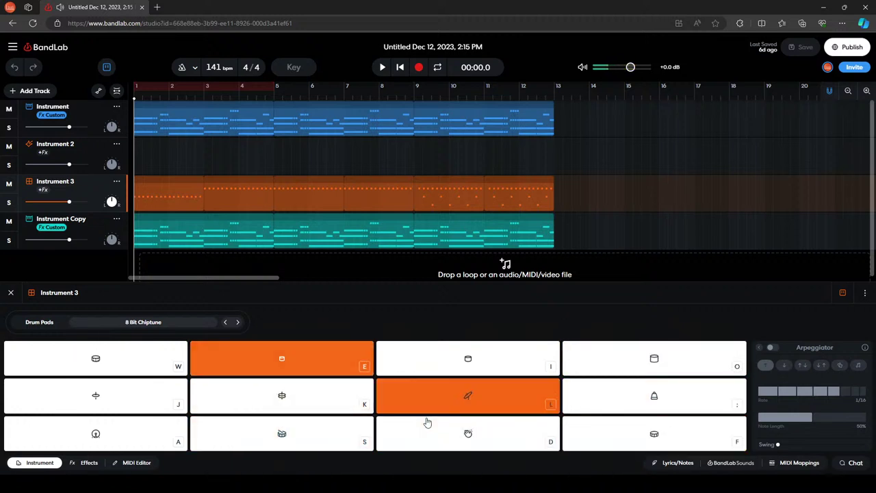
{"action": "key", "text": "k"}
{"action": "key", "text": "l"}
{"action": "key", "text": "e"}
{"action": "key", "text": "f"}
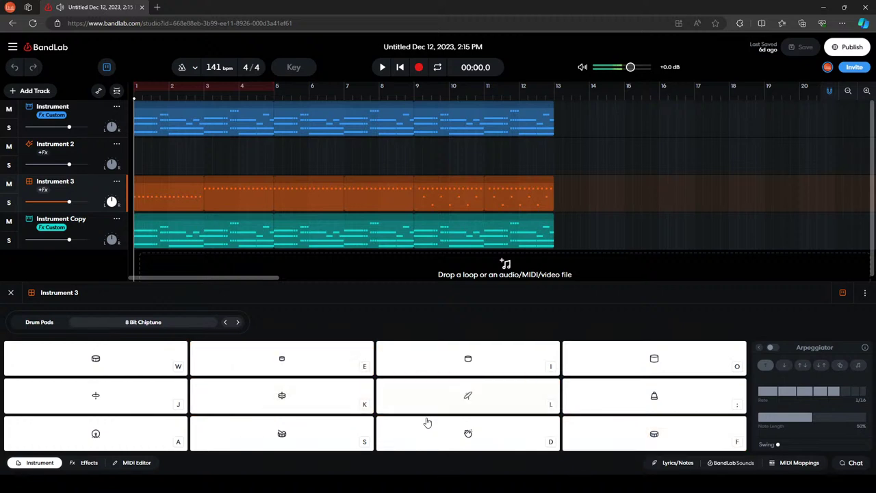
{"action": "key", "text": "k"}
{"action": "key", "text": "l"}
{"action": "key", "text": "l"}
{"action": "key", "text": "k"}
{"action": "key", "text": "e"}
{"action": "key", "text": "f"}
{"action": "key", "text": "o"}
{"action": "key", "text": "o"}
{"action": "key", "text": "f"}
{"action": "key", "text": "e"}
{"action": "key", "text": "o"}
{"action": "key", "text": "f"}
{"action": "key", "text": "f"}
{"action": "key", "text": "l"}
{"action": "key", "text": "l"}
{"action": "key", "text": "f"}
{"action": "key", "text": "e"}
{"action": "key", "text": "l"}
{"action": "key", "text": "f"}
{"action": "key", "text": "e"}
{"action": "key", "text": "f"}
{"action": "key", "text": "w"}
{"action": "key", "text": "l"}
{"action": "key", "text": "o"}
{"action": "key", "text": "i"}
{"action": "key", "text": "f"}
{"action": "key", "text": "d"}
{"action": "key", "text": "a"}
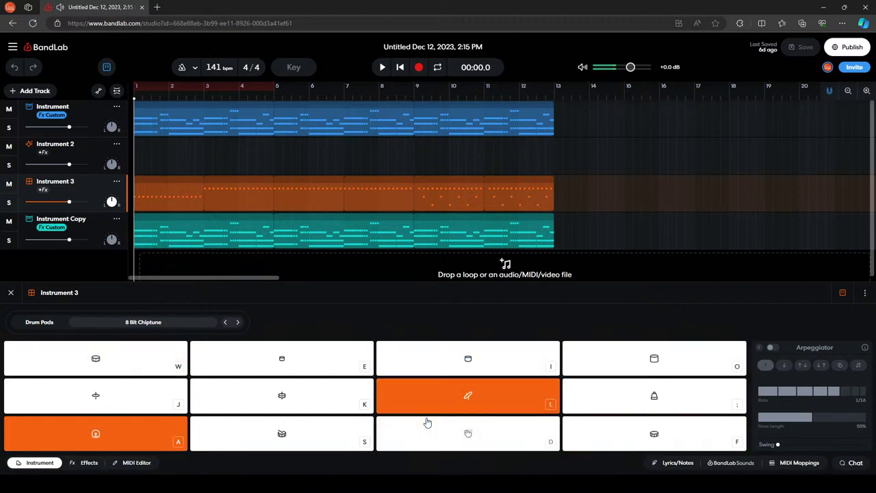
{"action": "key", "text": "e"}
{"action": "key", "text": "l"}
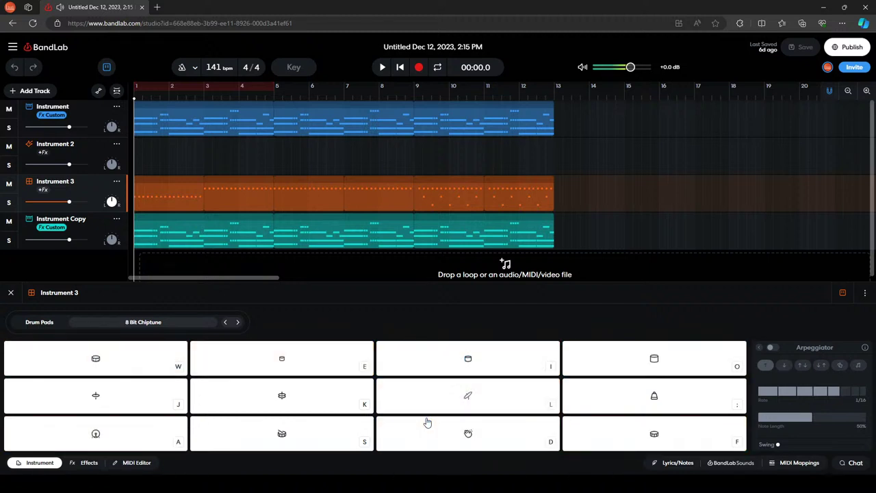
{"action": "key", "text": "l"}
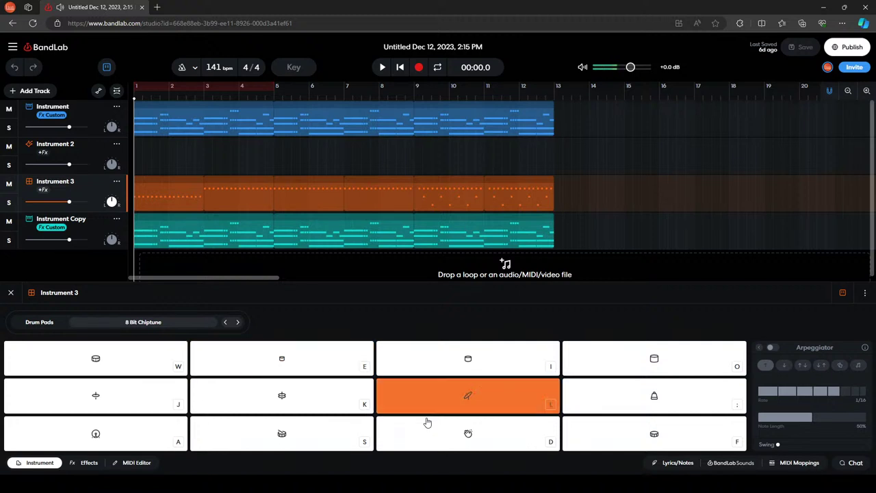
{"action": "key", "text": "e"}
{"action": "key", "text": "l"}
{"action": "key", "text": "e"}
{"action": "key", "text": "l"}
{"action": "key", "text": "e"}
{"action": "key", "text": "l"}
{"action": "key", "text": "l"}
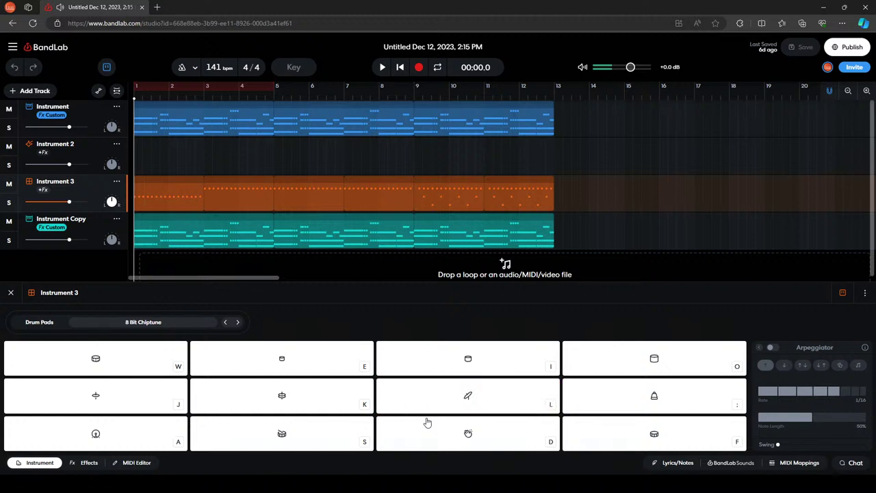
{"action": "key", "text": "l"}
{"action": "key", "text": "f"}
{"action": "key", "text": "k"}
{"action": "key", "text": "f"}
{"action": "key", "text": "e"}
{"action": "key", "text": "l"}
{"action": "key", "text": "f"}
{"action": "key", "text": "l"}
{"action": "key", "text": "f"}
{"action": "key", "text": "a"}
{"action": "key", "text": "l"}
{"action": "key", "text": "l"}
{"action": "key", "text": "a"}
{"action": "key", "text": "f"}
{"action": "key", "text": "a"}
{"action": "key", "text": "f"}
{"action": "key", "text": "a"}
{"action": "key", "text": "f"}
{"action": "key", "text": "l"}
{"action": "key", "text": "a"}
{"action": "key", "text": "f"}
{"action": "key", "text": "l"}
{"action": "key", "text": "f"}
{"action": "key", "text": "l"}
{"action": "key", "text": "l"}
{"action": "key", "text": "l"}
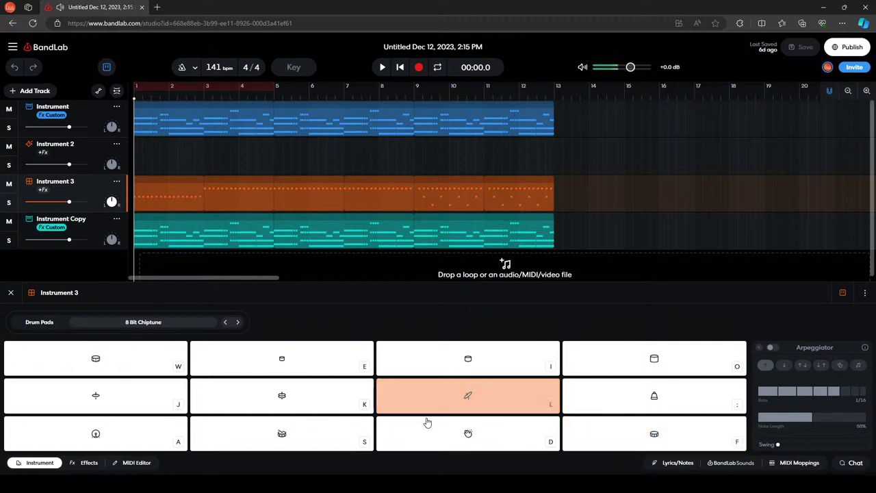
{"action": "key", "text": "l"}
{"action": "key", "text": "l"}
{"action": "key", "text": "f"}
{"action": "key", "text": "l"}
{"action": "key", "text": "f"}
{"action": "key", "text": "l"}
{"action": "key", "text": "l"}
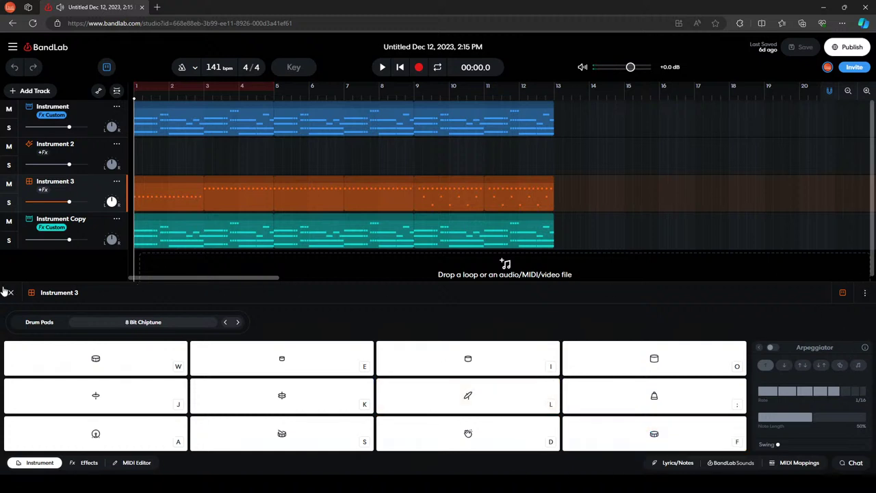
Browse the drum pad and drum kit presets and change Instrument 3's sound to the Funk drum kit.
{"action": "left_click", "coordinate": [95, 324]}
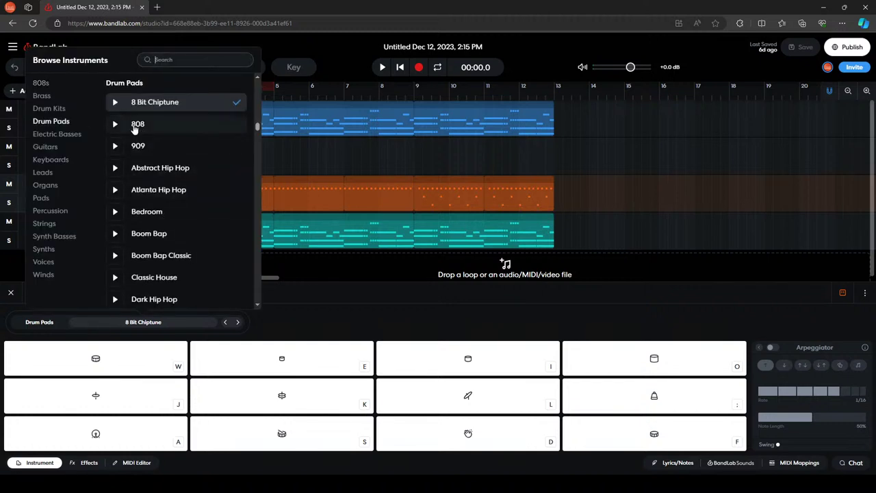
{"action": "scroll", "coordinate": [127, 194], "scroll_direction": "down", "scroll_amount": 4}
{"action": "scroll", "coordinate": [154, 219], "scroll_direction": "down", "scroll_amount": 5}
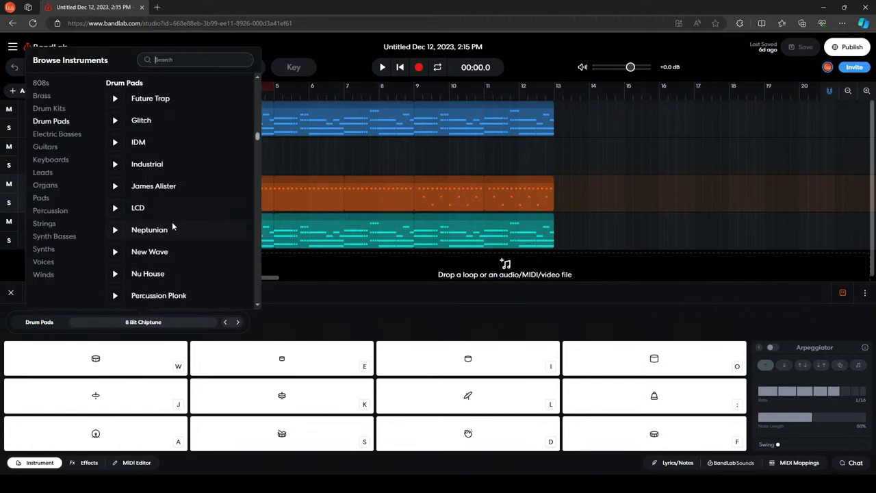
{"action": "scroll", "coordinate": [123, 216], "scroll_direction": "up", "scroll_amount": 2}
{"action": "left_click", "coordinate": [41, 108]}
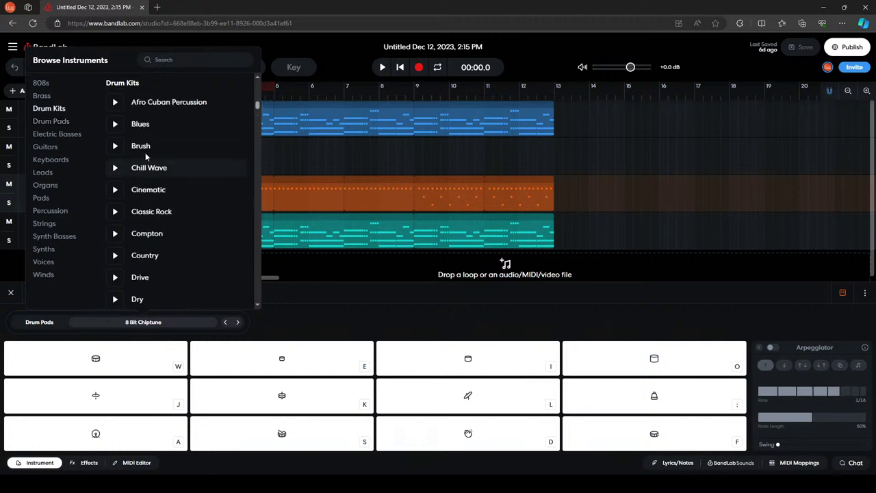
{"action": "scroll", "coordinate": [149, 195], "scroll_direction": "down", "scroll_amount": 3}
{"action": "scroll", "coordinate": [155, 226], "scroll_direction": "down", "scroll_amount": 1}
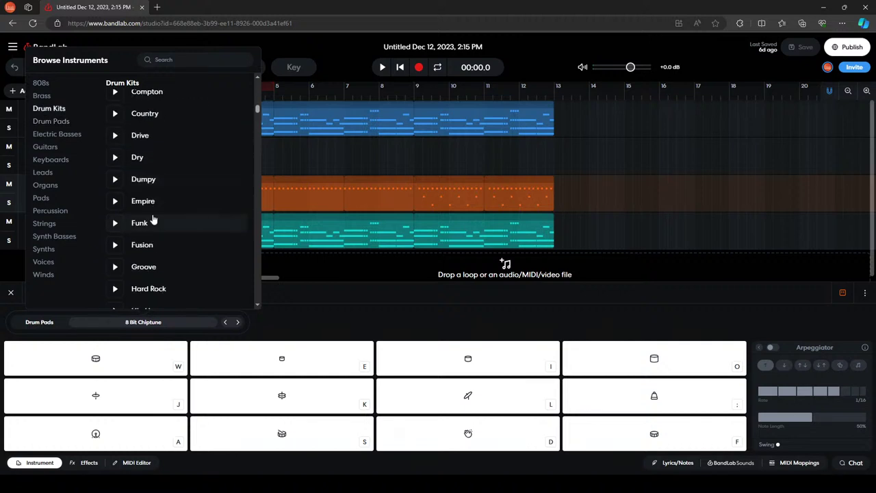
{"action": "left_click", "coordinate": [154, 220]}
{"action": "left_click", "coordinate": [375, 297]}
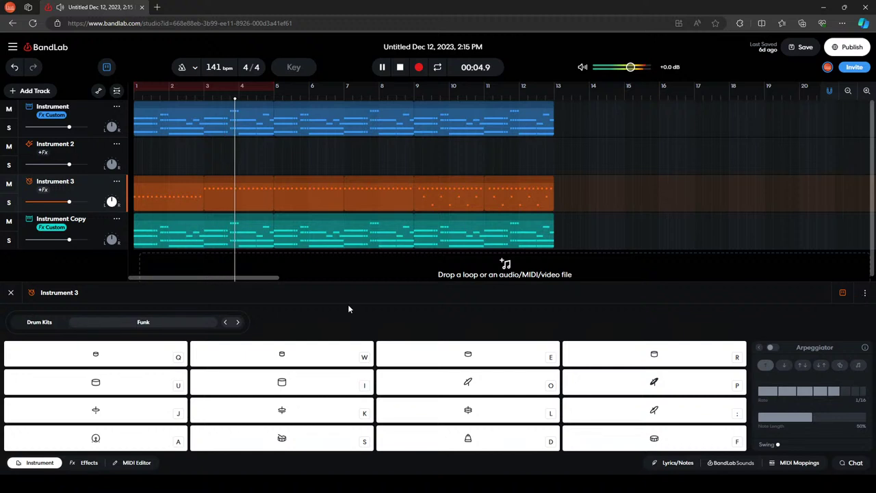
Stop playback, mute the Instrument 3 track and play the project from the start without it.
{"action": "left_click", "coordinate": [10, 293]}
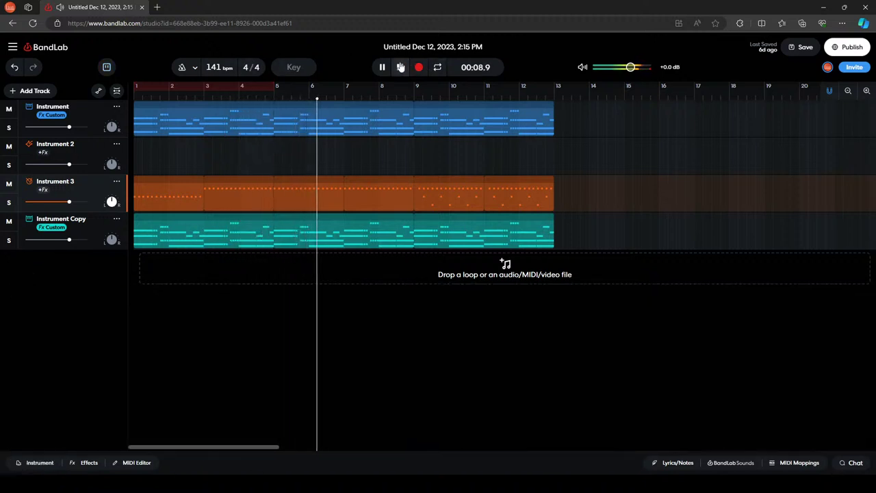
{"action": "key", "text": "space"}
{"action": "left_click", "coordinate": [9, 183]}
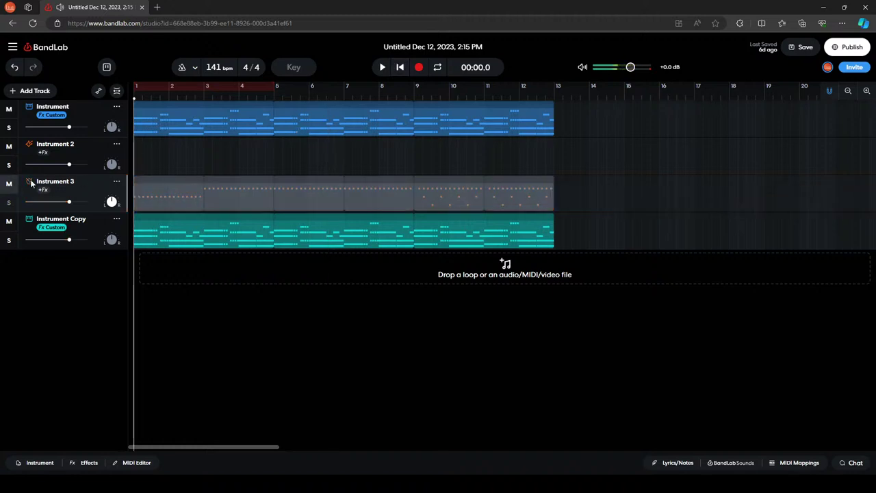
{"action": "key", "text": "space"}
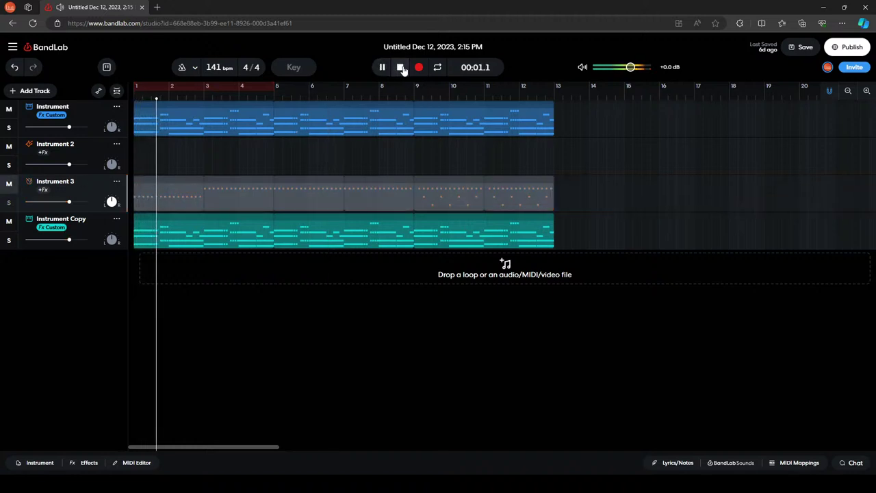
{"action": "left_click", "coordinate": [401, 68]}
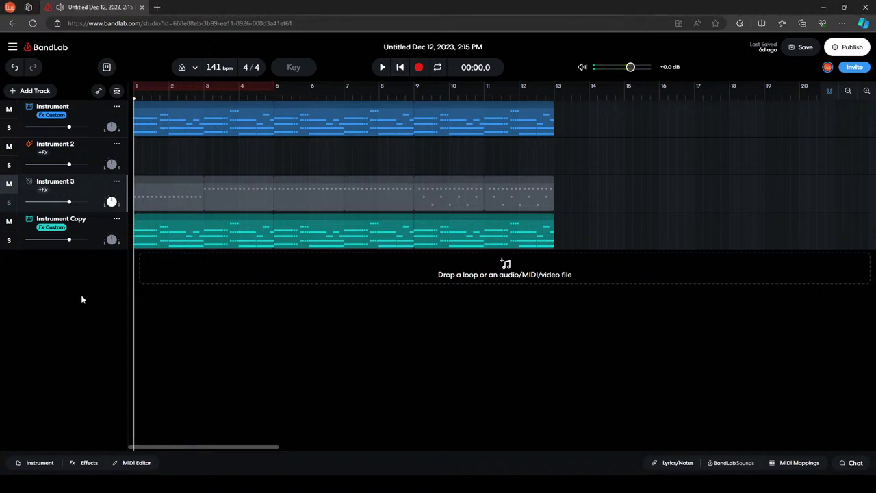
Add a new virtual instrument track to the project and open its instrument browser.
{"action": "left_click", "coordinate": [28, 91]}
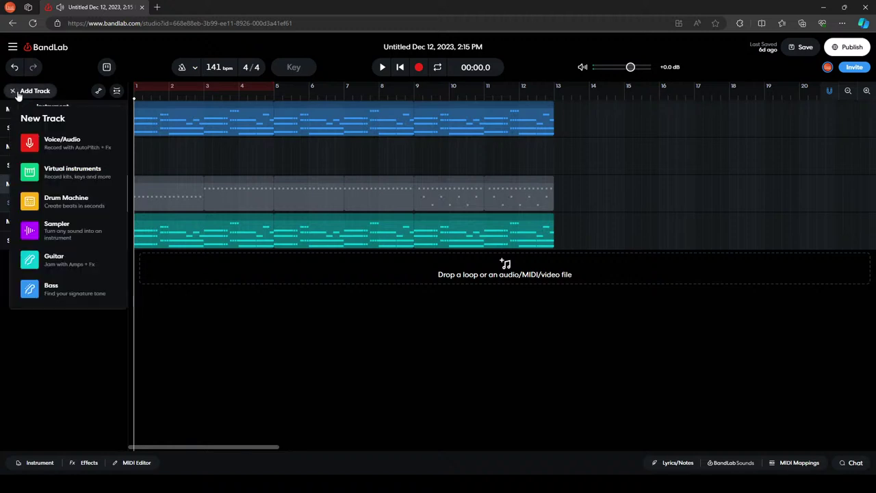
{"action": "left_click", "coordinate": [77, 174]}
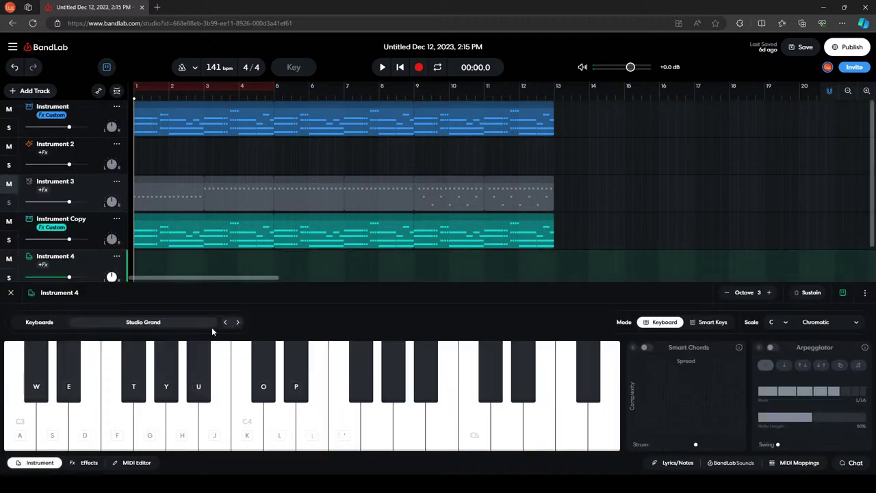
{"action": "left_click", "coordinate": [175, 327]}
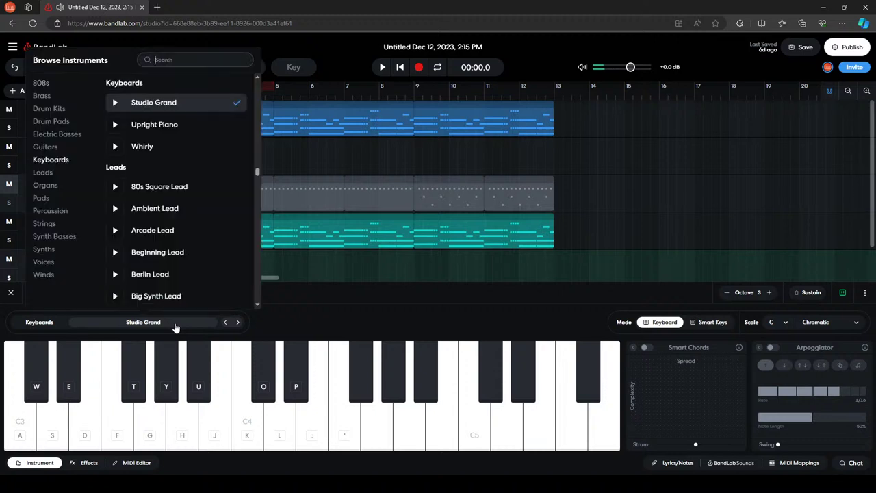
Preview several presets in the Pads category and assign New Age Synth to the new Instrument 4 track.
{"action": "left_click", "coordinate": [59, 199]}
{"action": "left_click", "coordinate": [115, 146]}
{"action": "left_click", "coordinate": [115, 212]}
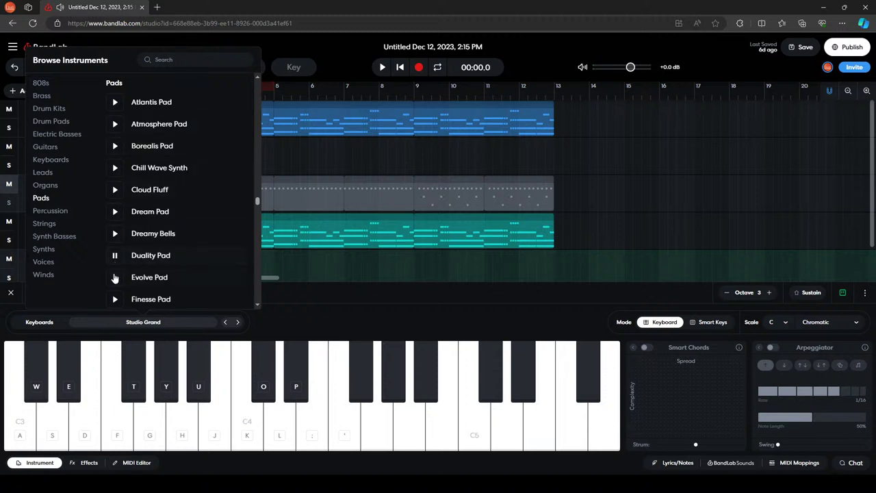
{"action": "scroll", "coordinate": [115, 277], "scroll_direction": "down", "scroll_amount": 1}
{"action": "left_click", "coordinate": [115, 229]}
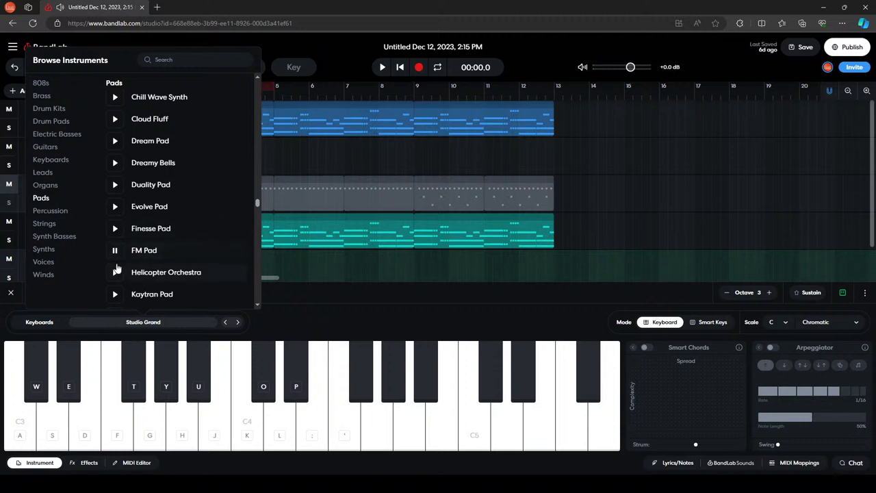
{"action": "scroll", "coordinate": [117, 272], "scroll_direction": "down", "scroll_amount": 1}
{"action": "left_click", "coordinate": [115, 223]}
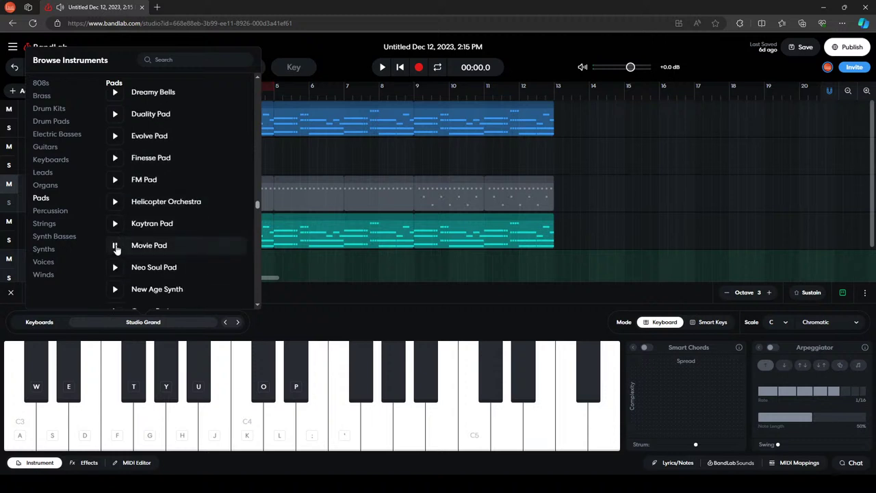
{"action": "left_click", "coordinate": [115, 289]}
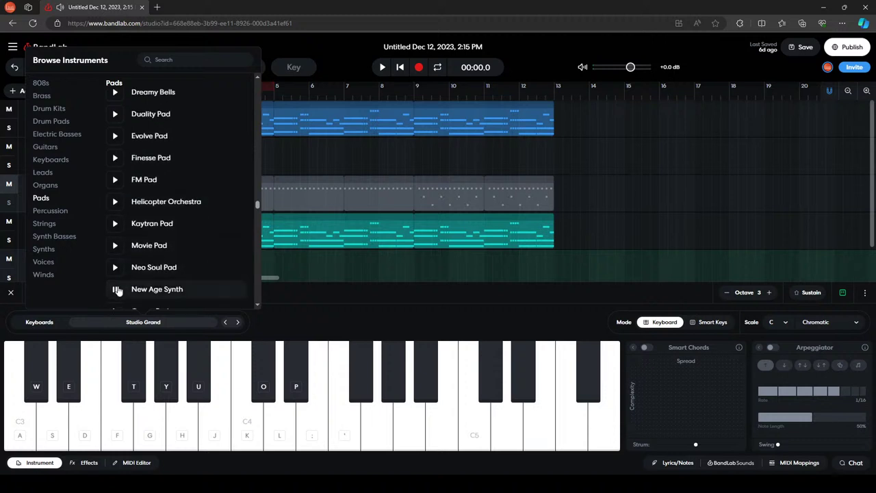
{"action": "scroll", "coordinate": [118, 270], "scroll_direction": "down", "scroll_amount": 1}
{"action": "left_click", "coordinate": [153, 218]}
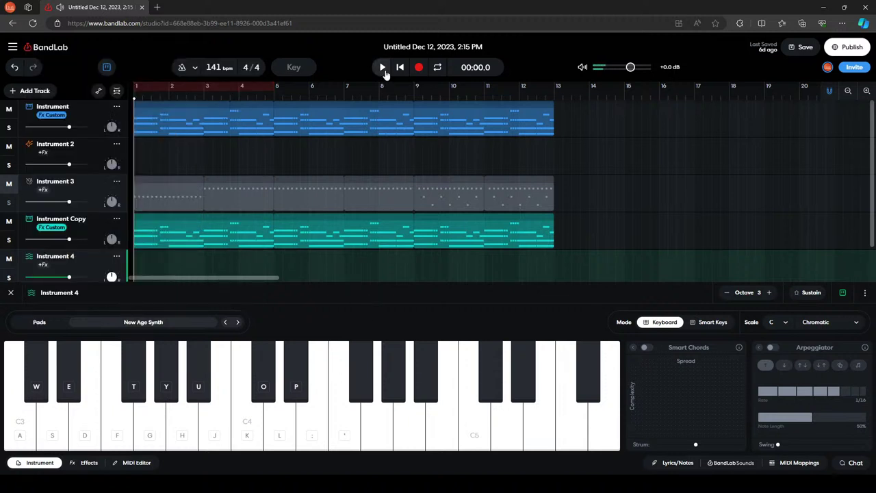
Try out single notes with the New Age Synth sound, first alone and then over the project's playback.
{"action": "key", "text": "d"}
{"action": "key", "text": "f"}
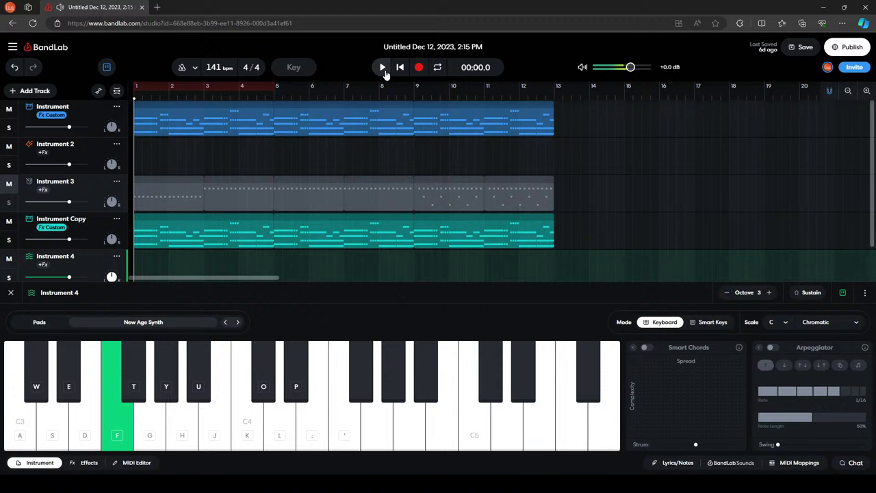
{"action": "key", "text": "g"}
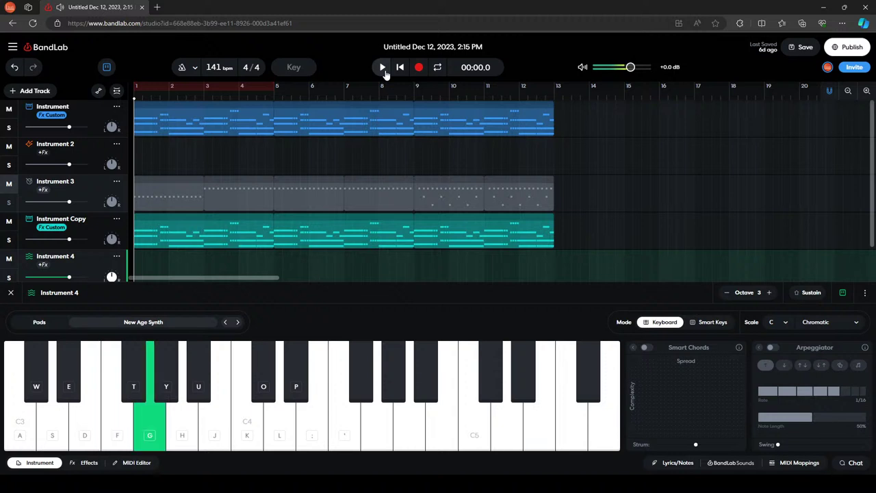
{"action": "left_click", "coordinate": [381, 67]}
{"action": "key", "text": "f"}
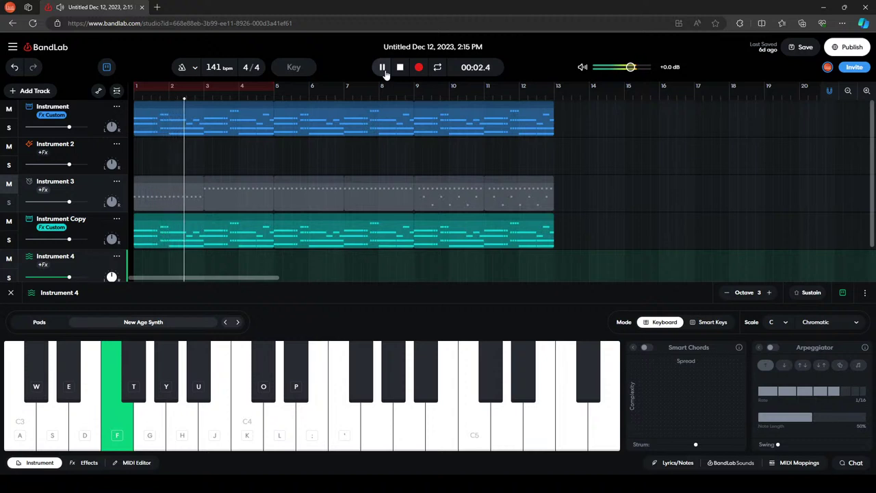
{"action": "key", "text": "d"}
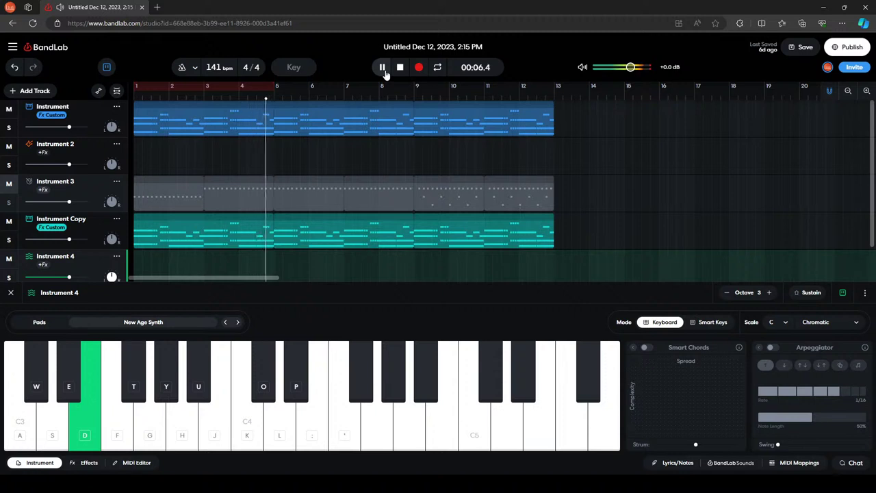
{"action": "key", "text": "f"}
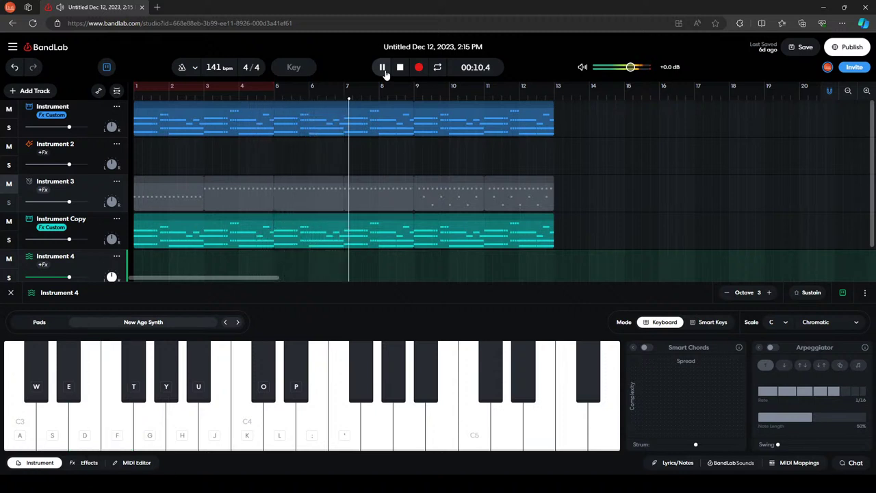
{"action": "left_click", "coordinate": [399, 67]}
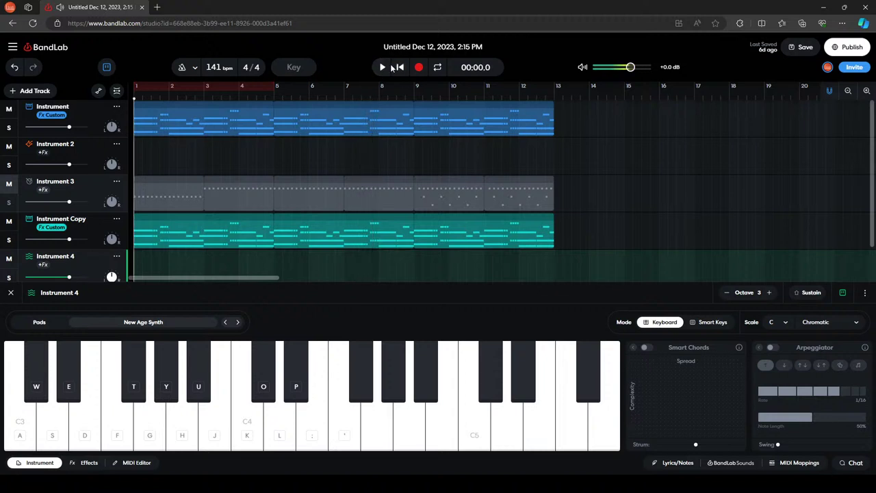
{"action": "key", "text": "apostrophe"}
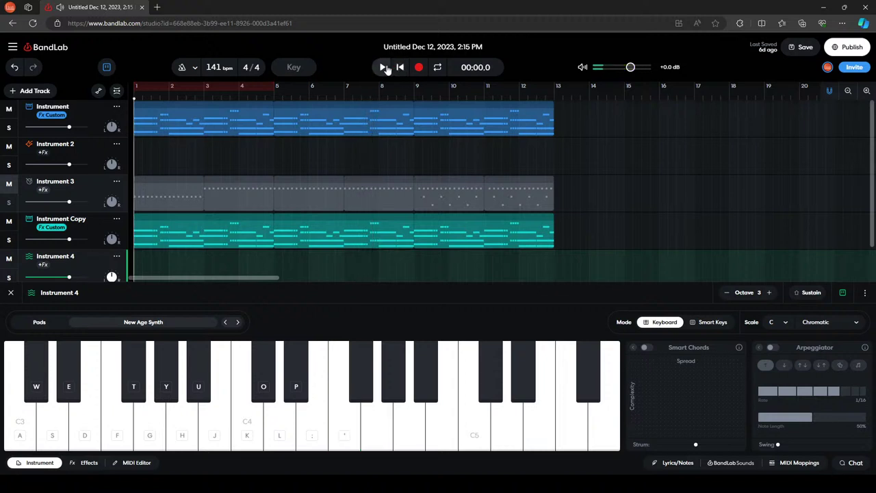
Preview several presets in the Synths category and assign SawSine to the Instrument 4 track.
{"action": "left_click", "coordinate": [126, 326]}
{"action": "scroll", "coordinate": [183, 259], "scroll_direction": "down", "scroll_amount": 2}
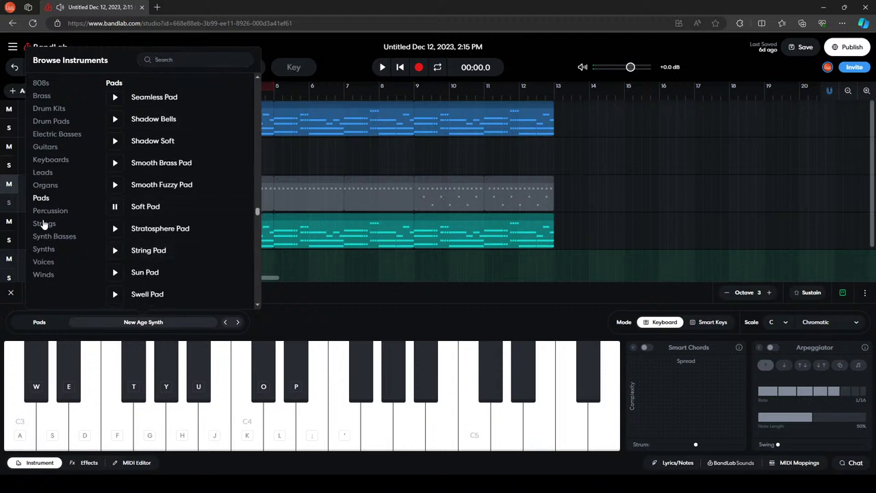
{"action": "left_click", "coordinate": [44, 252]}
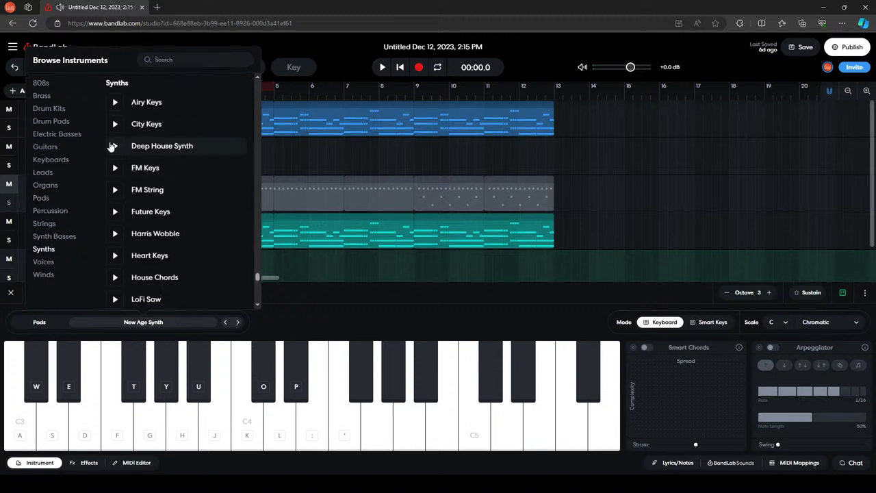
{"action": "scroll", "coordinate": [114, 211], "scroll_direction": "down", "scroll_amount": 2}
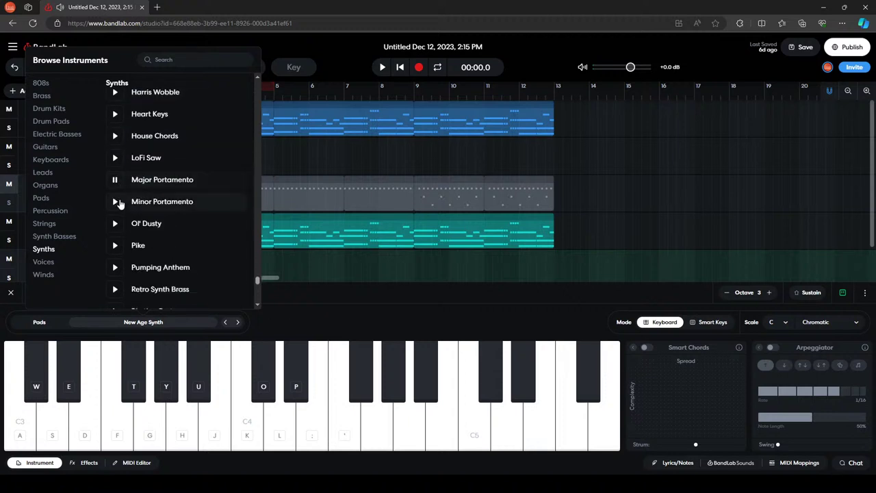
{"action": "scroll", "coordinate": [119, 203], "scroll_direction": "down", "scroll_amount": 1}
{"action": "left_click", "coordinate": [115, 199]}
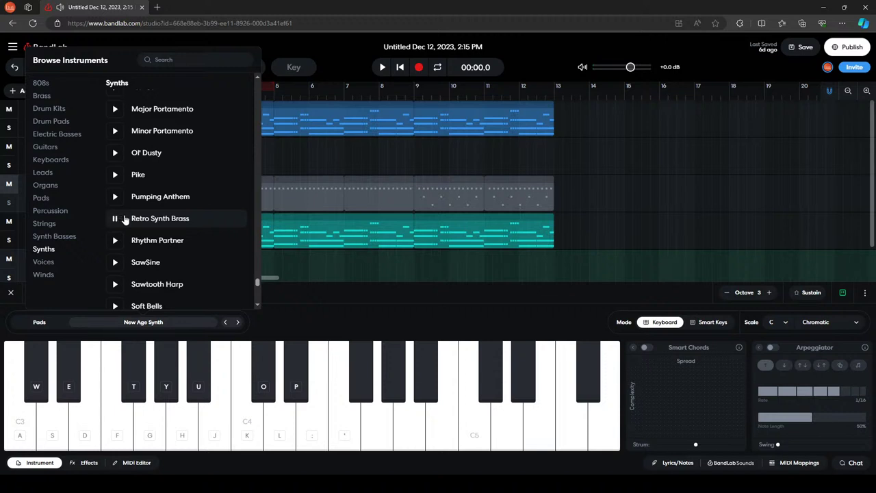
{"action": "left_click", "coordinate": [115, 243]}
{"action": "scroll", "coordinate": [116, 262], "scroll_direction": "down", "scroll_amount": 1}
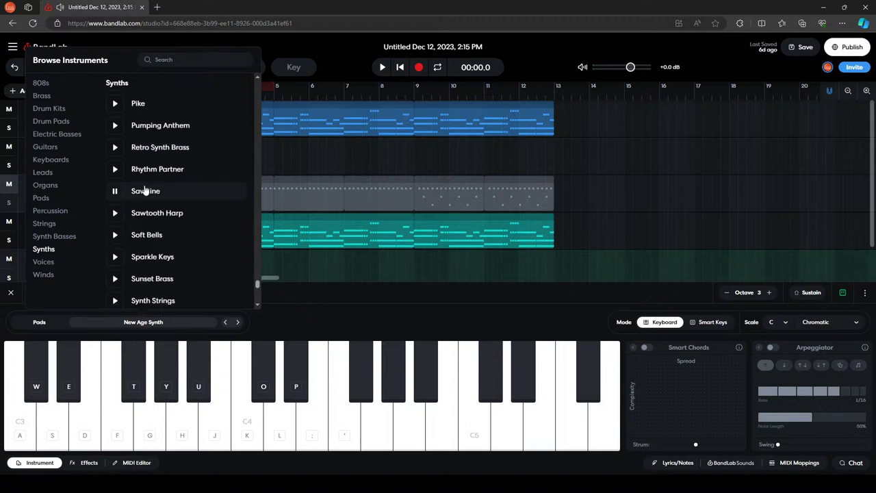
{"action": "left_click", "coordinate": [147, 191]}
Play the project from the start with SawSine loaded on Instrument 4, past bar 13, and stop playback.
{"action": "left_click", "coordinate": [362, 67]}
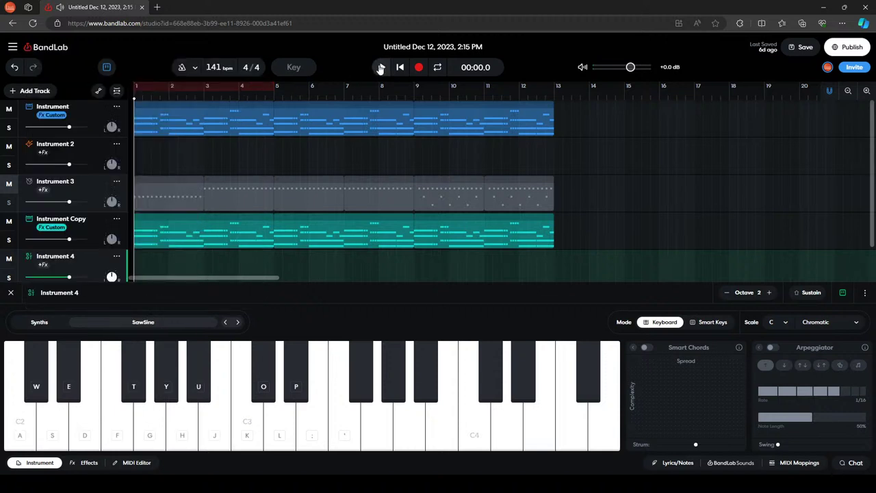
{"action": "left_click", "coordinate": [380, 67]}
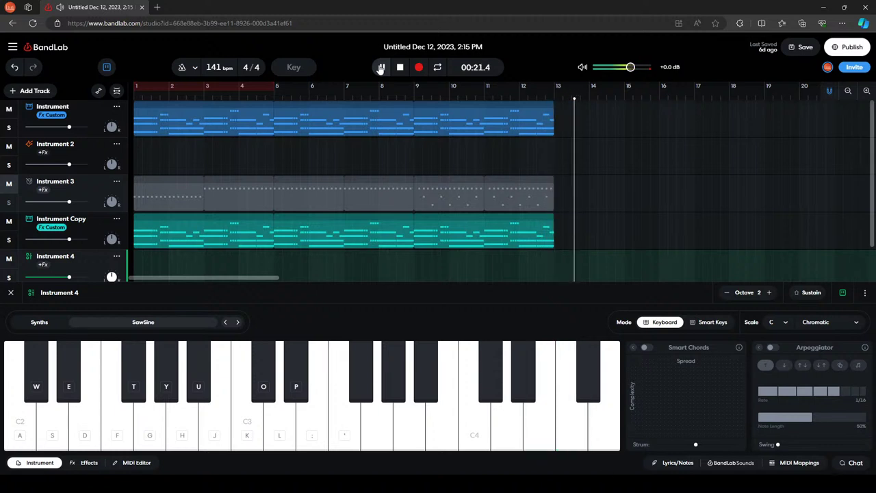
{"action": "left_click", "coordinate": [400, 67]}
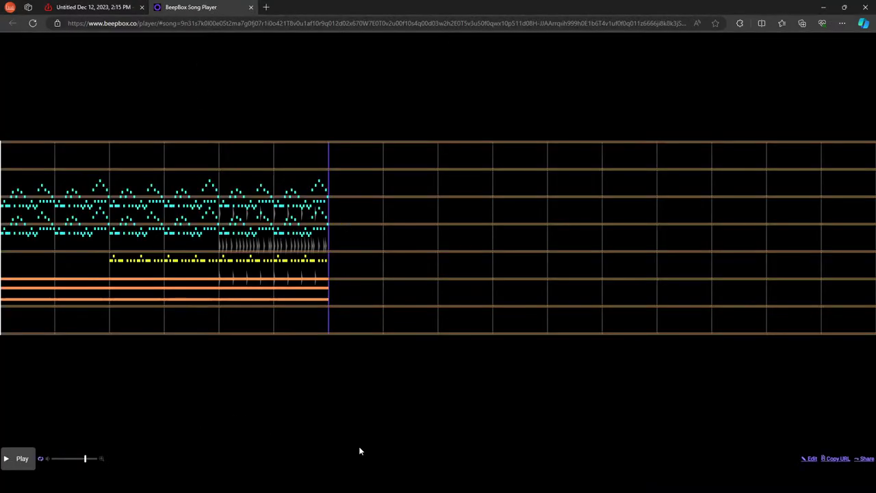
Close the BandLab project, switch to the song in the BeepBox editor and play it into its fourth bar.
{"action": "left_click", "coordinate": [138, 9]}
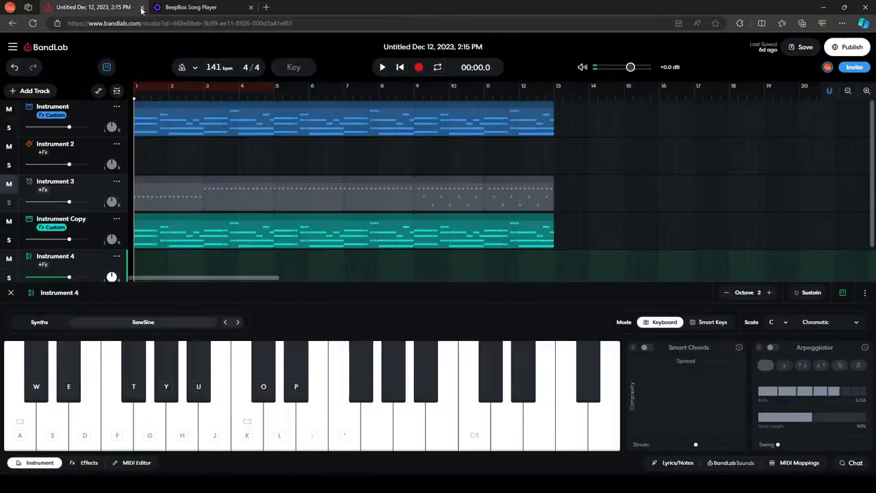
{"action": "key", "text": "ctrl+w"}
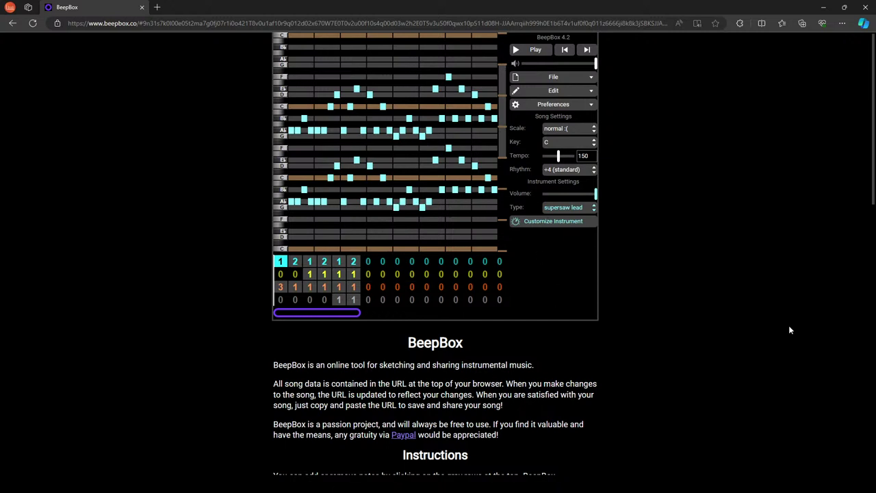
{"action": "left_click", "coordinate": [281, 288]}
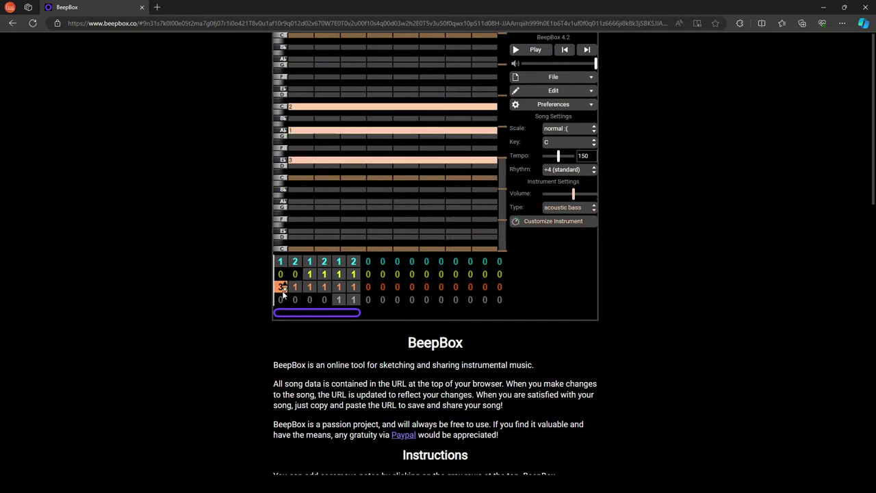
{"action": "left_click", "coordinate": [282, 264]}
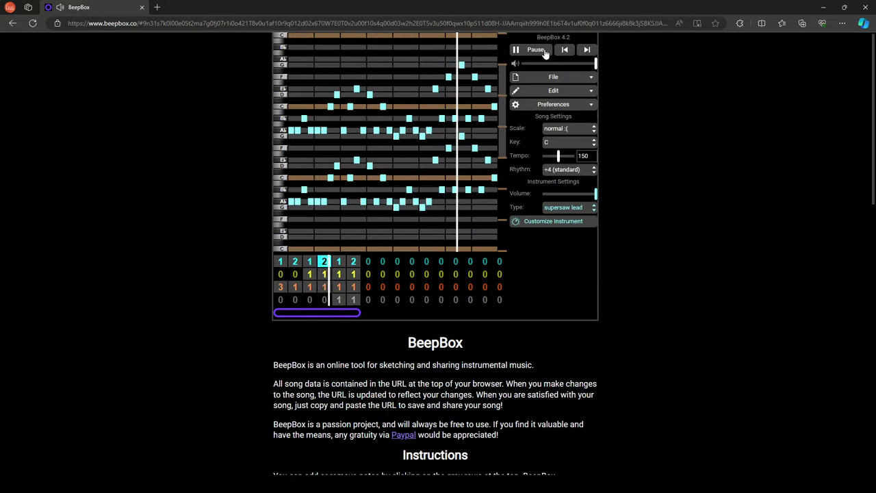
{"action": "left_click", "coordinate": [545, 52]}
Clear the orange acoustic bass channel by setting bars 1 to 6 to pattern 0.
{"action": "left_click", "coordinate": [280, 287]}
{"action": "key", "text": "0"}
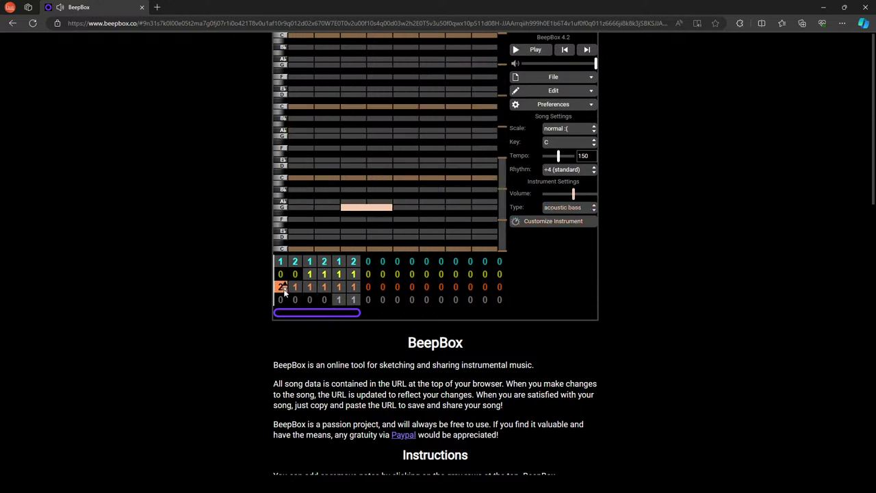
{"action": "left_click", "coordinate": [295, 287]}
{"action": "key", "text": "0"}
{"action": "left_click", "coordinate": [310, 287]}
{"action": "key", "text": "0"}
{"action": "left_click", "coordinate": [325, 287]}
{"action": "key", "text": "0"}
{"action": "left_click", "coordinate": [338, 287]}
{"action": "key", "text": "0"}
{"action": "left_click", "coordinate": [353, 286]}
{"action": "key", "text": "0"}
Clear the grey drum channel by setting bars 5 and 6 to pattern 0.
{"action": "left_click", "coordinate": [353, 299]}
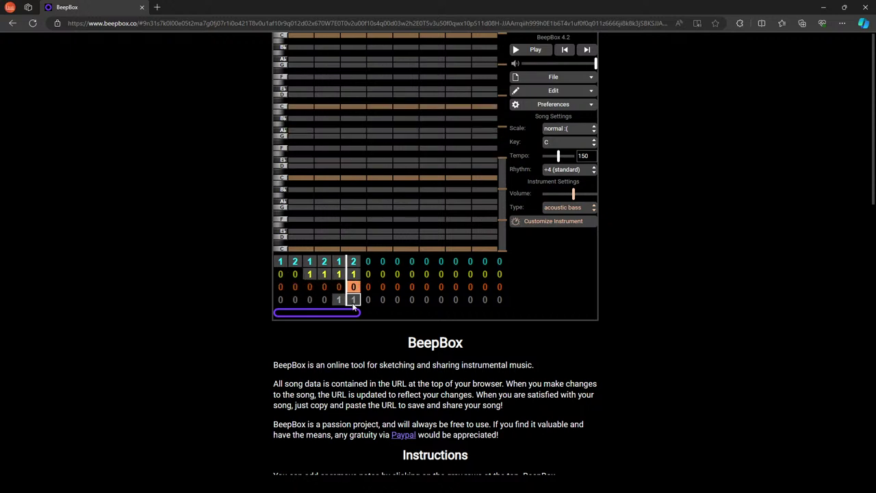
{"action": "key", "text": "0"}
{"action": "left_click", "coordinate": [338, 299]}
{"action": "key", "text": "0"}
Clear the yellow chip wave channel by setting bars 3 to 6 to pattern 0.
{"action": "left_click", "coordinate": [309, 274]}
{"action": "key", "text": "0"}
{"action": "left_click", "coordinate": [325, 274]}
{"action": "key", "text": "0"}
{"action": "left_click", "coordinate": [338, 274]}
{"action": "left_click", "coordinate": [353, 275]}
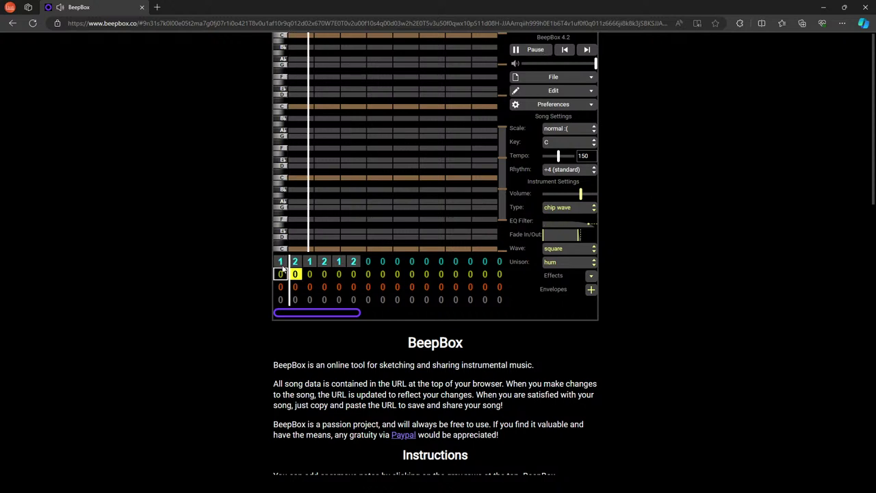
Play the song with only the supersaw lead melody, following its pattern, and pause in bar 5.
{"action": "key", "text": "Up"}
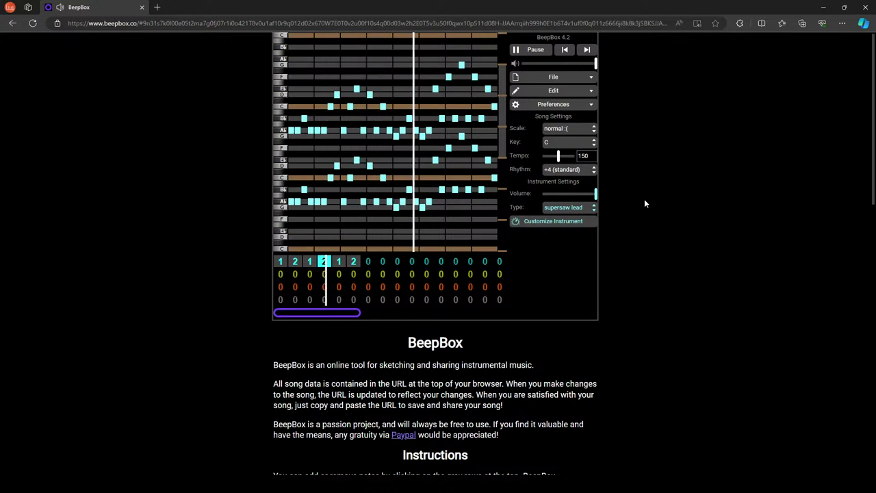
{"action": "left_click", "coordinate": [544, 52]}
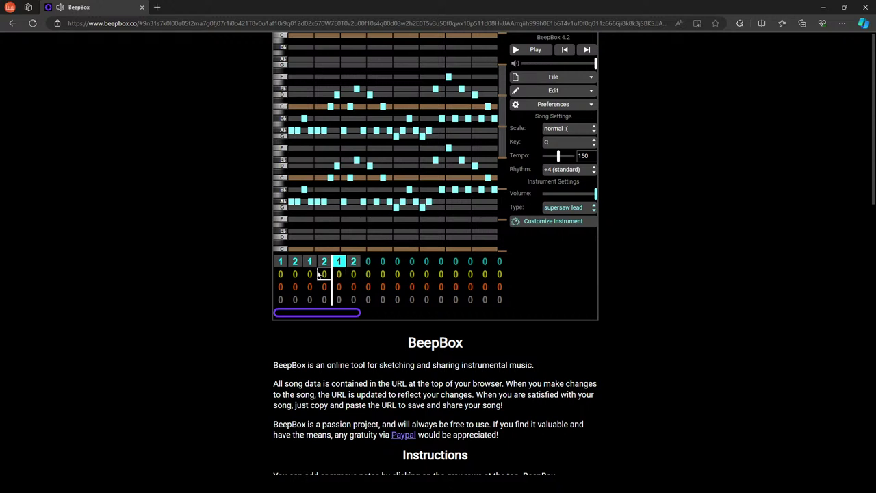
Assign pattern 3 to bar 5 of the yellow channel and draw consecutive two-beat notes on F, E♭ and D.
{"action": "left_click", "coordinate": [340, 274]}
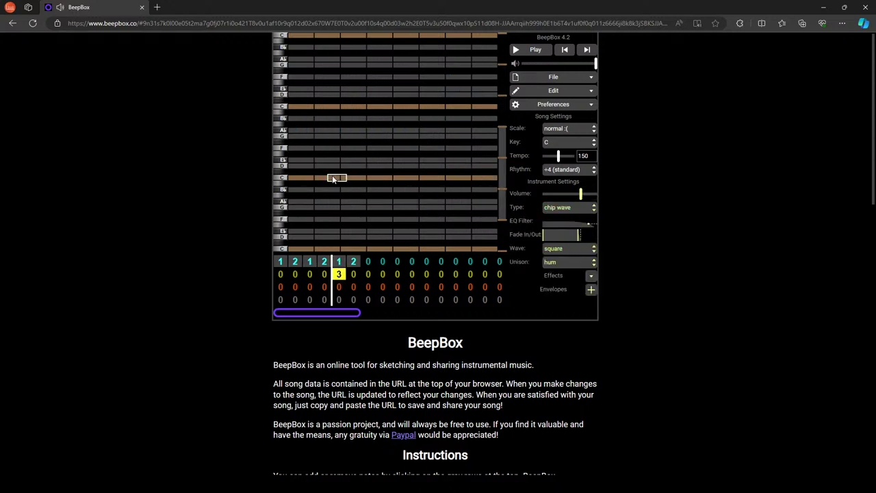
{"action": "left_click_drag", "start_coordinate": [308, 152], "coordinate": [339, 152]}
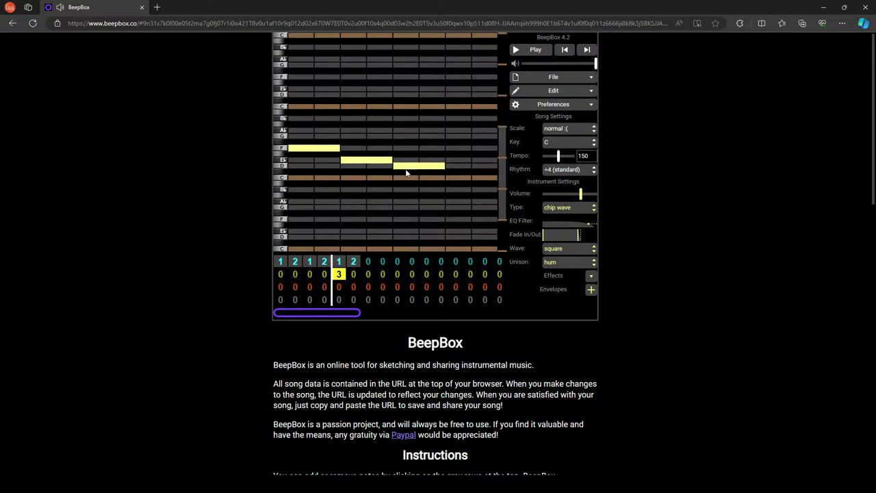